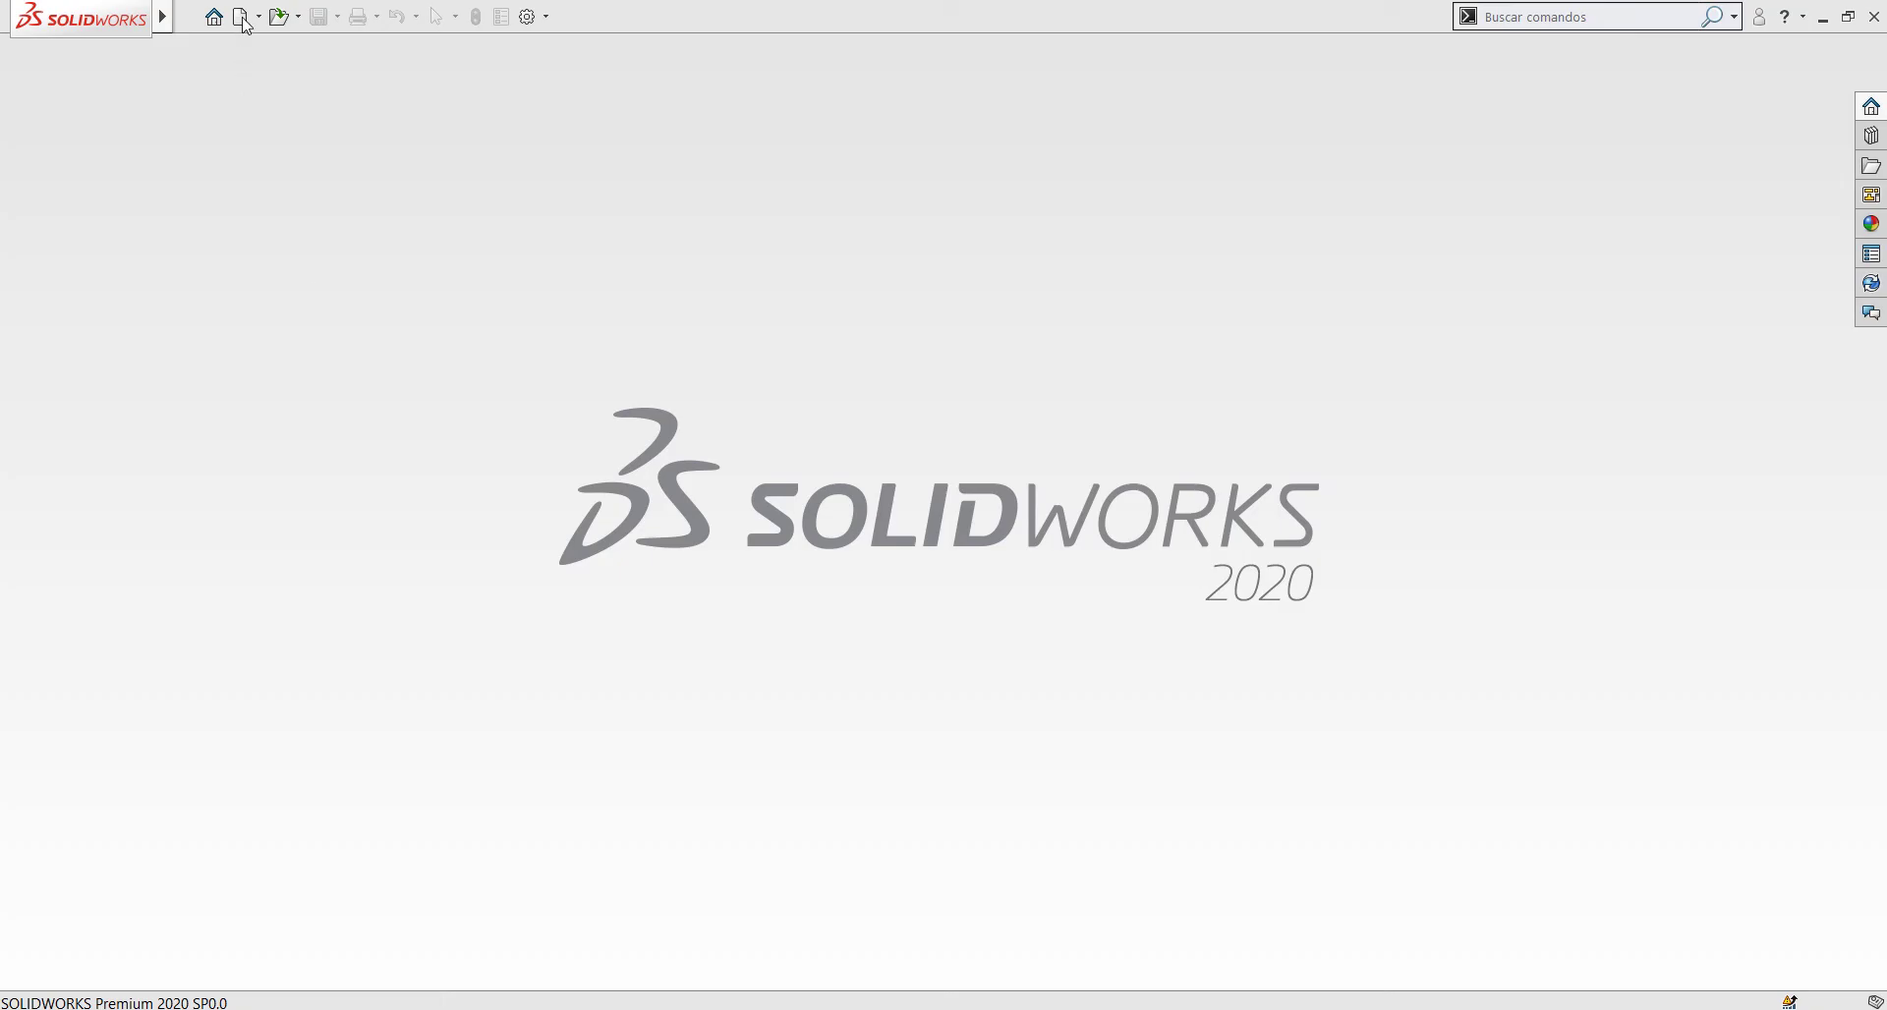
Step: Create a new assembly and load the parts Camshaft_01, Valve_01 and Valve_guide from the animacion folder for insertion
left_click(243, 19)
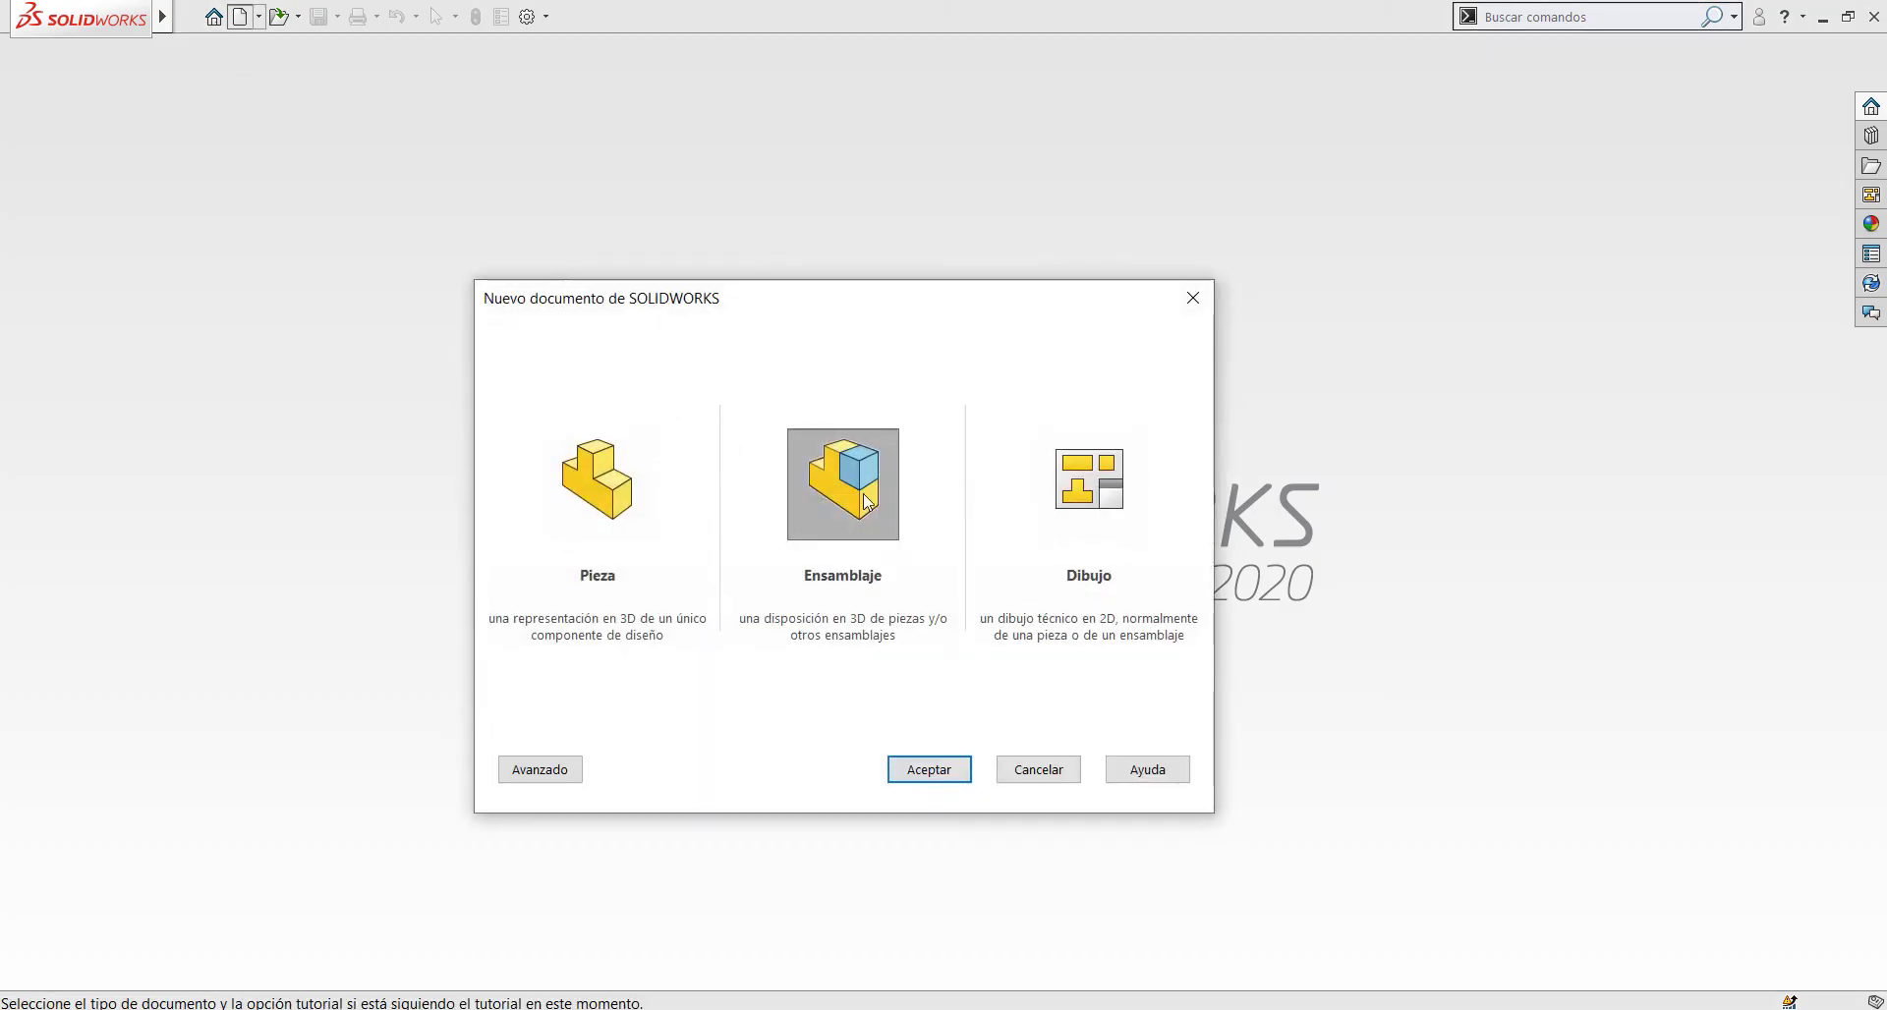
left_click(930, 773)
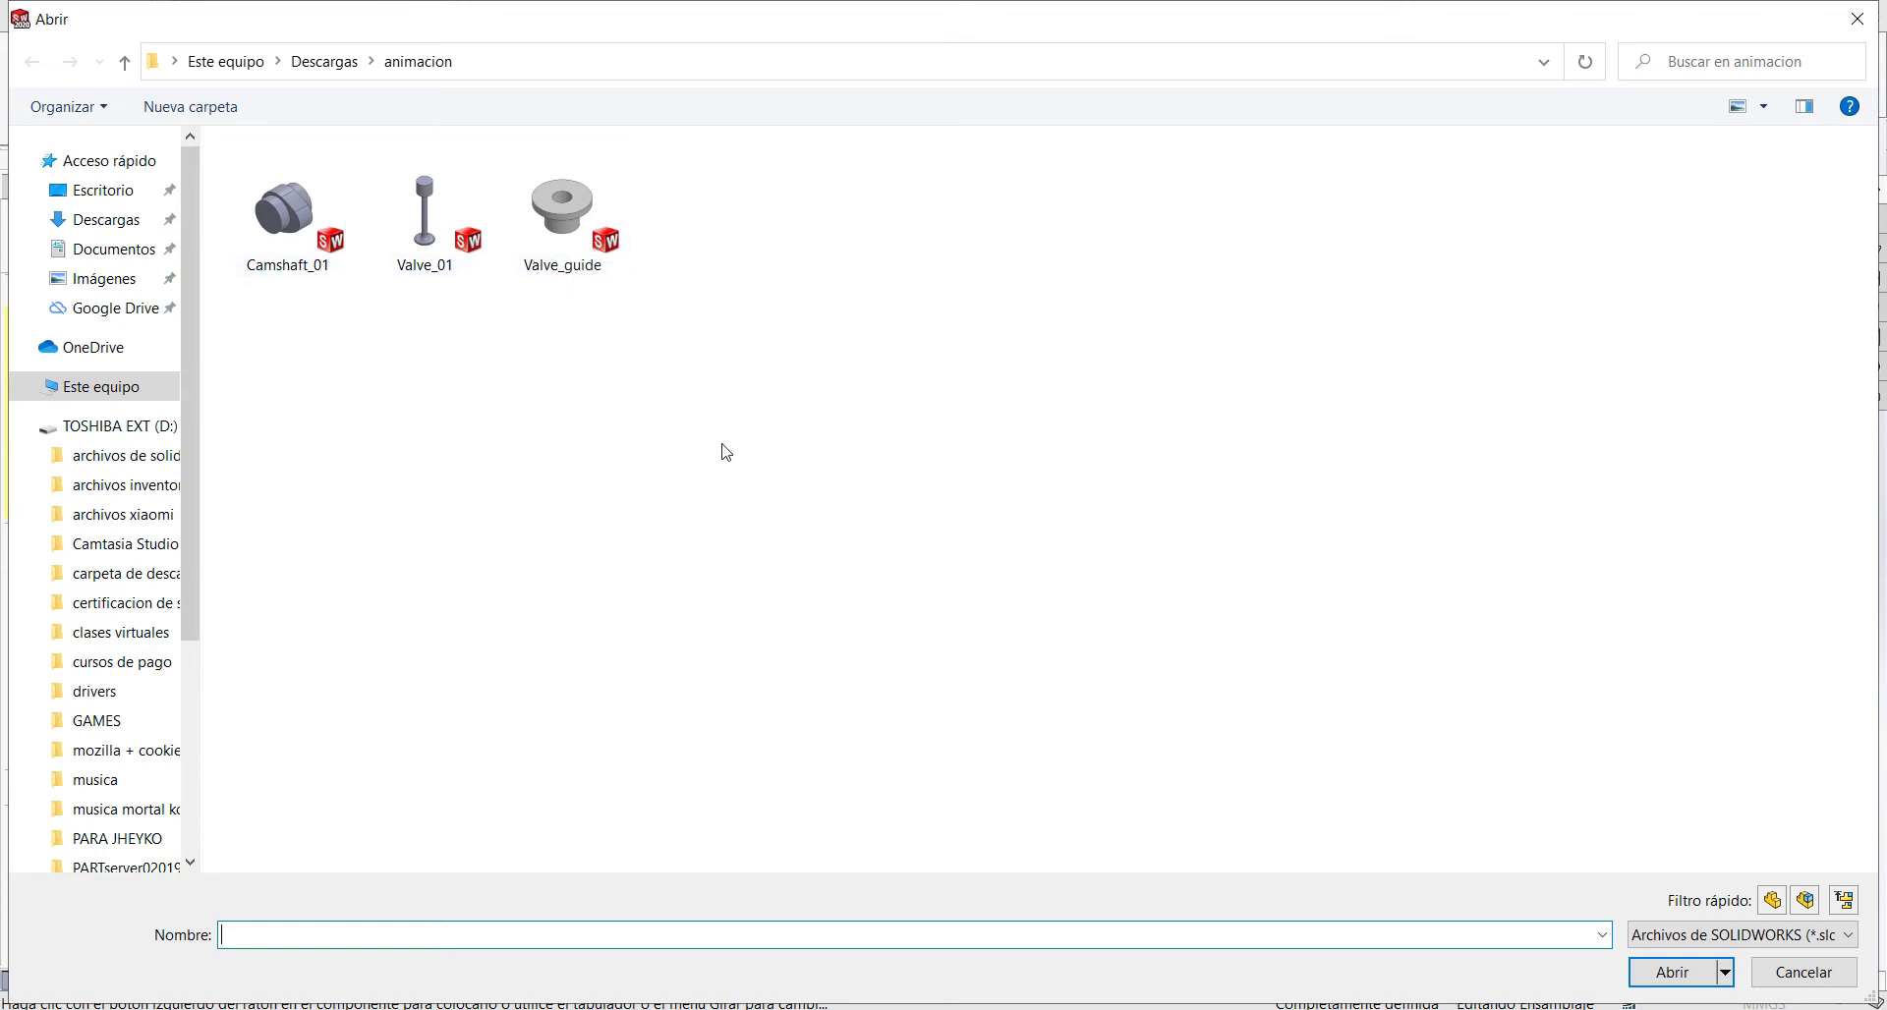
left_click_drag(861, 472, 265, 181)
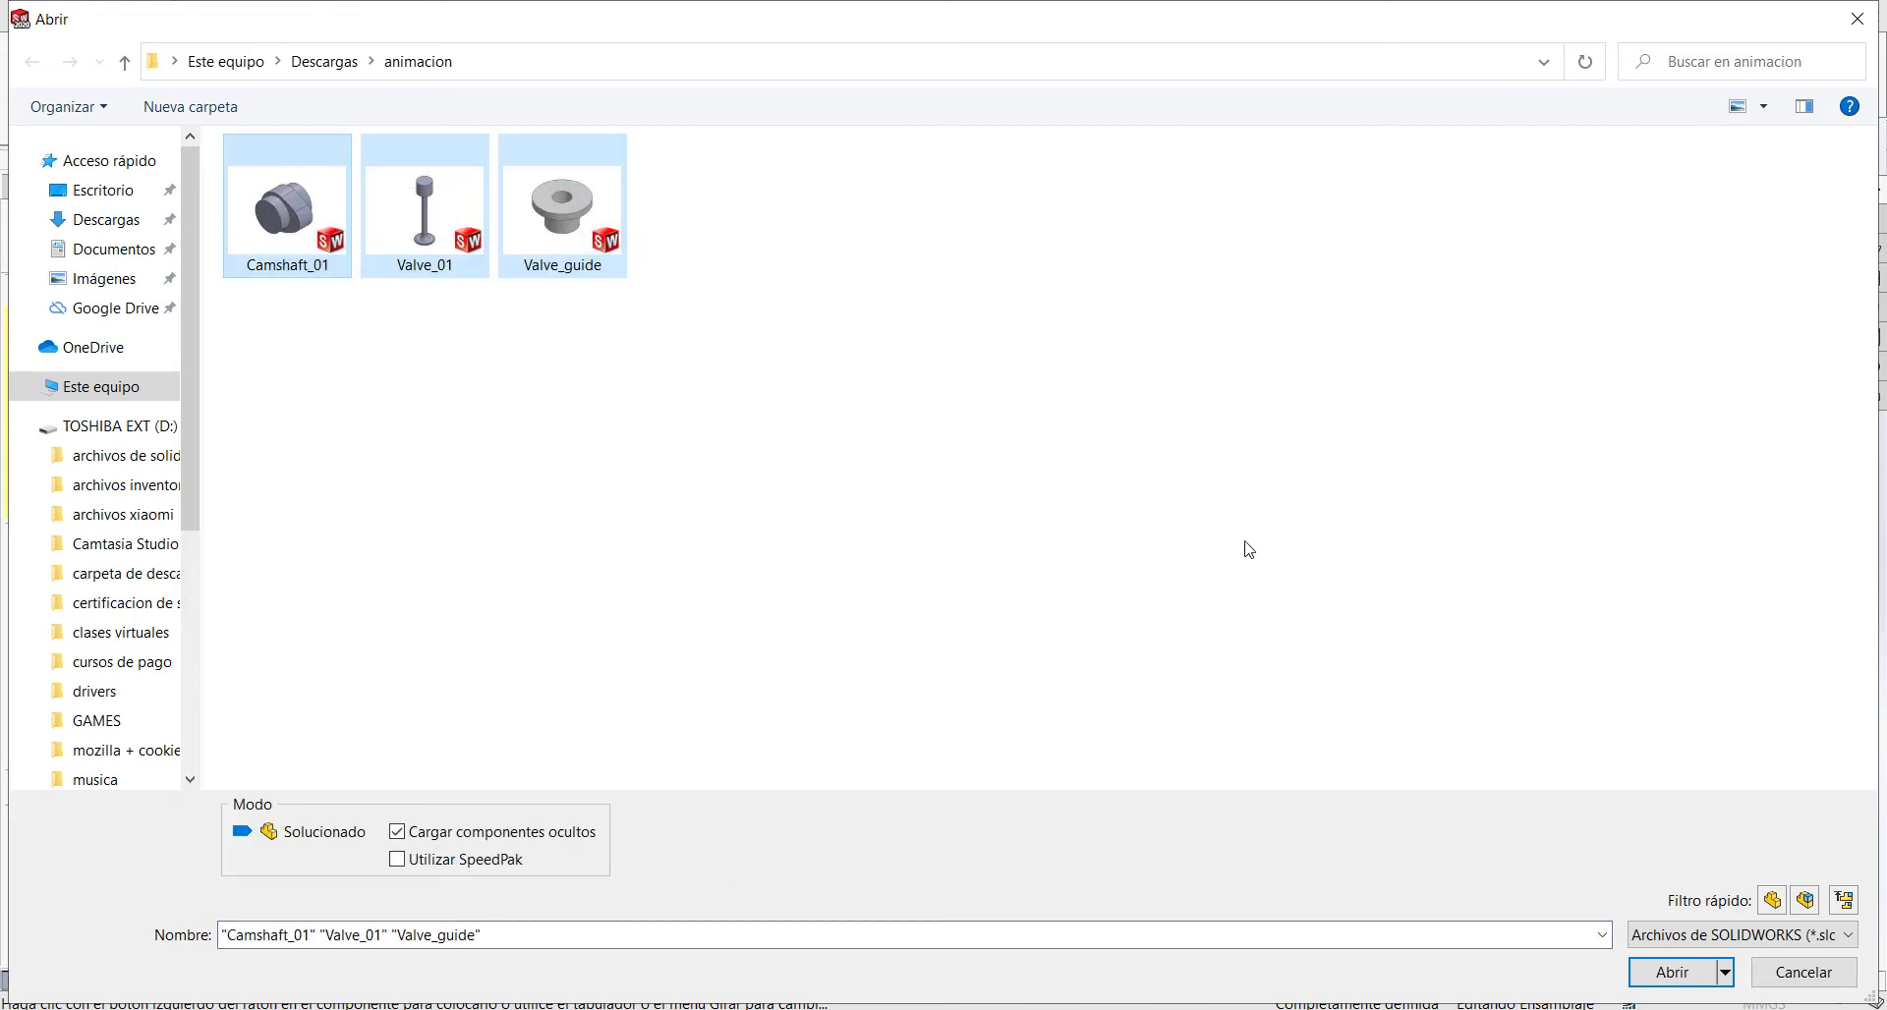
left_click(1679, 969)
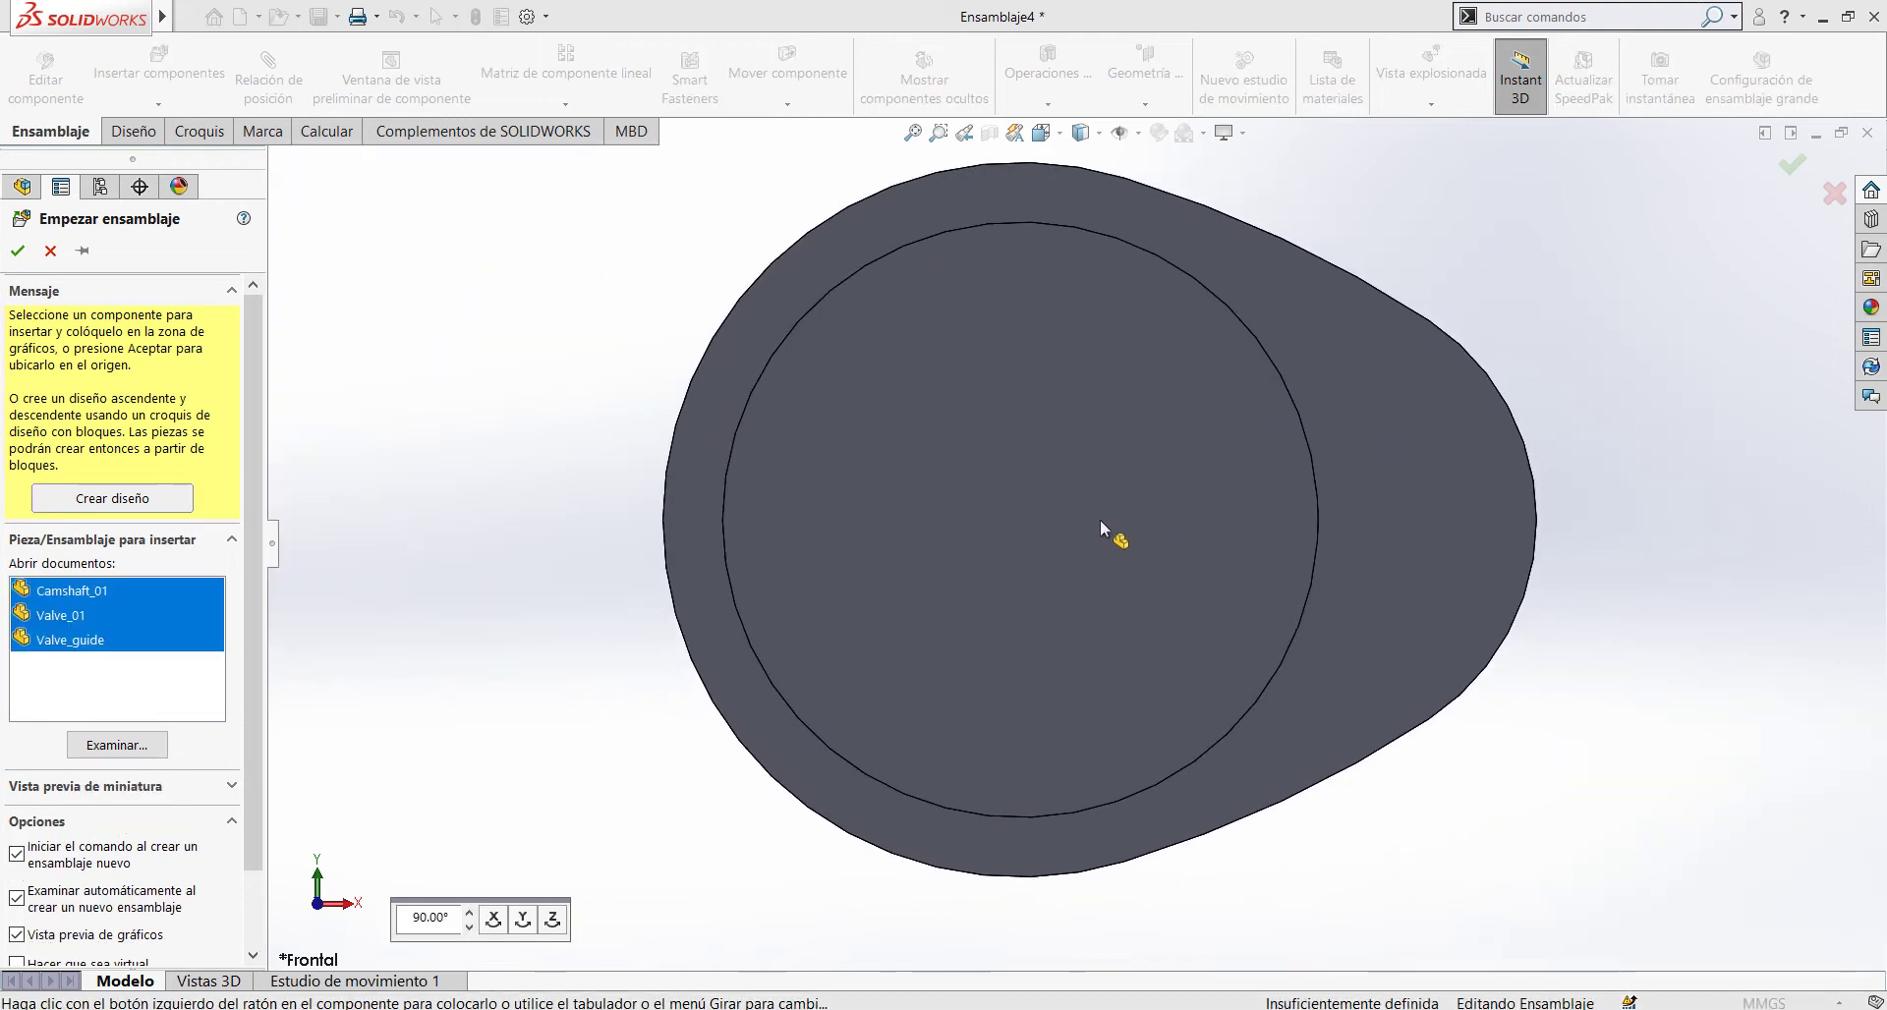
Step: Place the camshaft, the valve beside it and the valve guide above them, and show the assembly in isometric view
left_click(1100, 519)
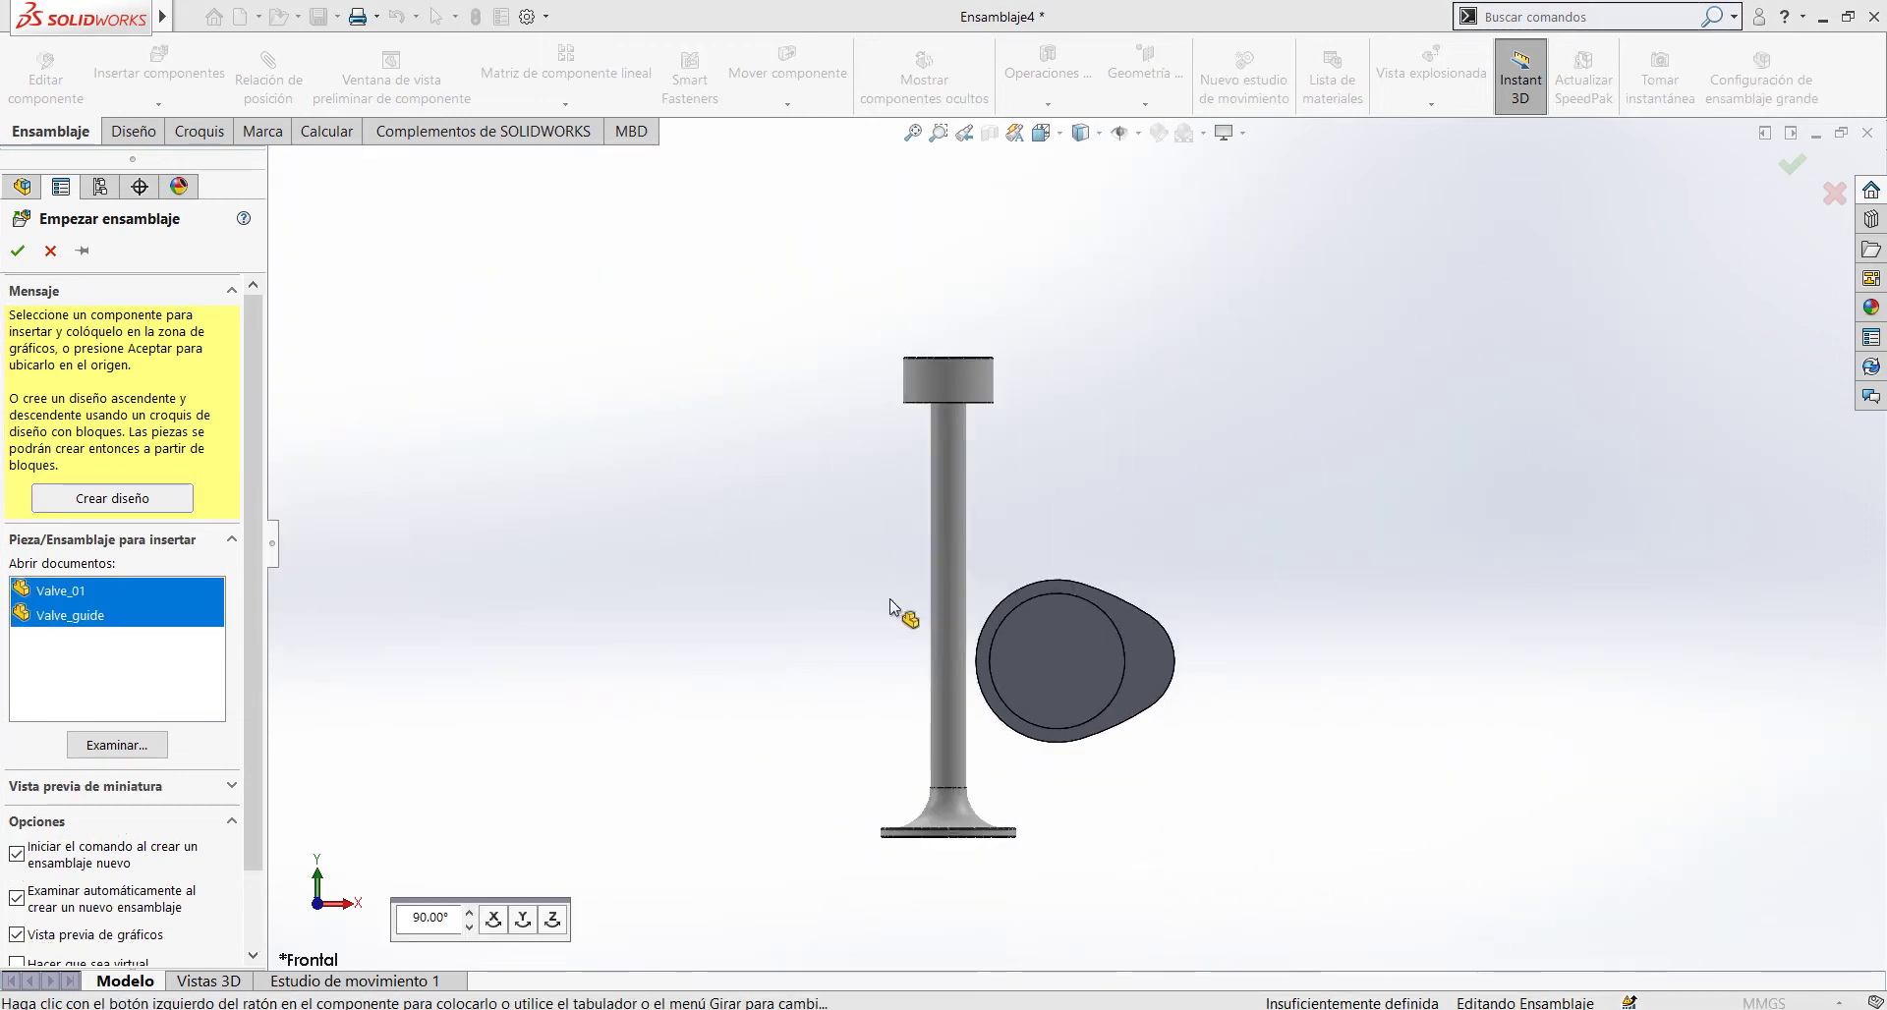
left_click(783, 600)
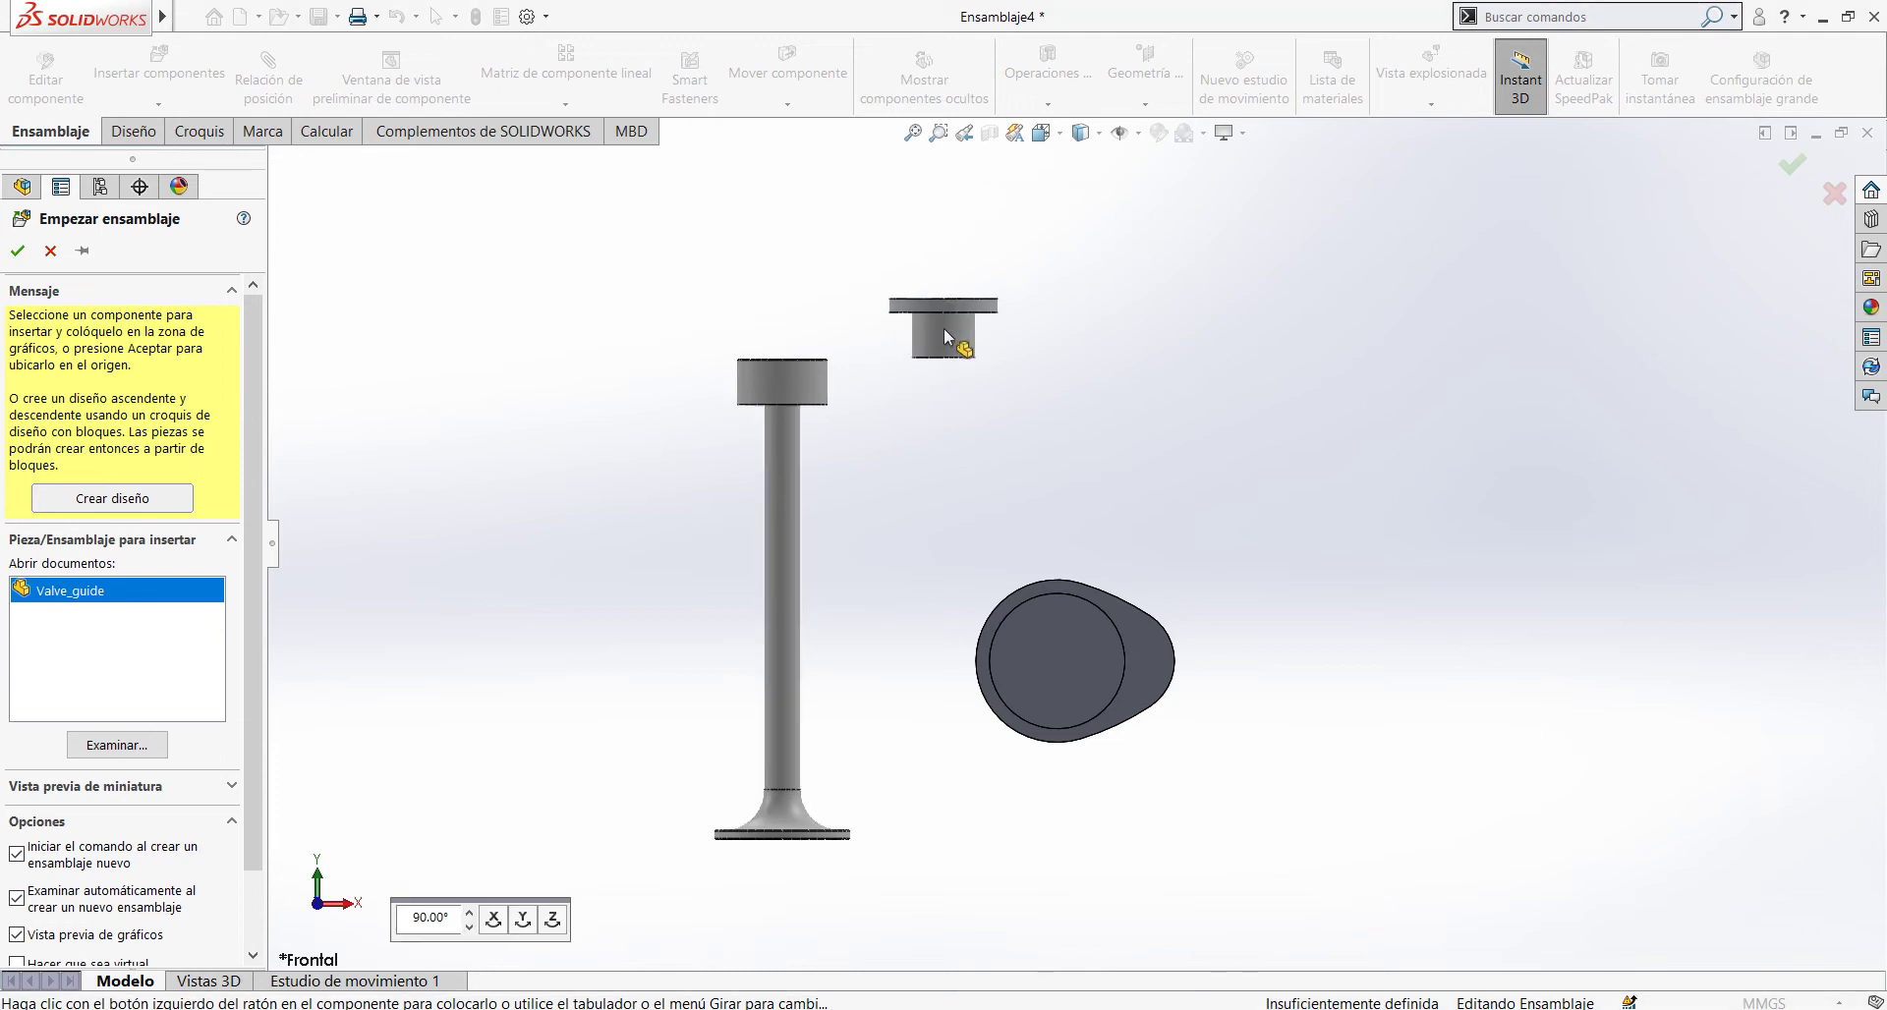
left_click(944, 327)
key("ctrl+7")
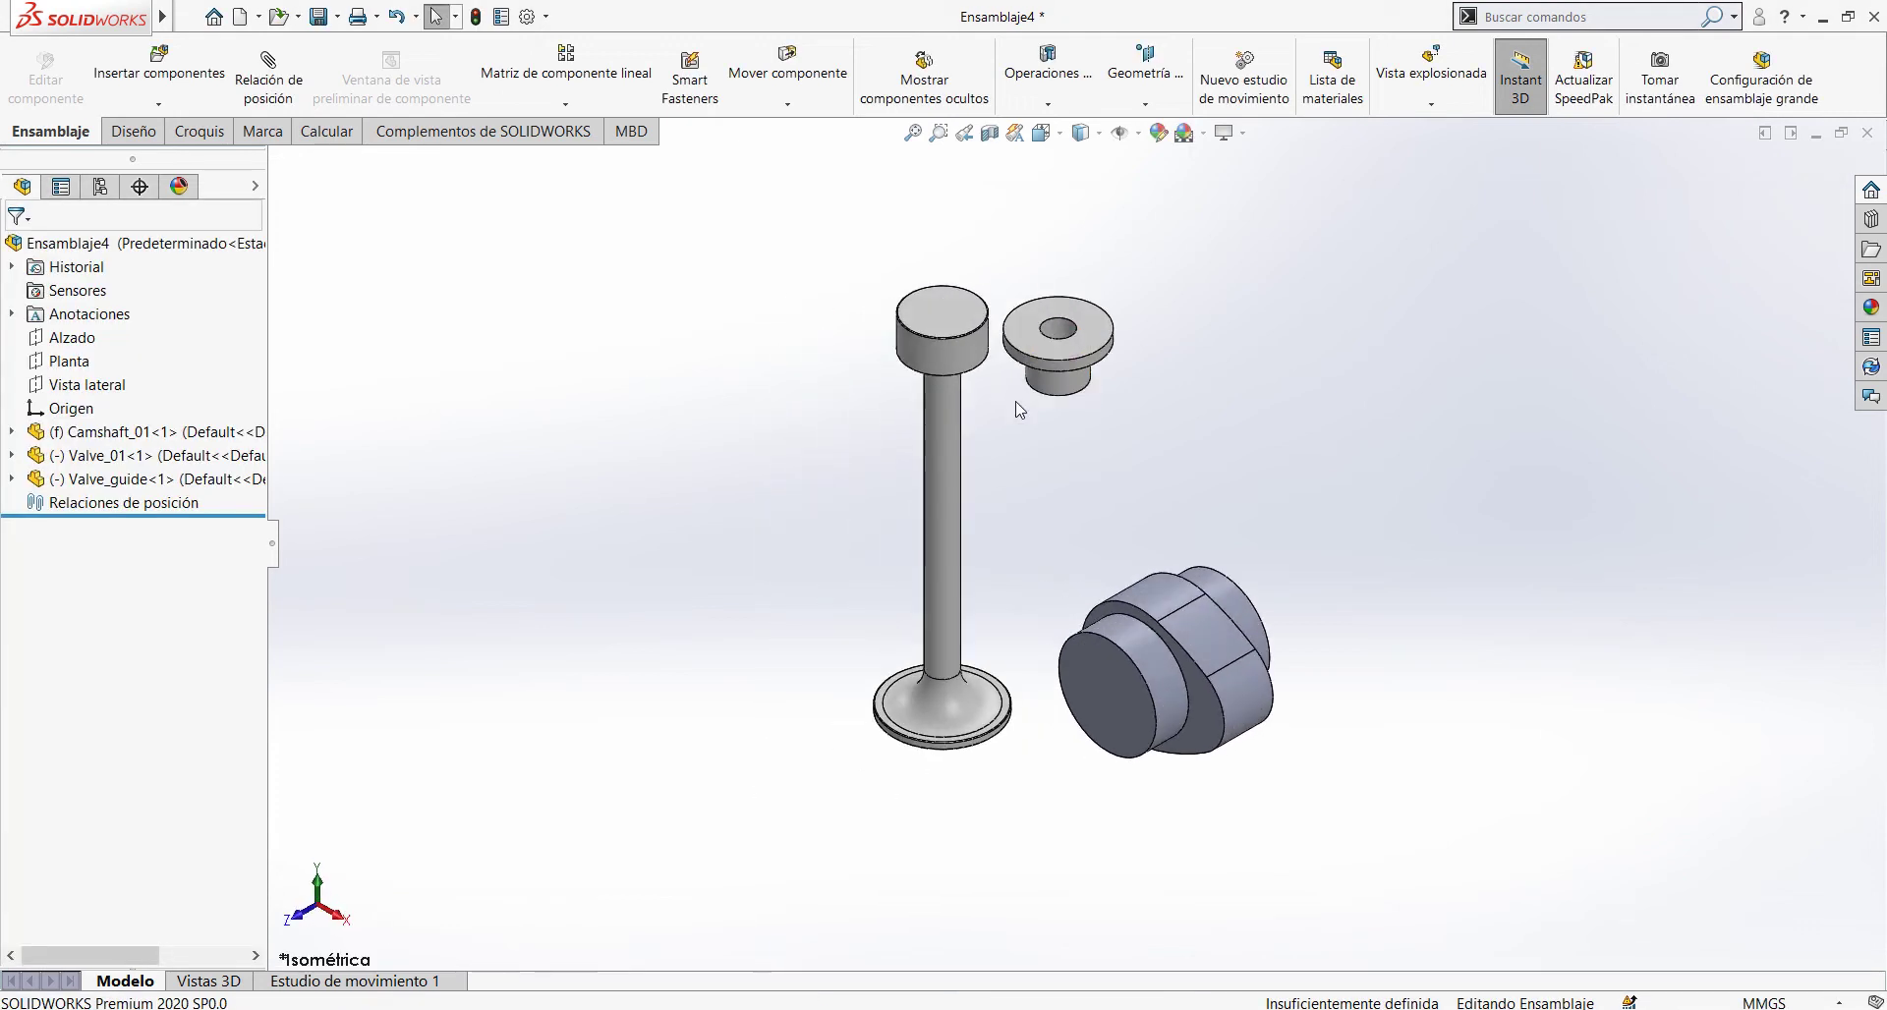
Step: Move the valve and the valve guide away from the camshaft to leave working space between the parts
left_click_drag(952, 438, 763, 420)
left_click(1019, 327)
left_click_drag(1019, 327, 855, 288)
left_click(1143, 313)
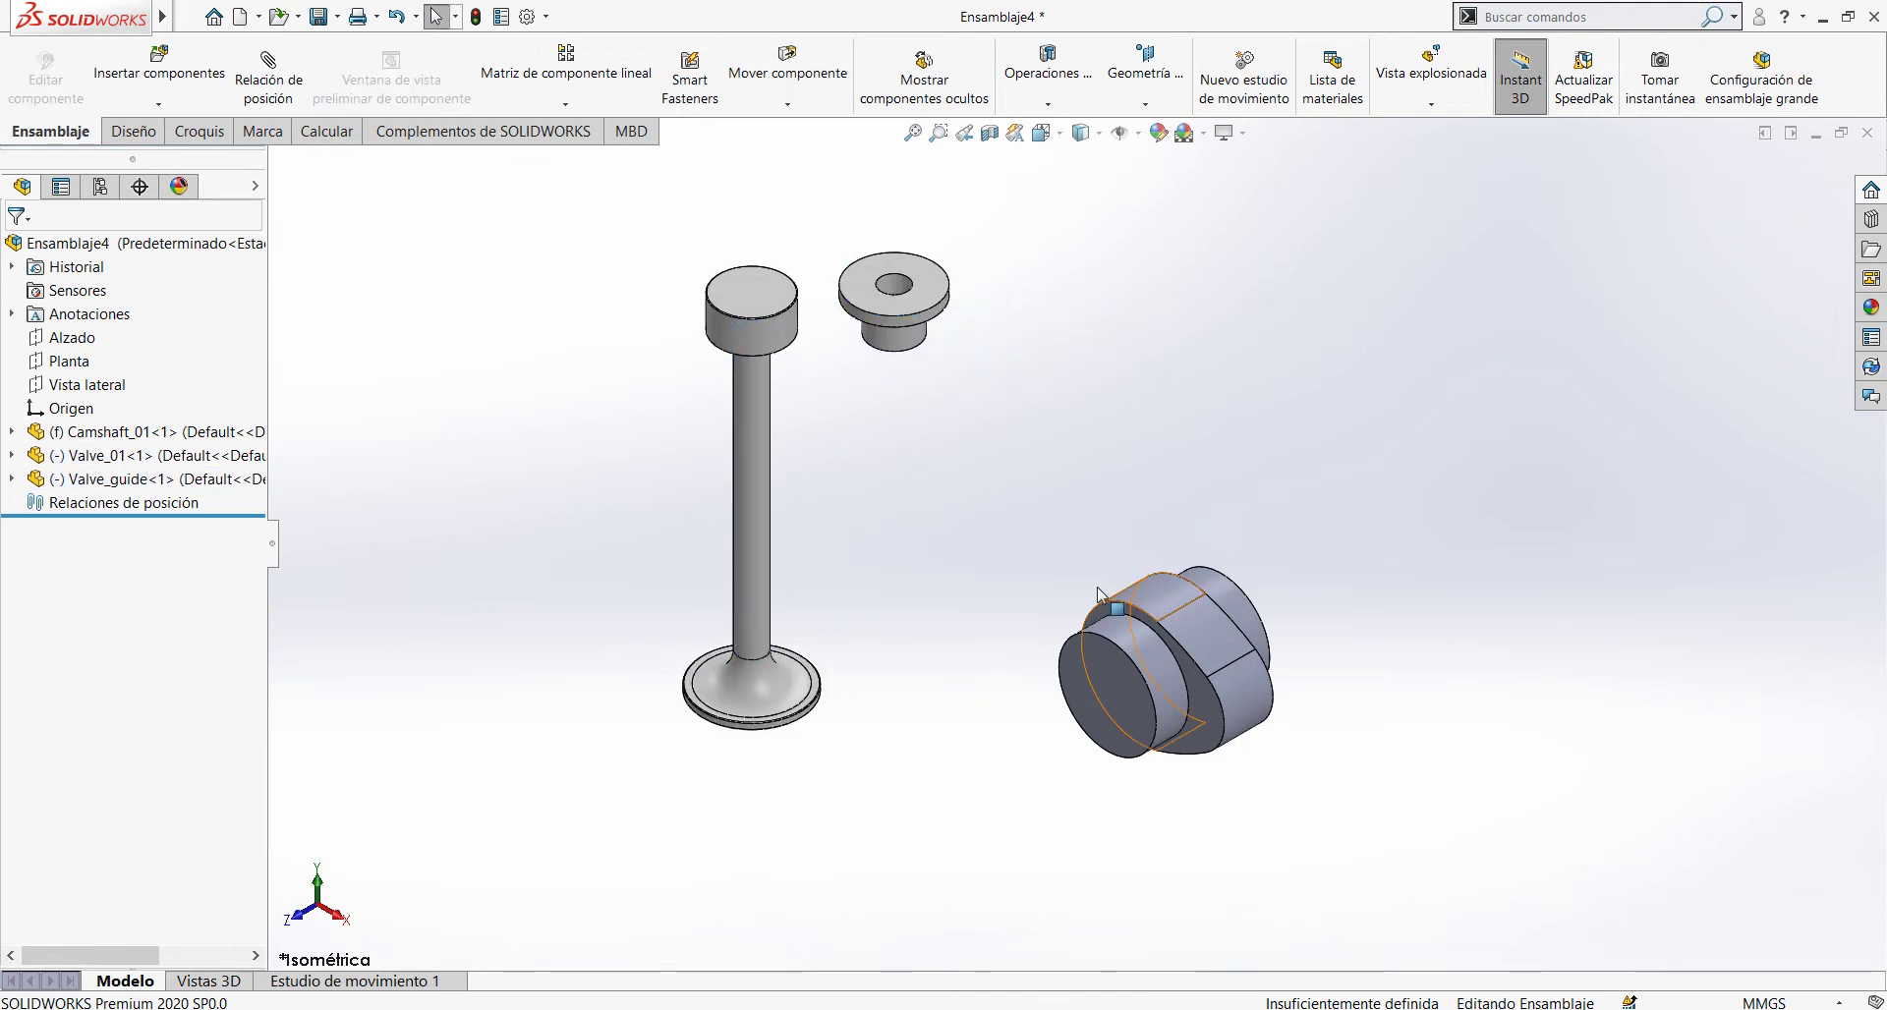
Step: Float the fixed camshaft and move it upward, away from the assembly origin
left_click_drag(1144, 609, 1168, 521)
left_click(999, 505)
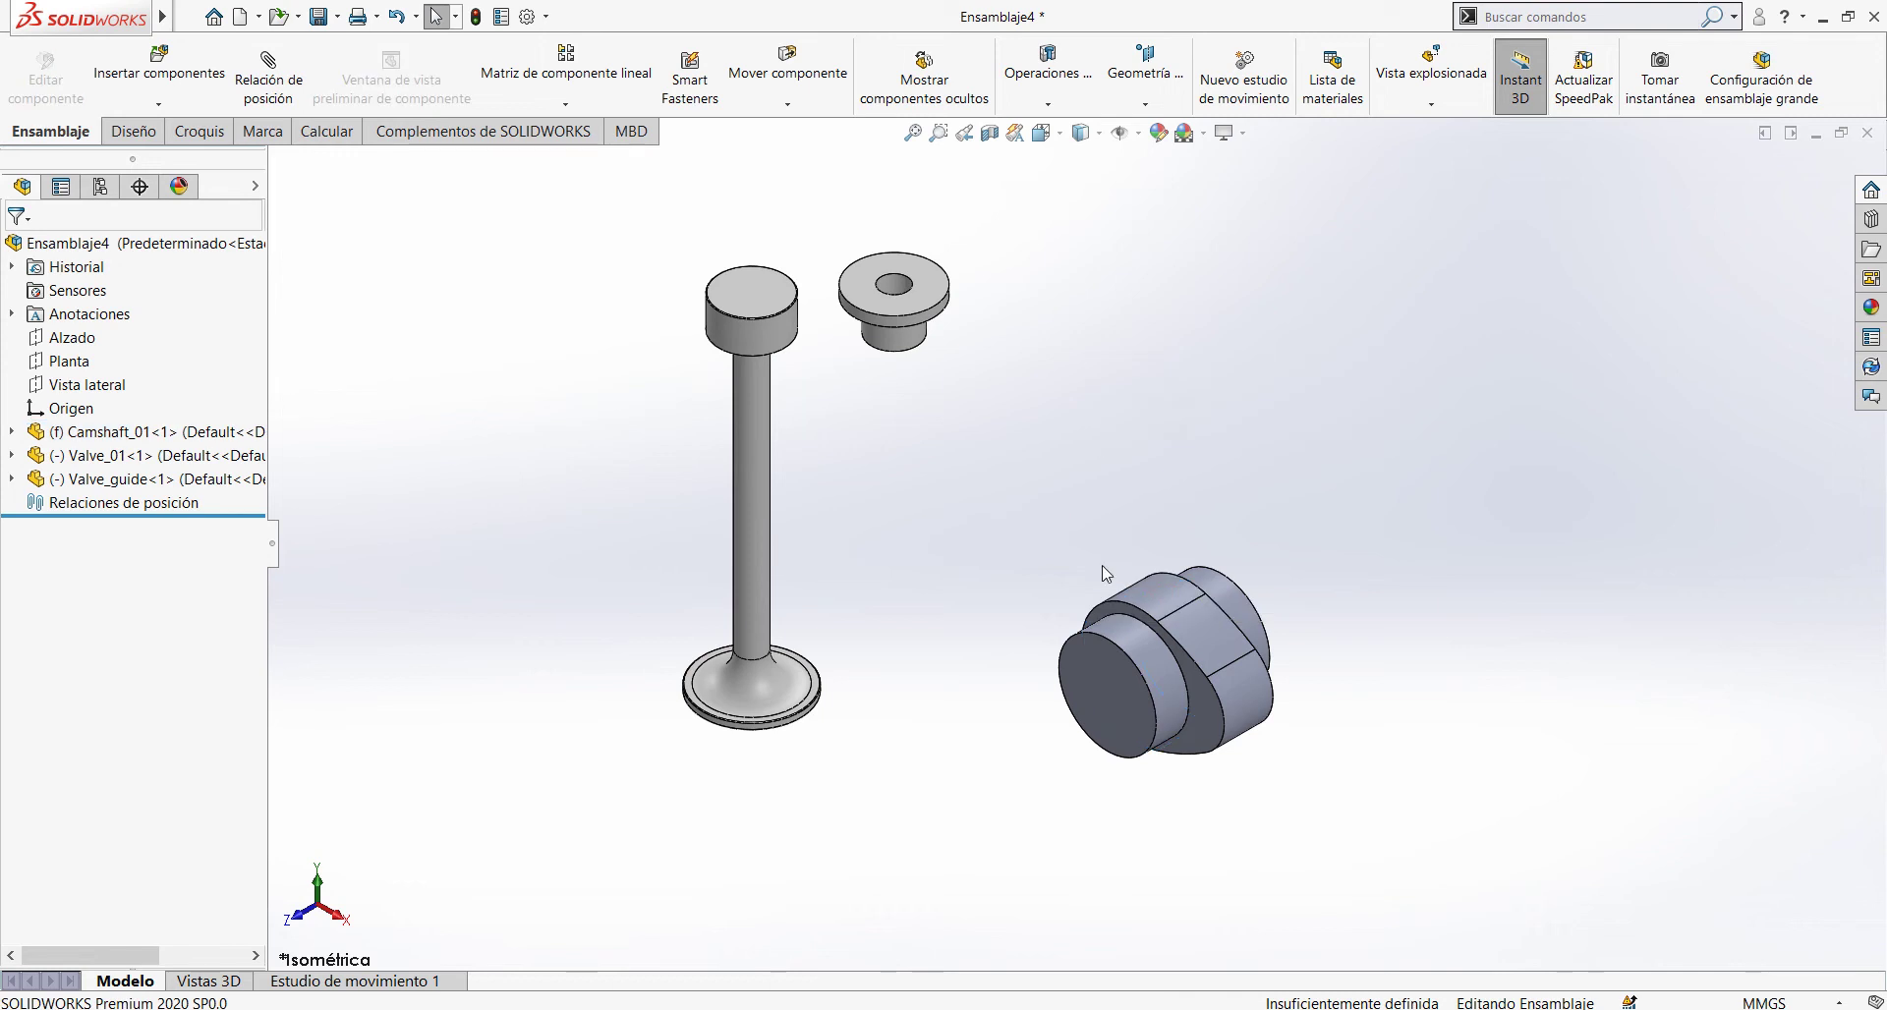
right_click(1216, 649)
left_click(1275, 646)
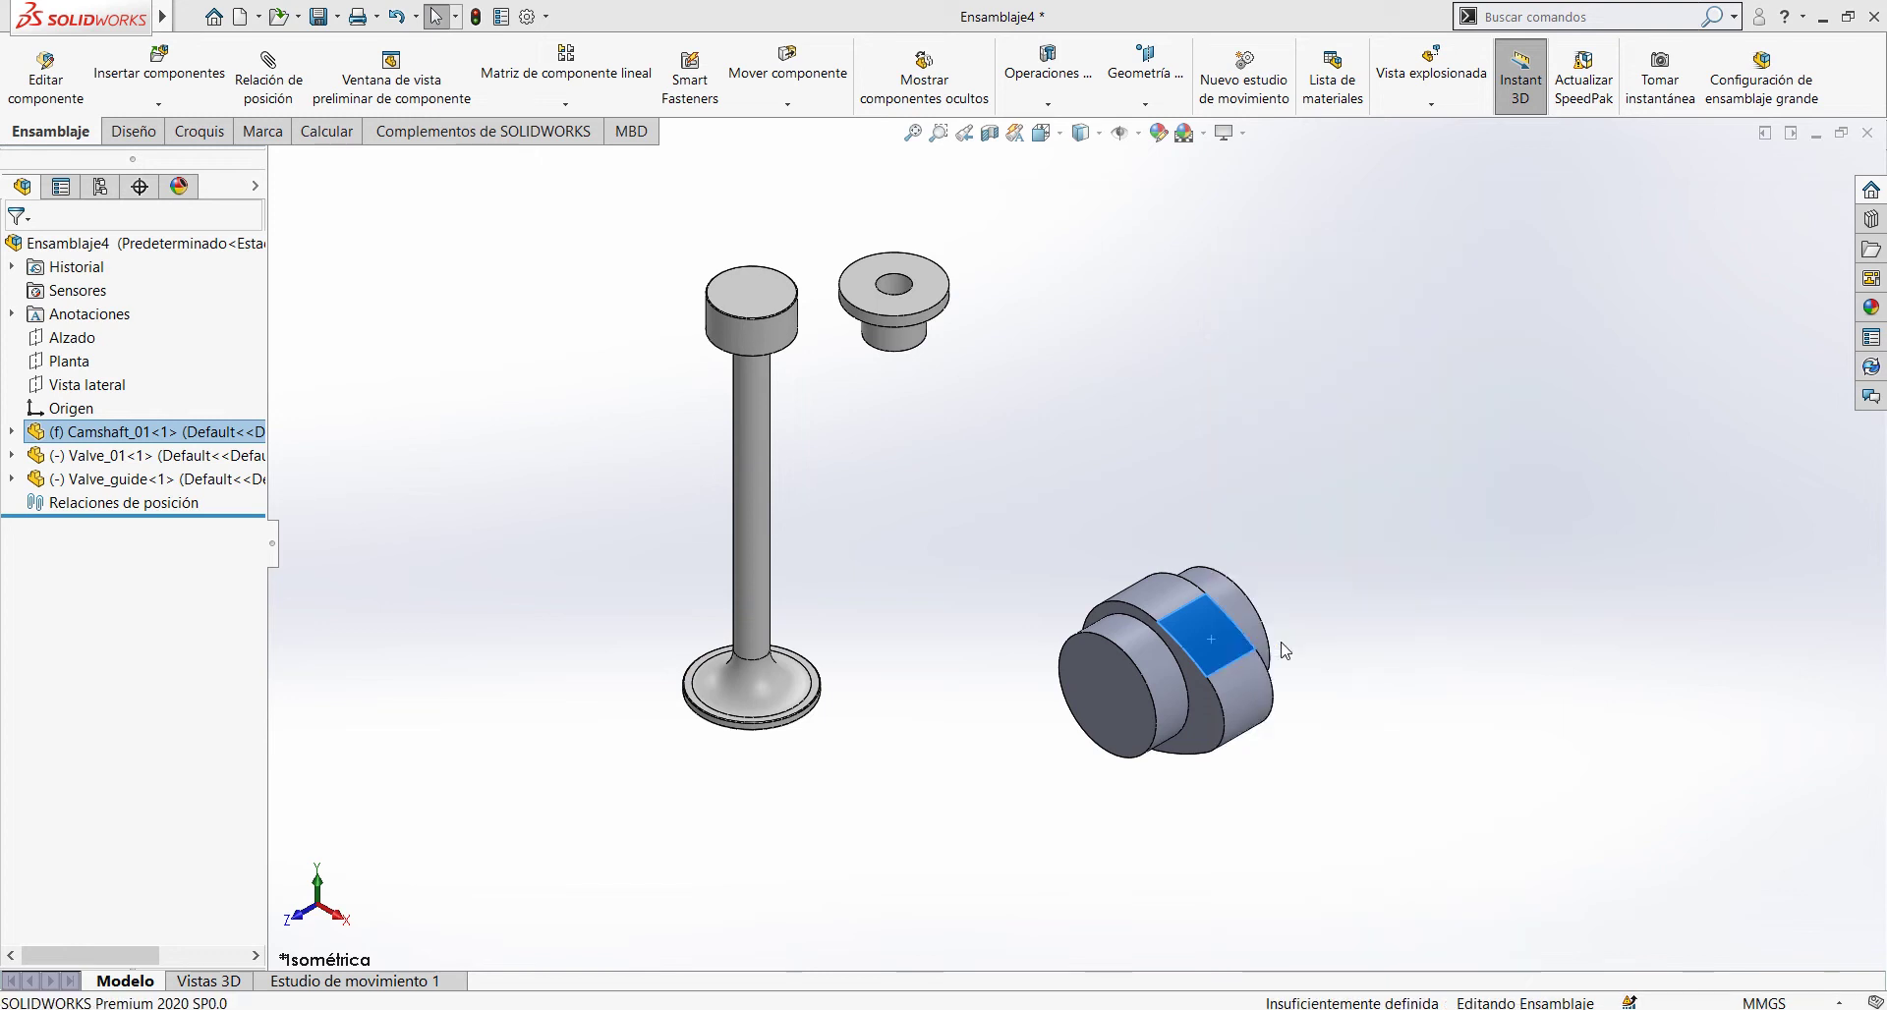
left_click_drag(1205, 629, 1202, 412)
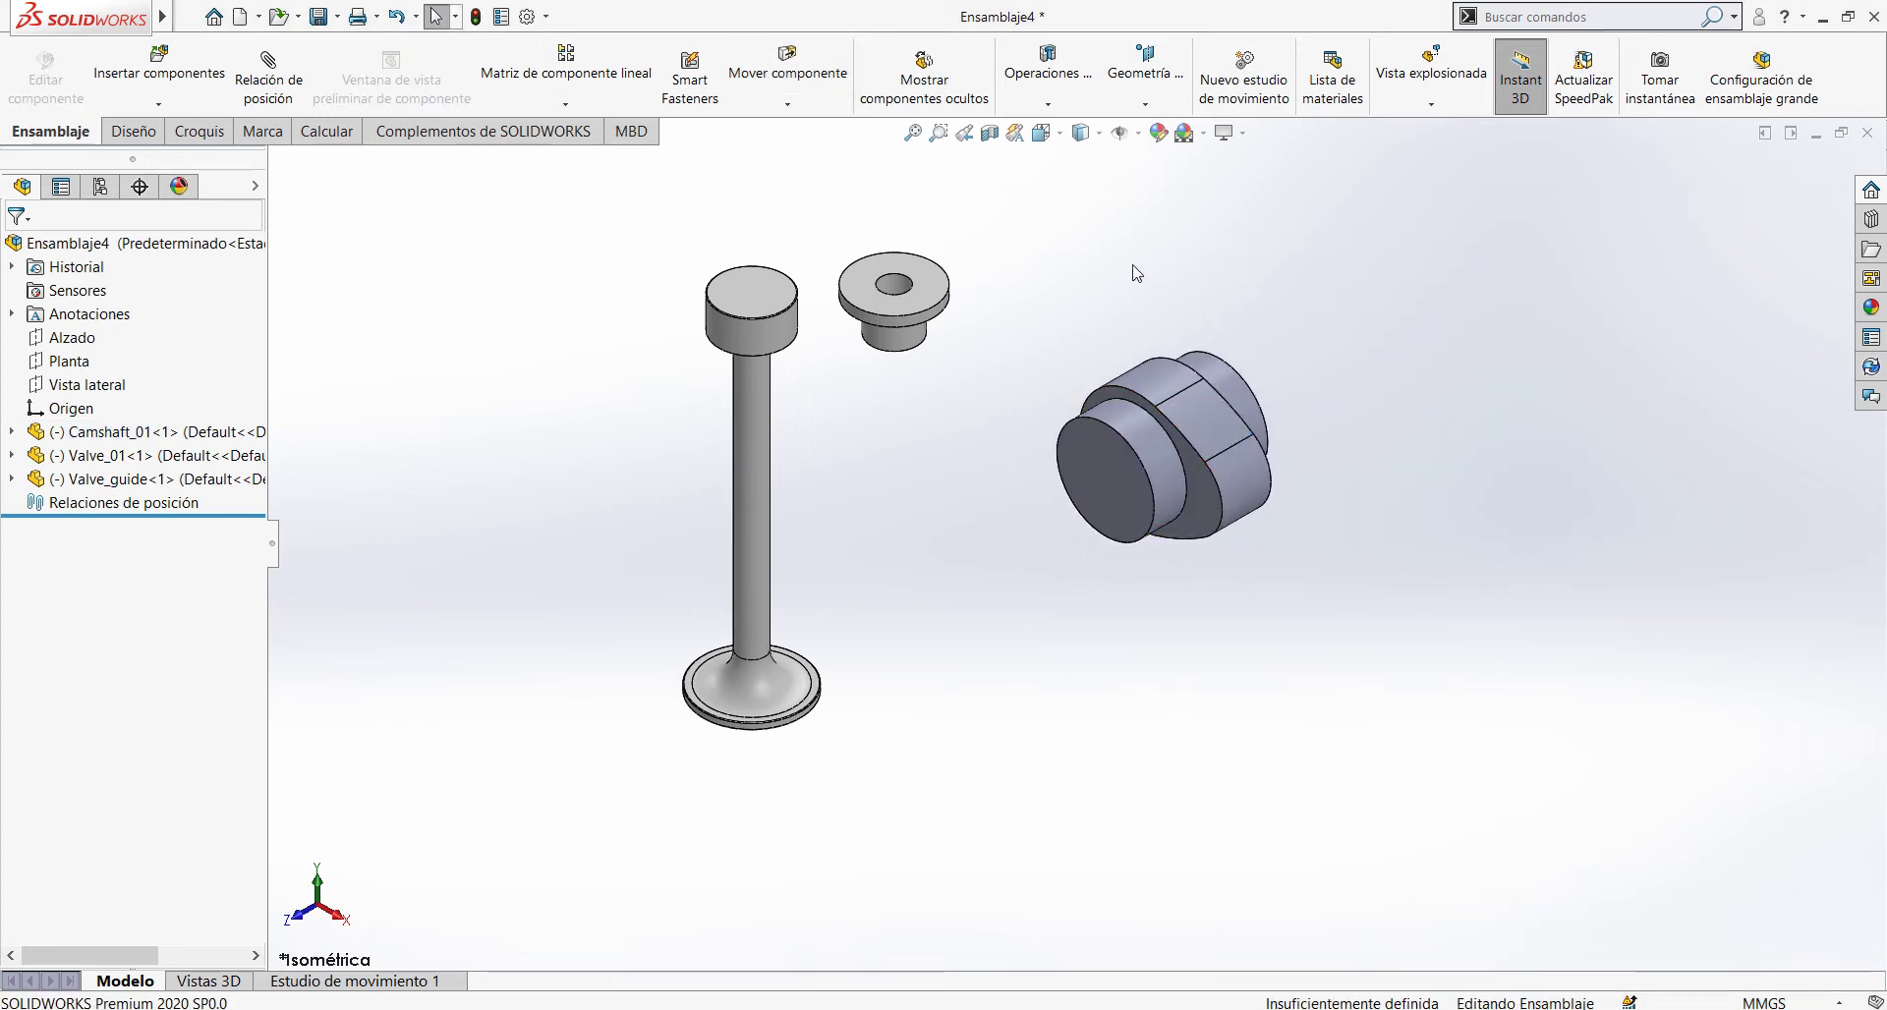
Step: Create a reference axis at the intersection of the assembly planes Planta and Vista lateral
left_click(1150, 102)
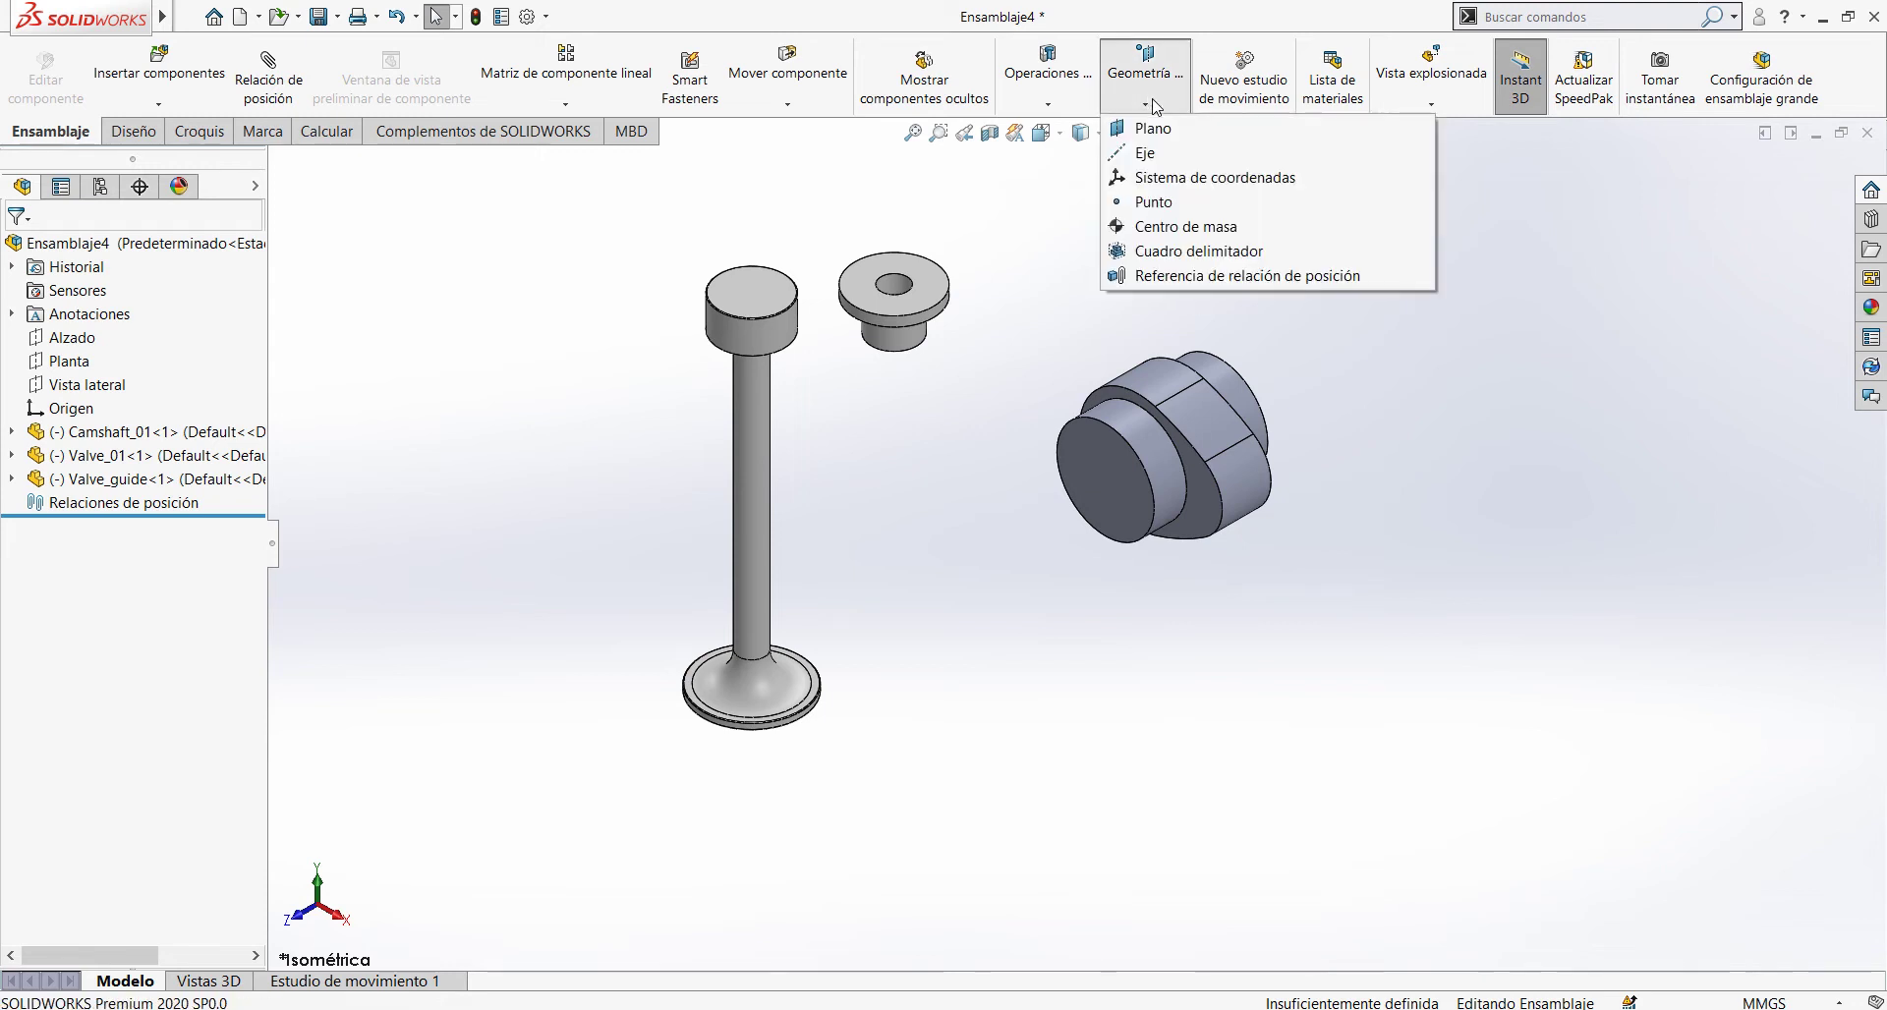
left_click(1145, 154)
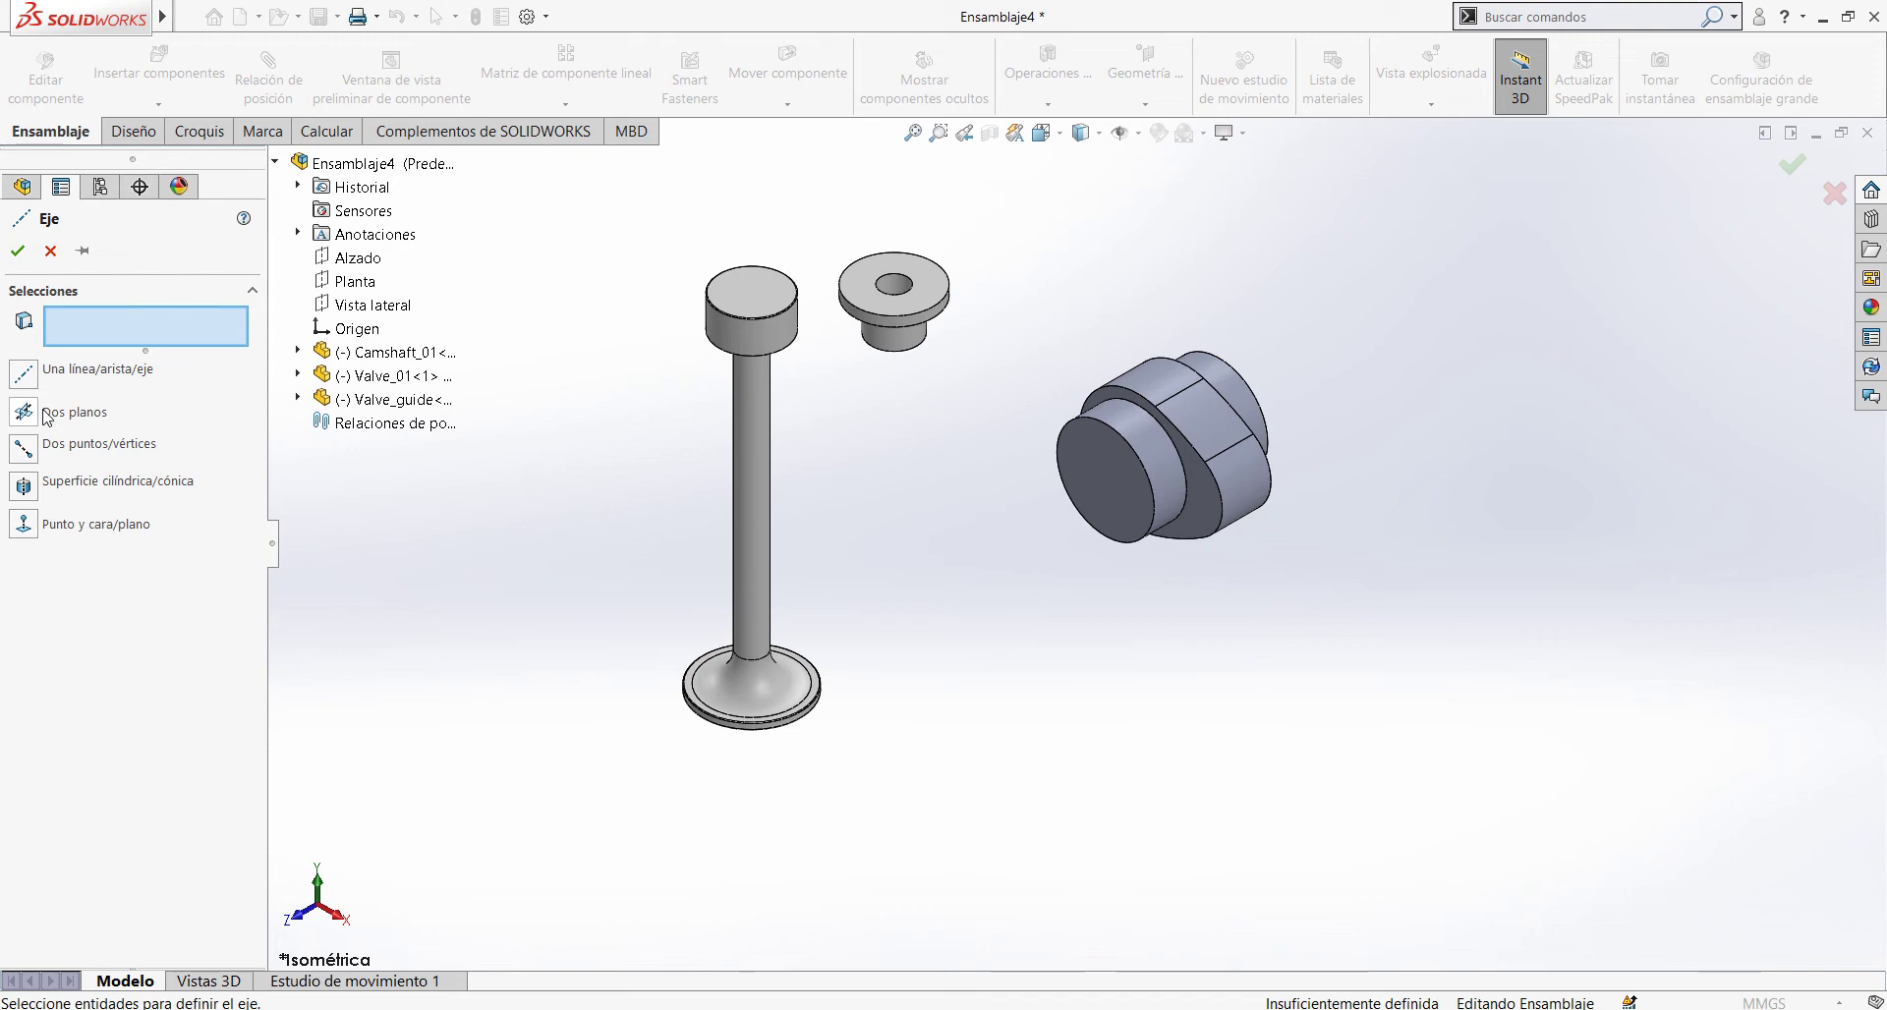
left_click(25, 413)
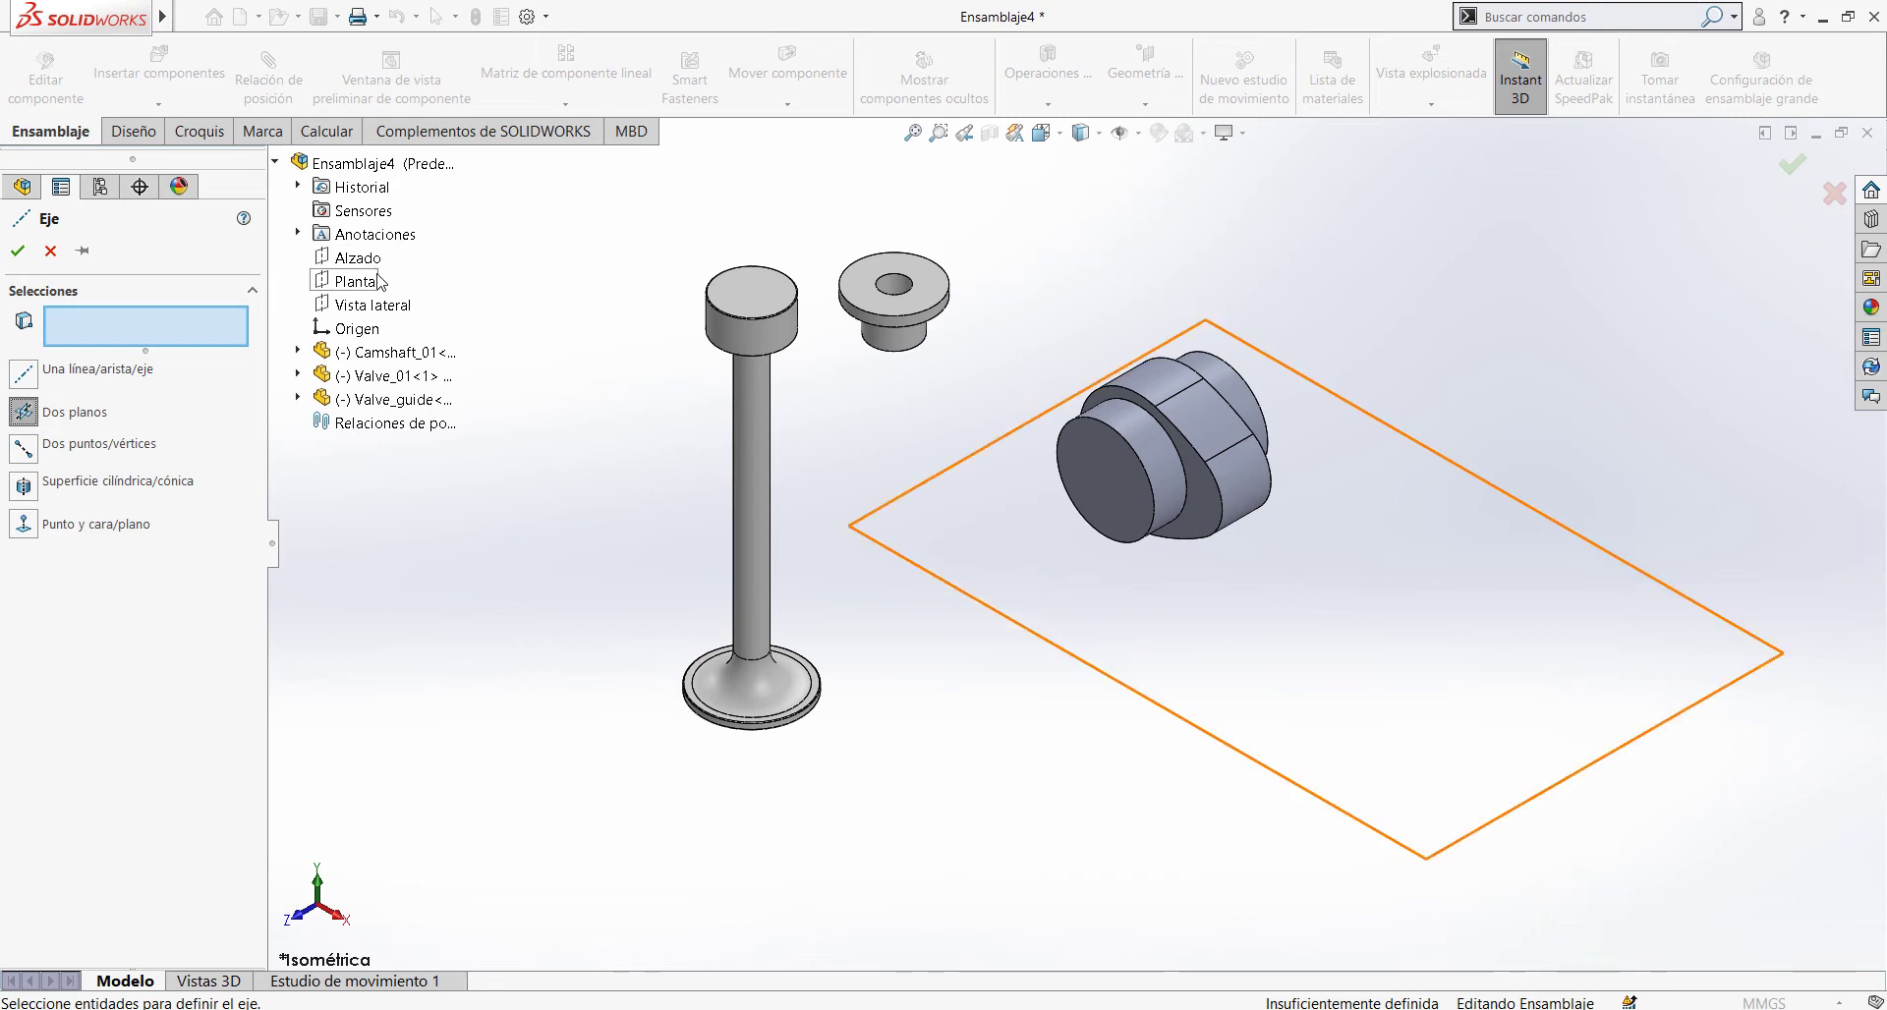
left_click(377, 284)
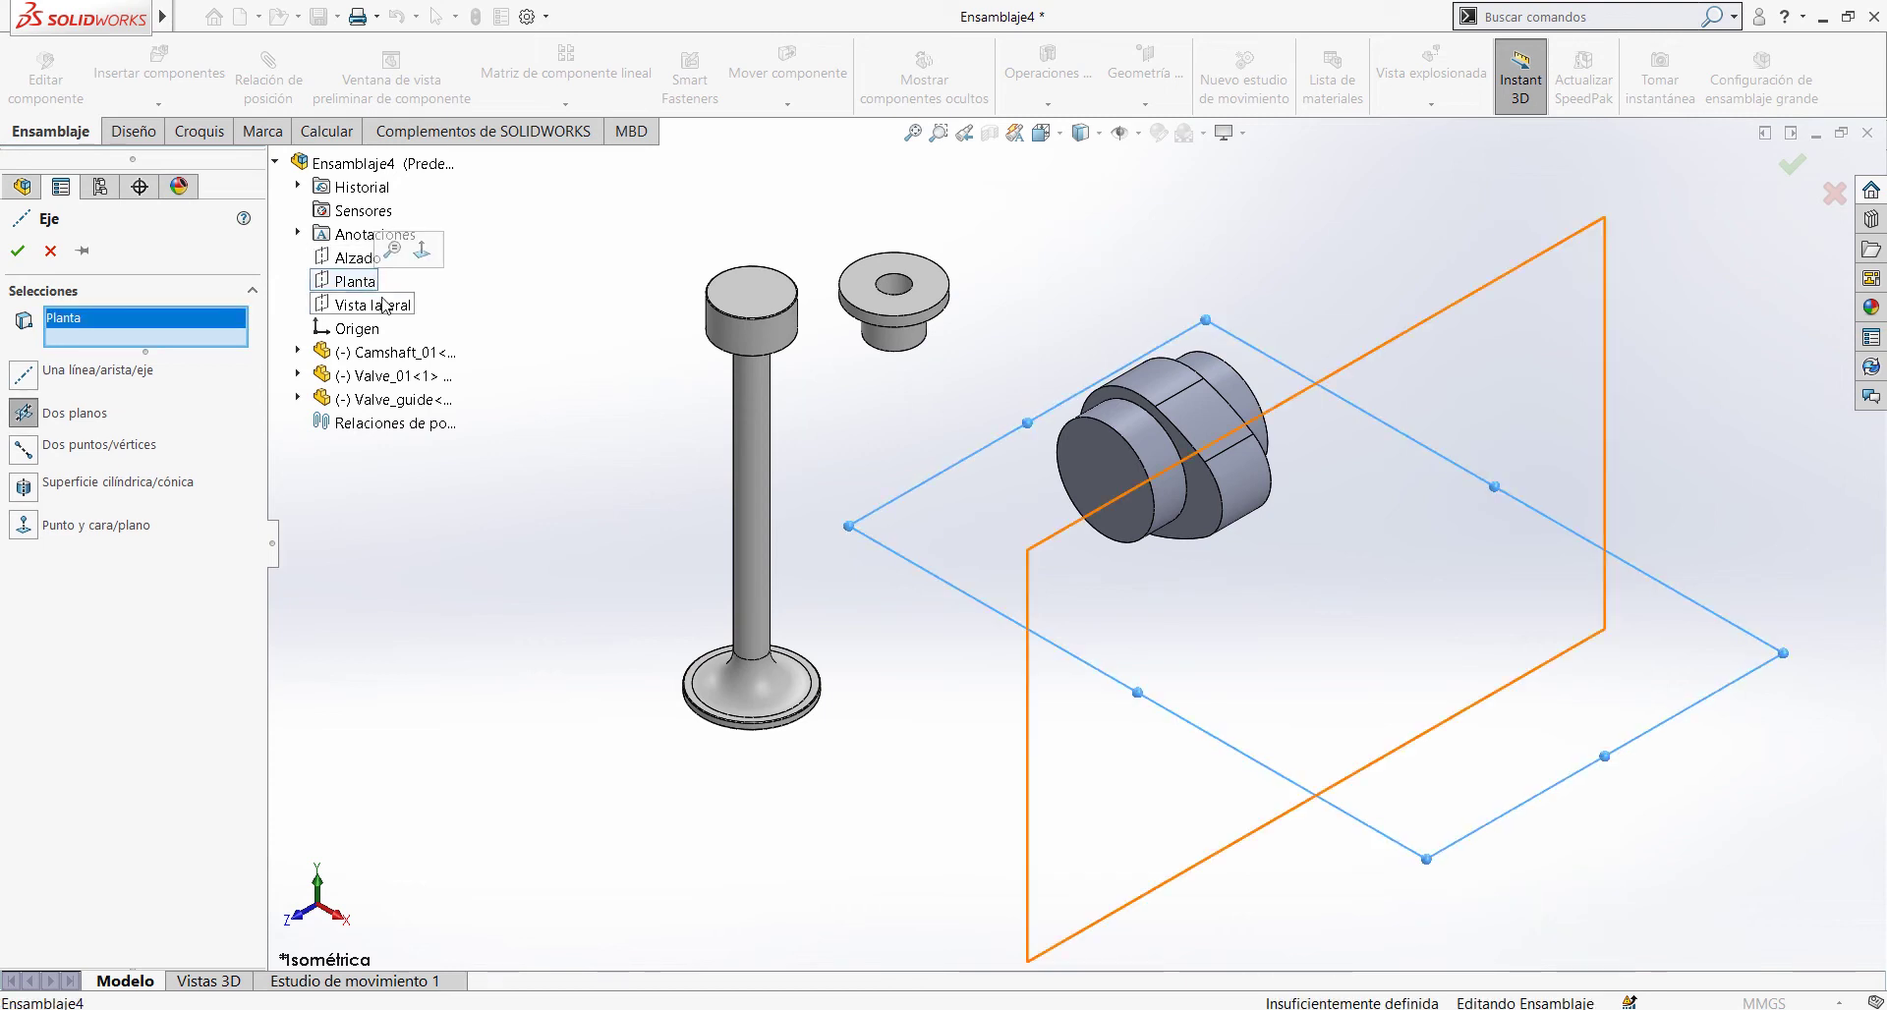
left_click(381, 306)
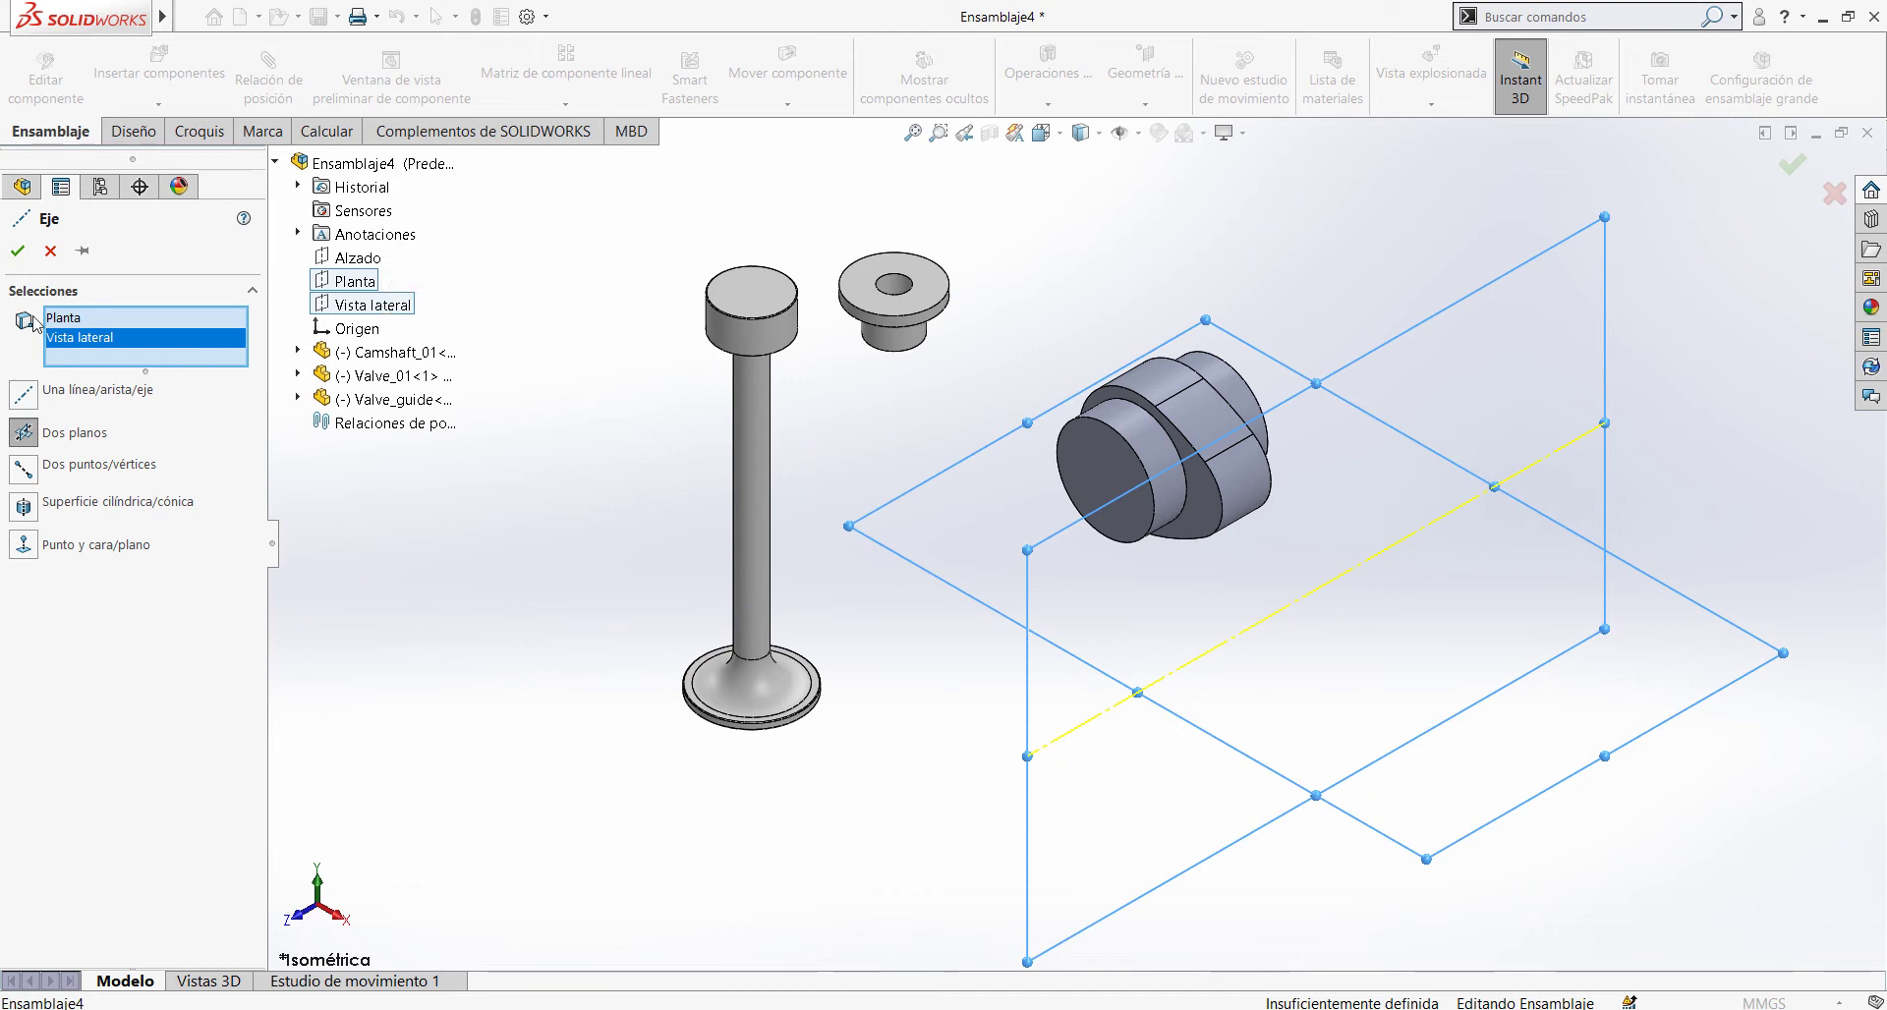
left_click(18, 250)
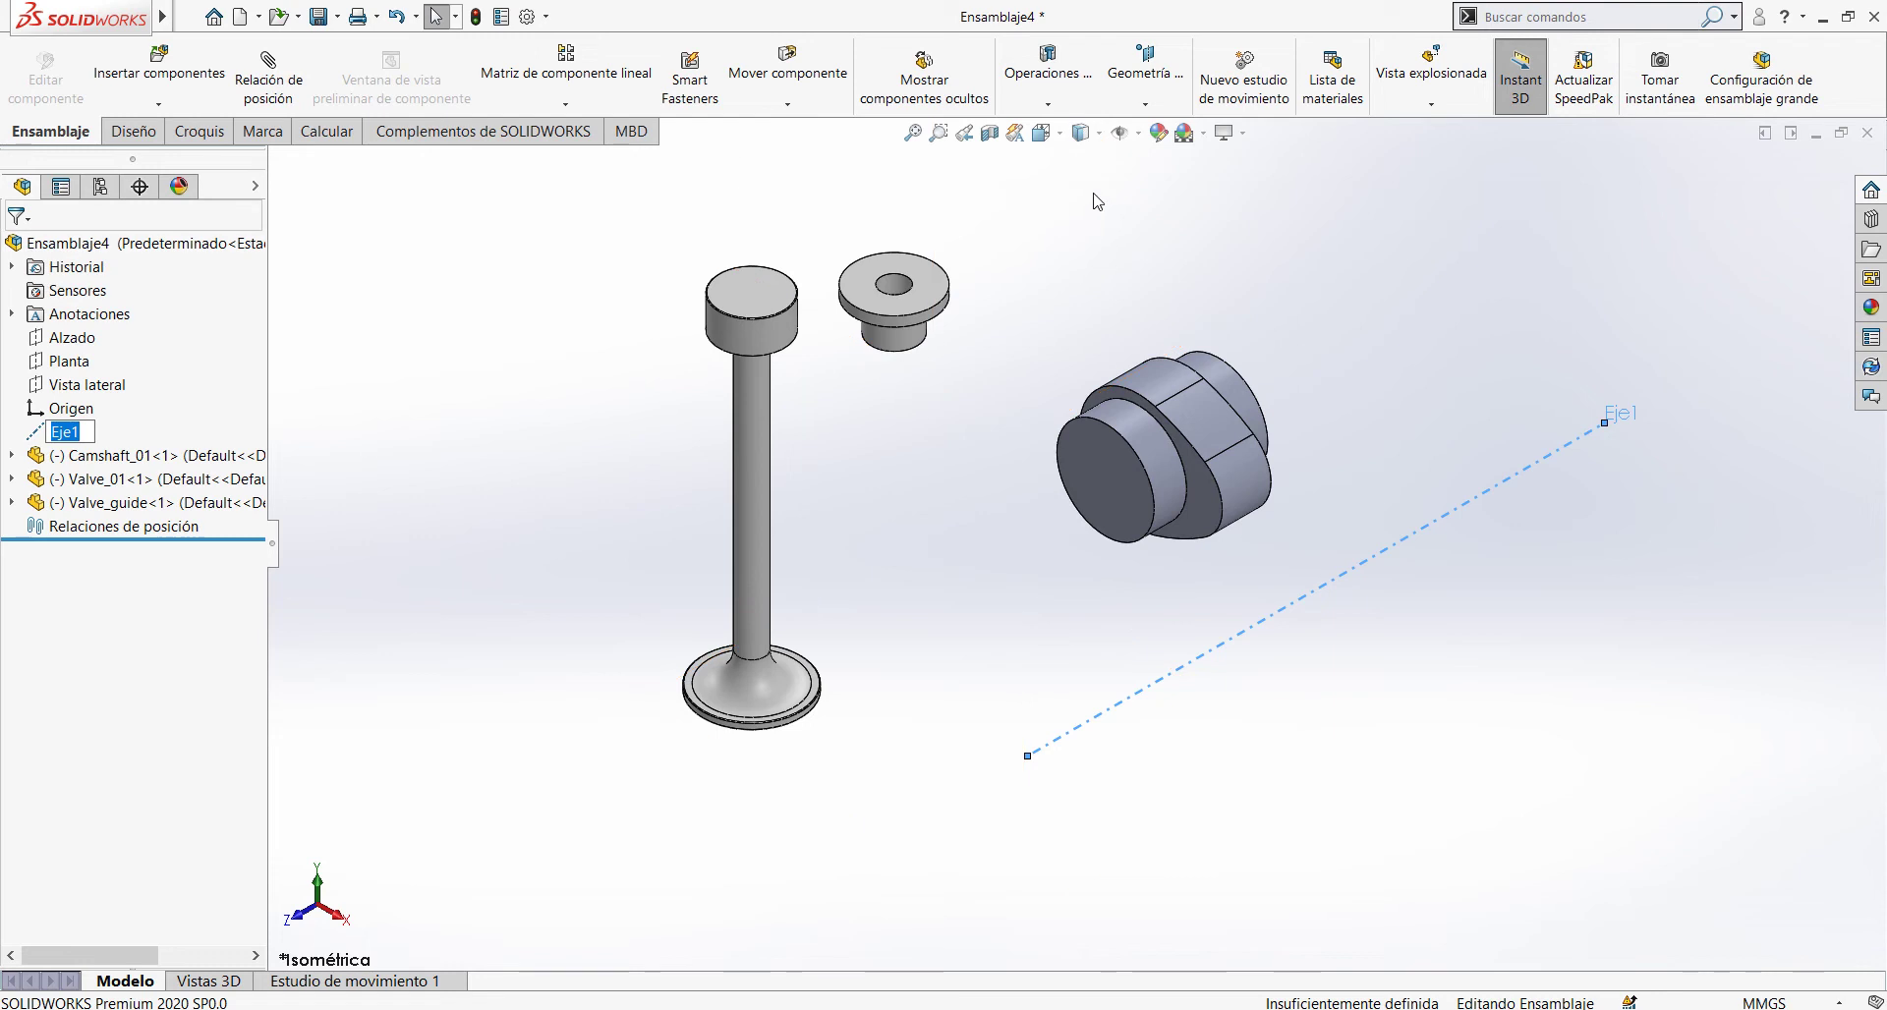
Step: Turn on the display of reference axes in the graphics area
left_click(1140, 134)
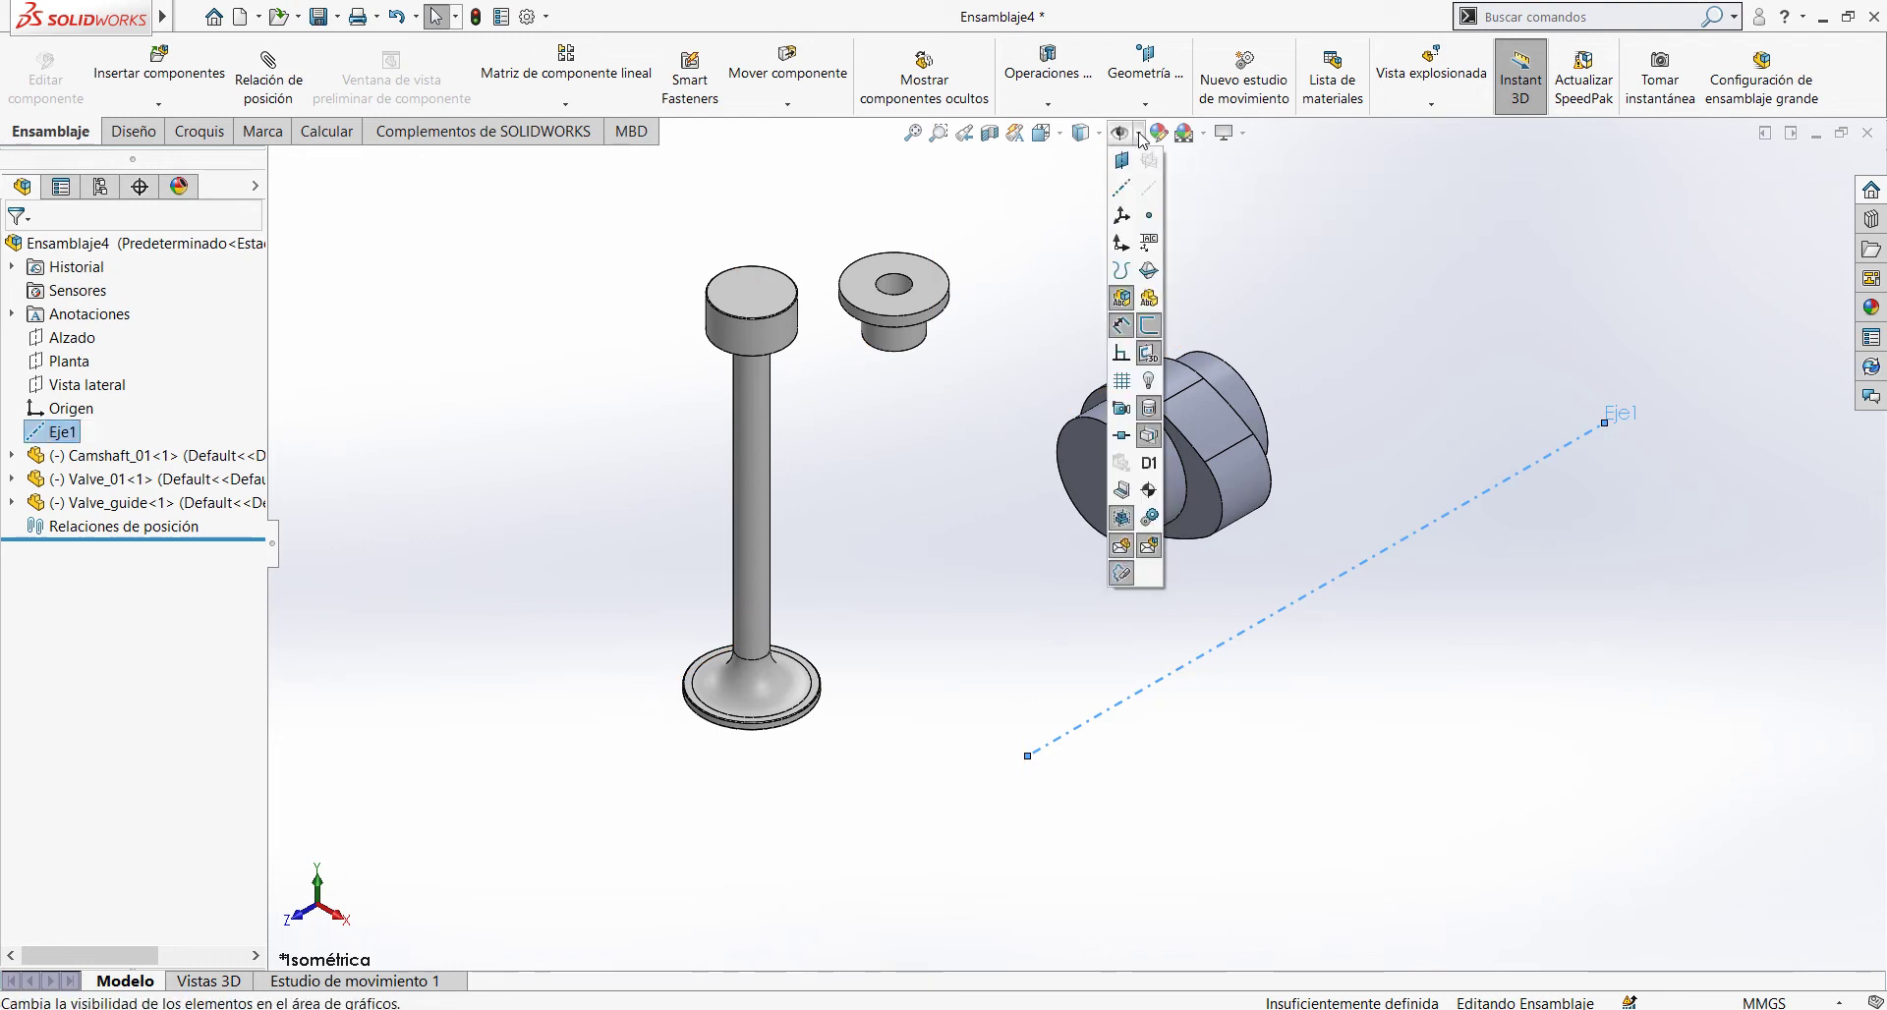
left_click(1124, 189)
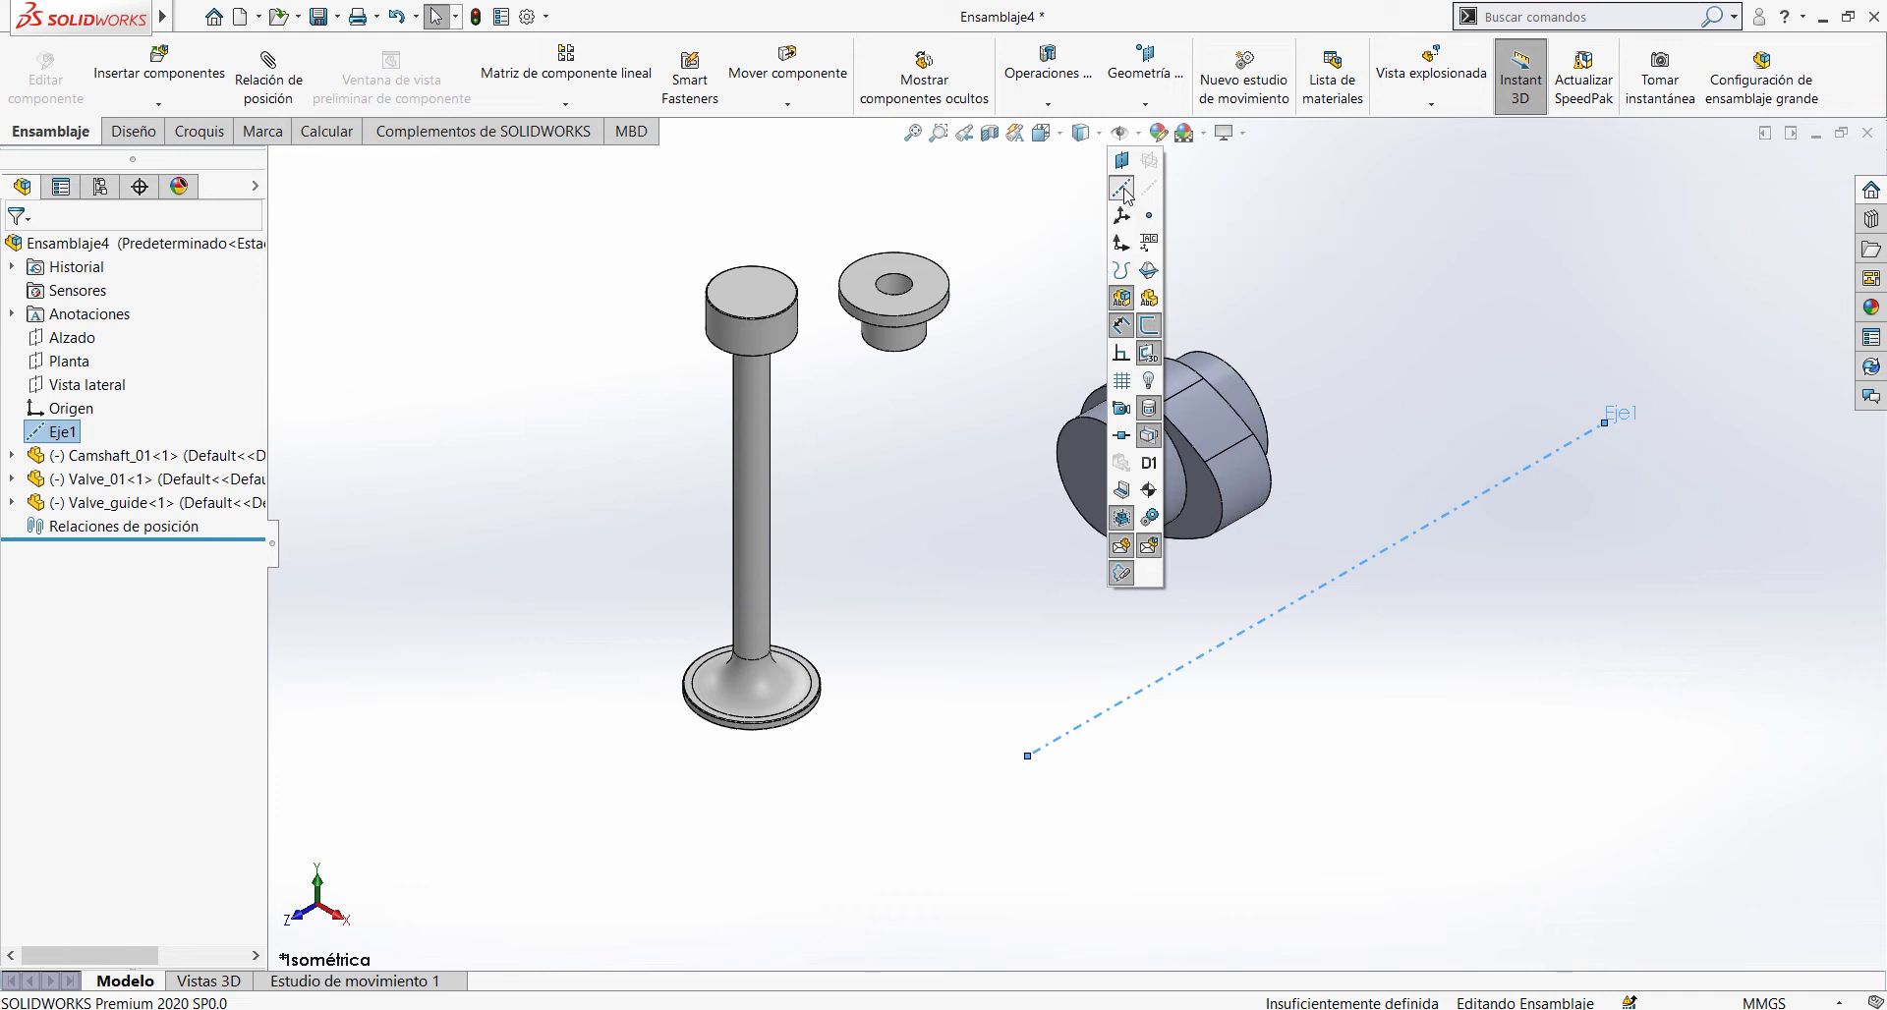
left_click(1381, 261)
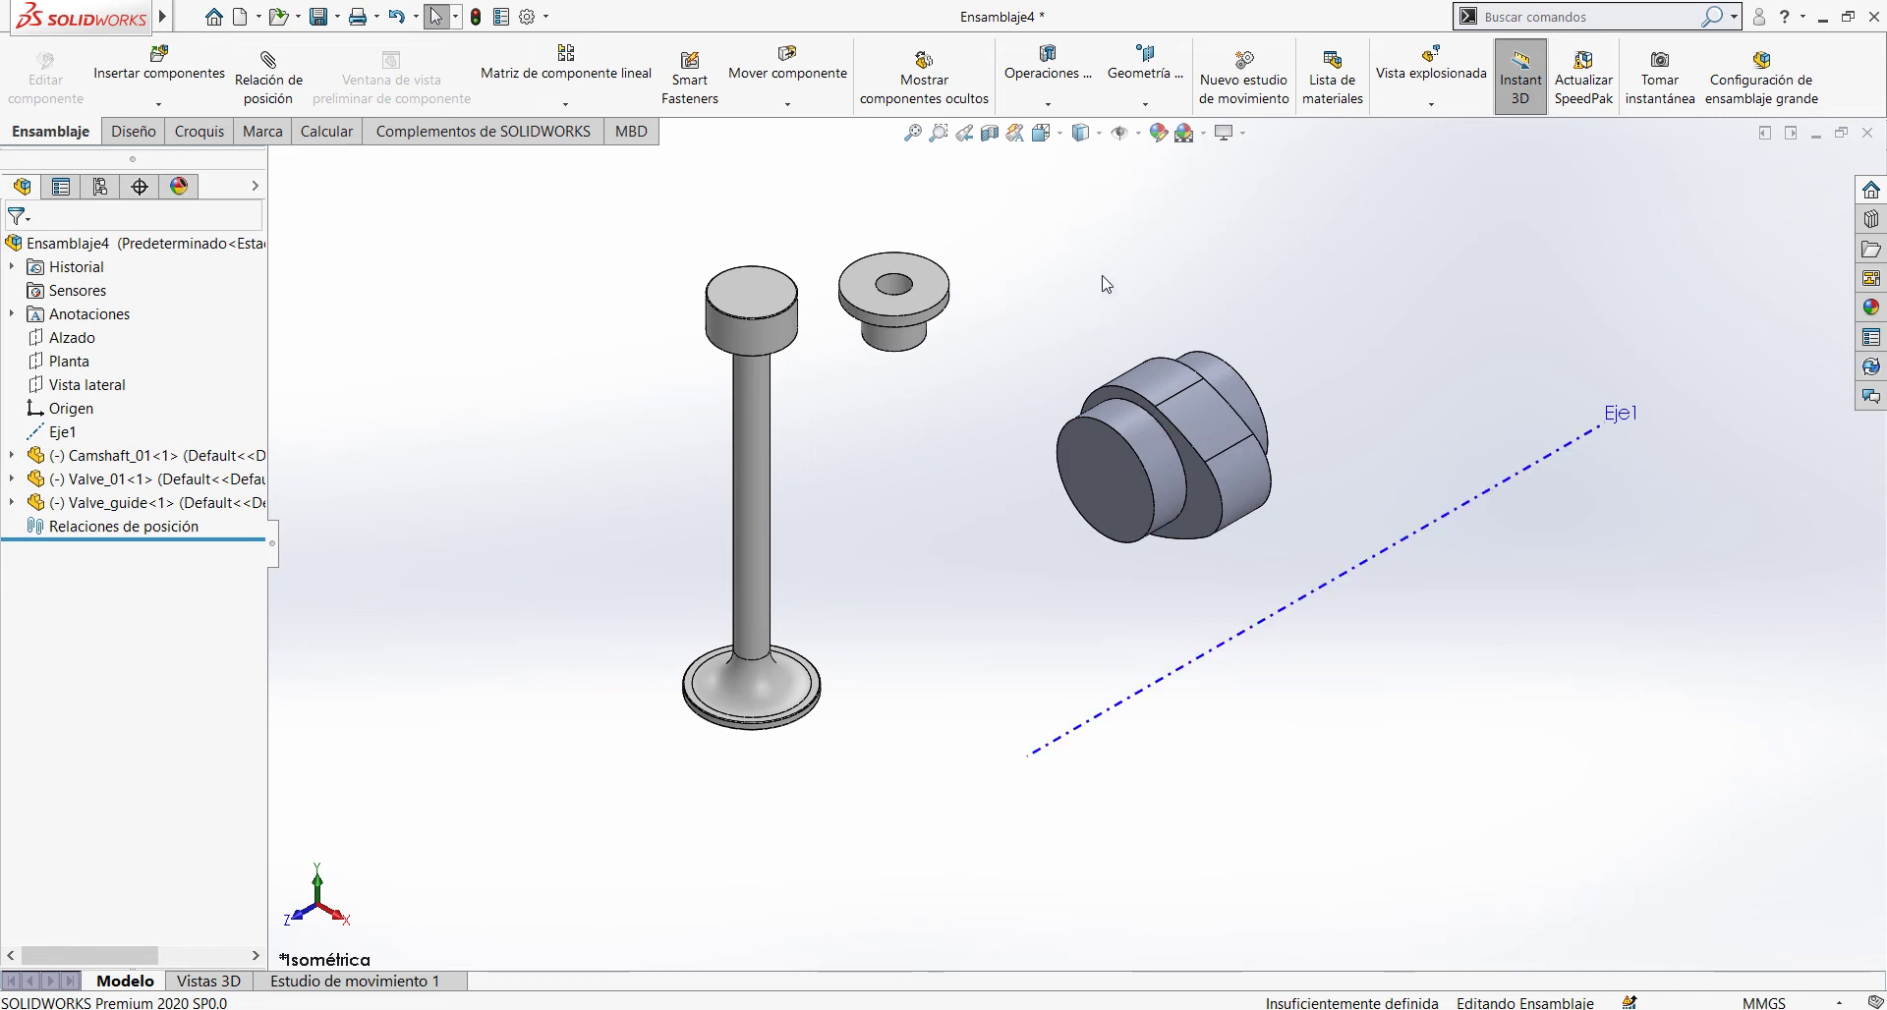
Step: Mate the camshaft's 30 mm cylindrical journal concentric with the reference axis Eje1 and rotate the cam to test it
key("alt")
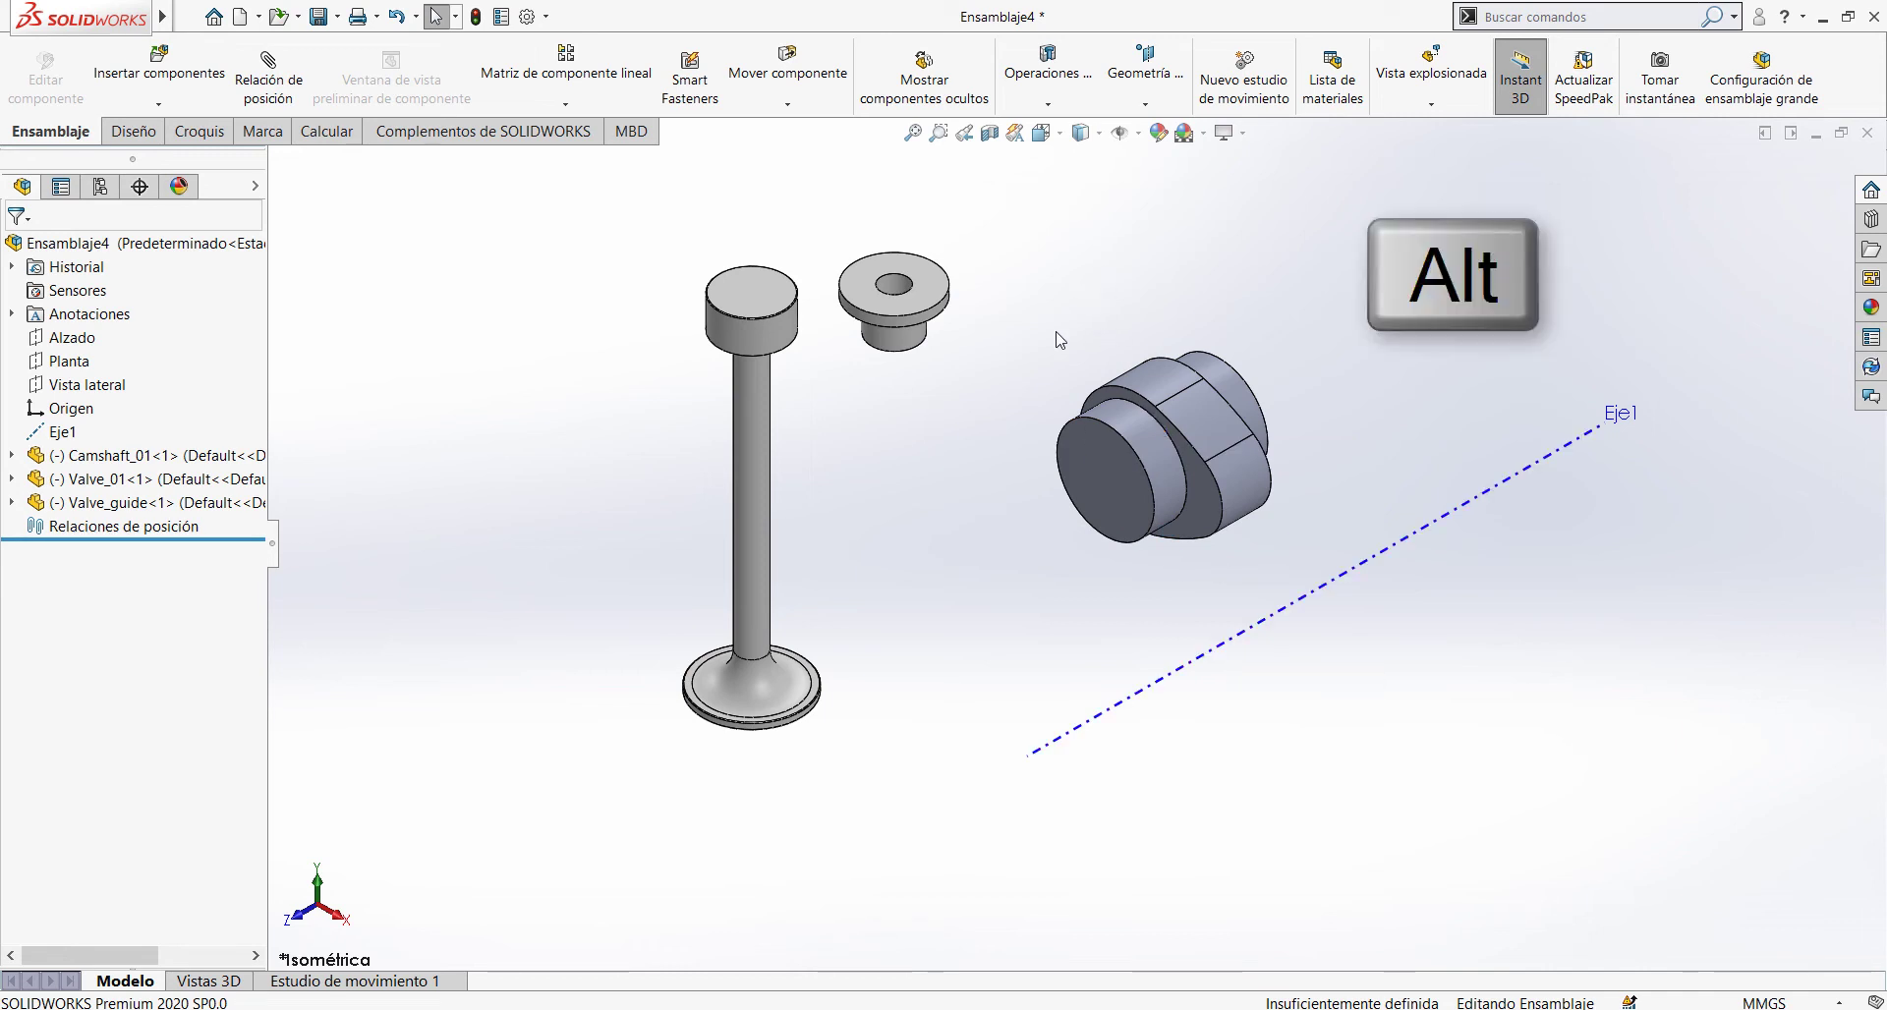
left_click_drag(1125, 424, 1243, 641, "alt")
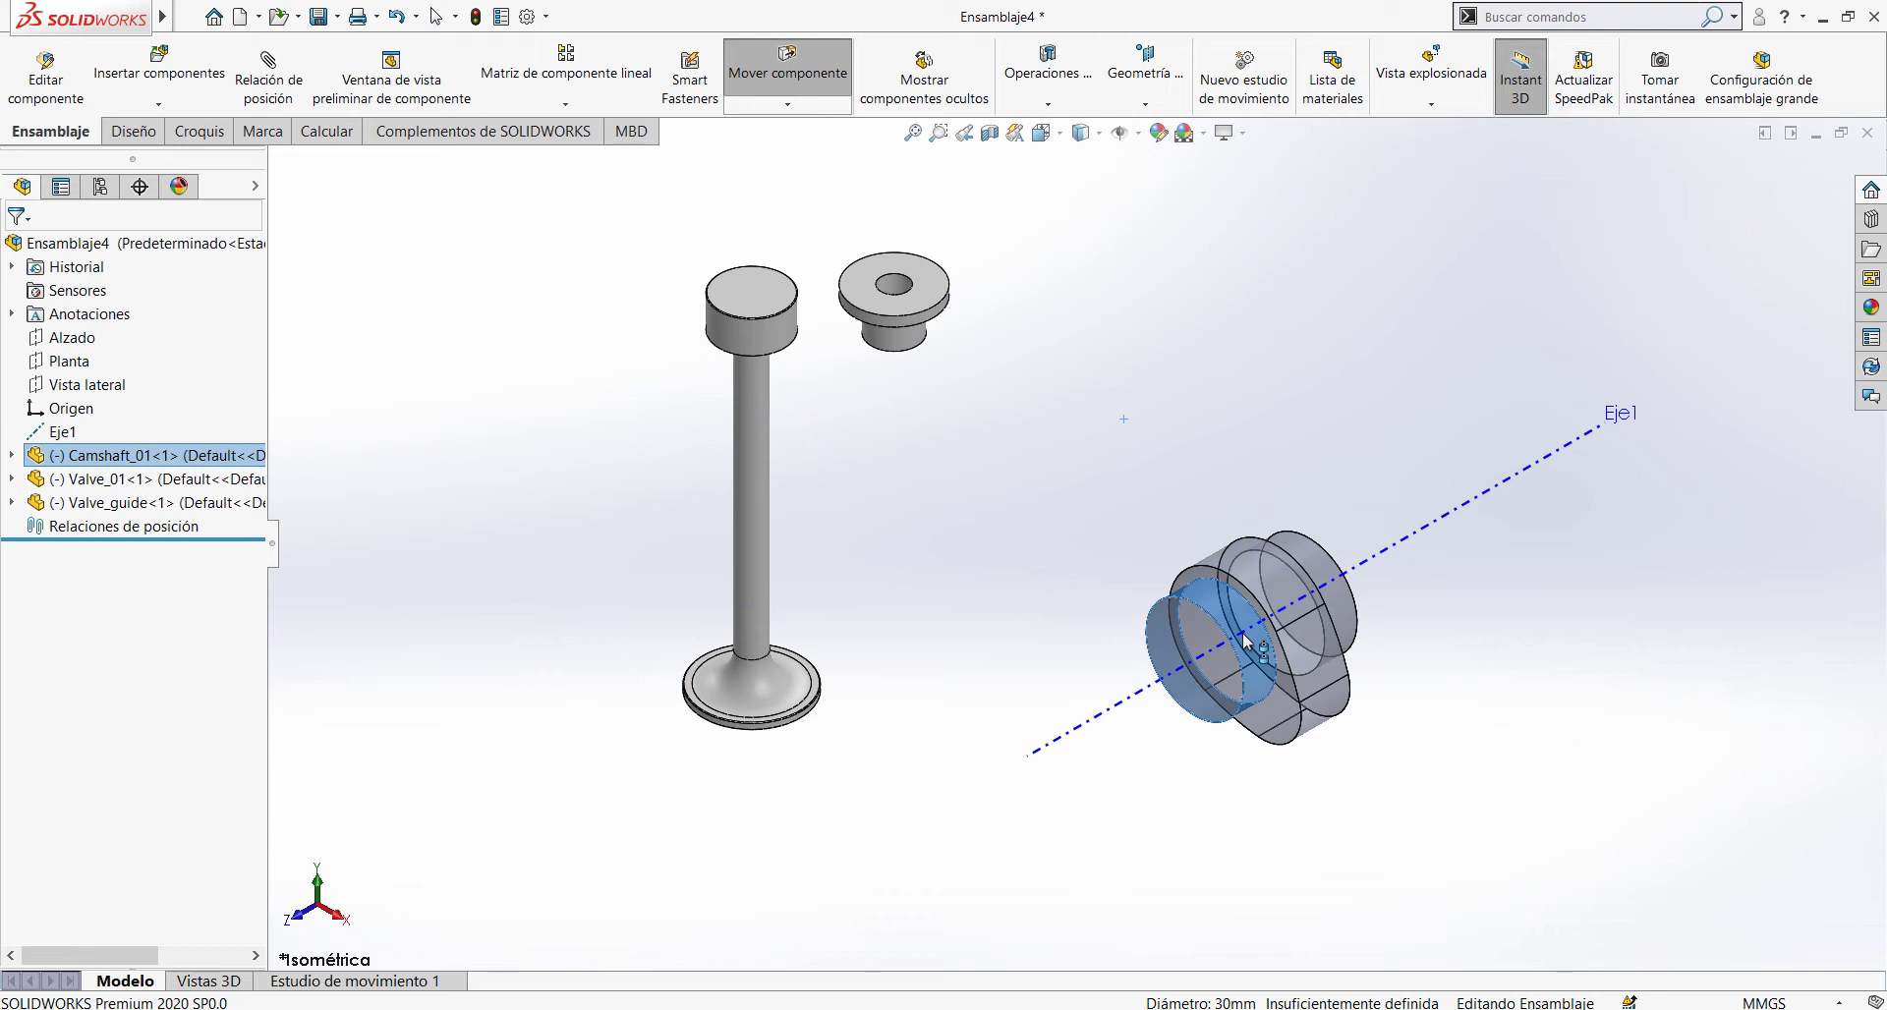
left_click_drag(1243, 641, 1246, 637, "alt")
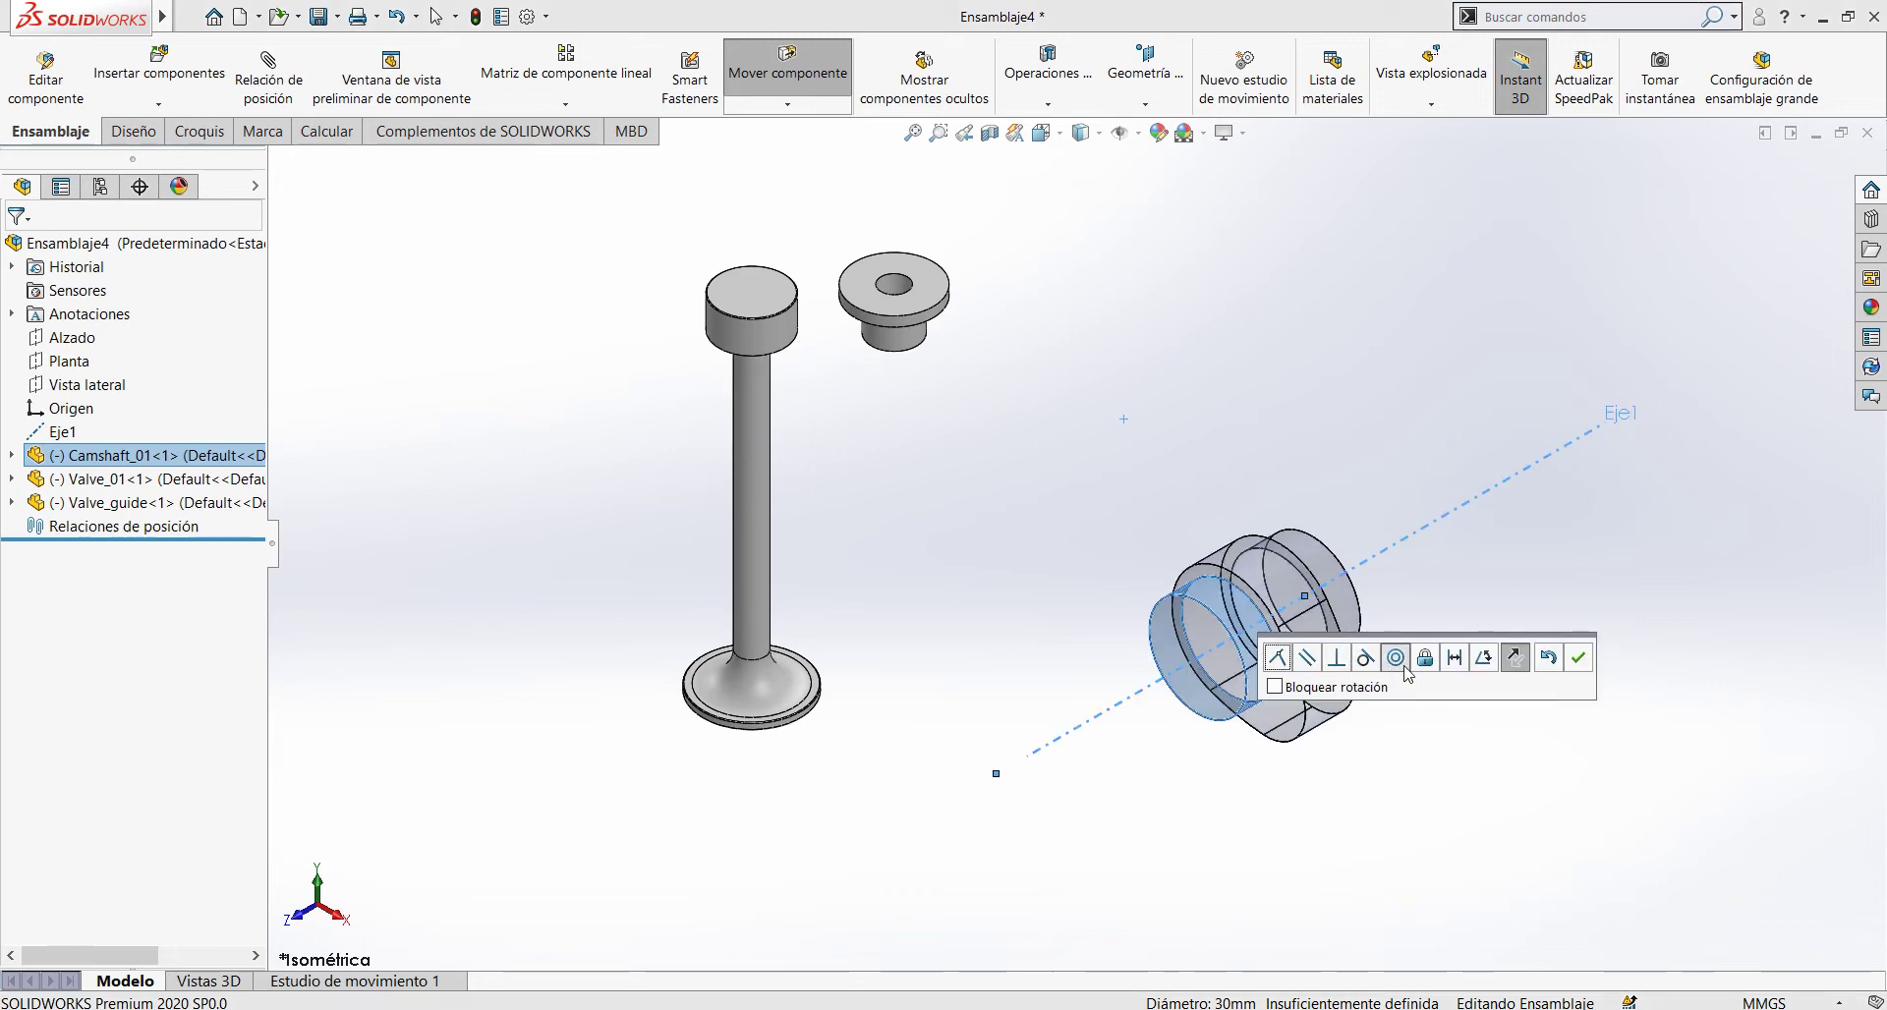
left_click(1579, 658)
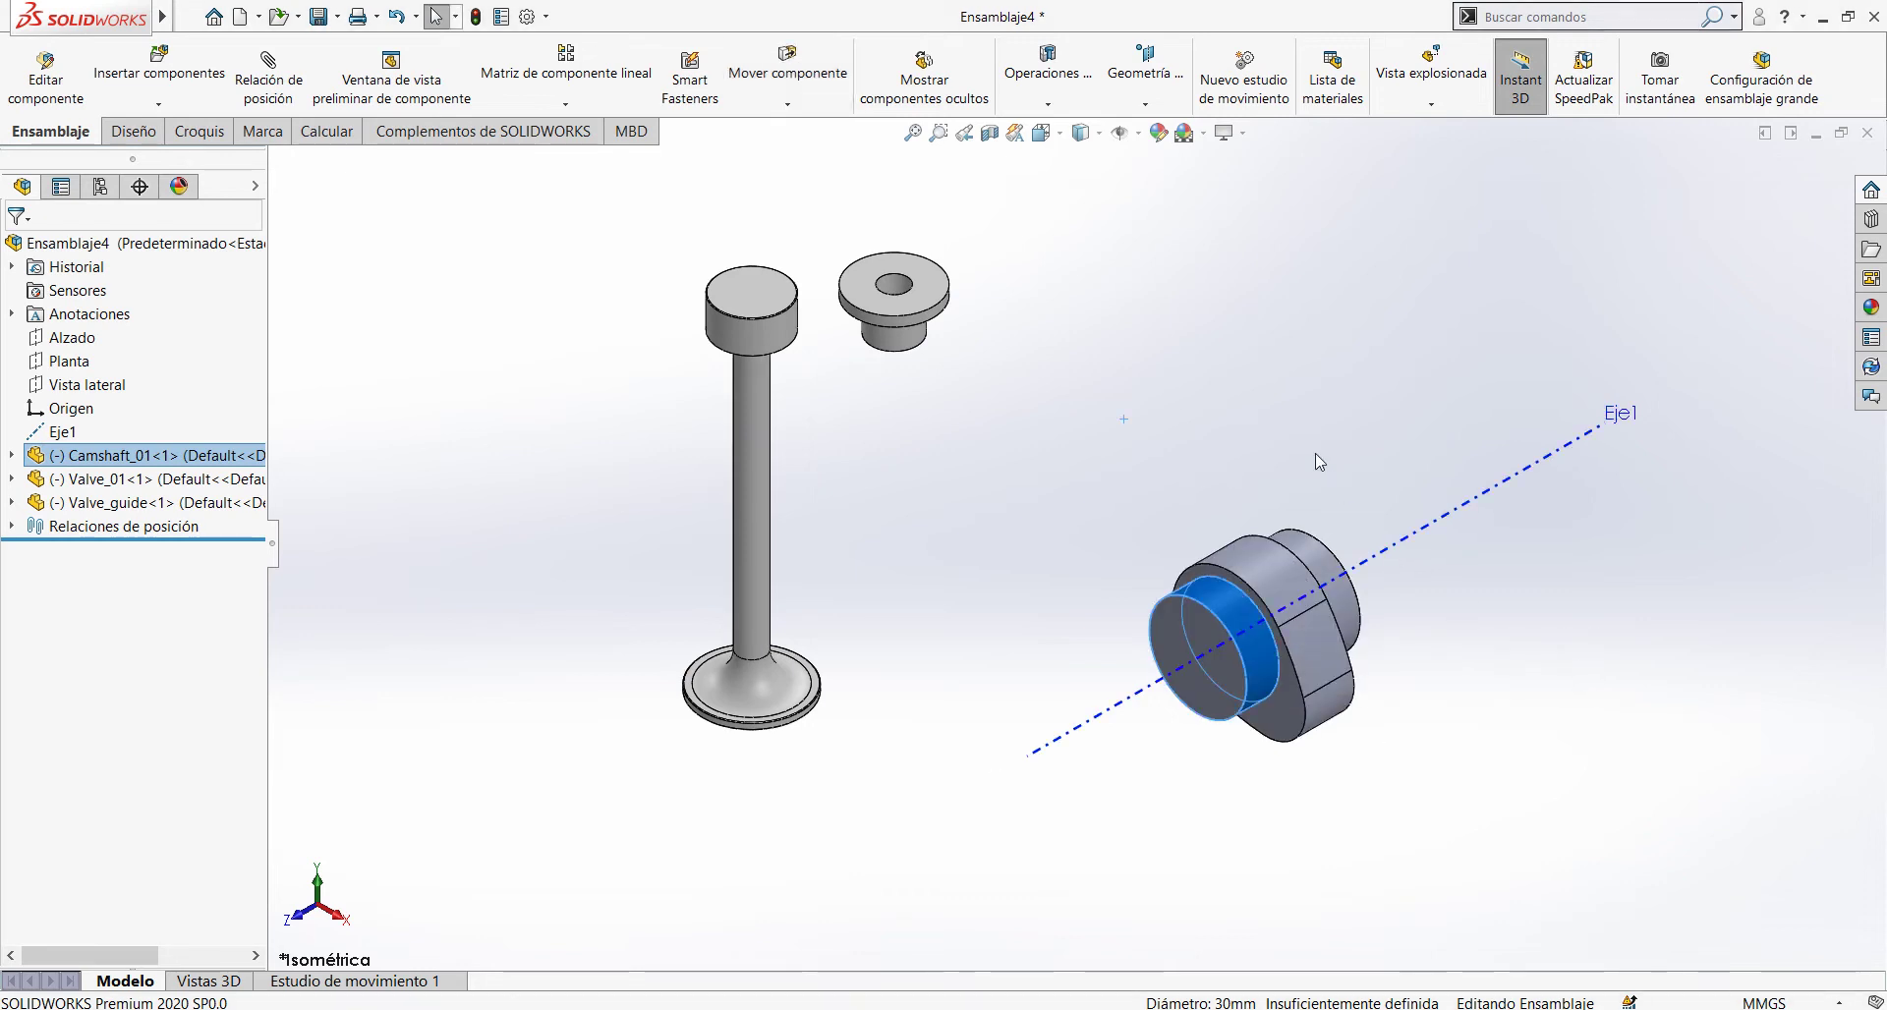
left_click_drag(1354, 558, 1271, 432)
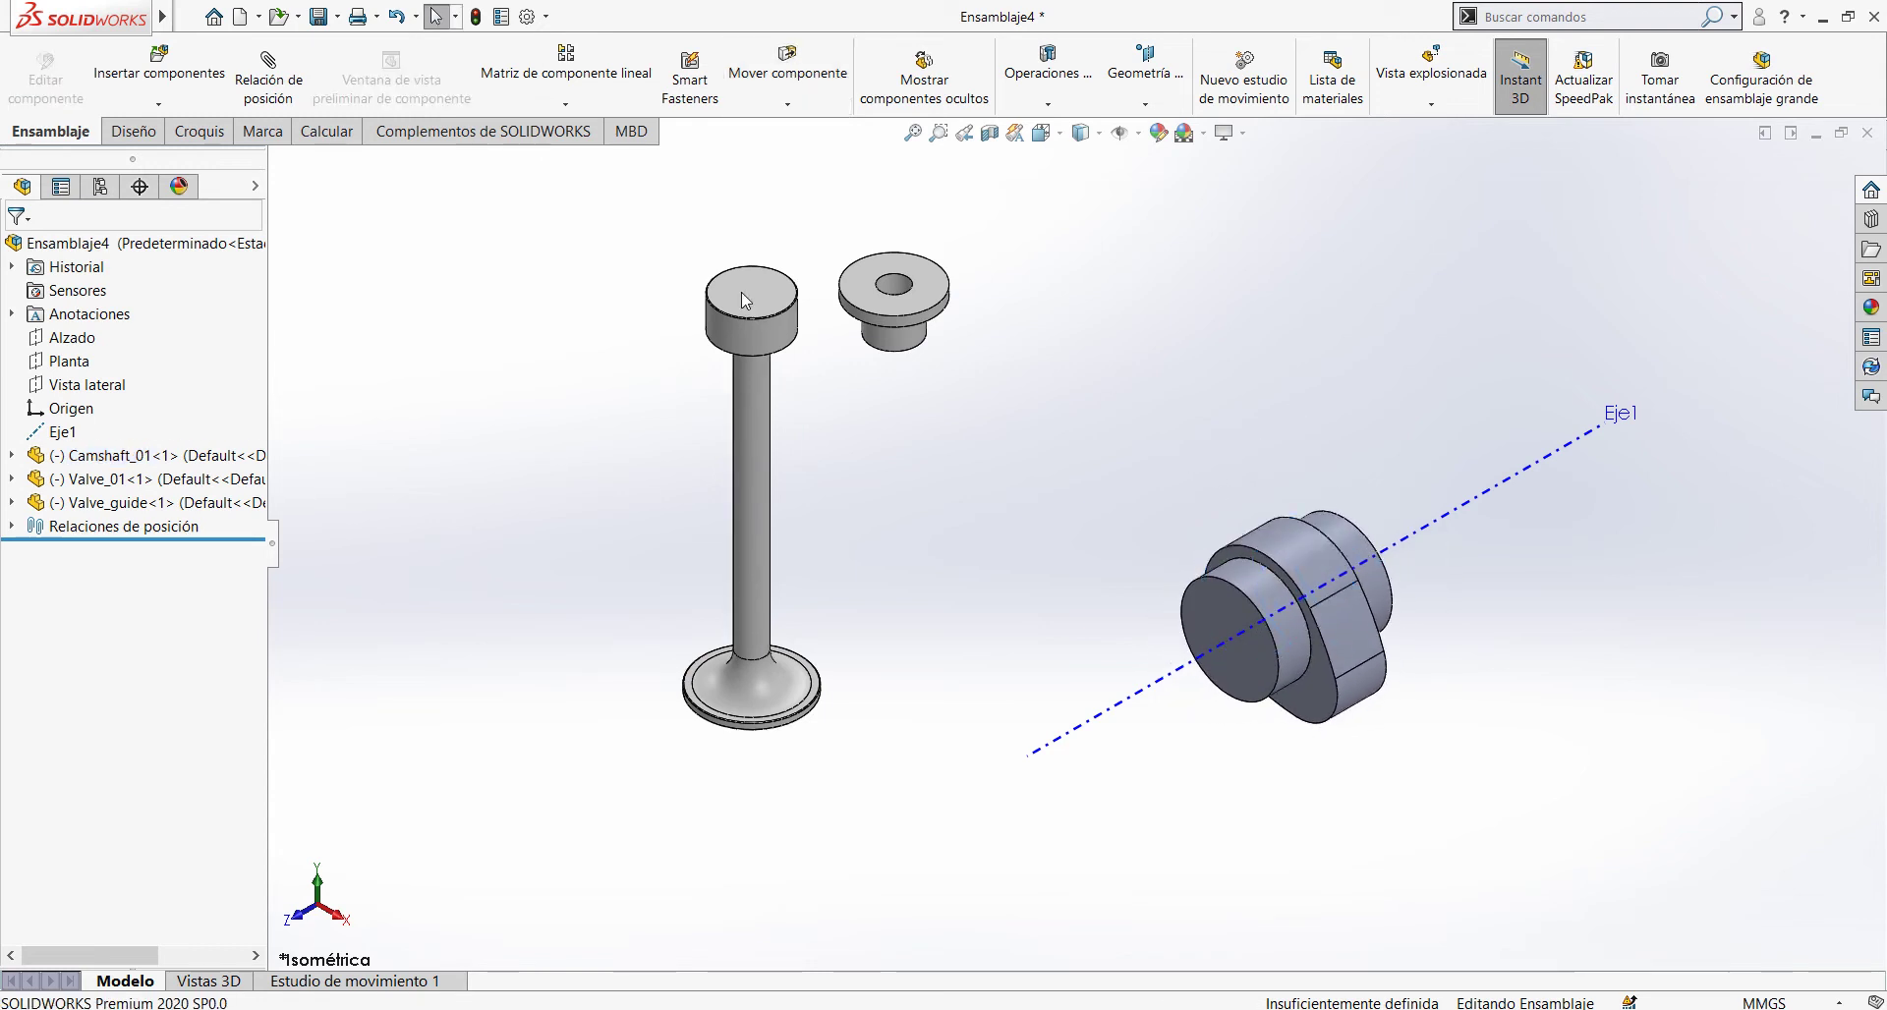
Step: Add a coincident mate between the assembly's Alzado plane and the camshaft's Front Plane
left_click(73, 343)
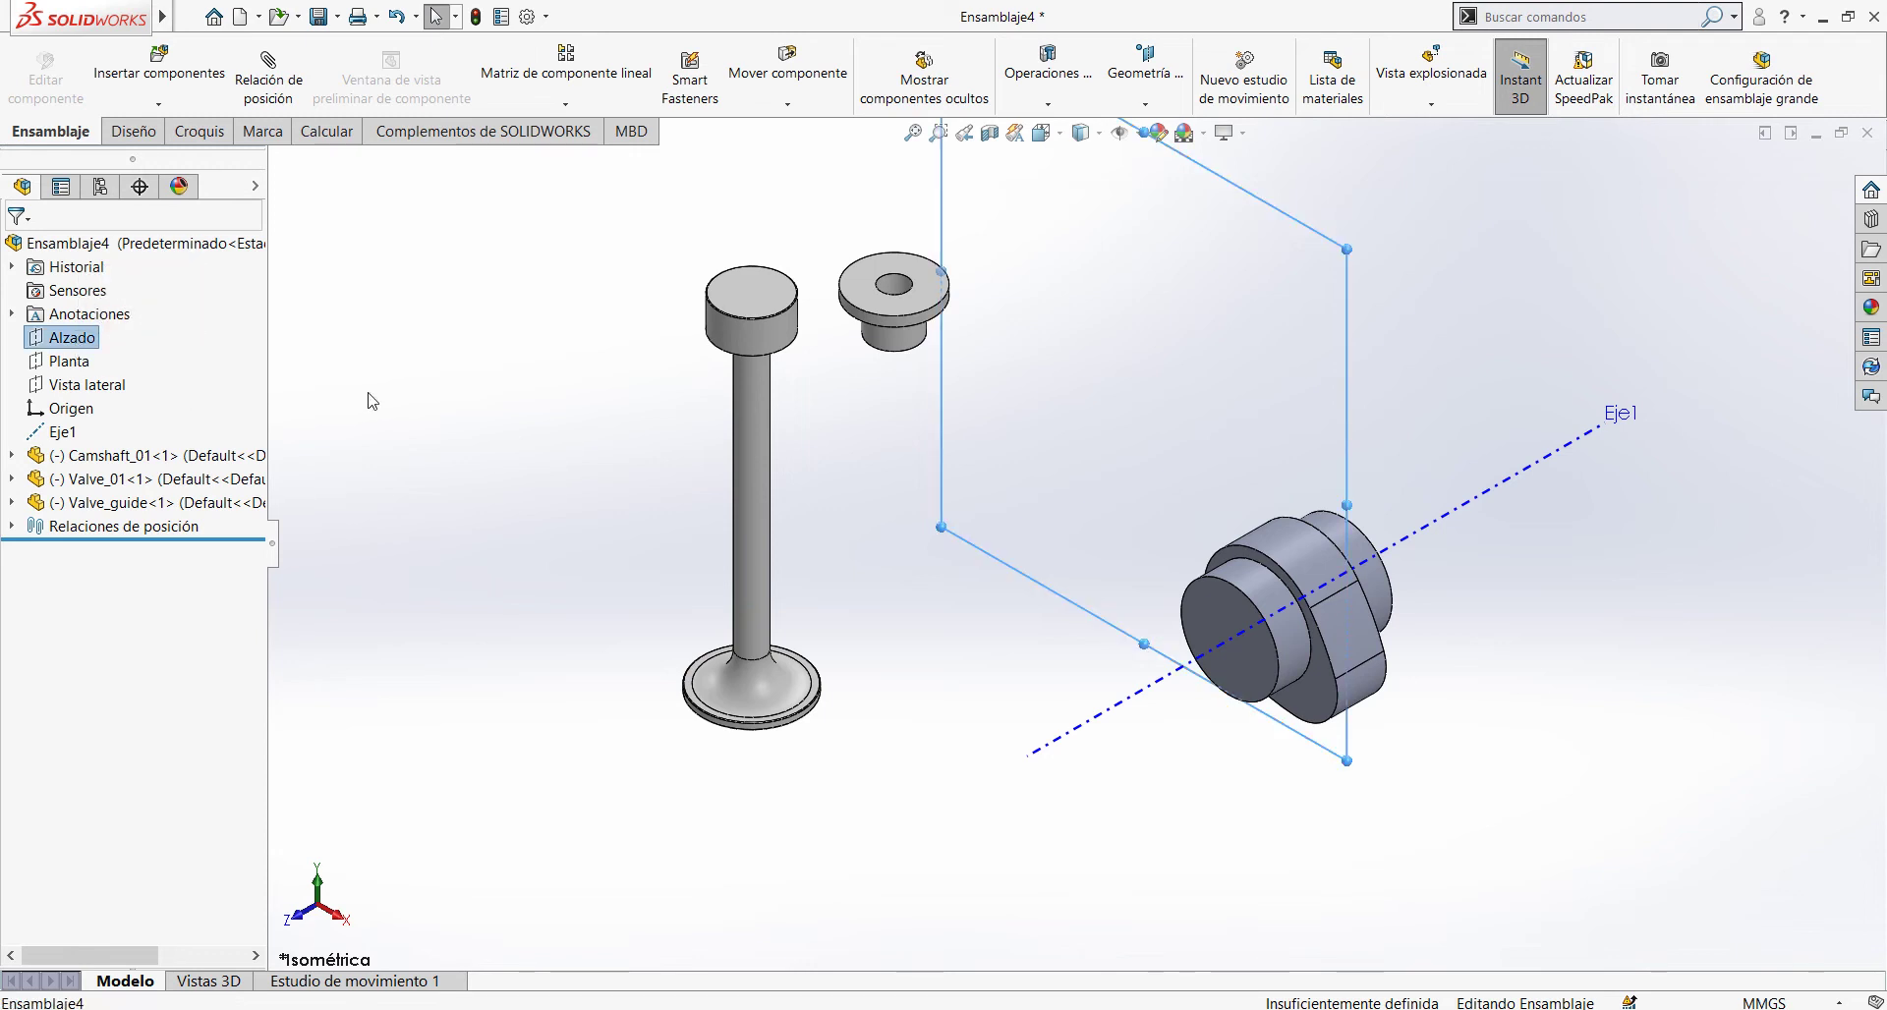
left_click(277, 77)
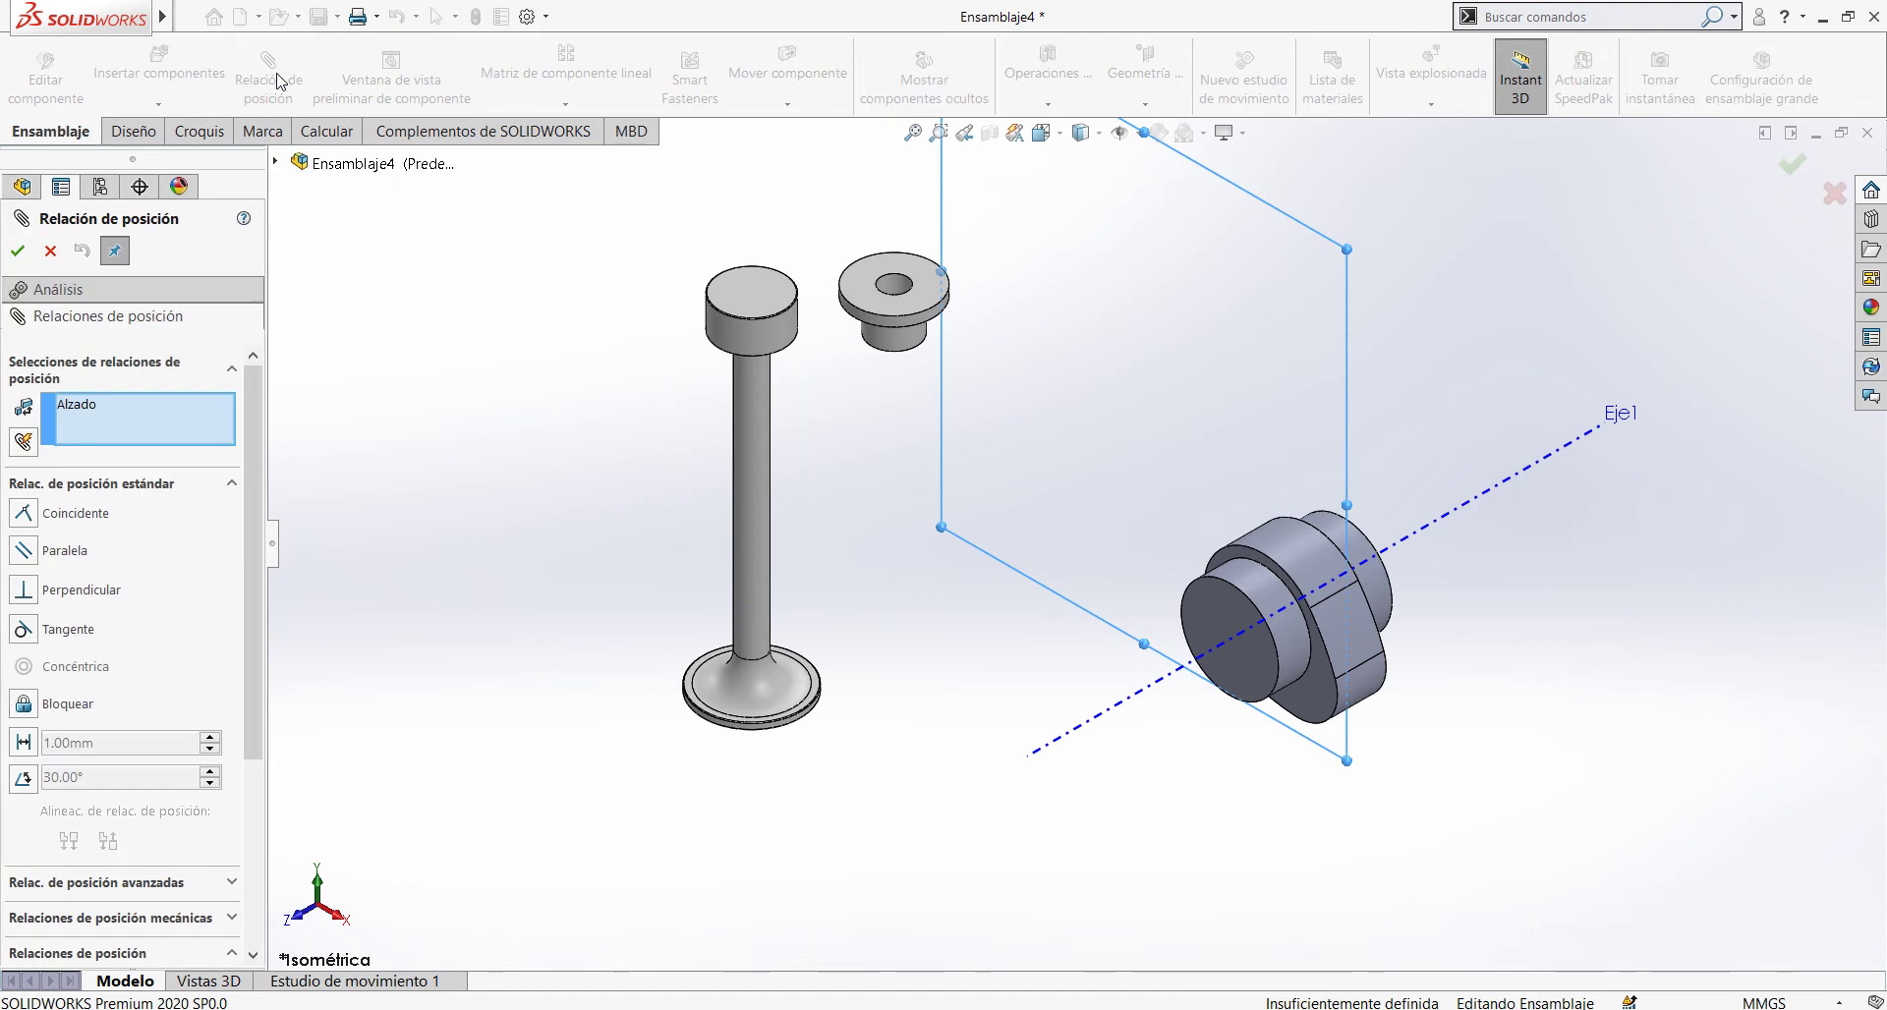
left_click(276, 164)
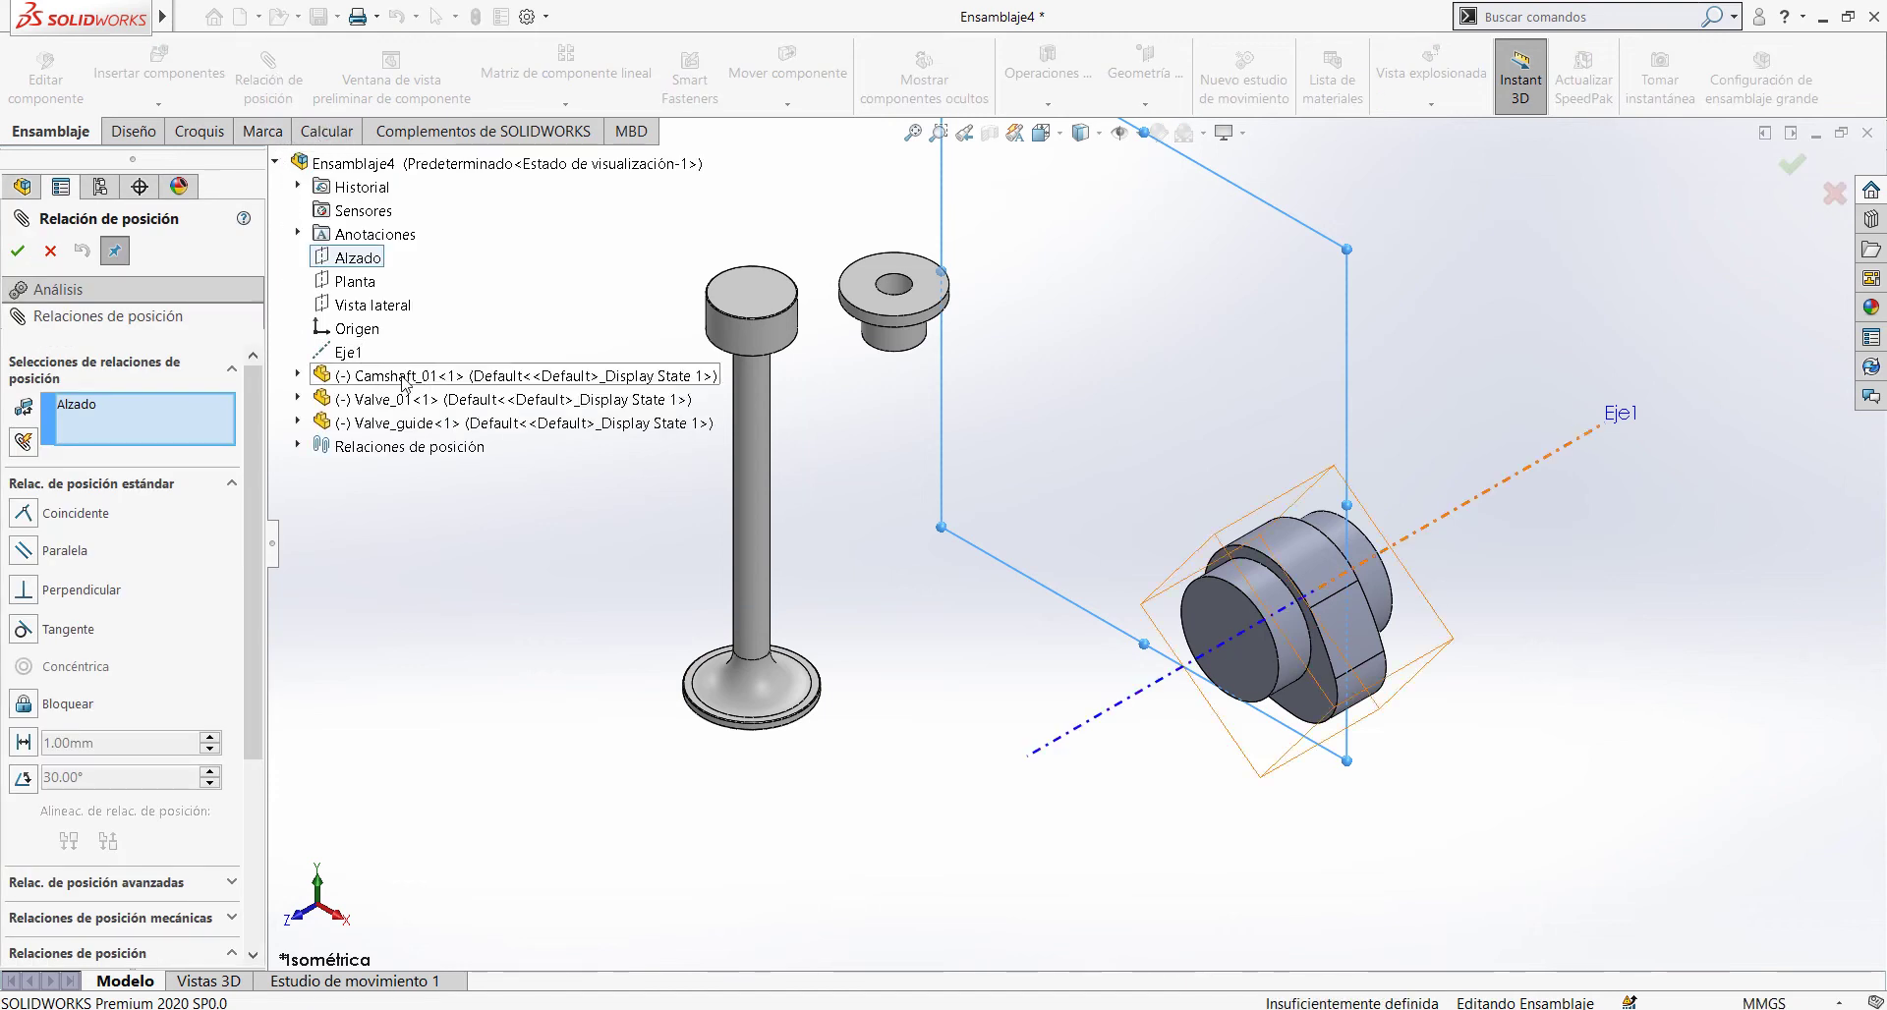
left_click(299, 375)
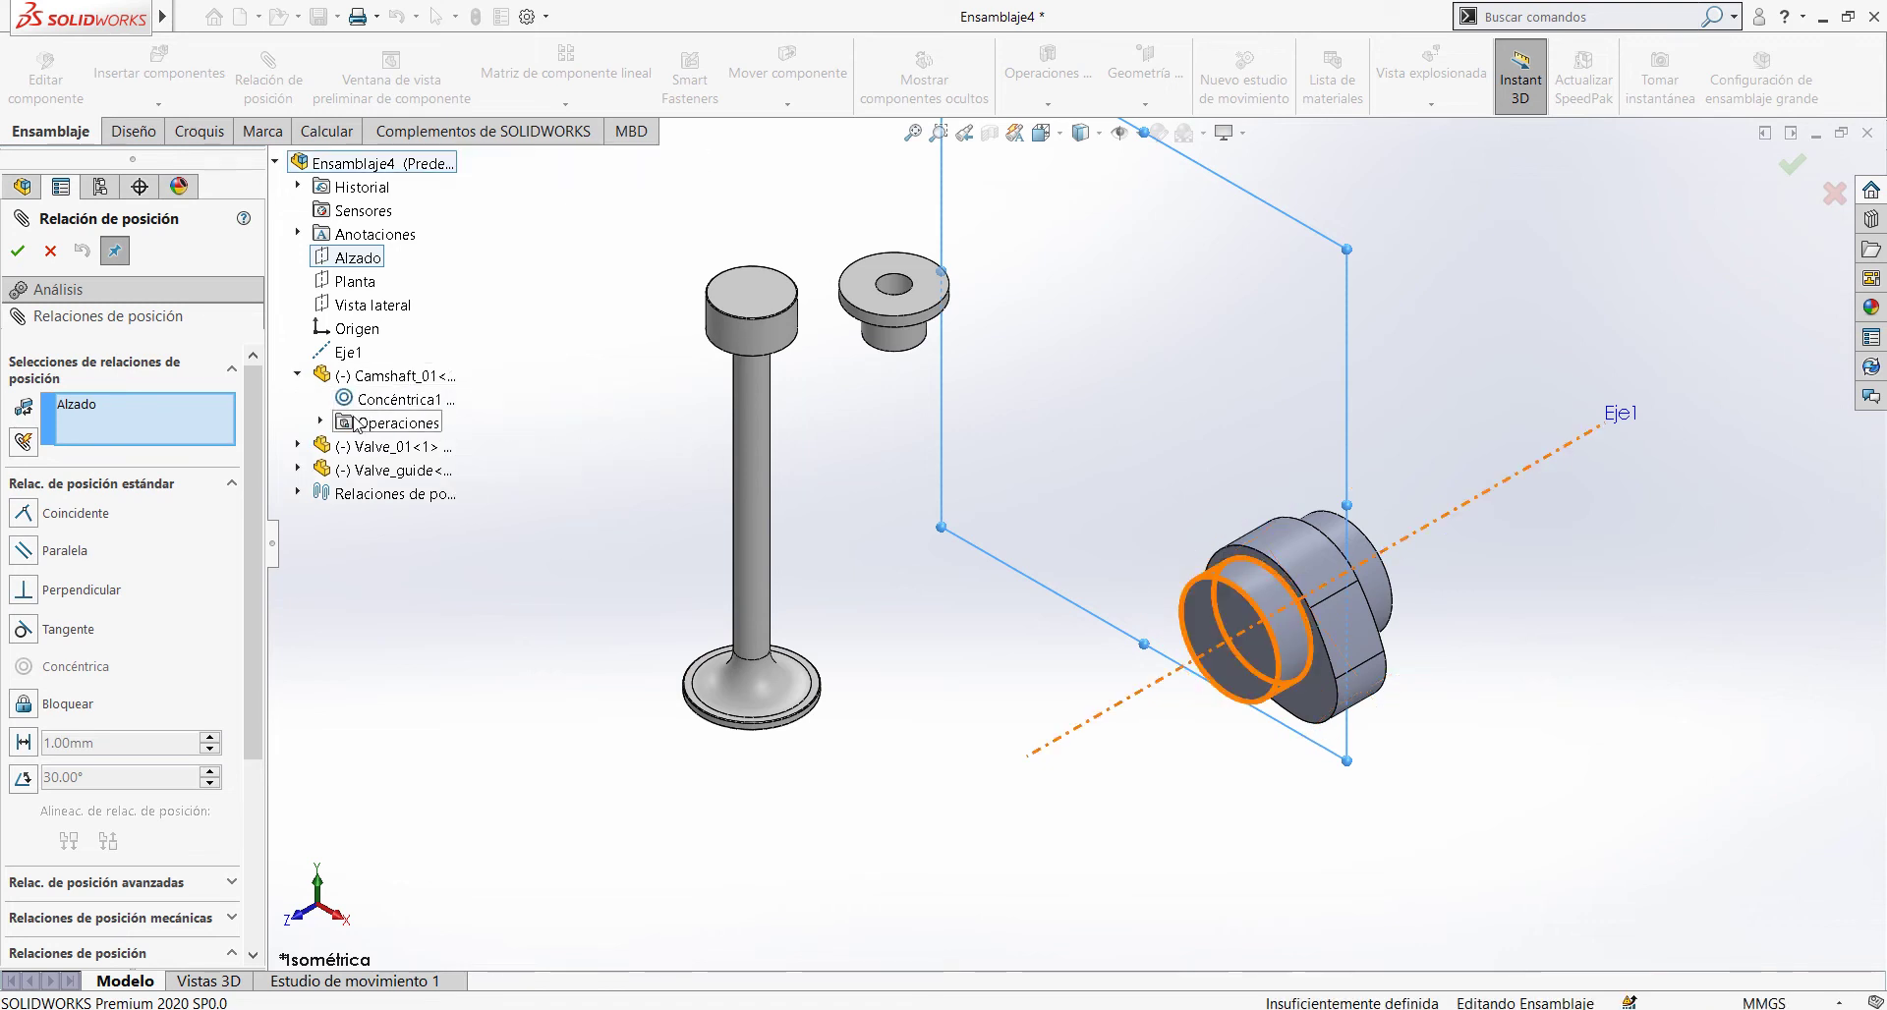
left_click(321, 423)
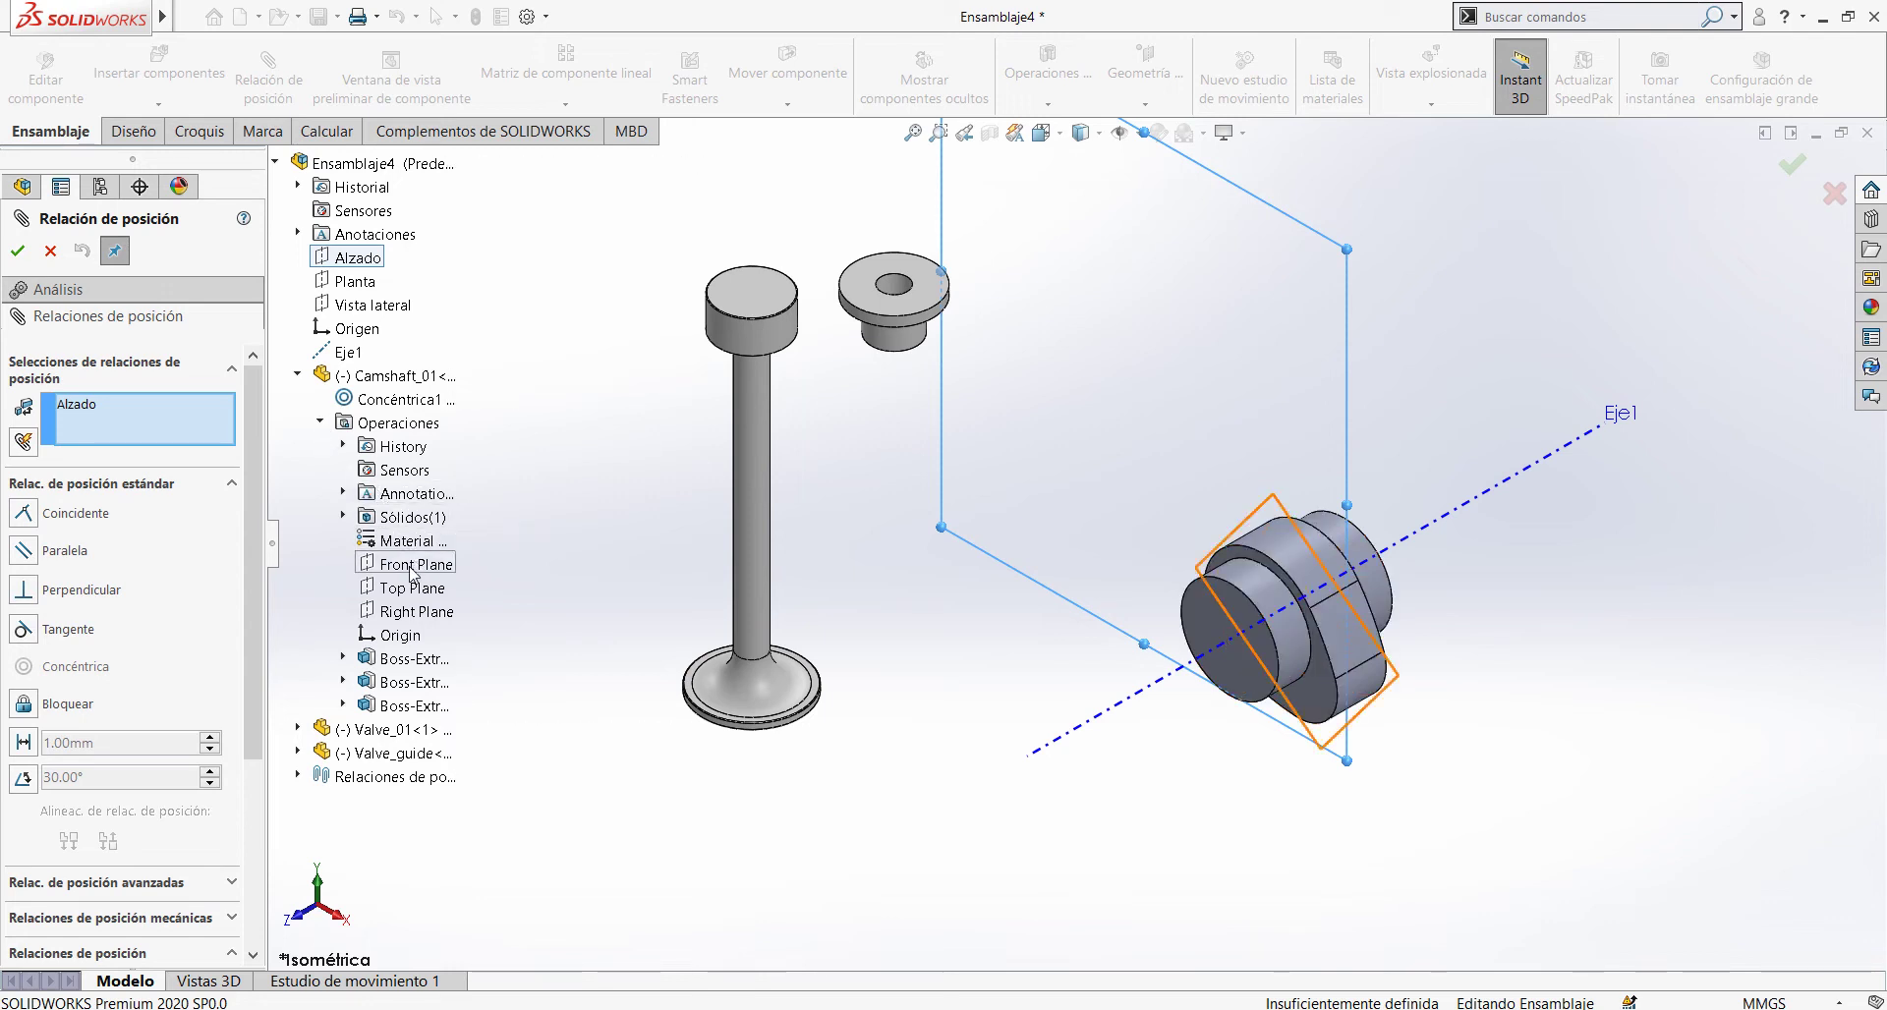
left_click(423, 565)
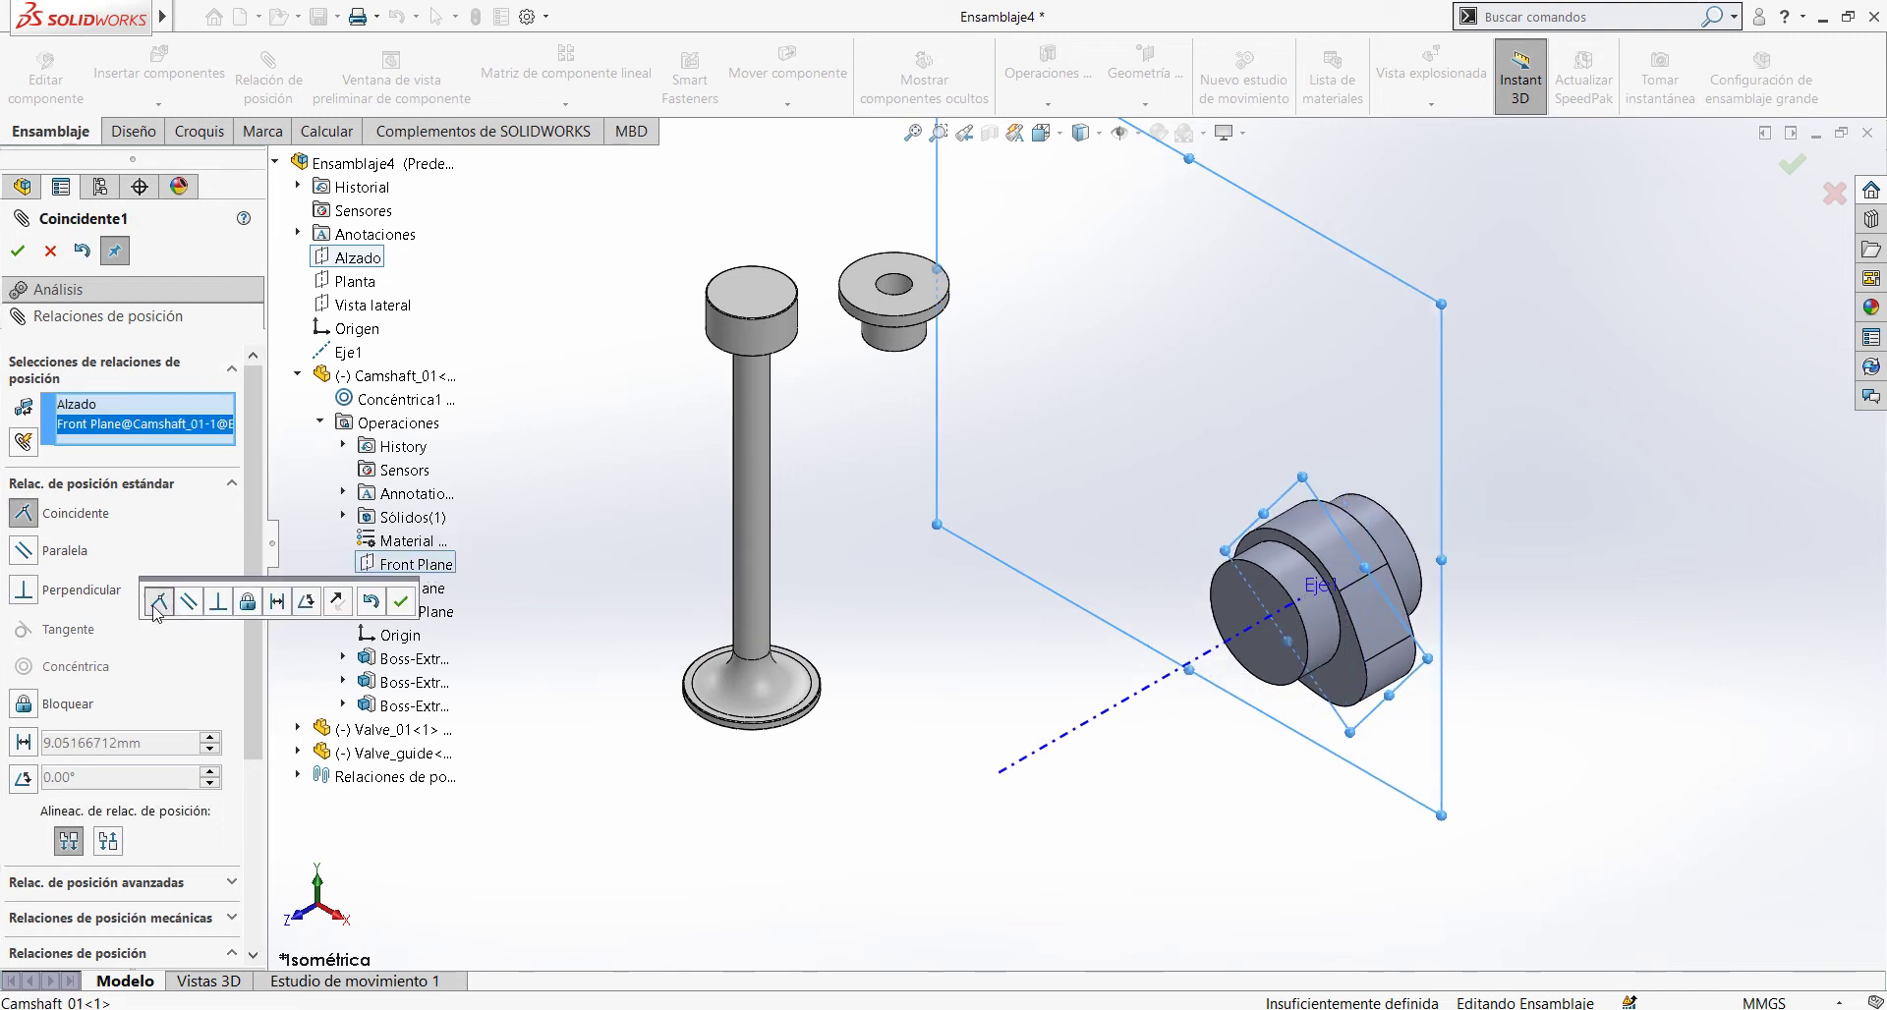
left_click(408, 607)
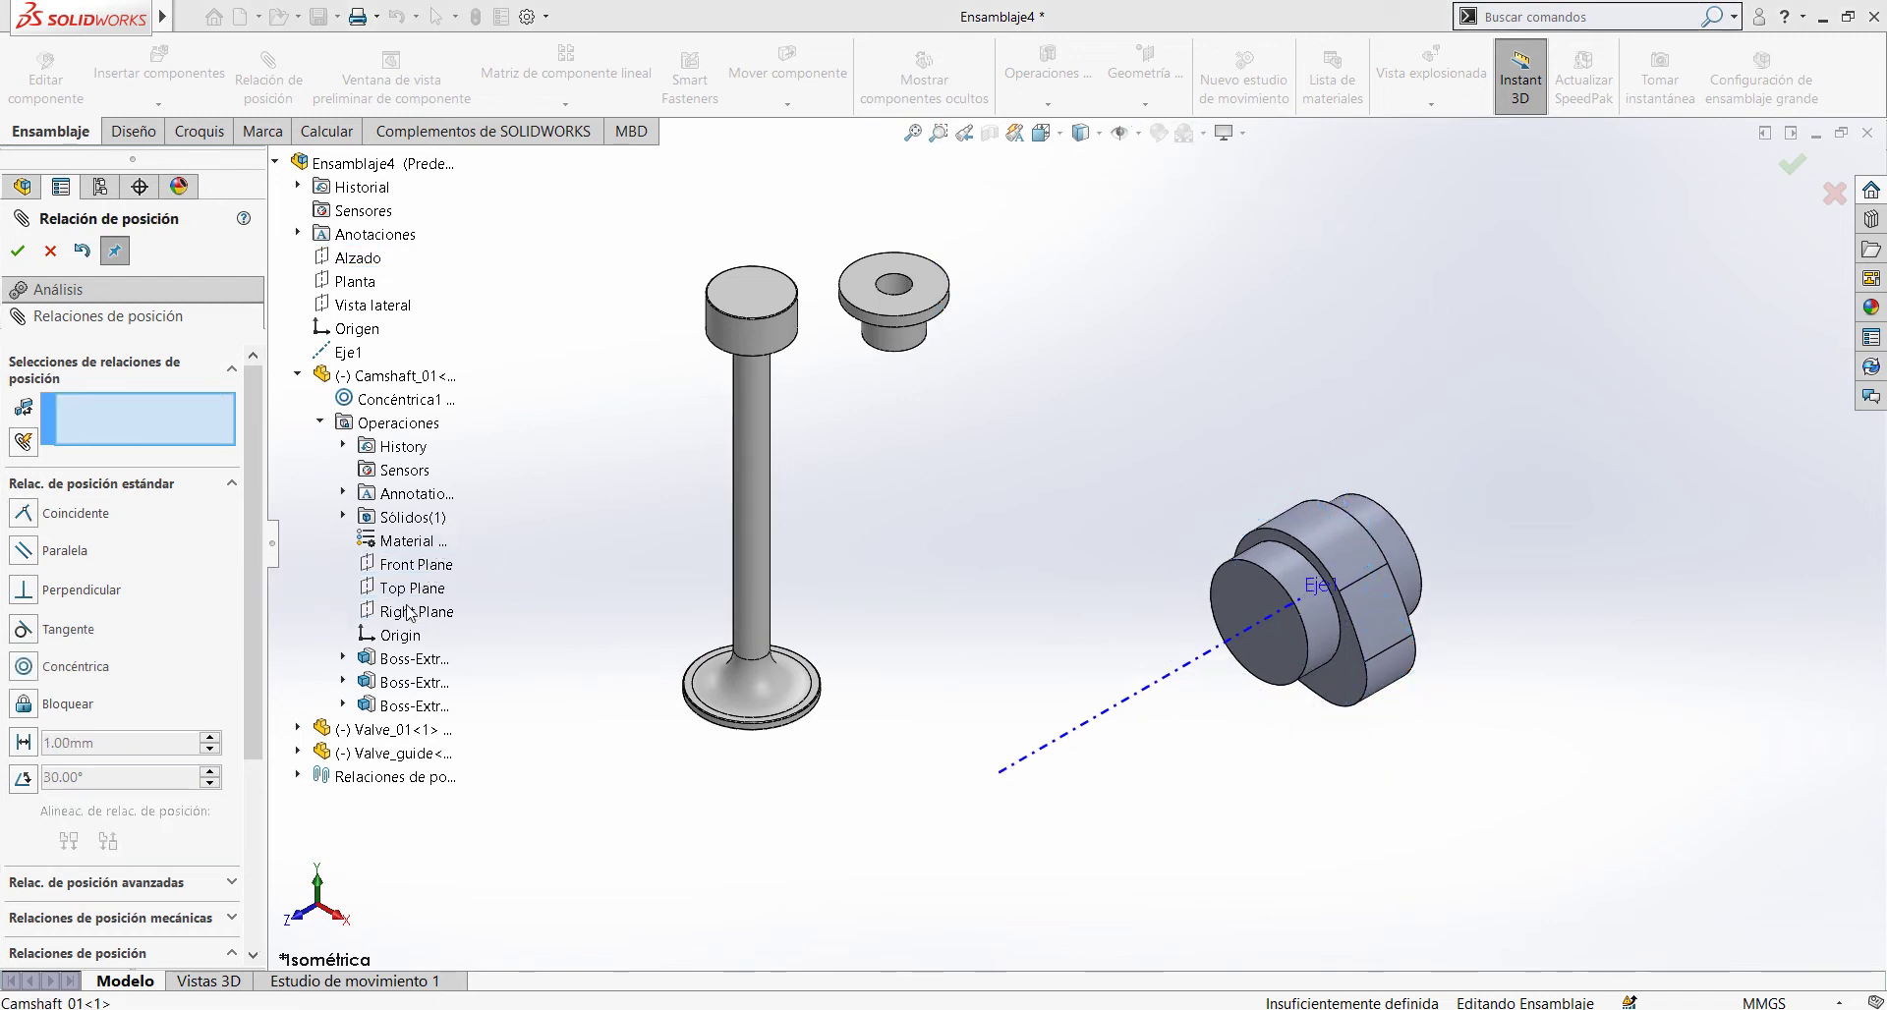
left_click(16, 251)
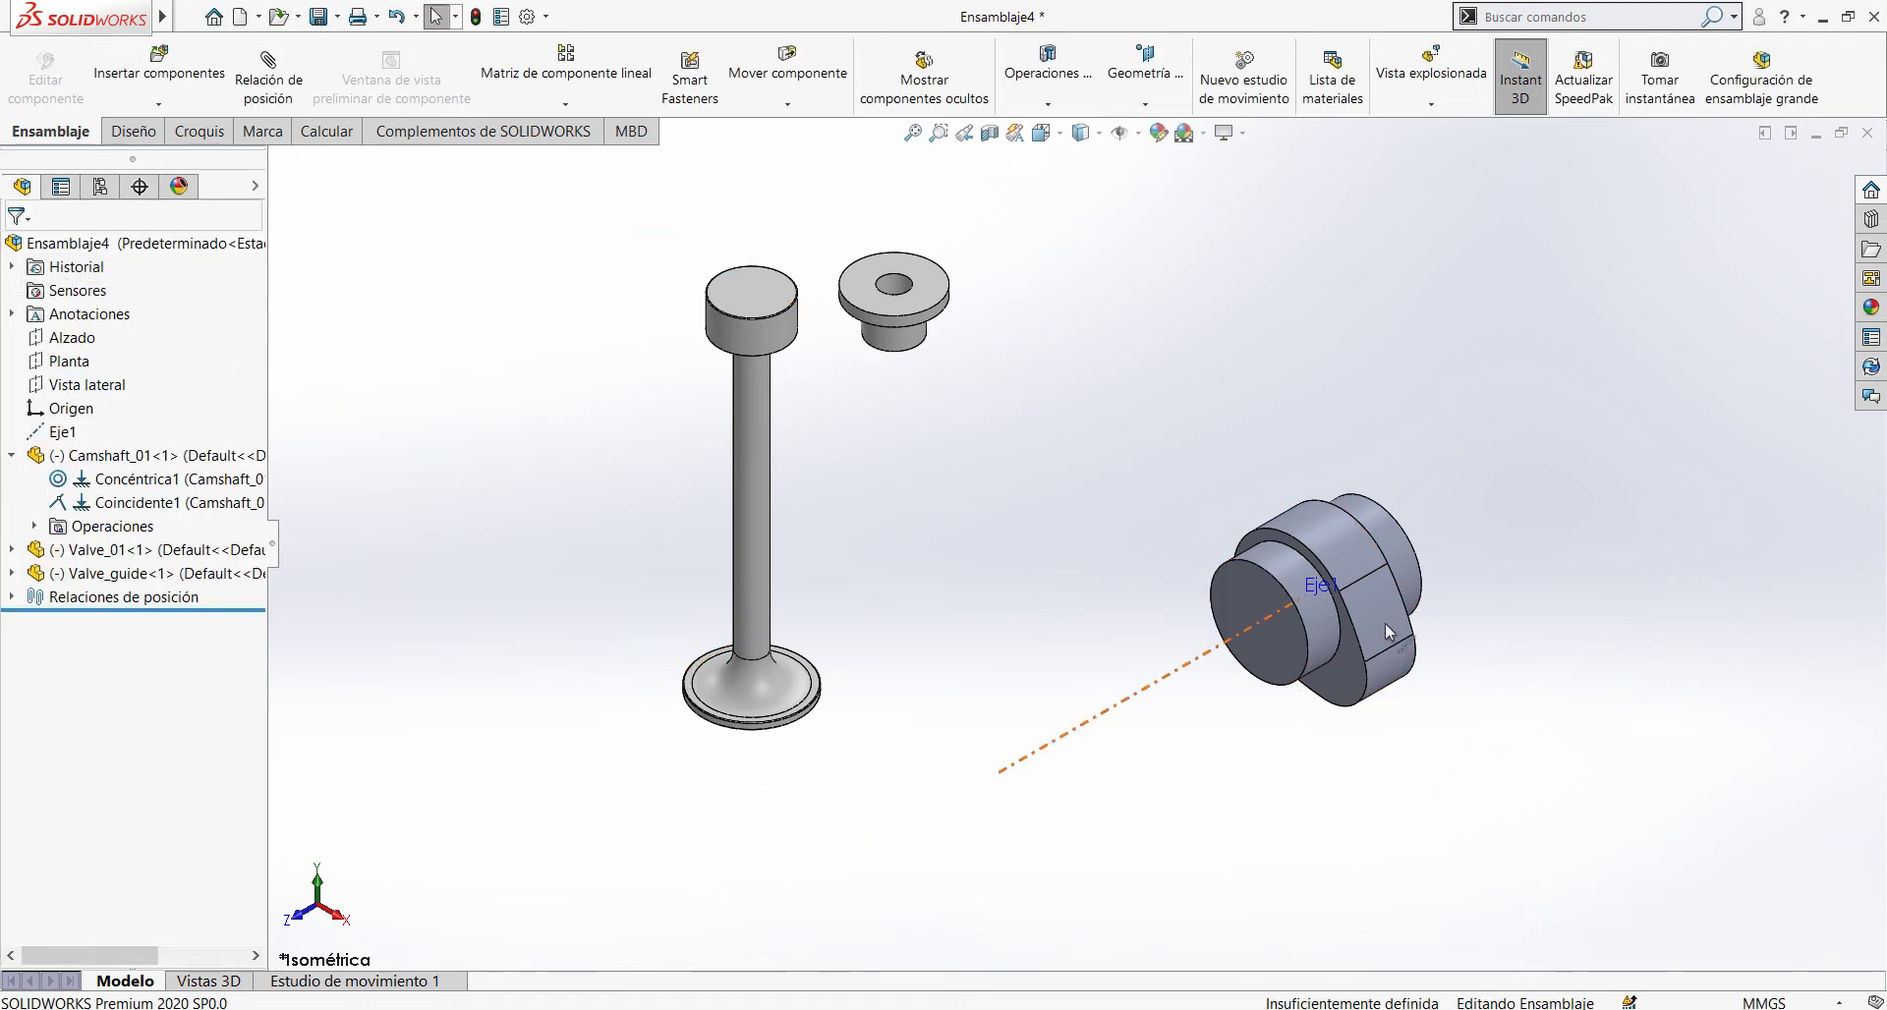
Step: Rotate the camshaft about its axis to test its remaining motion and reposition the cam lobe
left_click(1405, 562)
left_click_drag(1405, 562, 1255, 388)
left_click(1396, 537)
key("Escape")
left_click(1262, 383)
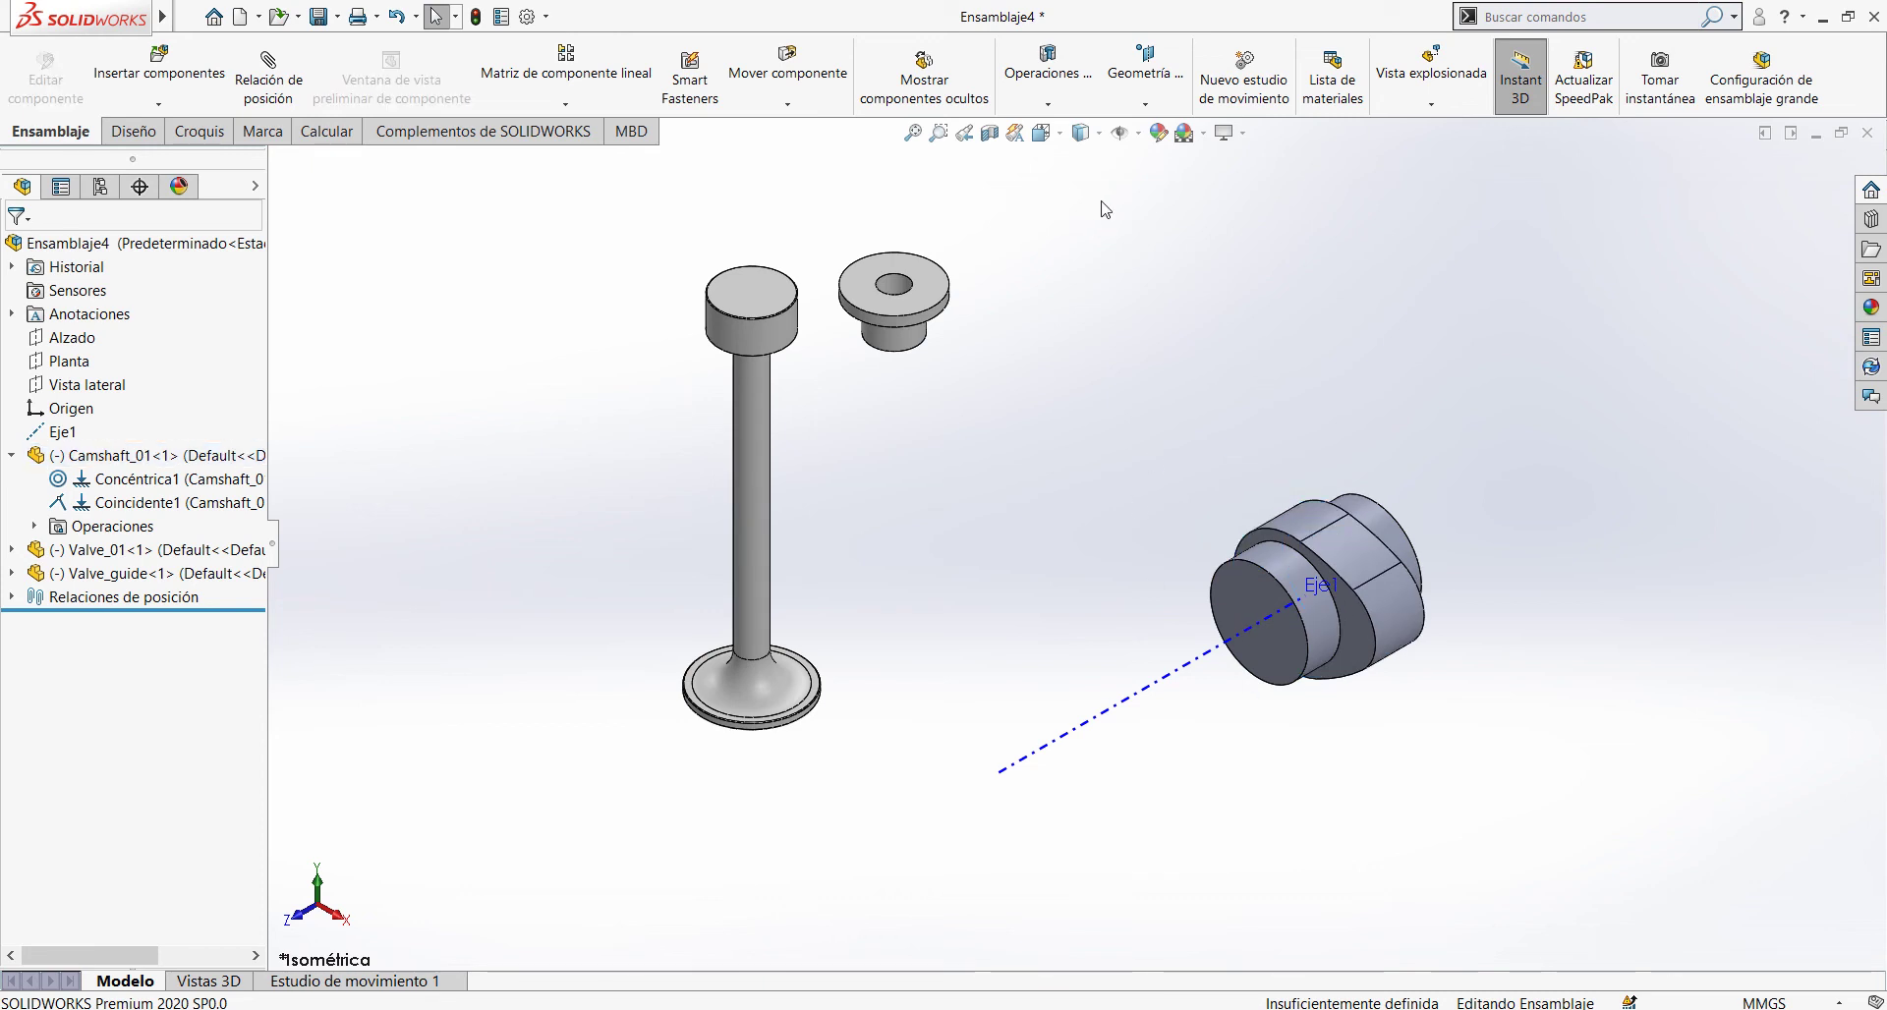
Step: Hide the reference axes and move the valve to a position beneath the camshaft
left_click(1137, 132)
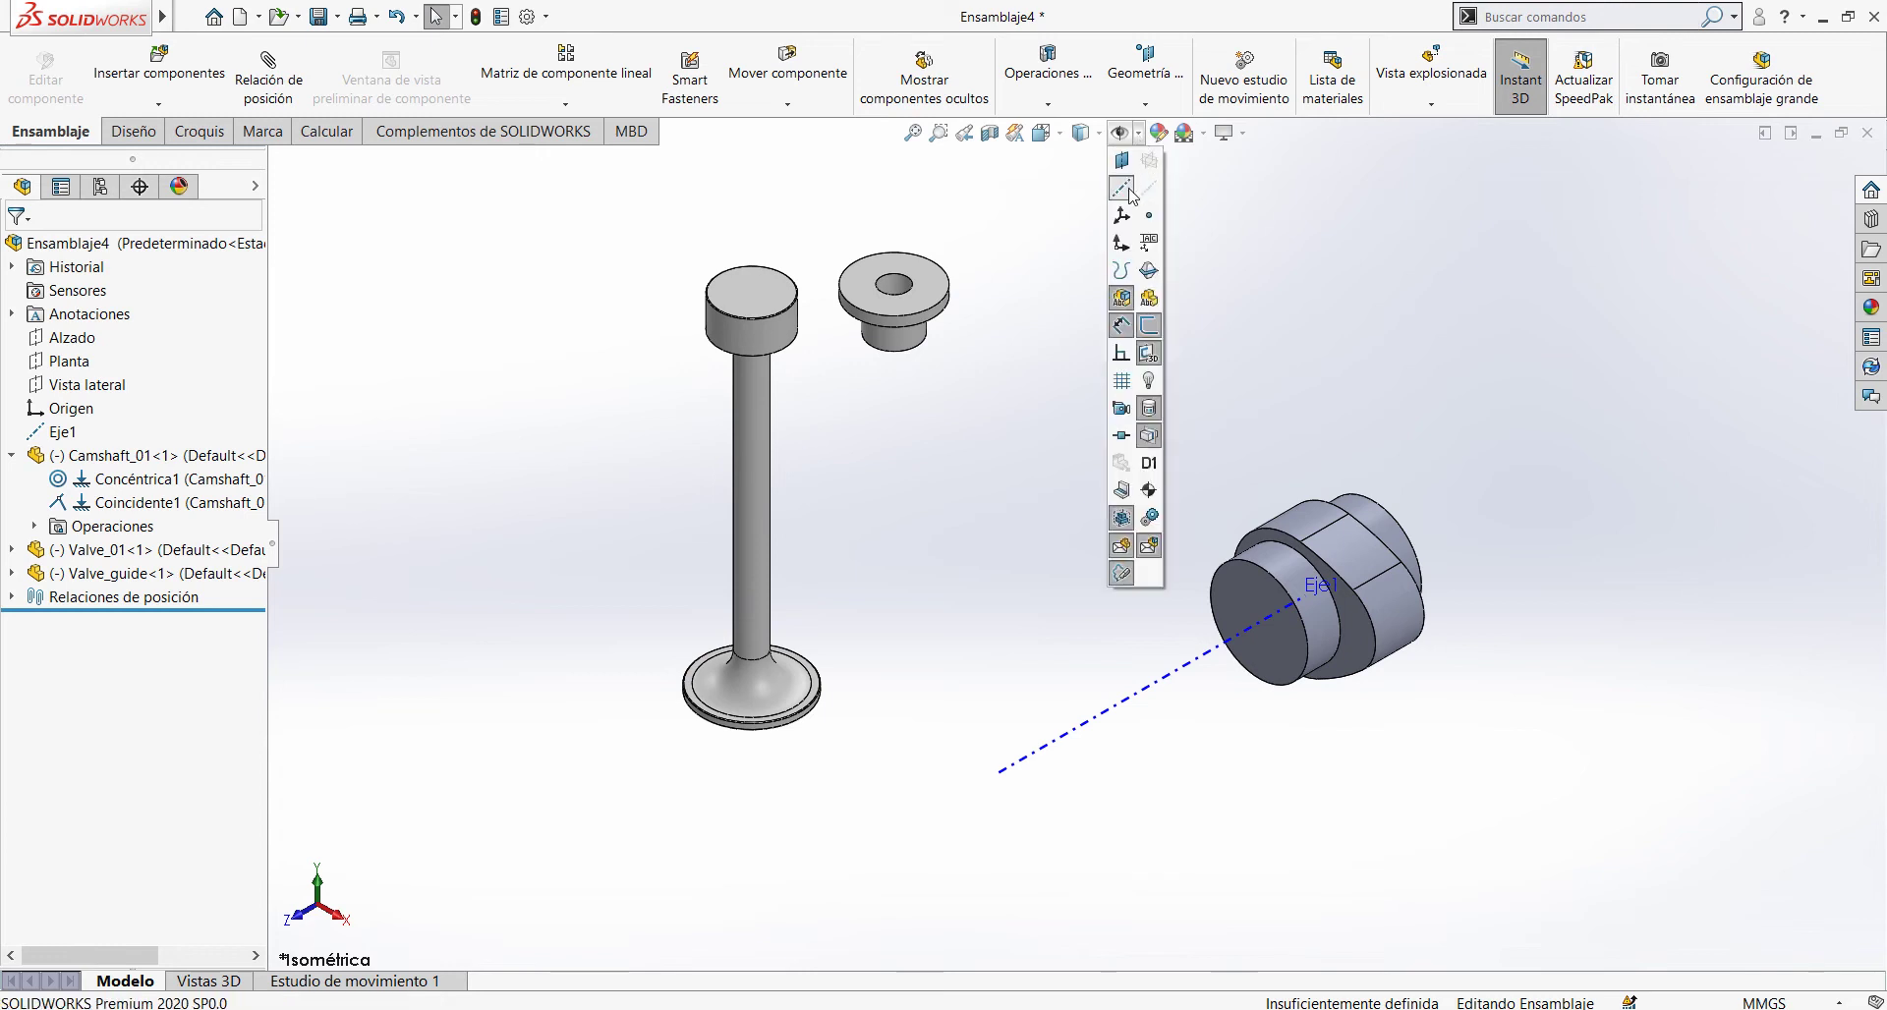
left_click(1121, 188)
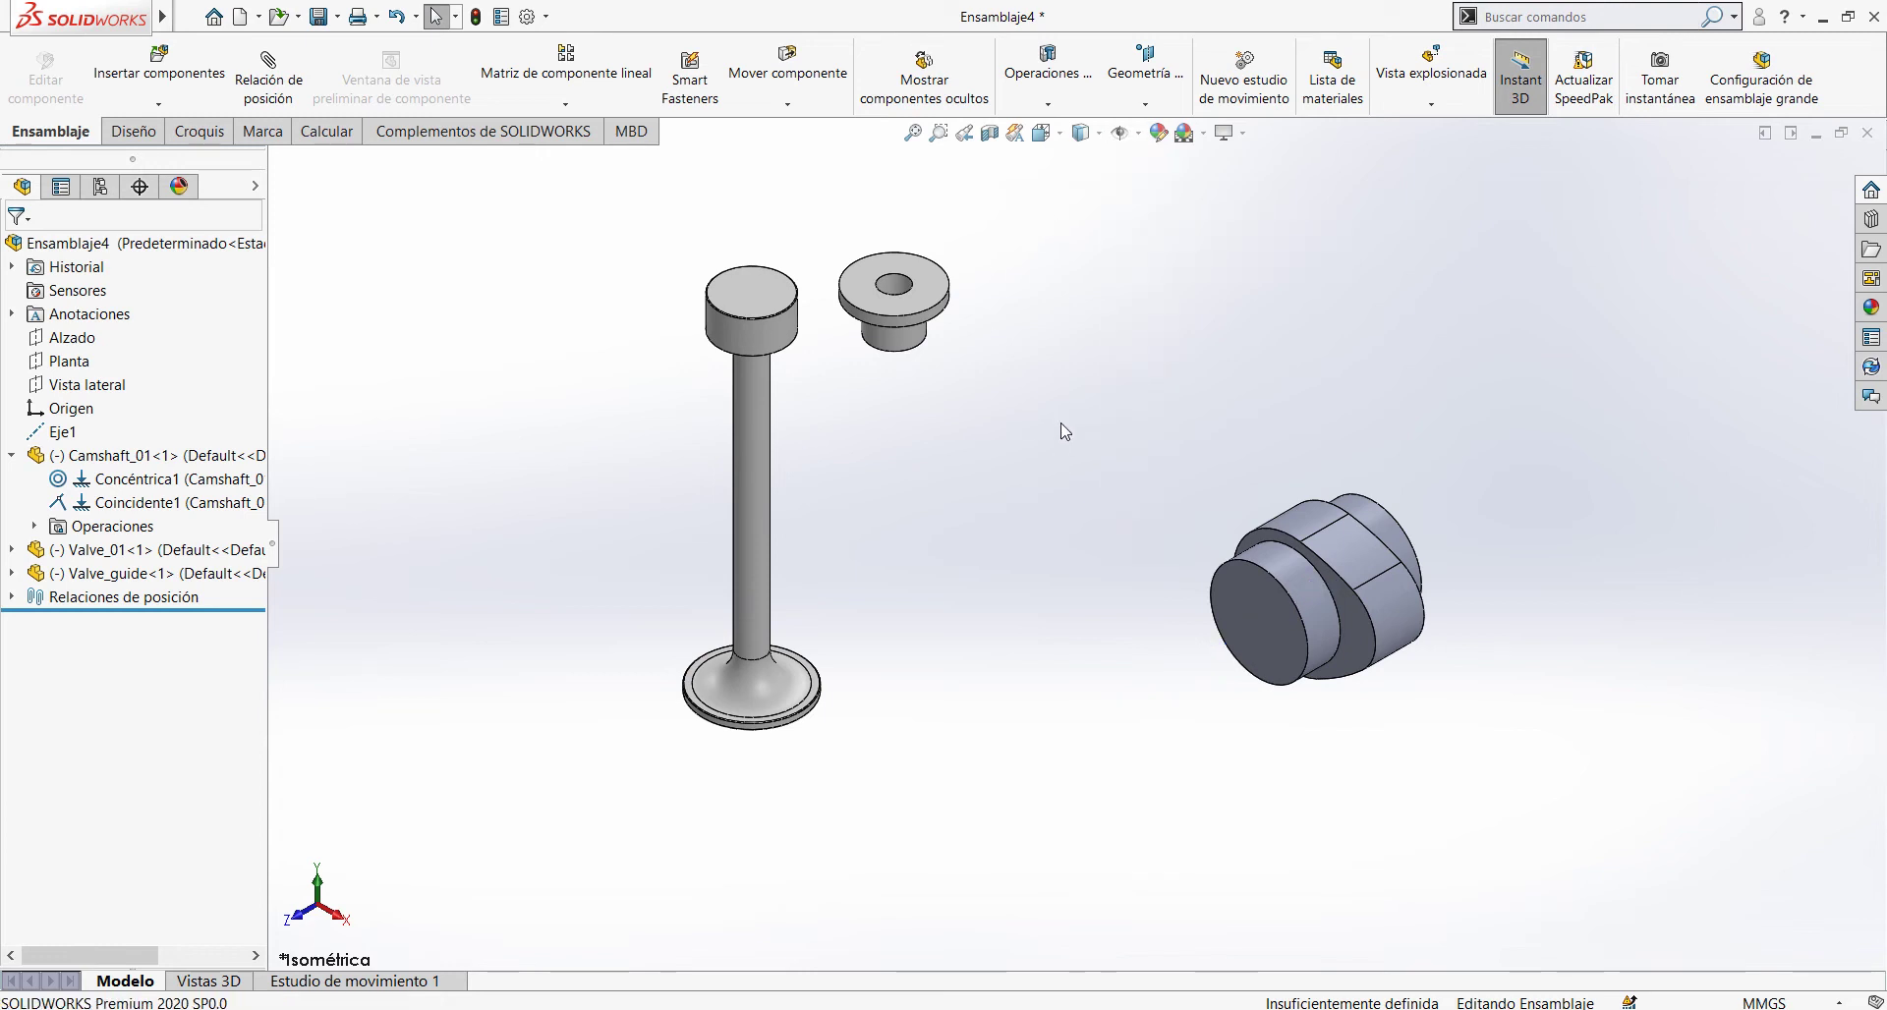
scroll(1331, 688, "up", 2)
left_click_drag(741, 430, 1253, 791)
left_click(1407, 798)
scroll(1268, 837, "up", 2)
scroll(1264, 838, "down", 2)
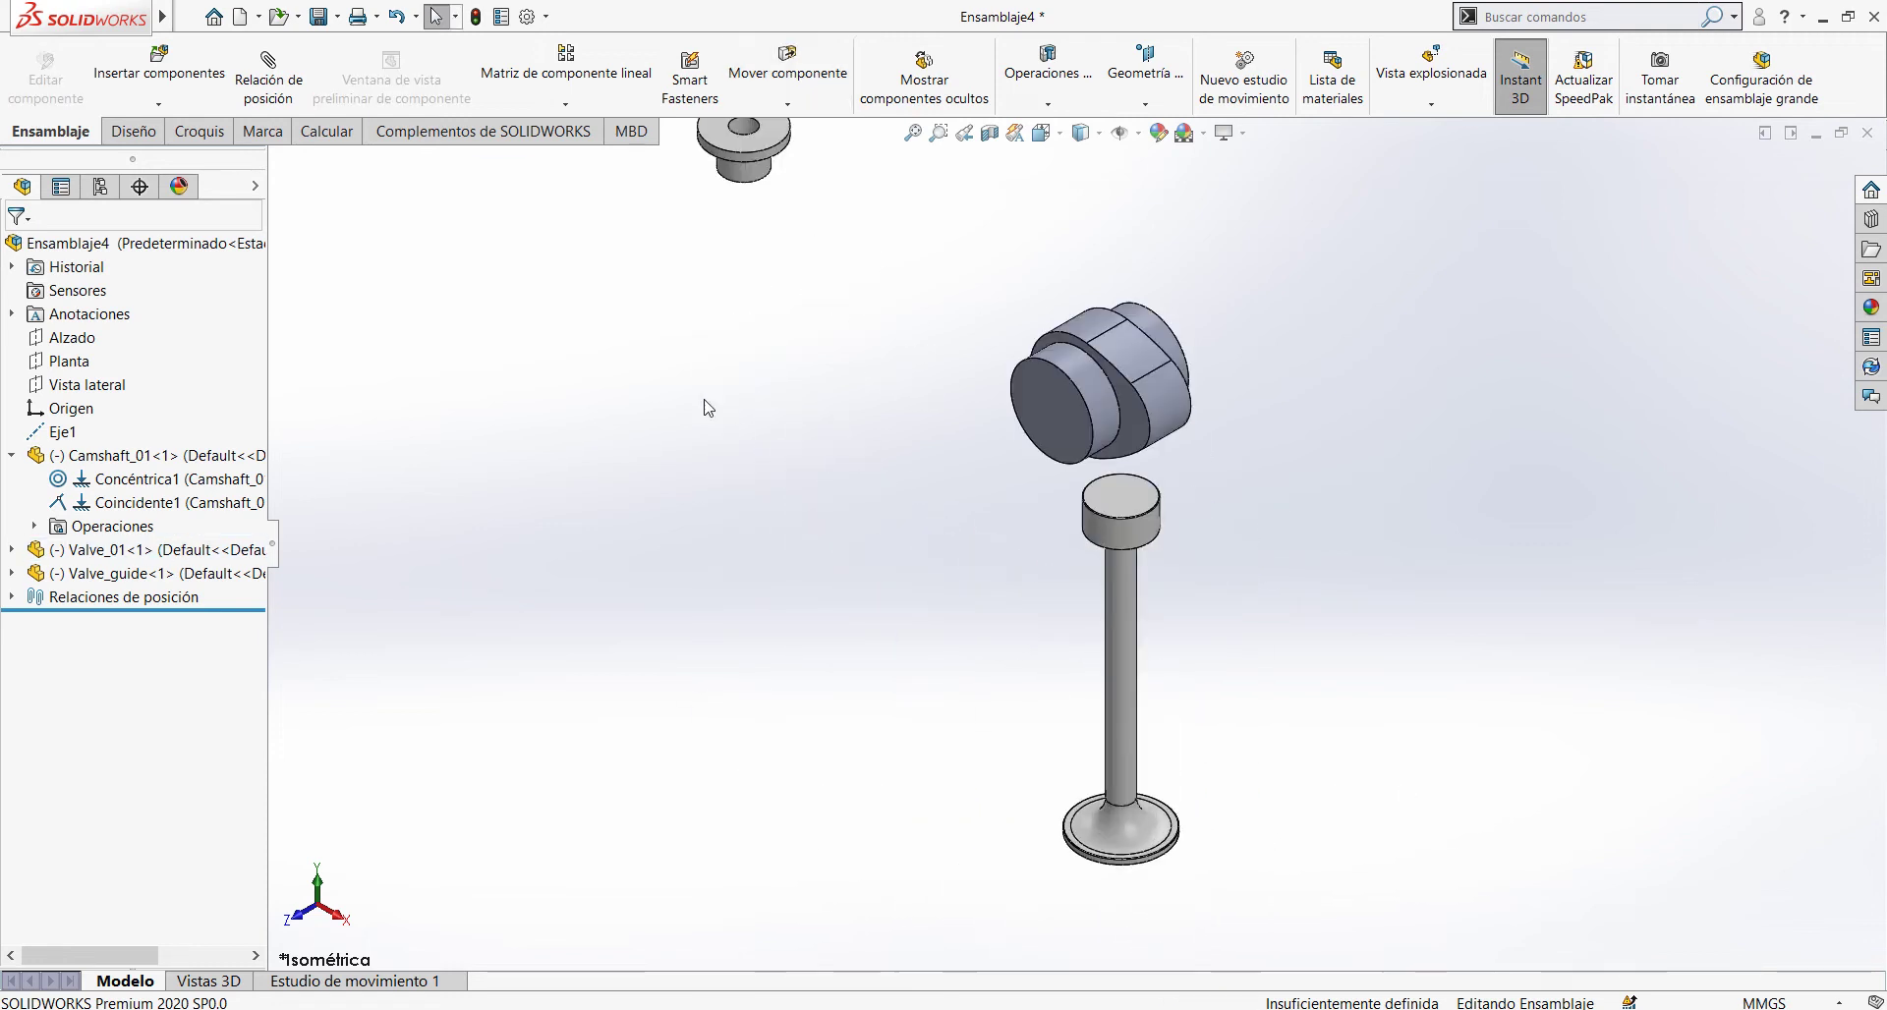
Step: Add a coincident mate between the assembly's Alzado plane and the valve's Front Plane
left_click(274, 88)
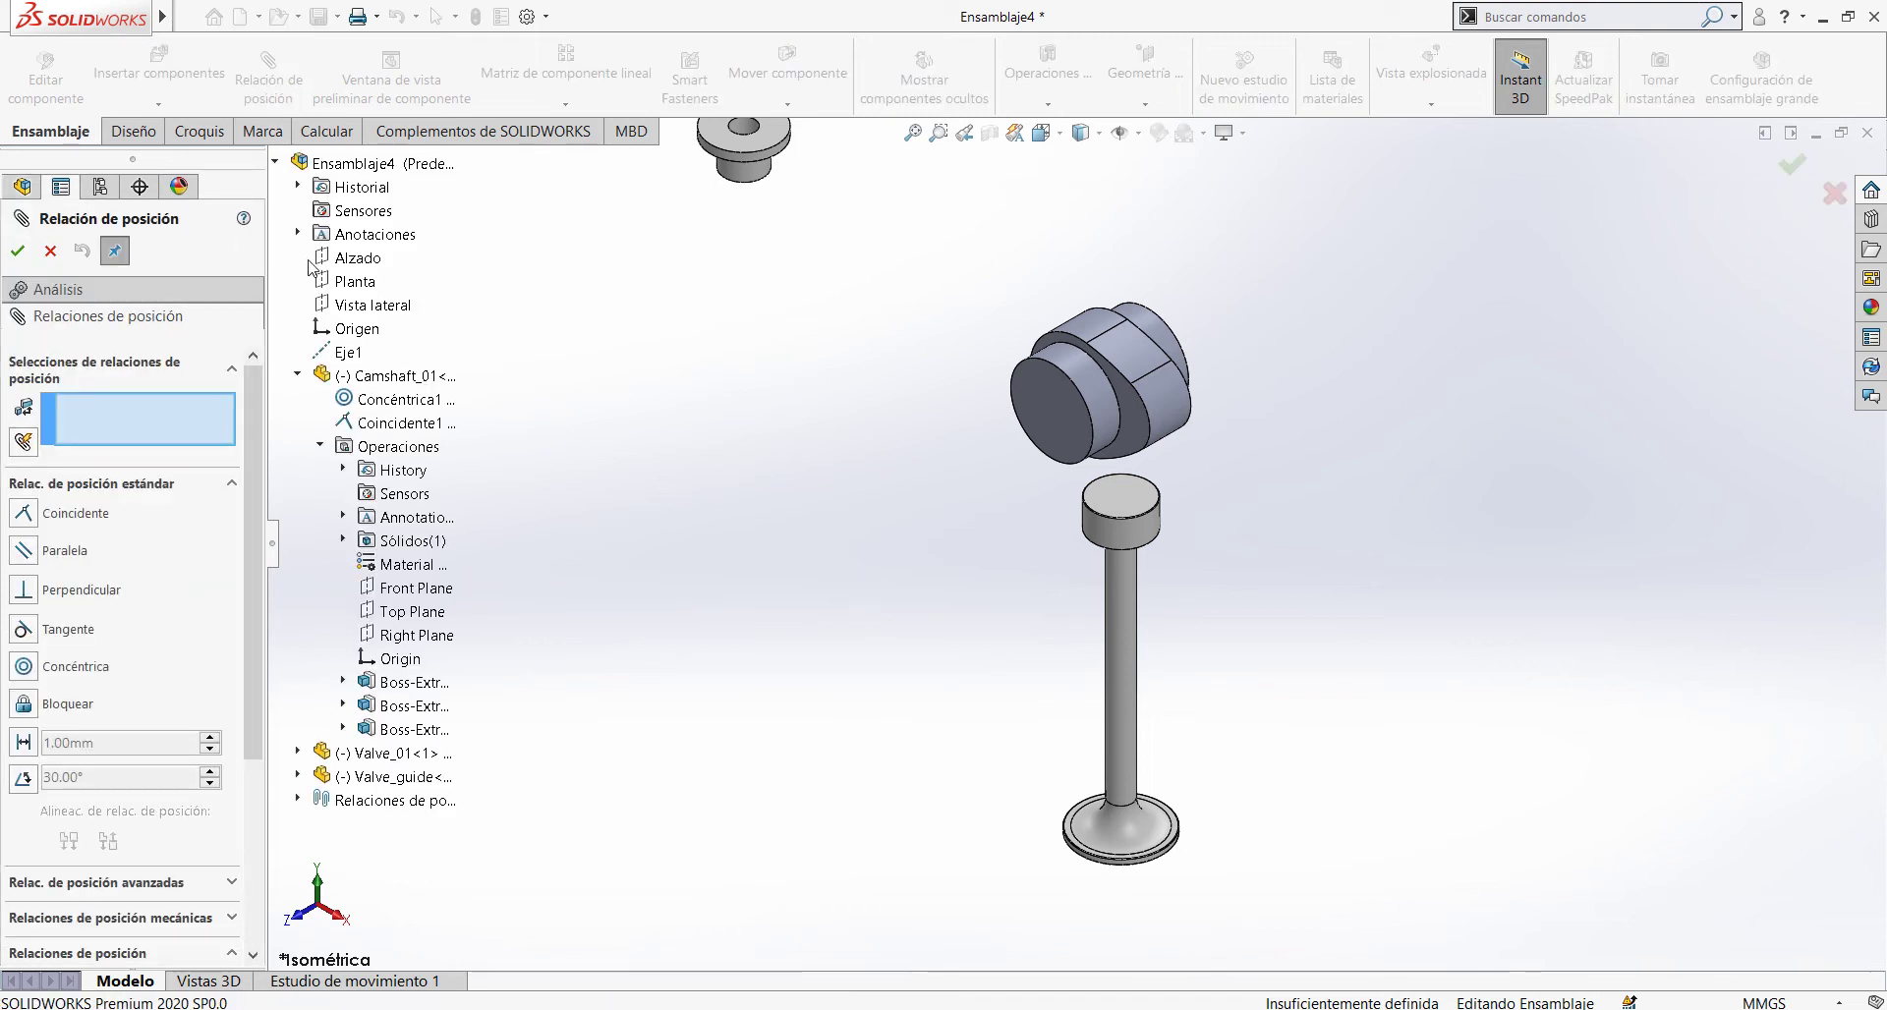
left_click(358, 259)
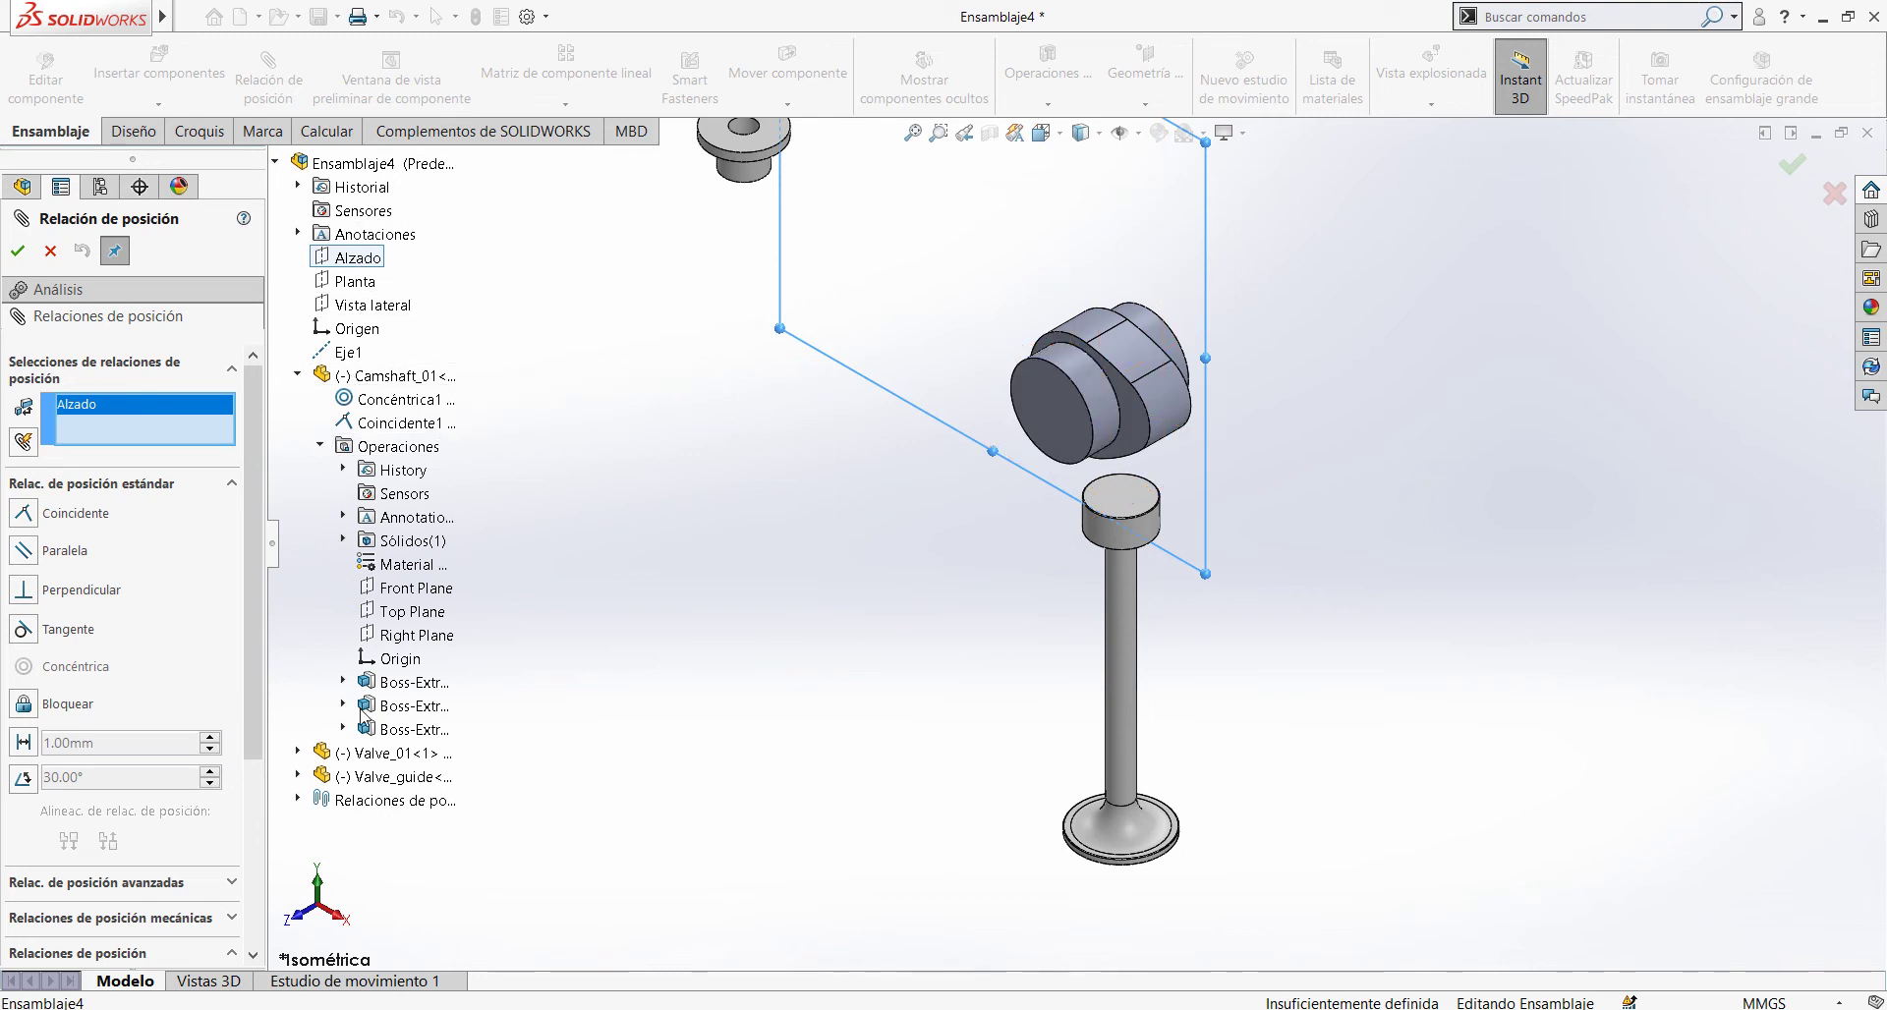
left_click(297, 376)
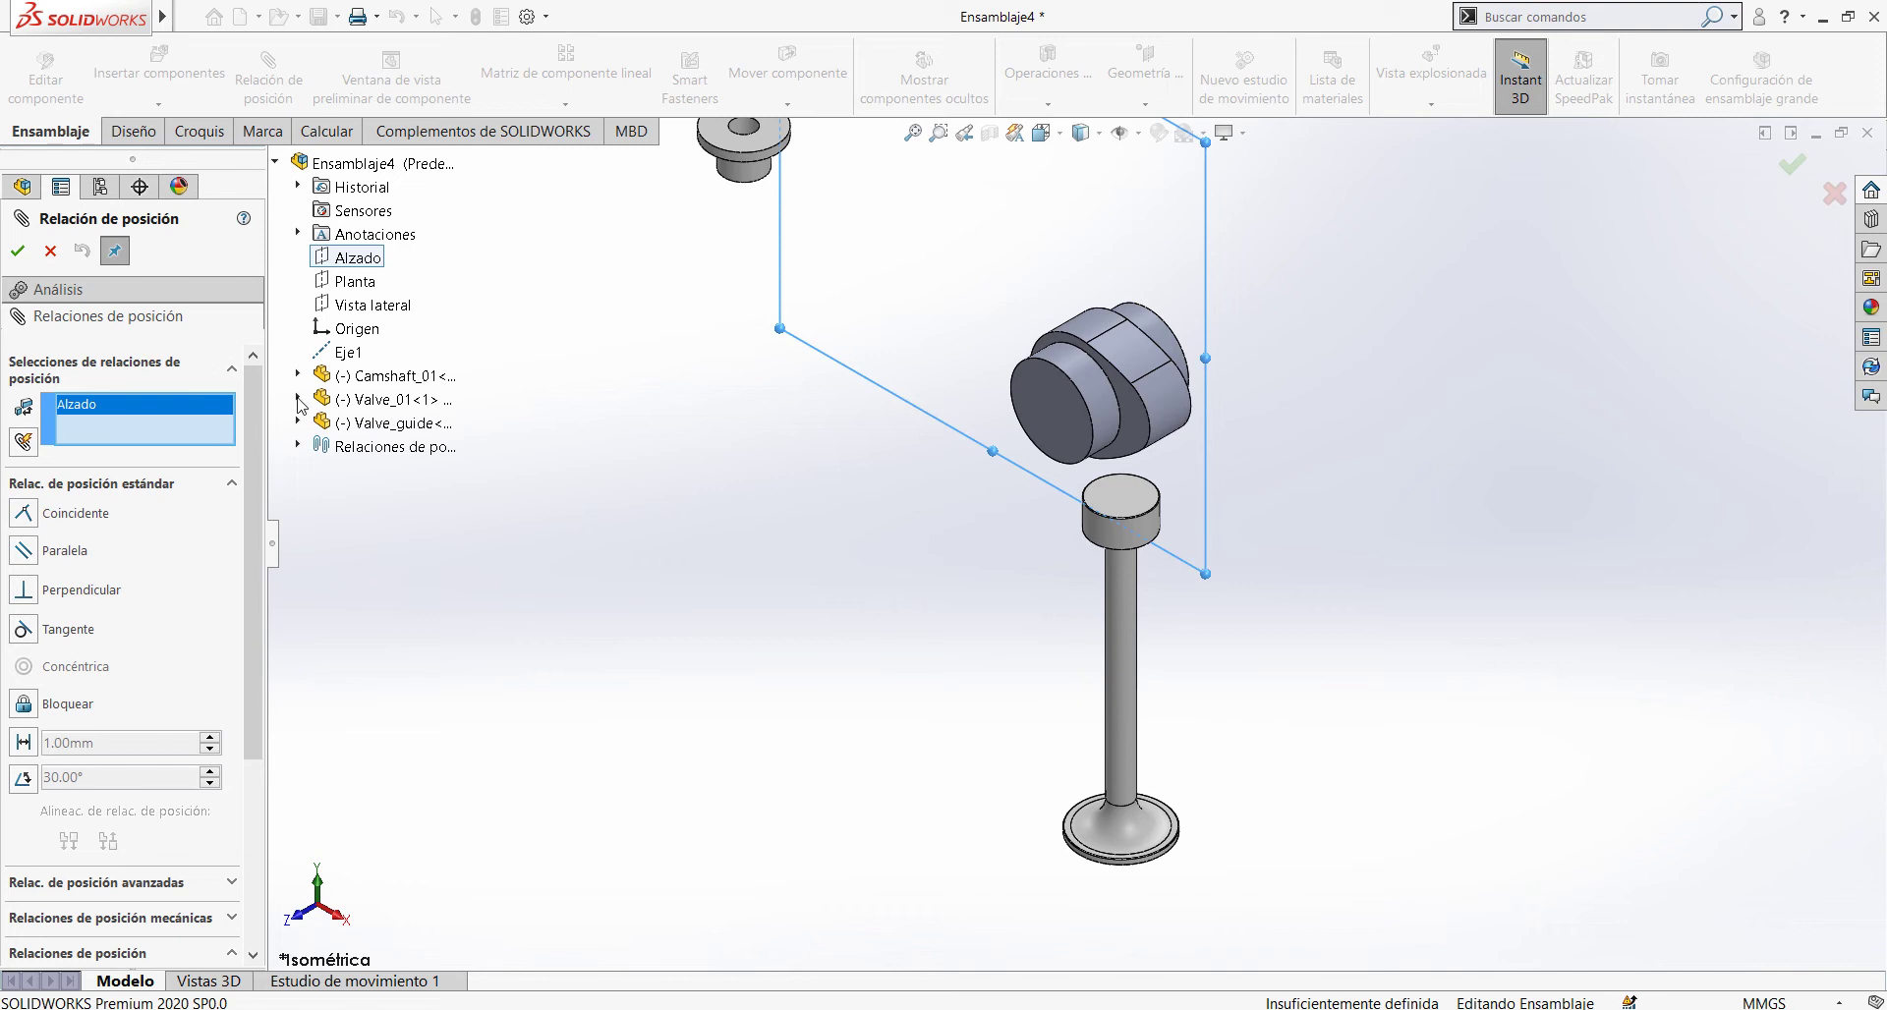
left_click(298, 399)
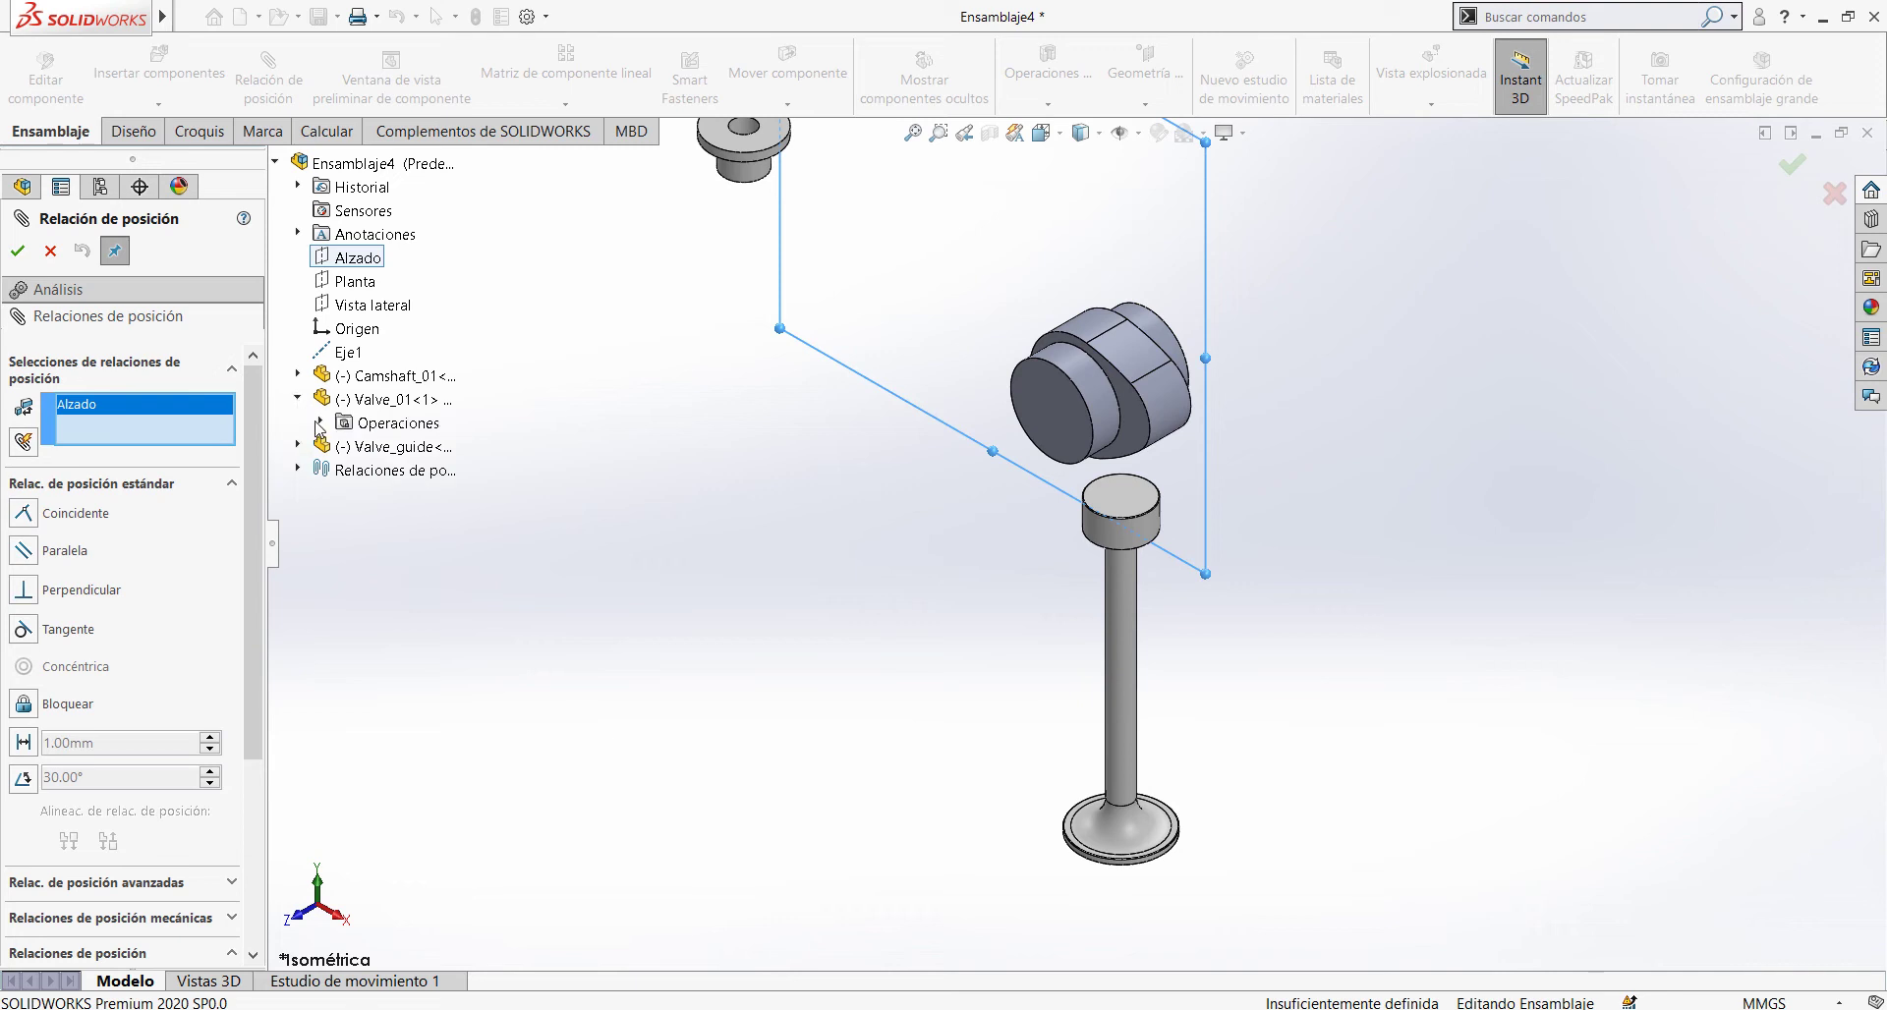
left_click(319, 423)
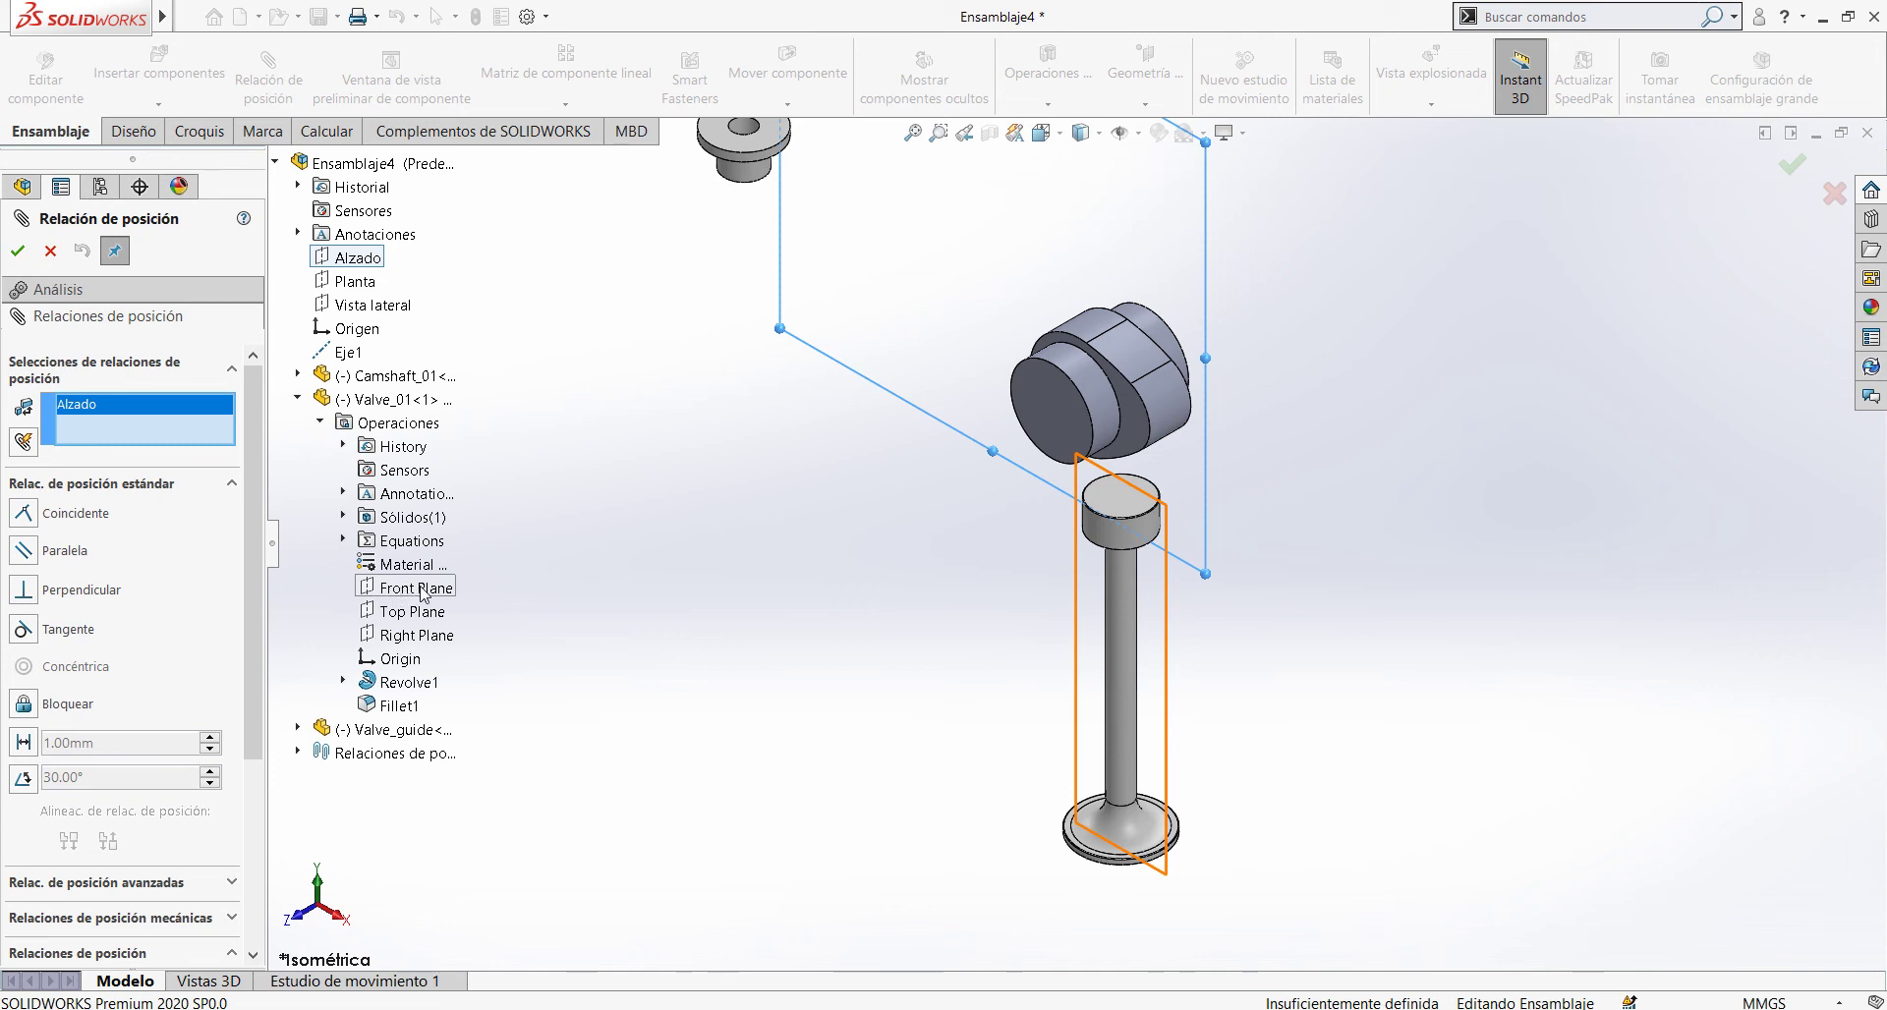
left_click(416, 587)
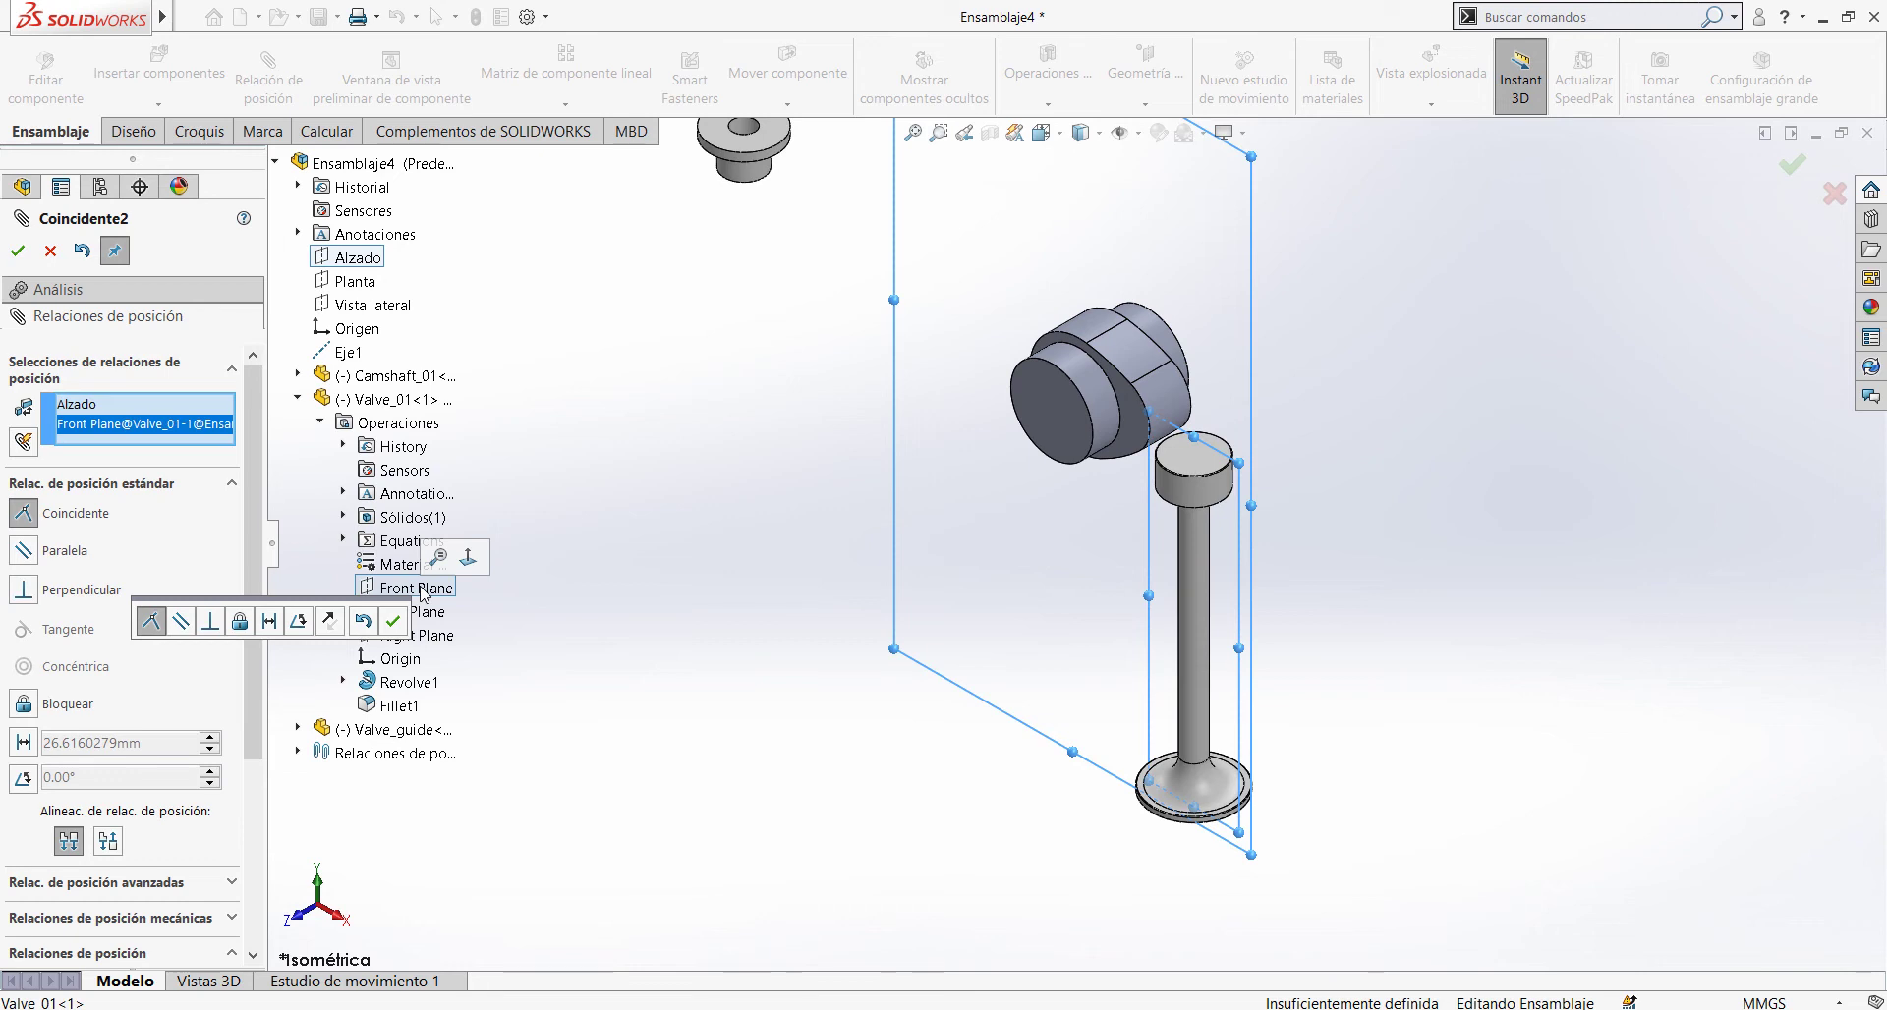
left_click(392, 620)
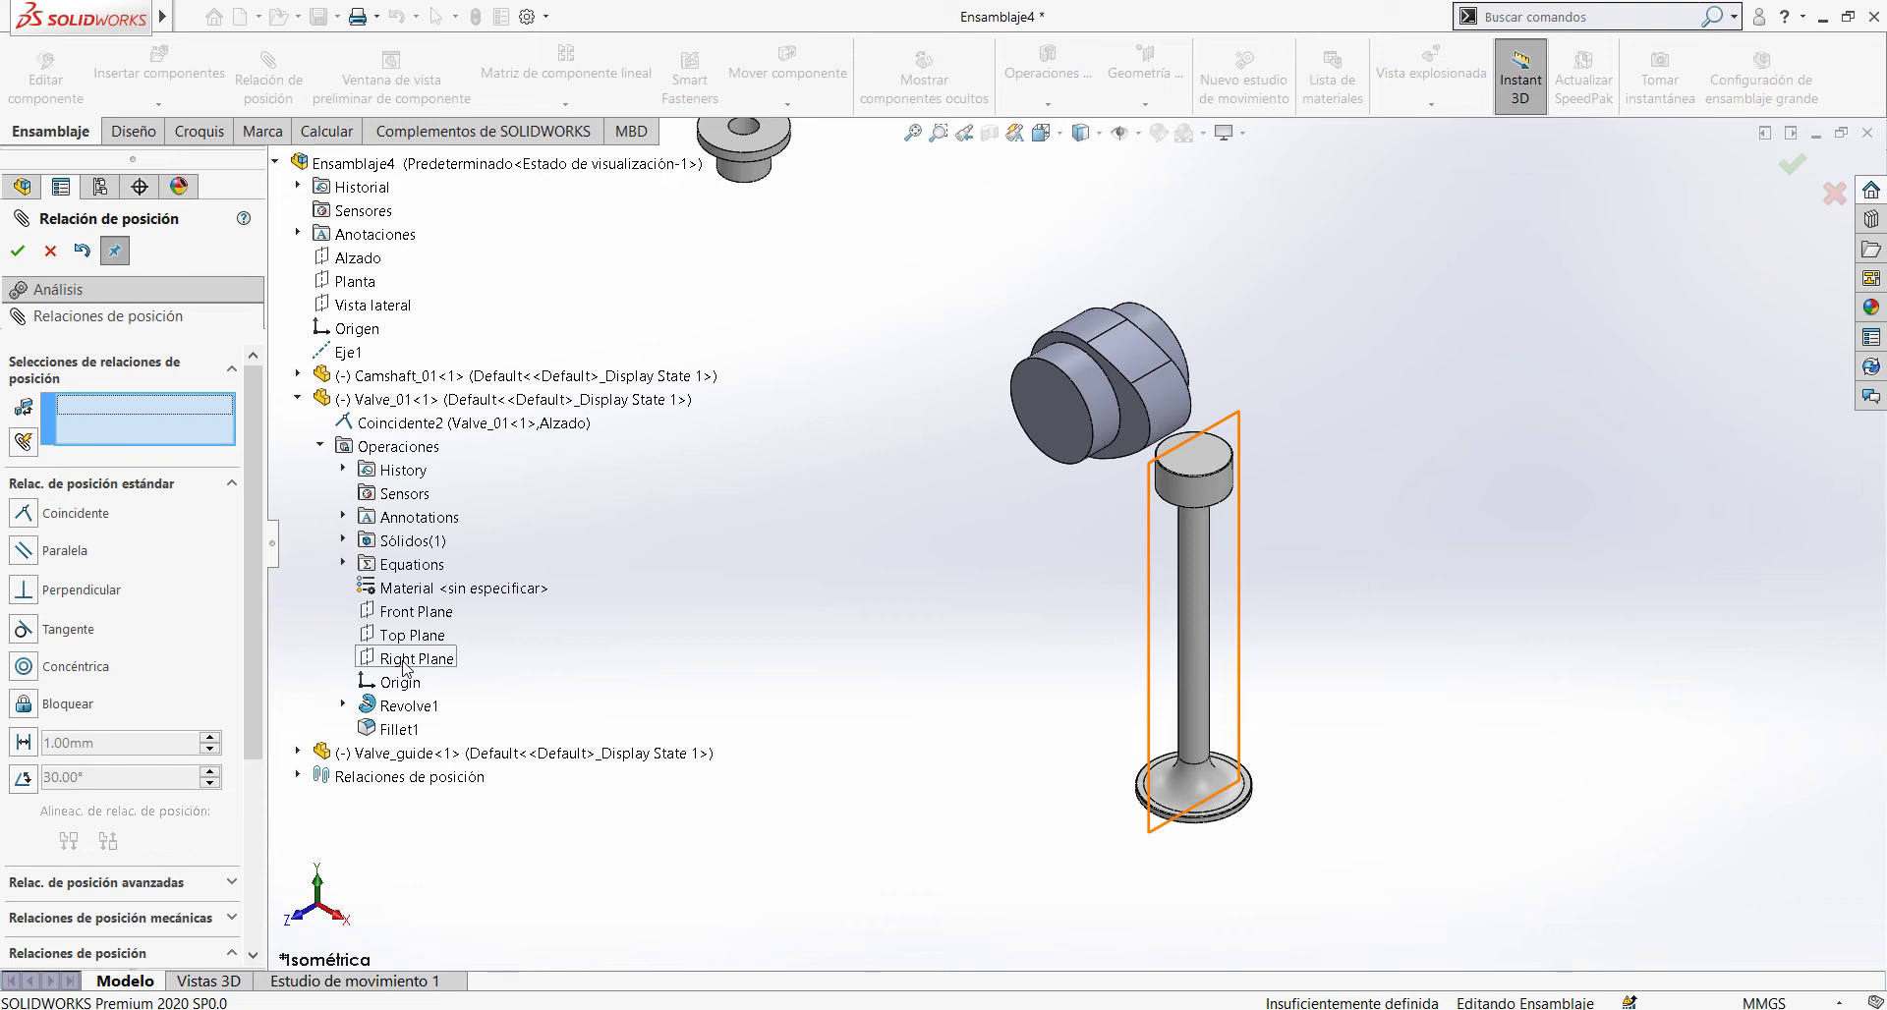
Step: Add a coincident mate between the valve's Right Plane and the assembly's Vista lateral plane, and lower the valve clear of the camshaft
left_click(418, 659)
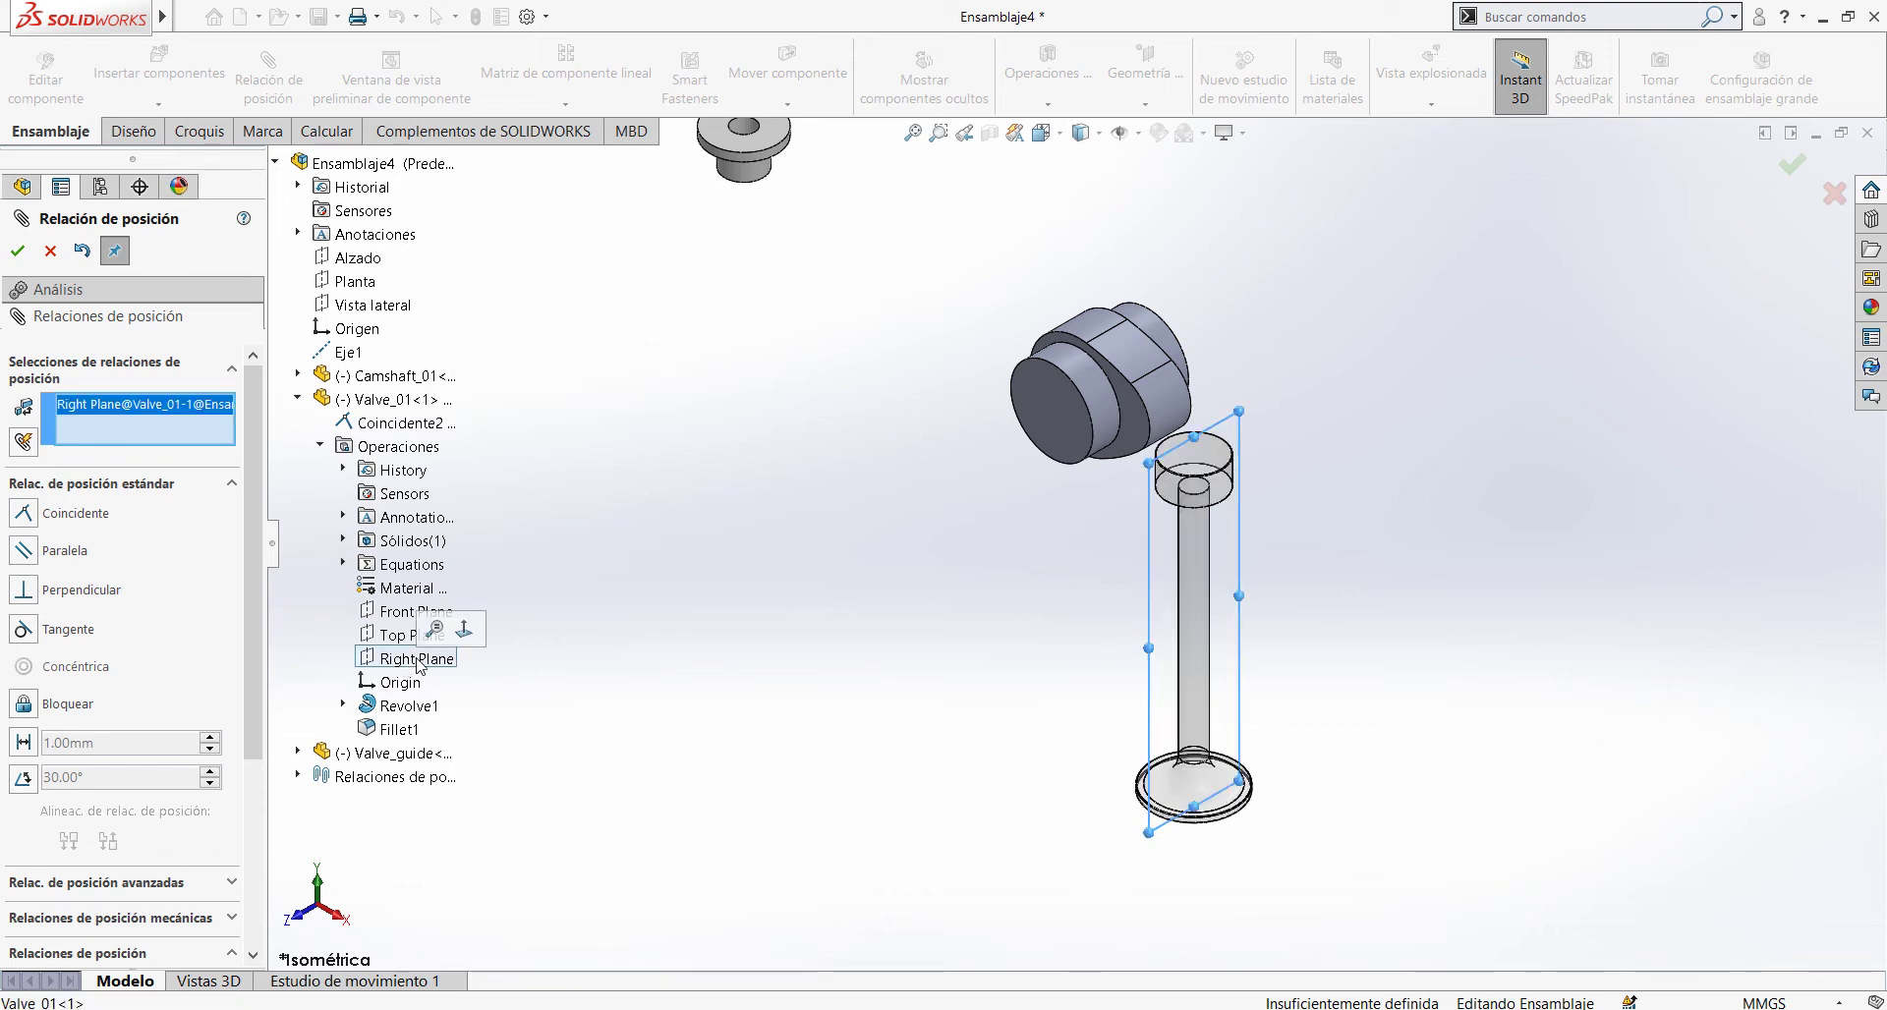
left_click(371, 306)
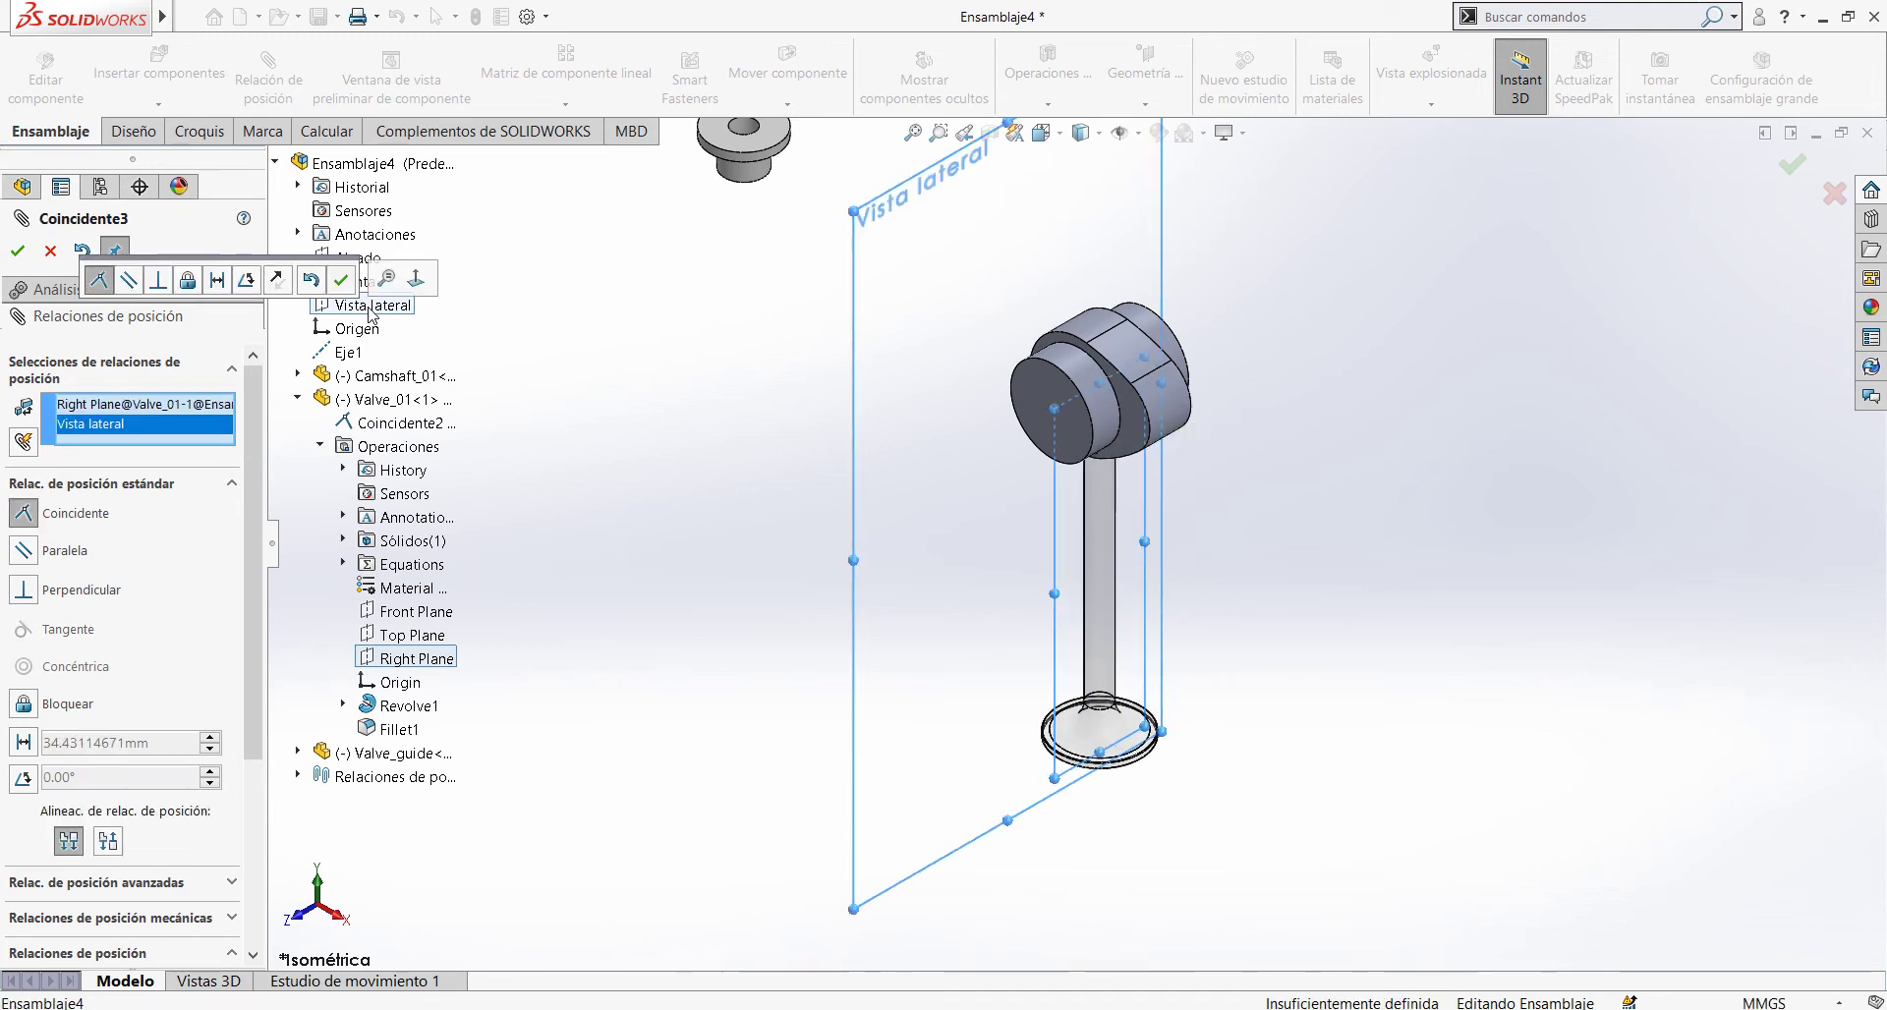
left_click(341, 282)
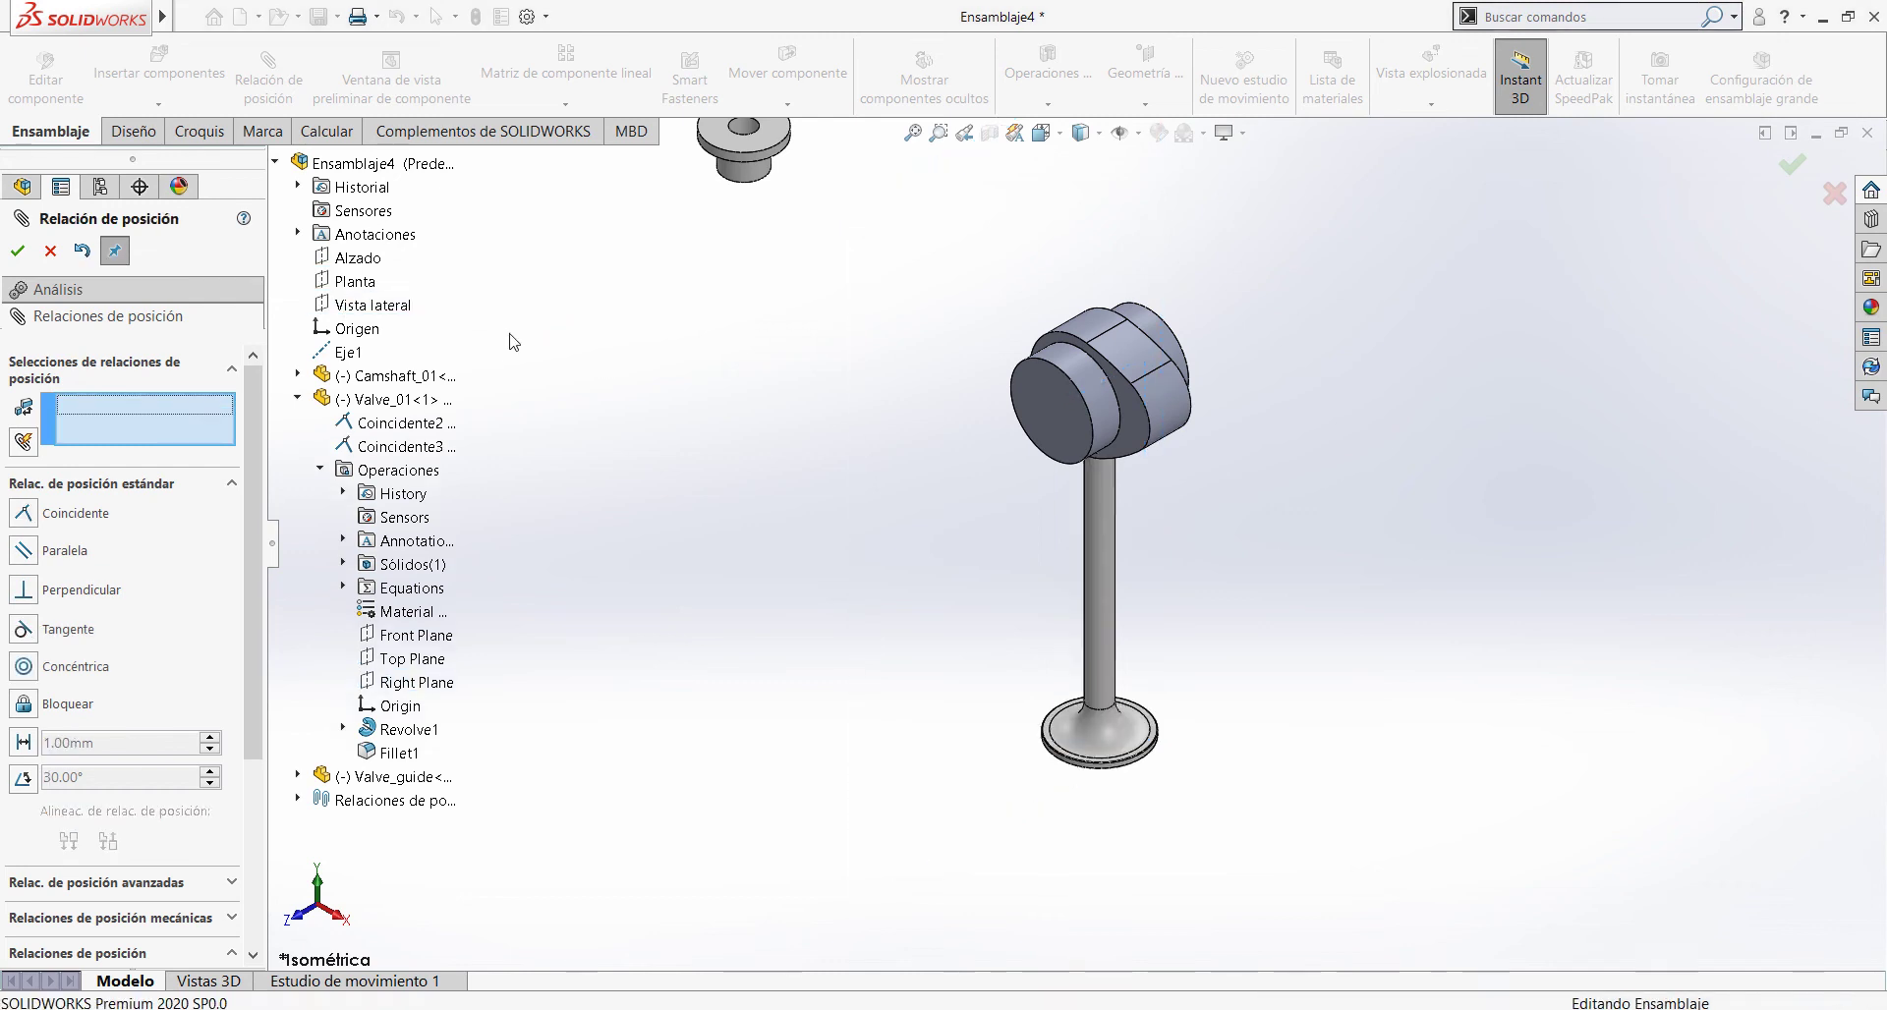
left_click(17, 250)
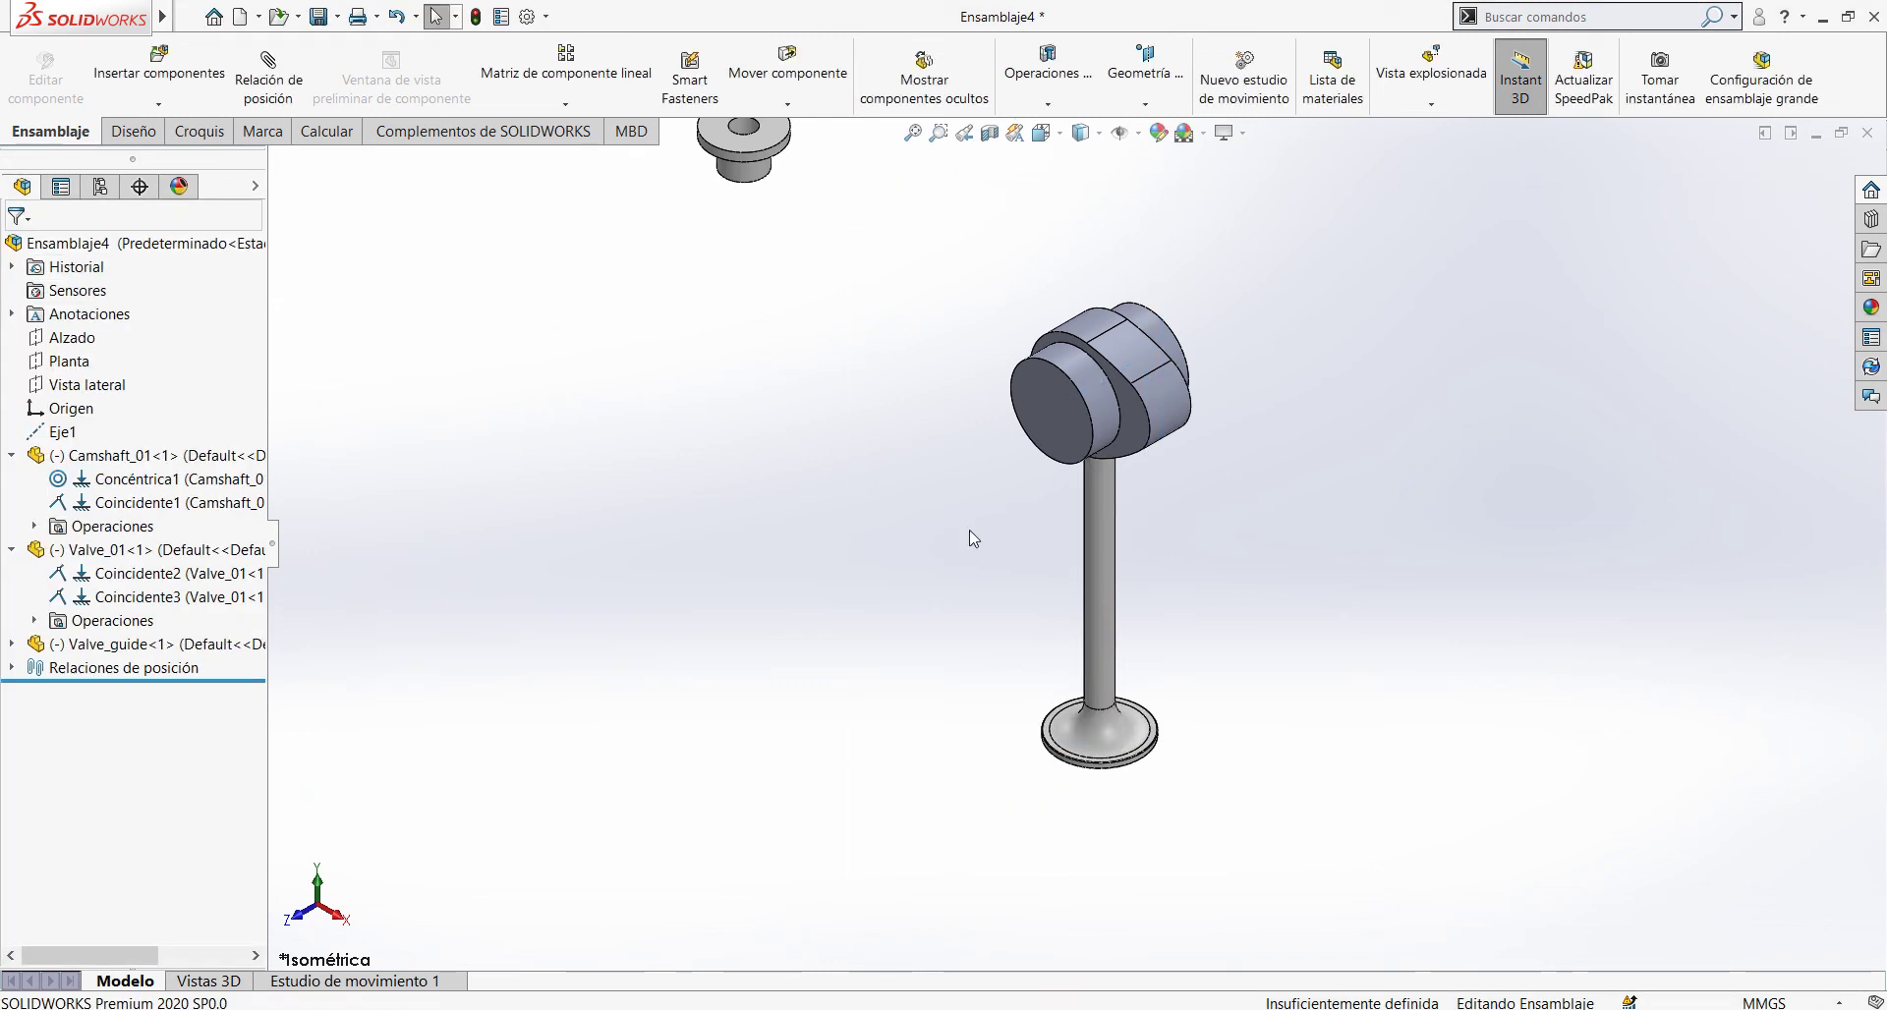
left_click_drag(1087, 540, 1093, 664)
left_click(869, 414)
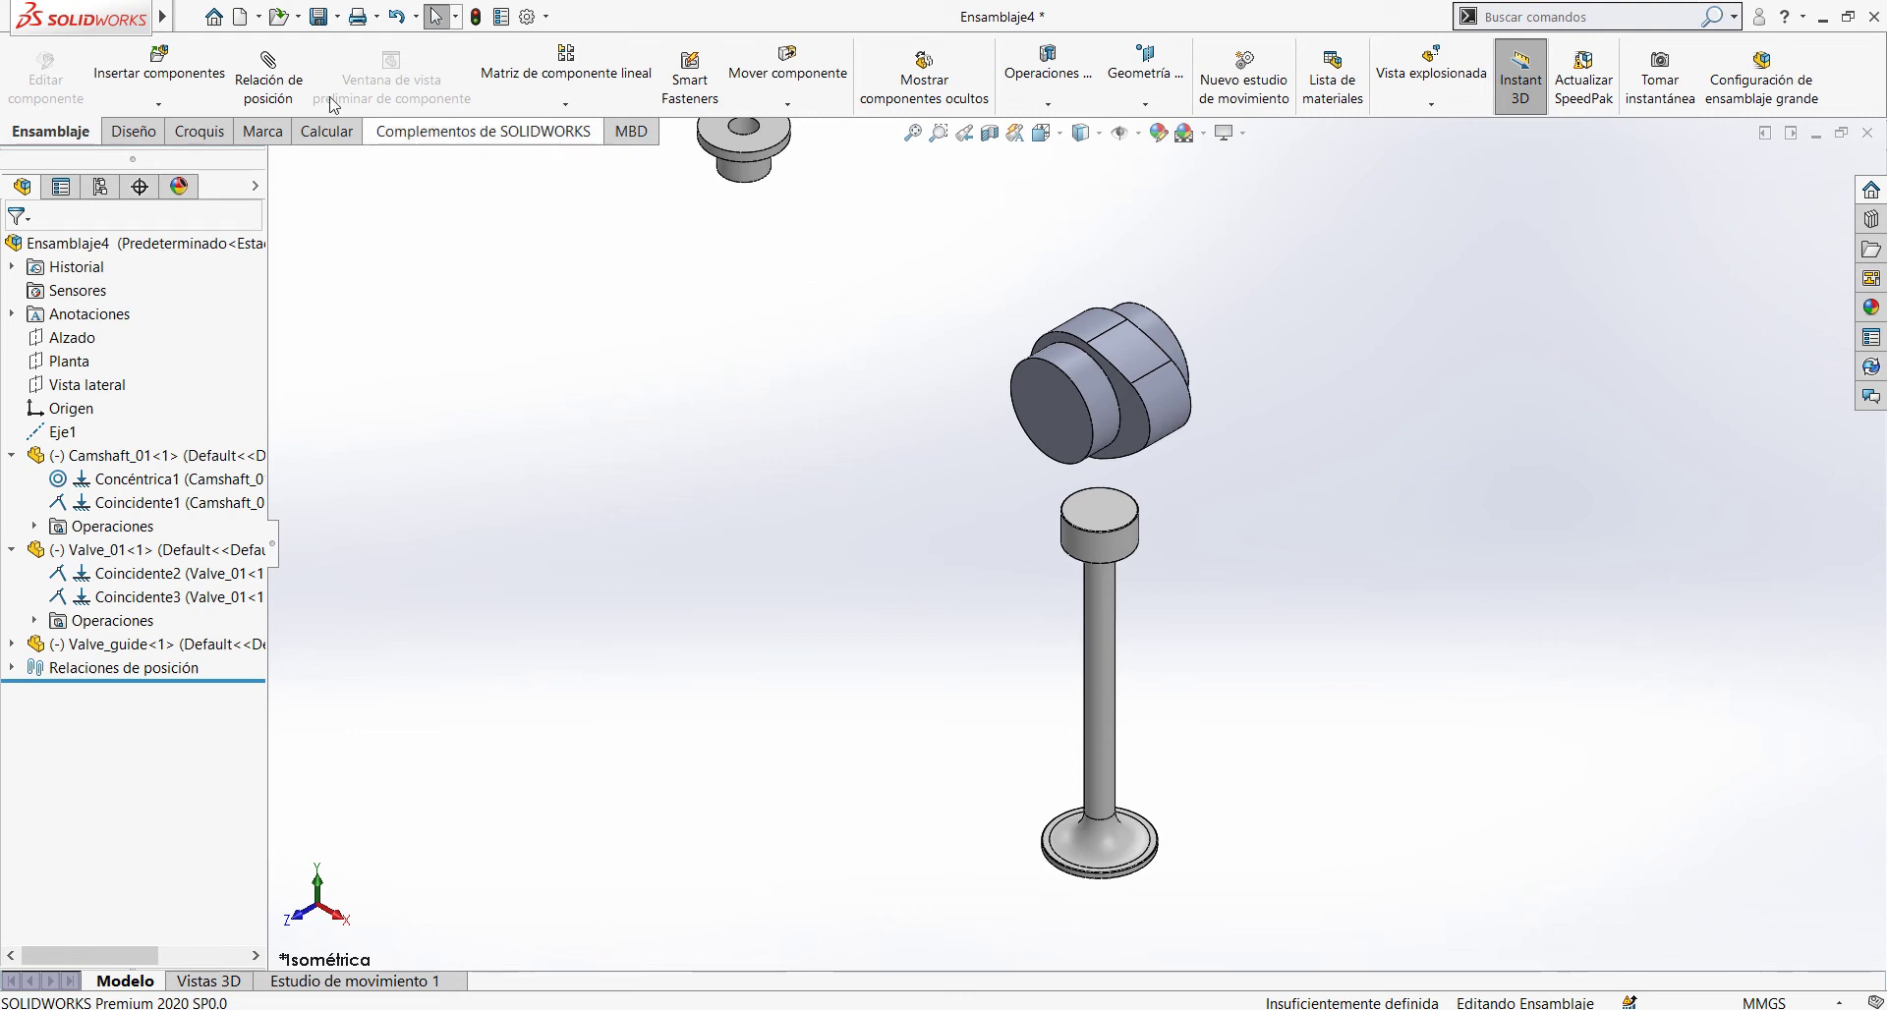
Step: Add a mechanical cam mate with the camshaft's lobe faces as path and the valve's top face as follower, and rotate the camshaft to test it
left_click(273, 82)
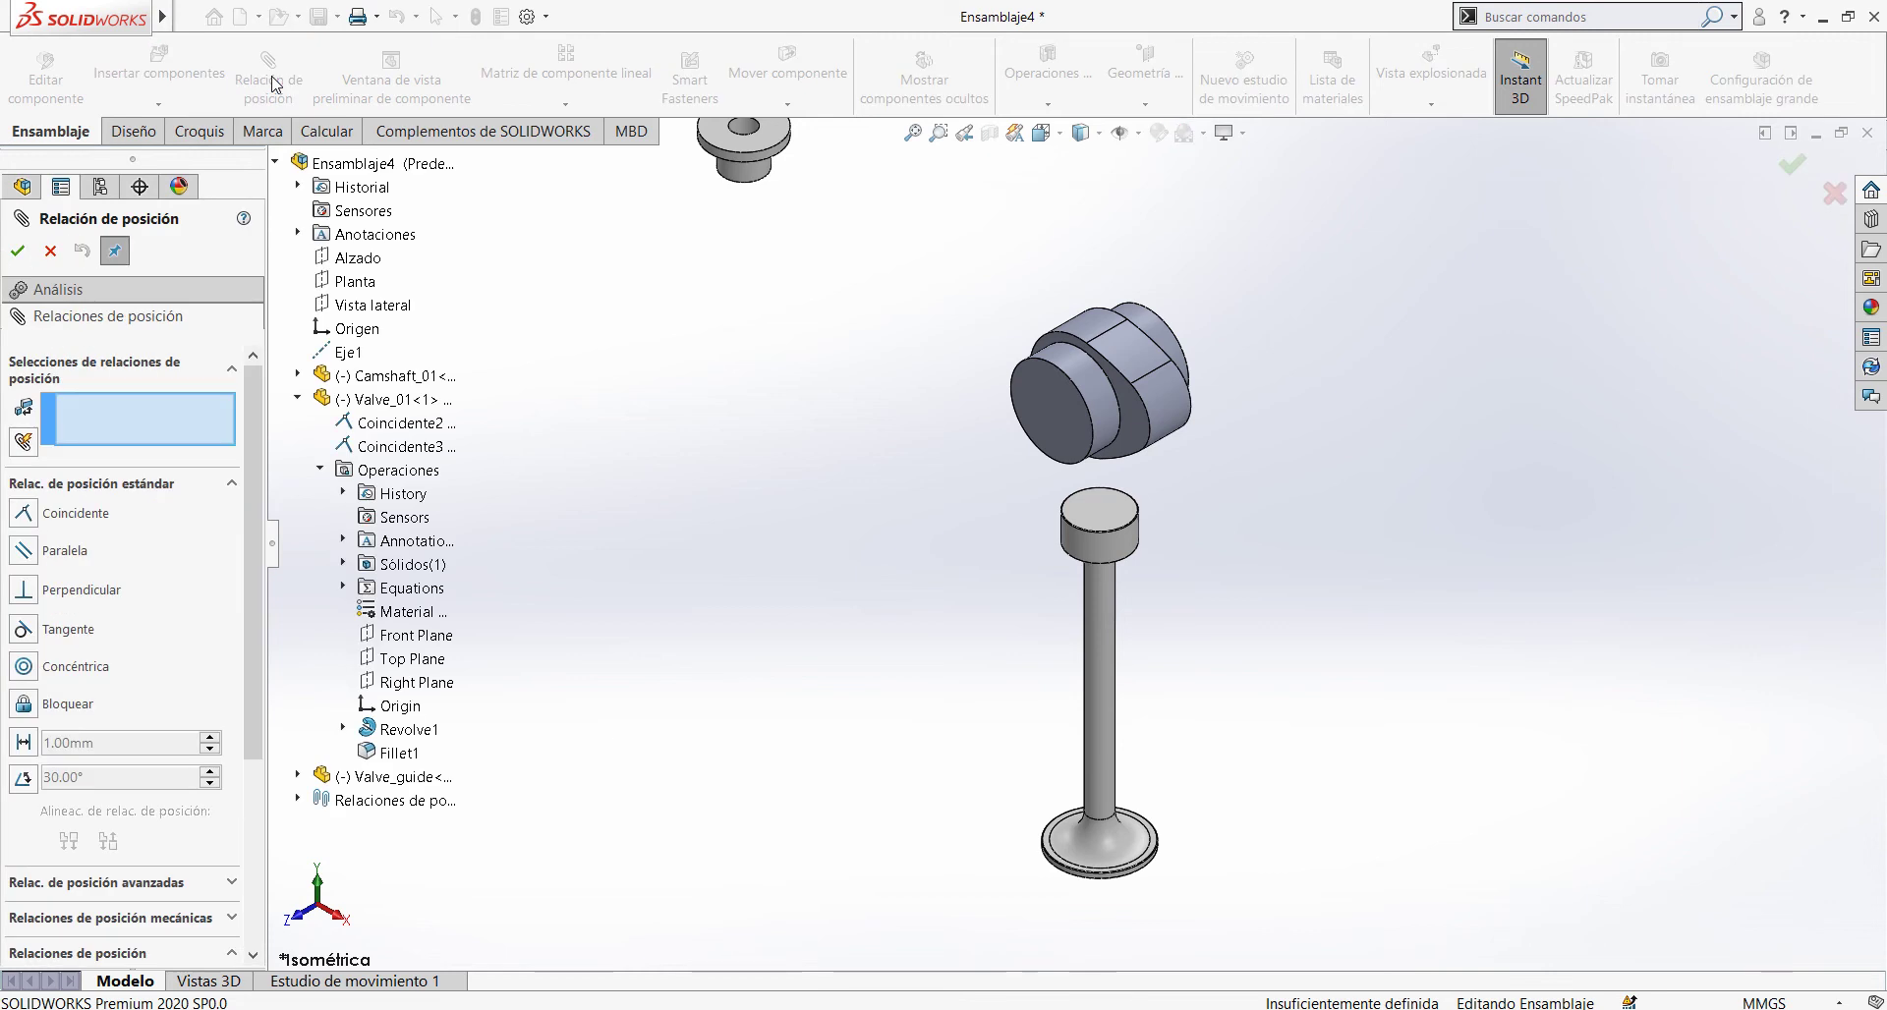
scroll(255, 444, "down", 3)
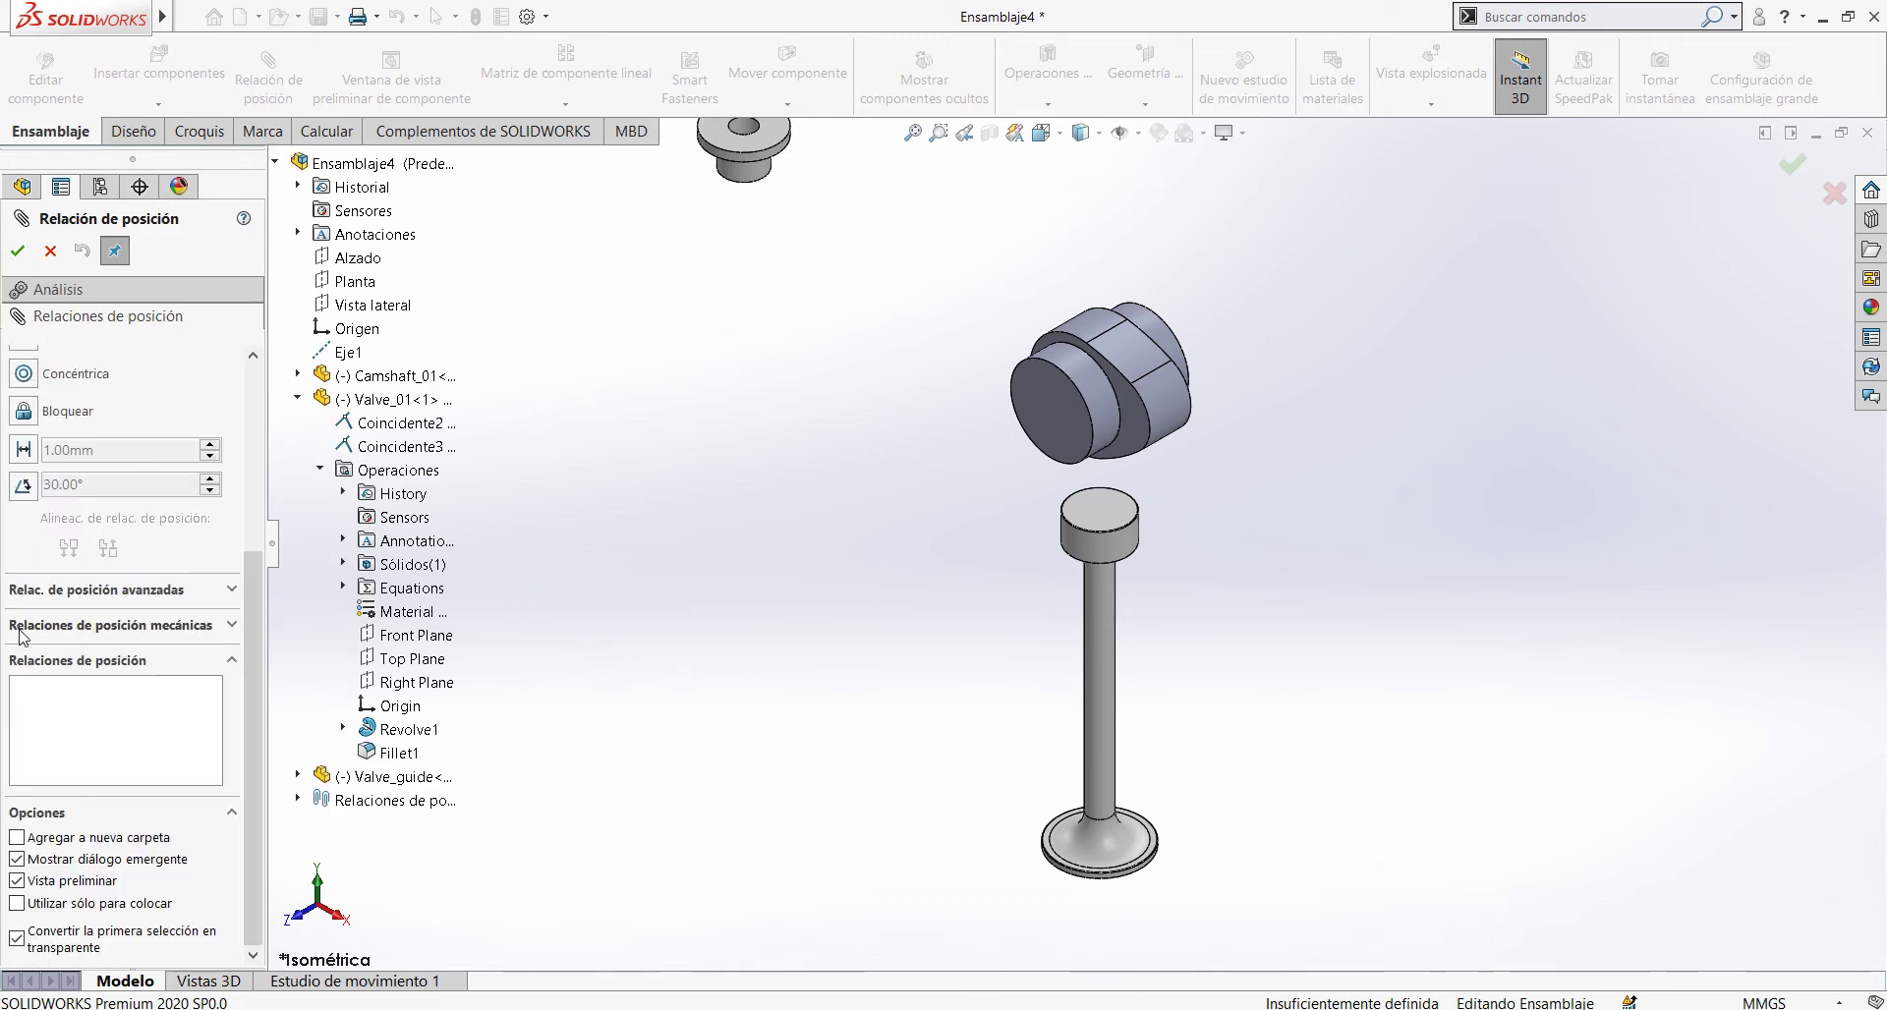
left_click(230, 626)
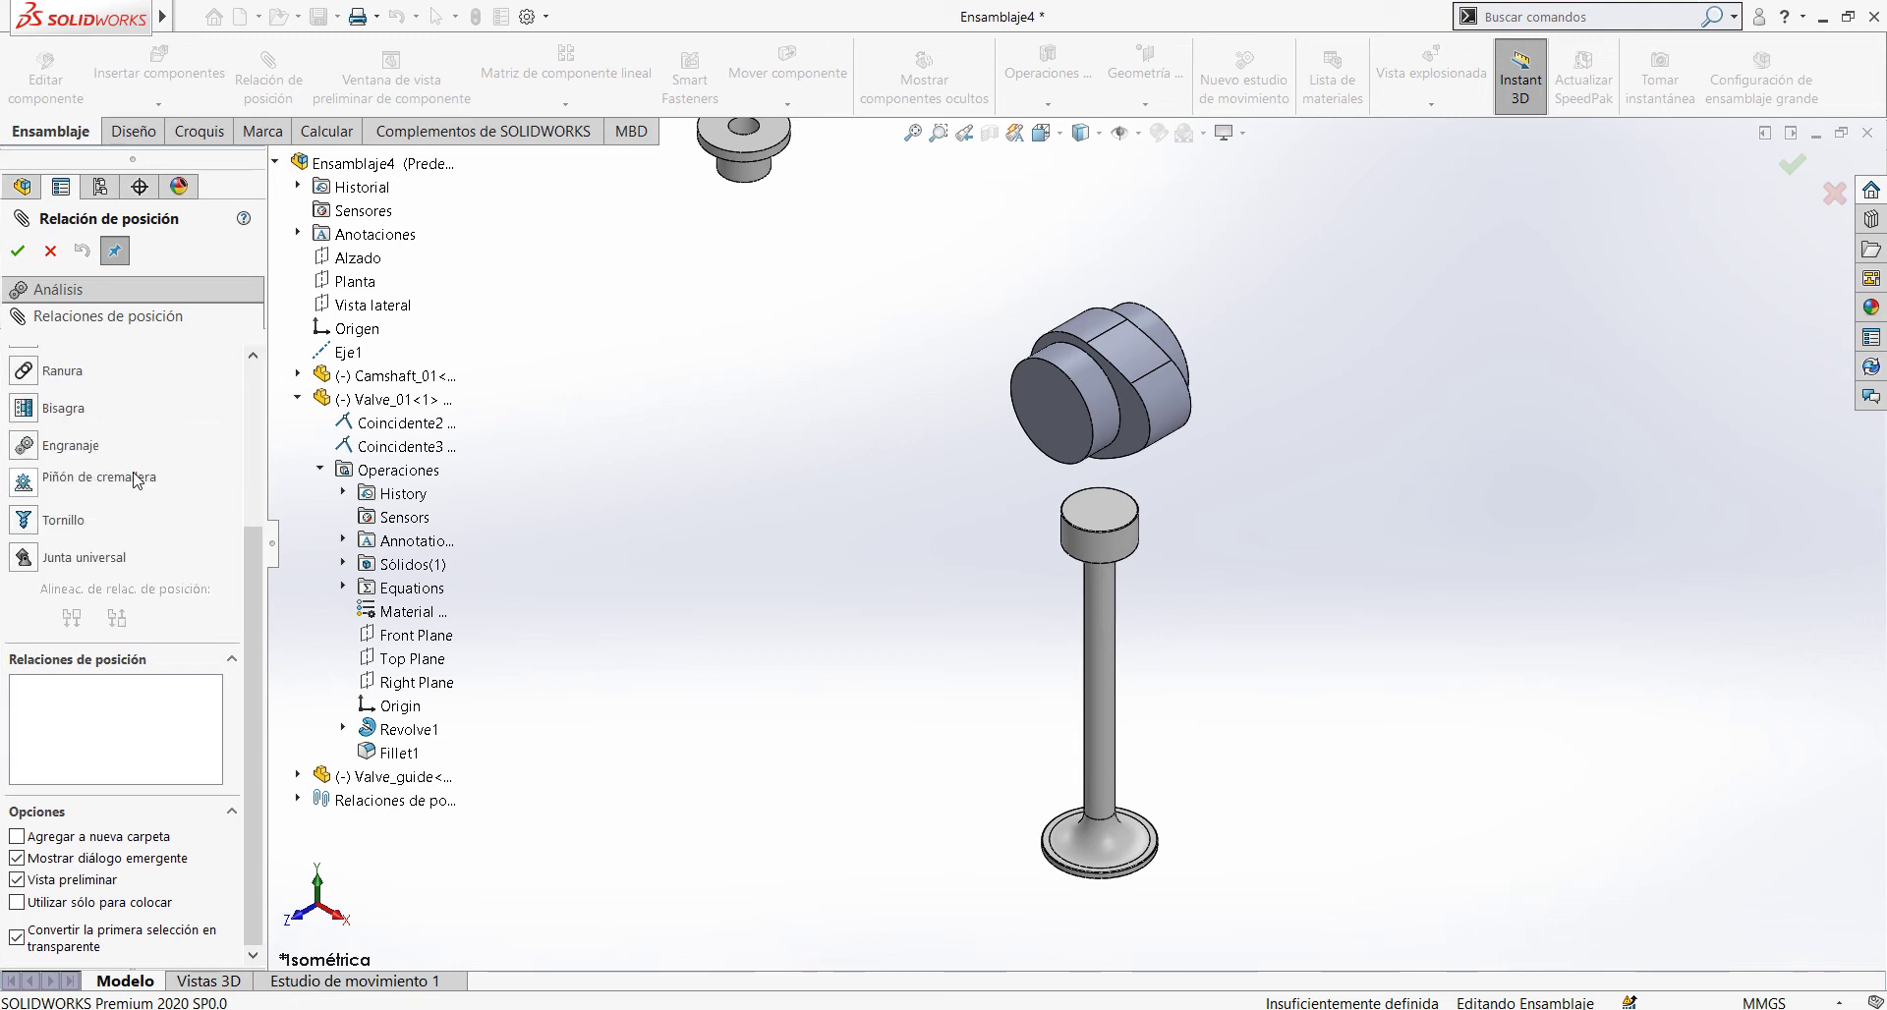
scroll(138, 479, "up", 3)
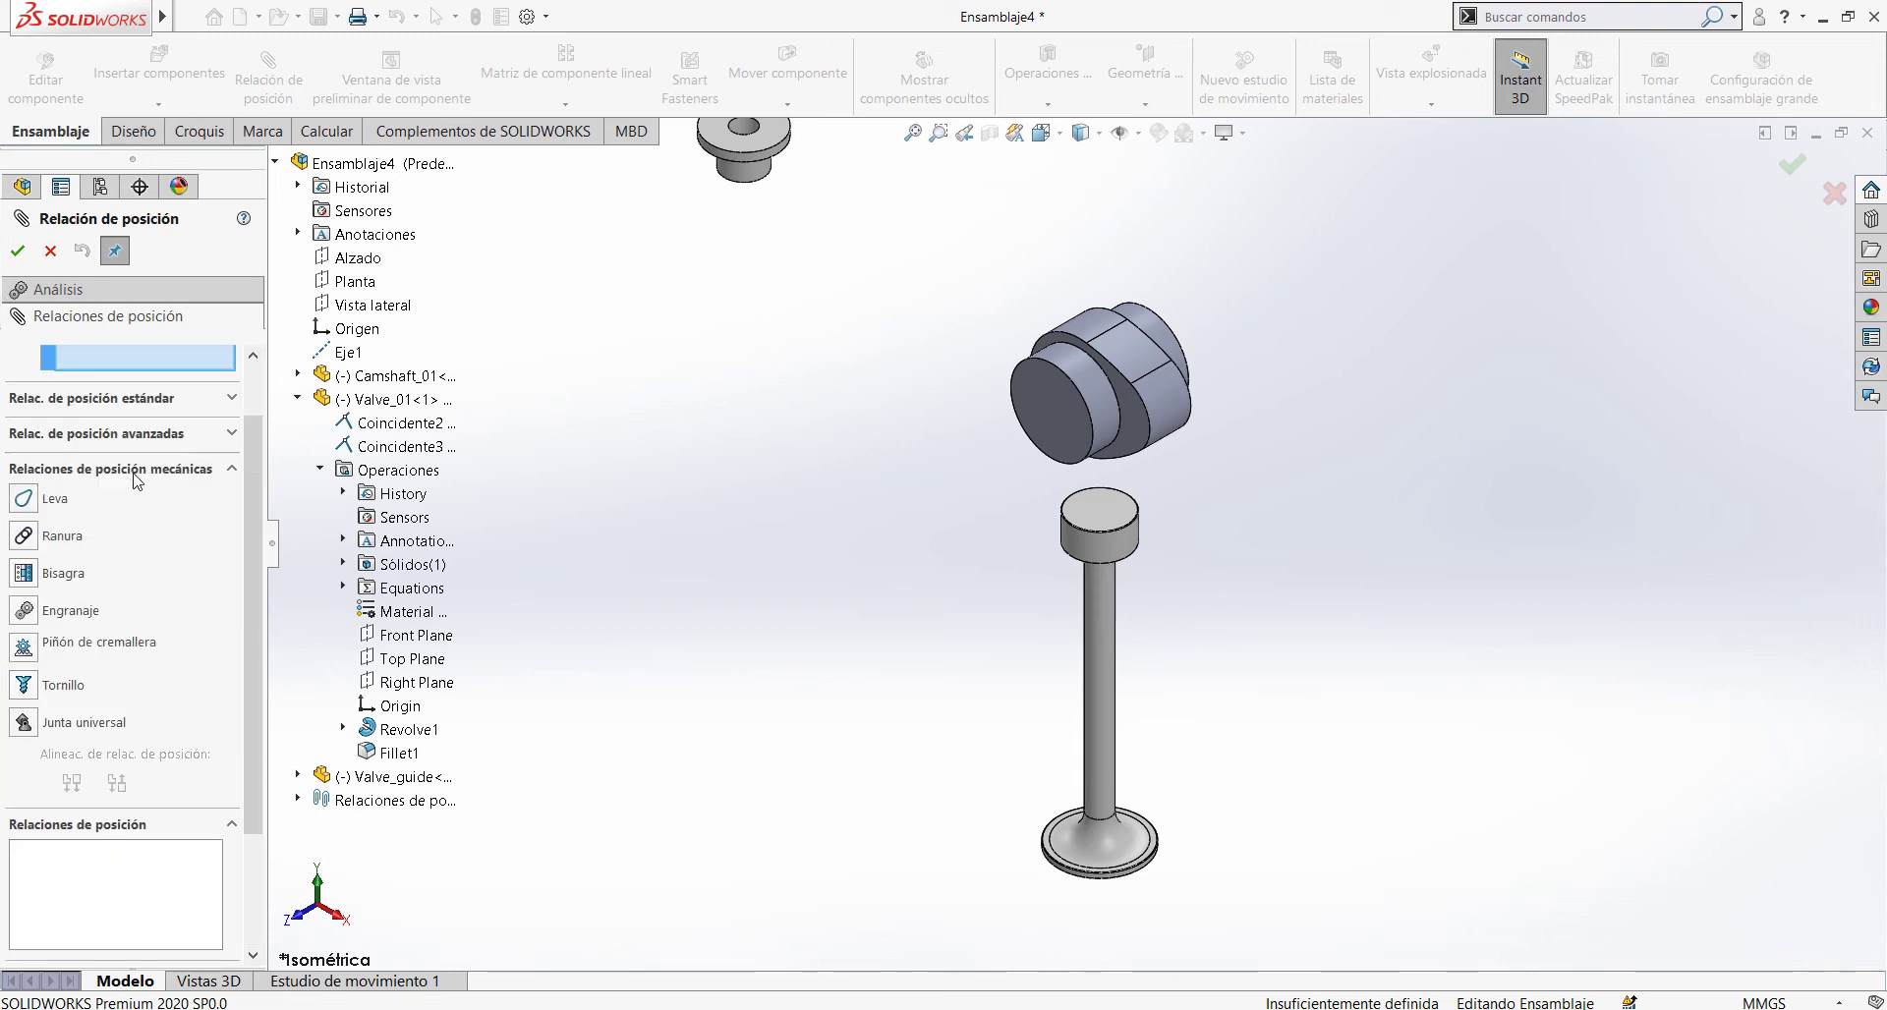
left_click(30, 500)
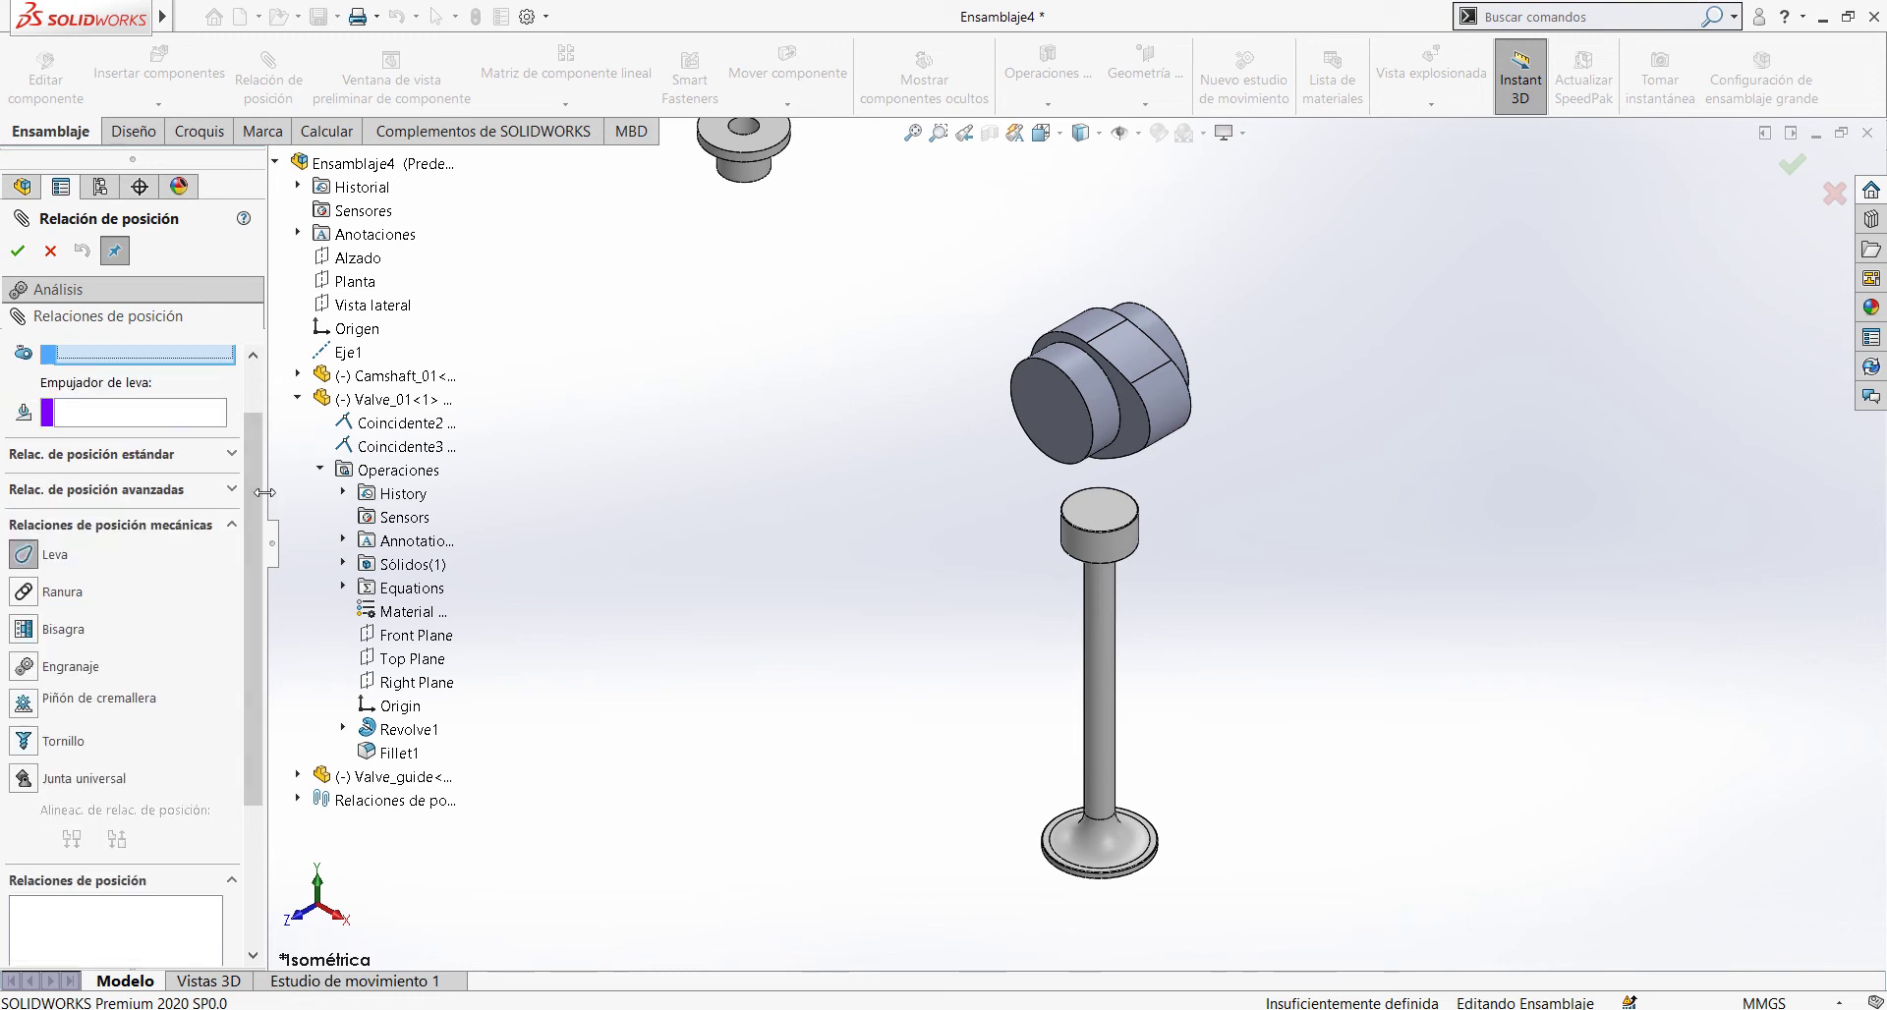
scroll(138, 442, "up", 2)
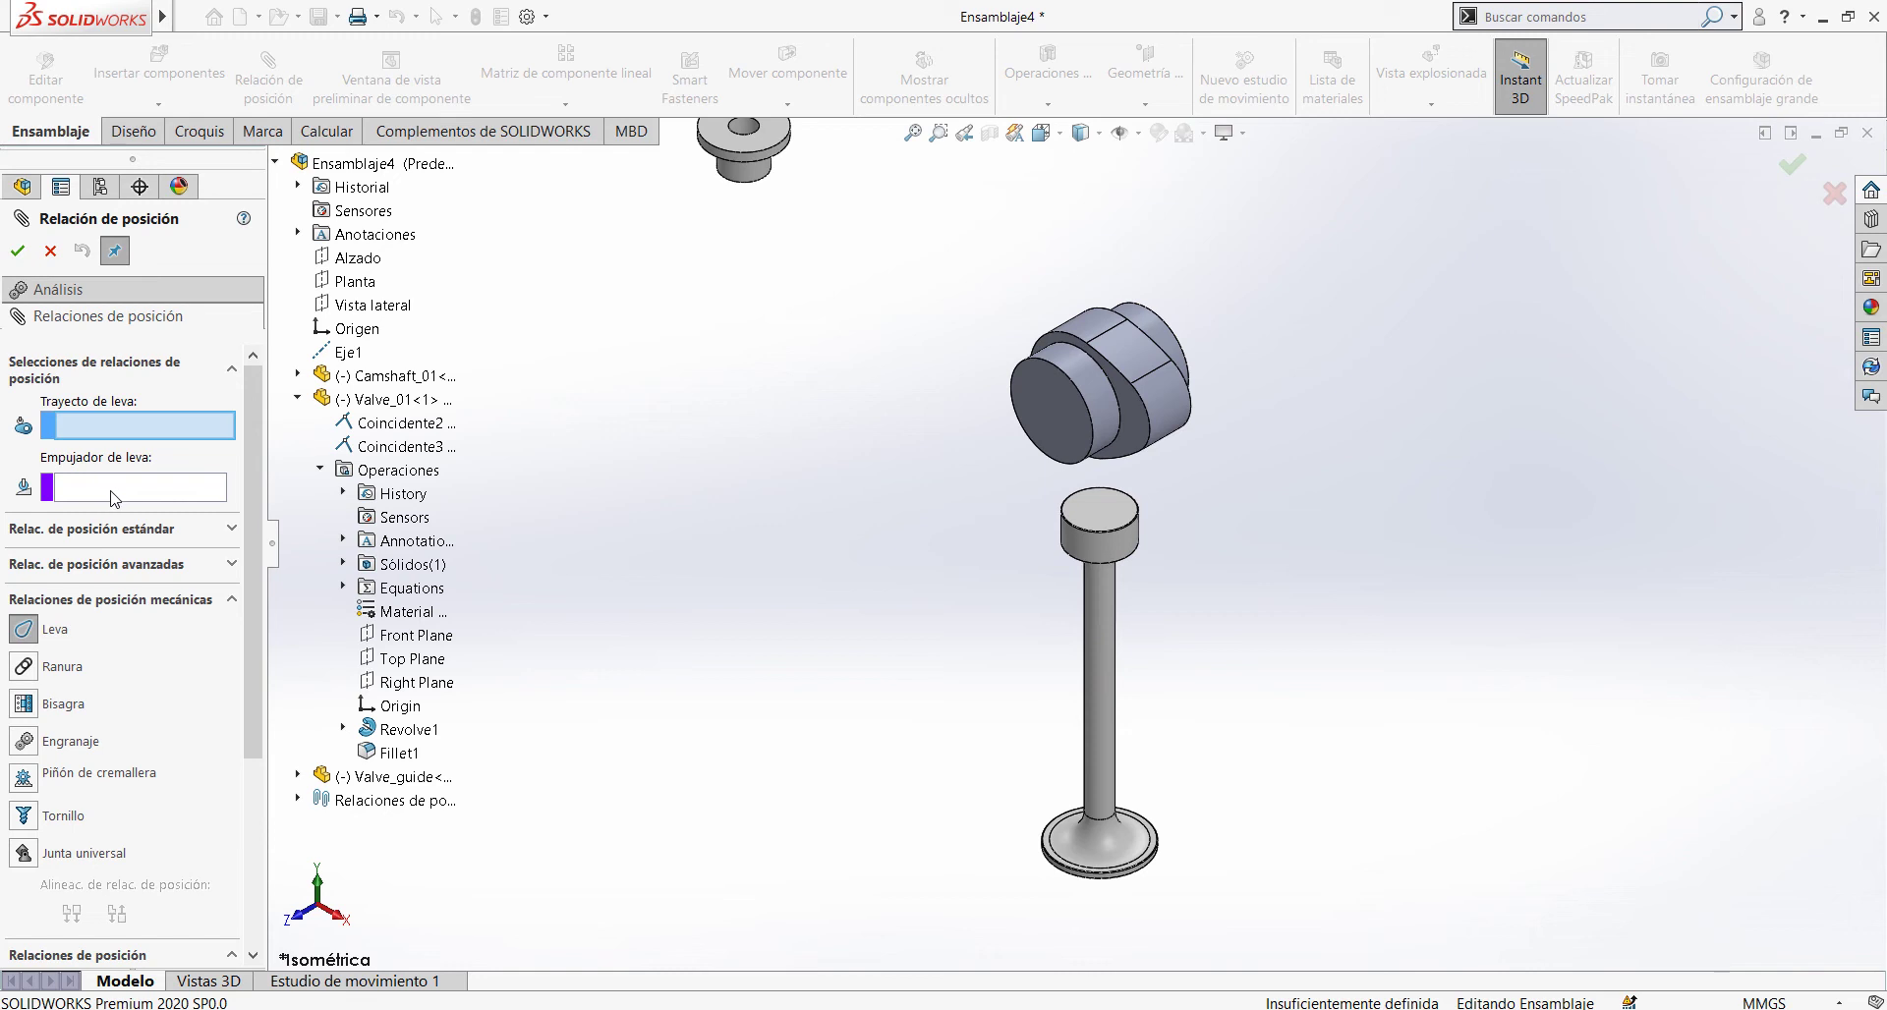
left_click(83, 424)
left_click(1155, 391)
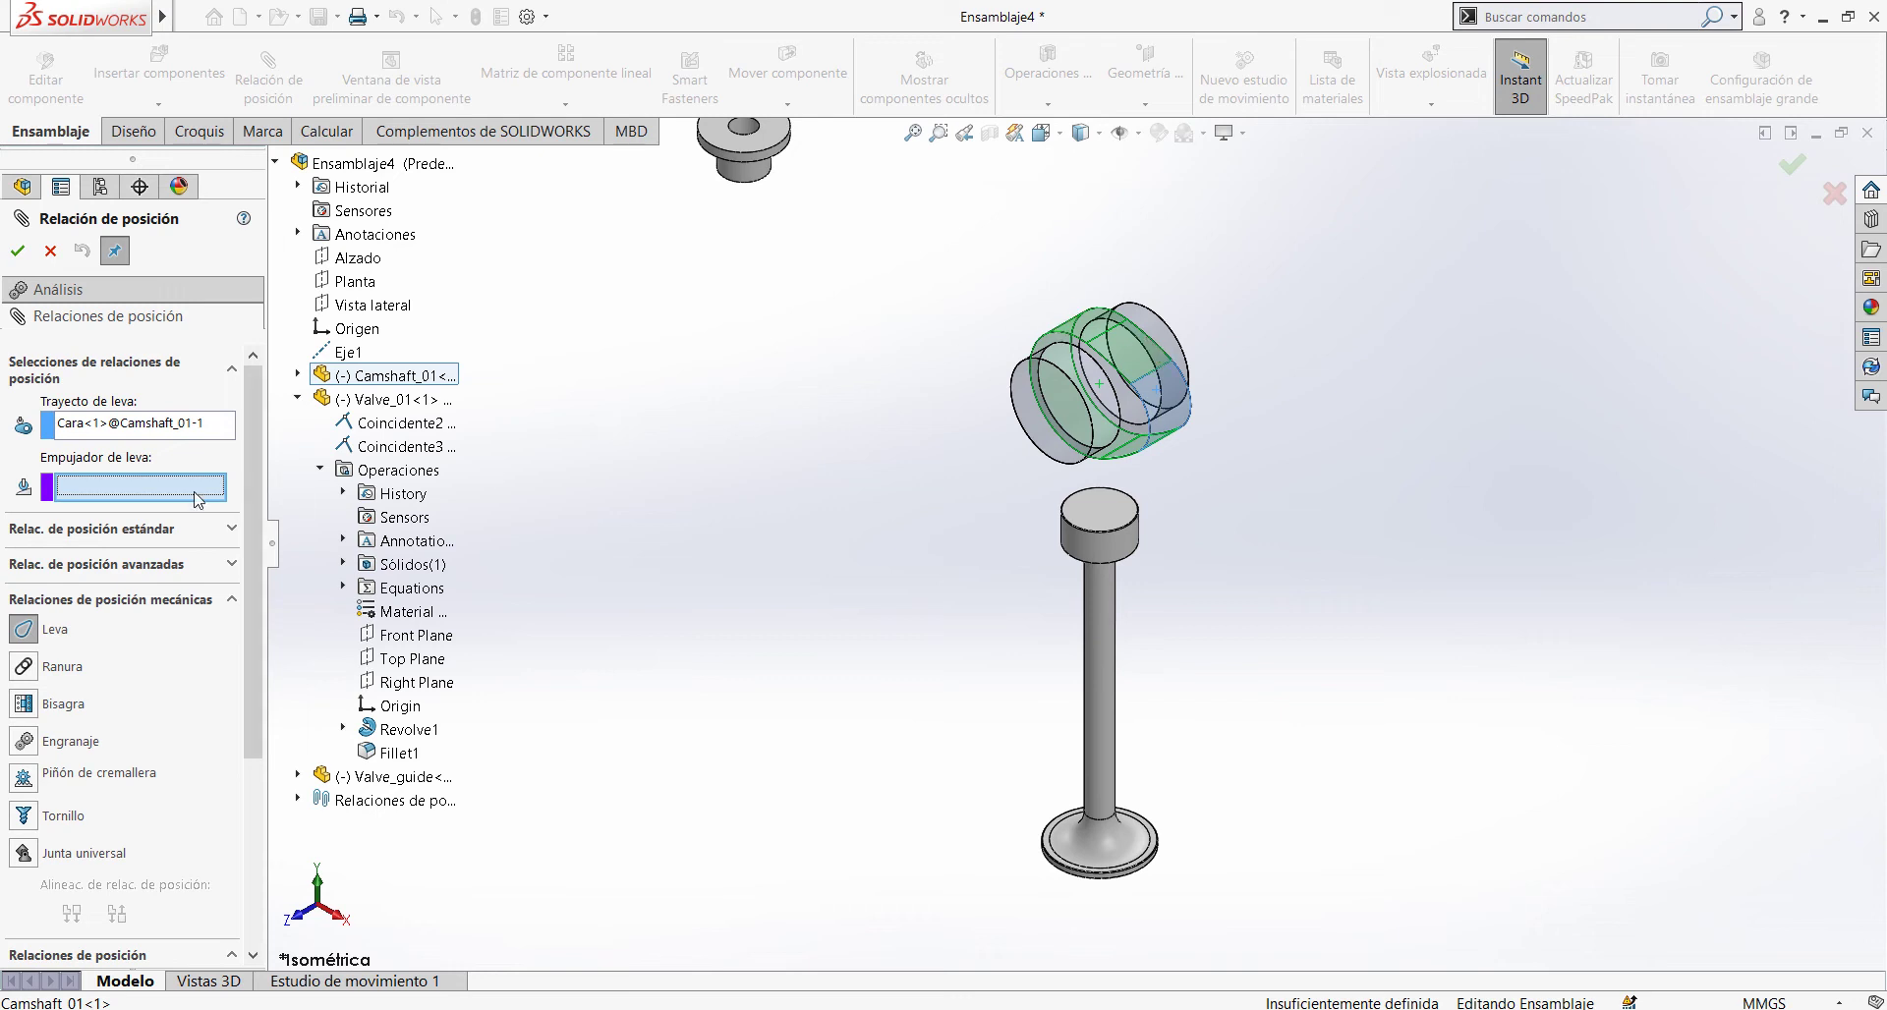
left_click(1099, 510)
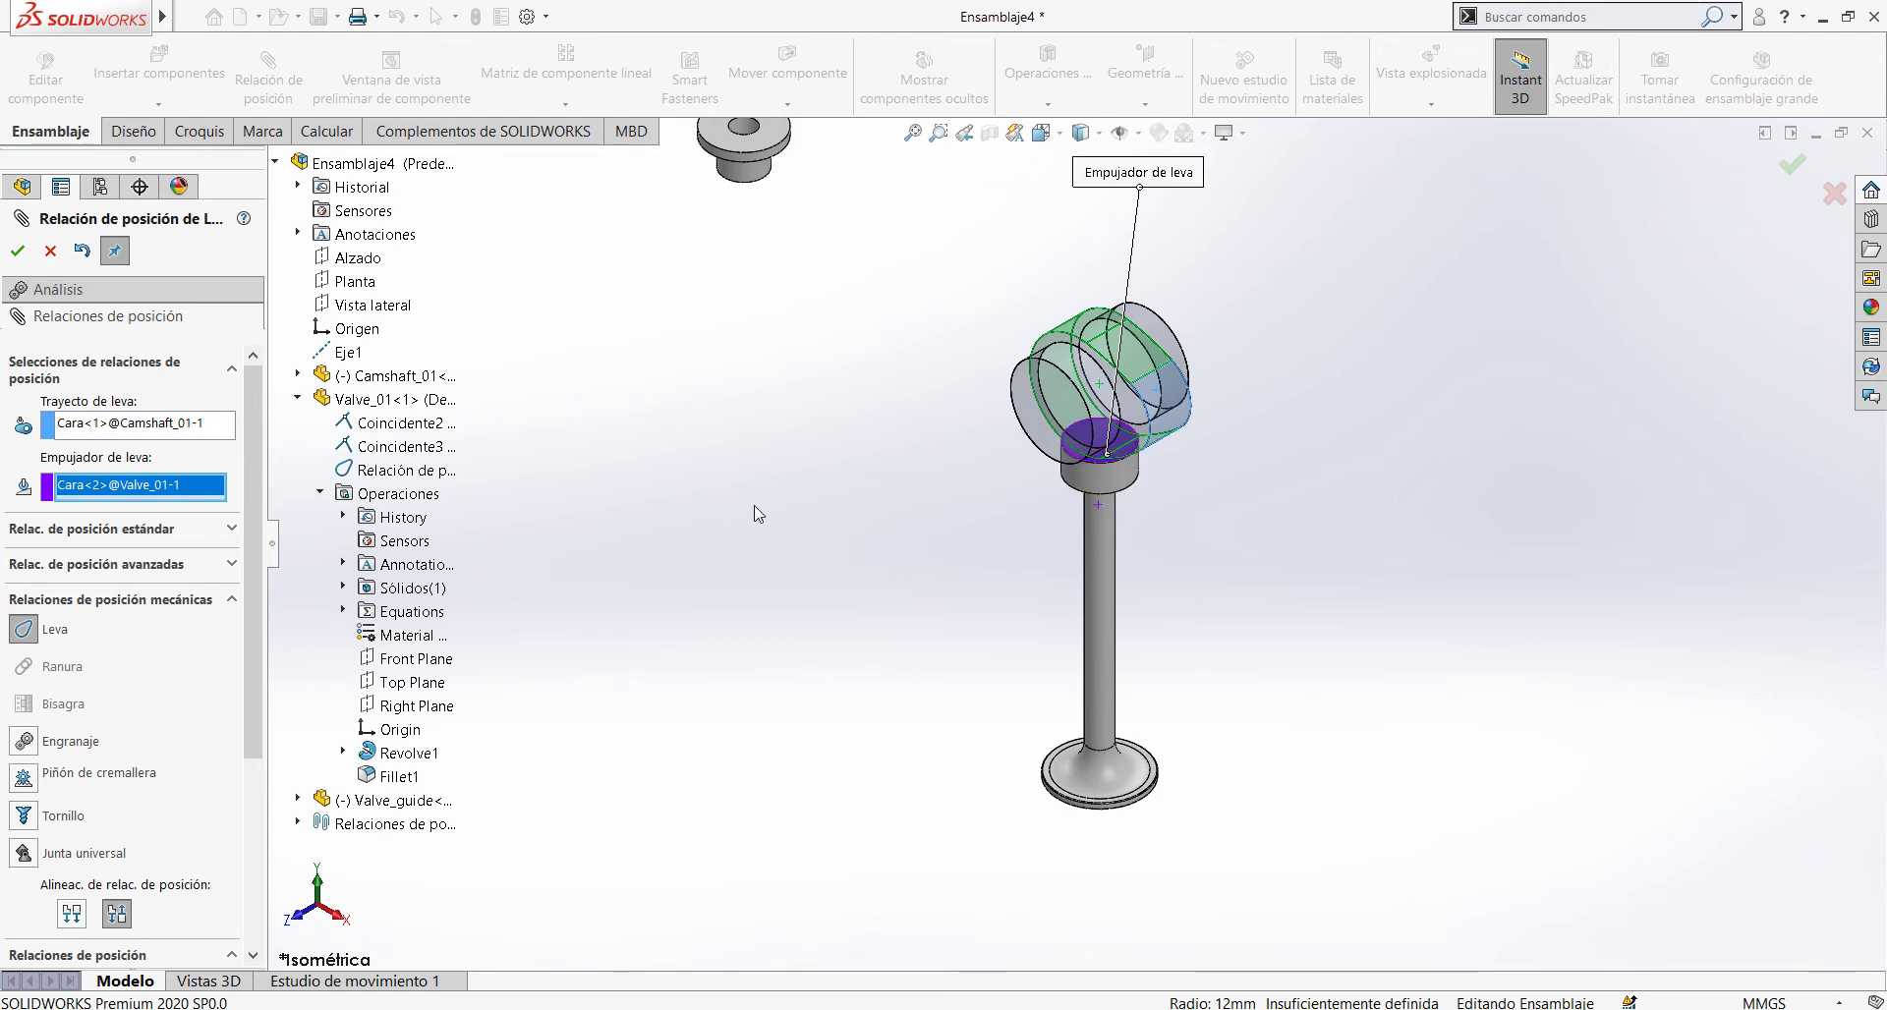
left_click(18, 250)
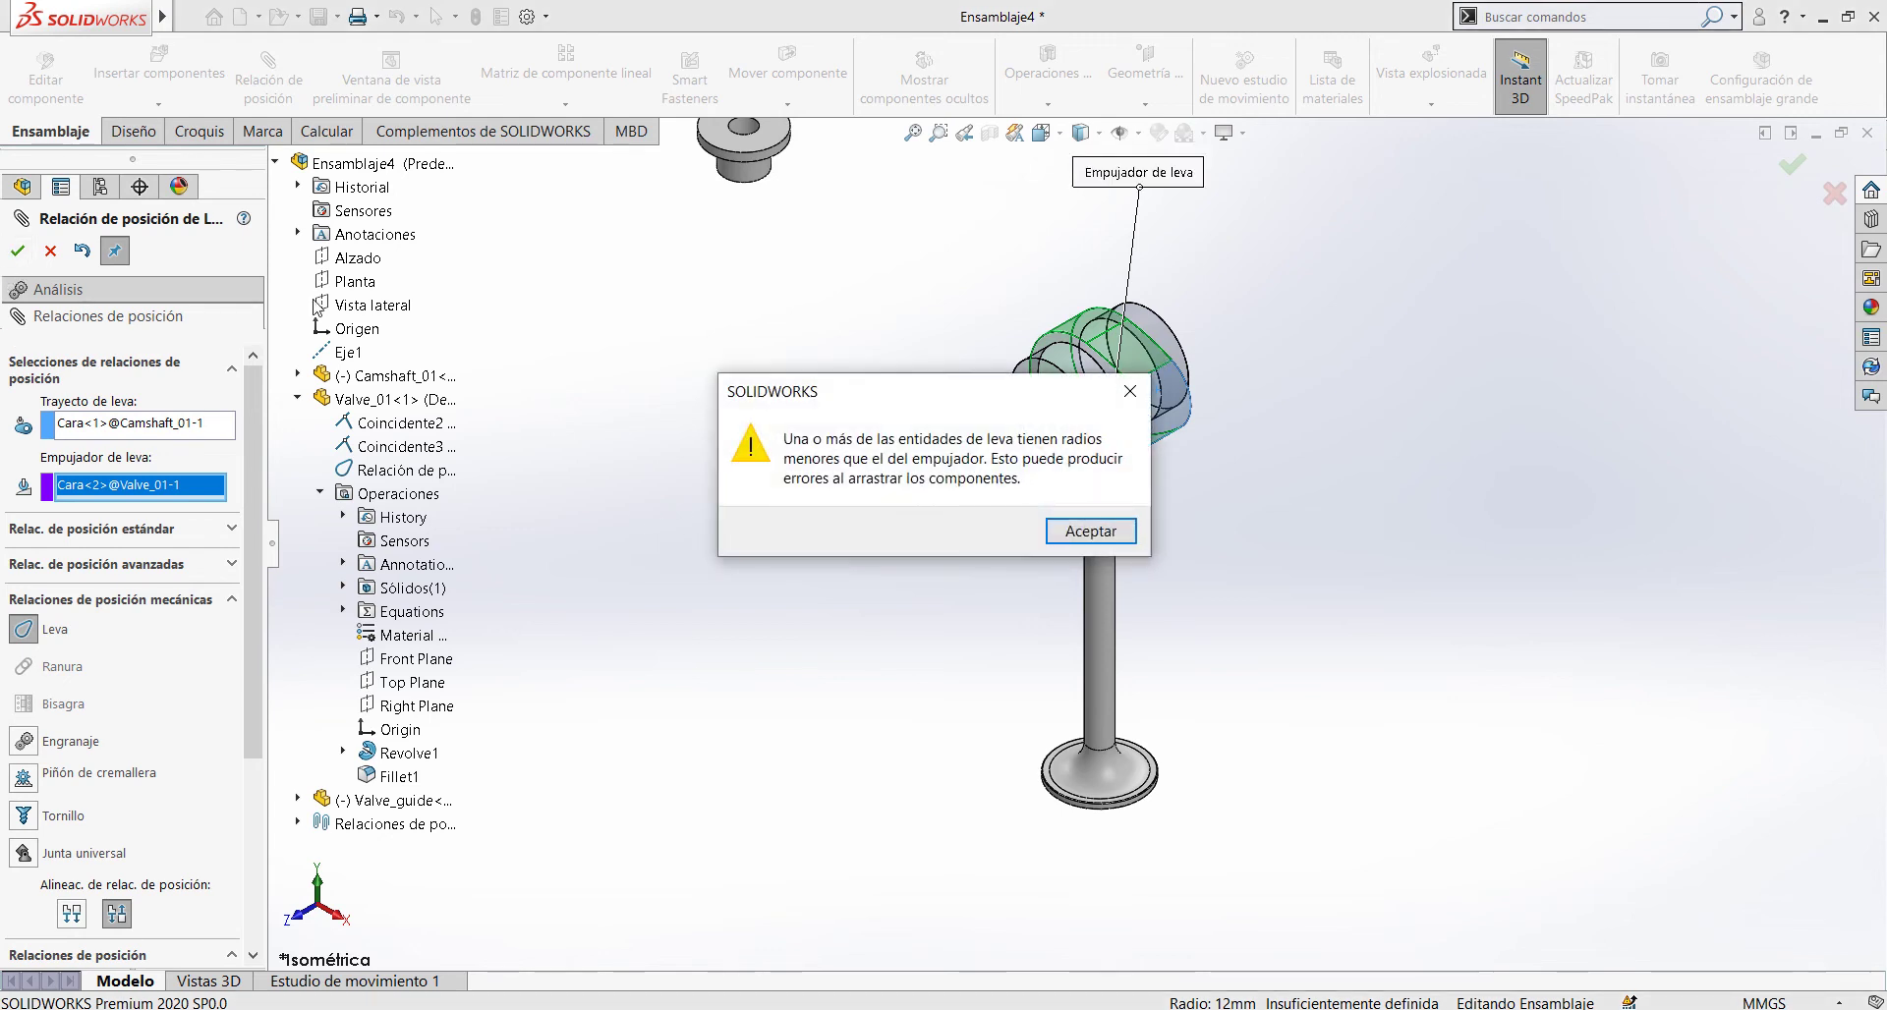
left_click_drag(851, 407, 606, 439)
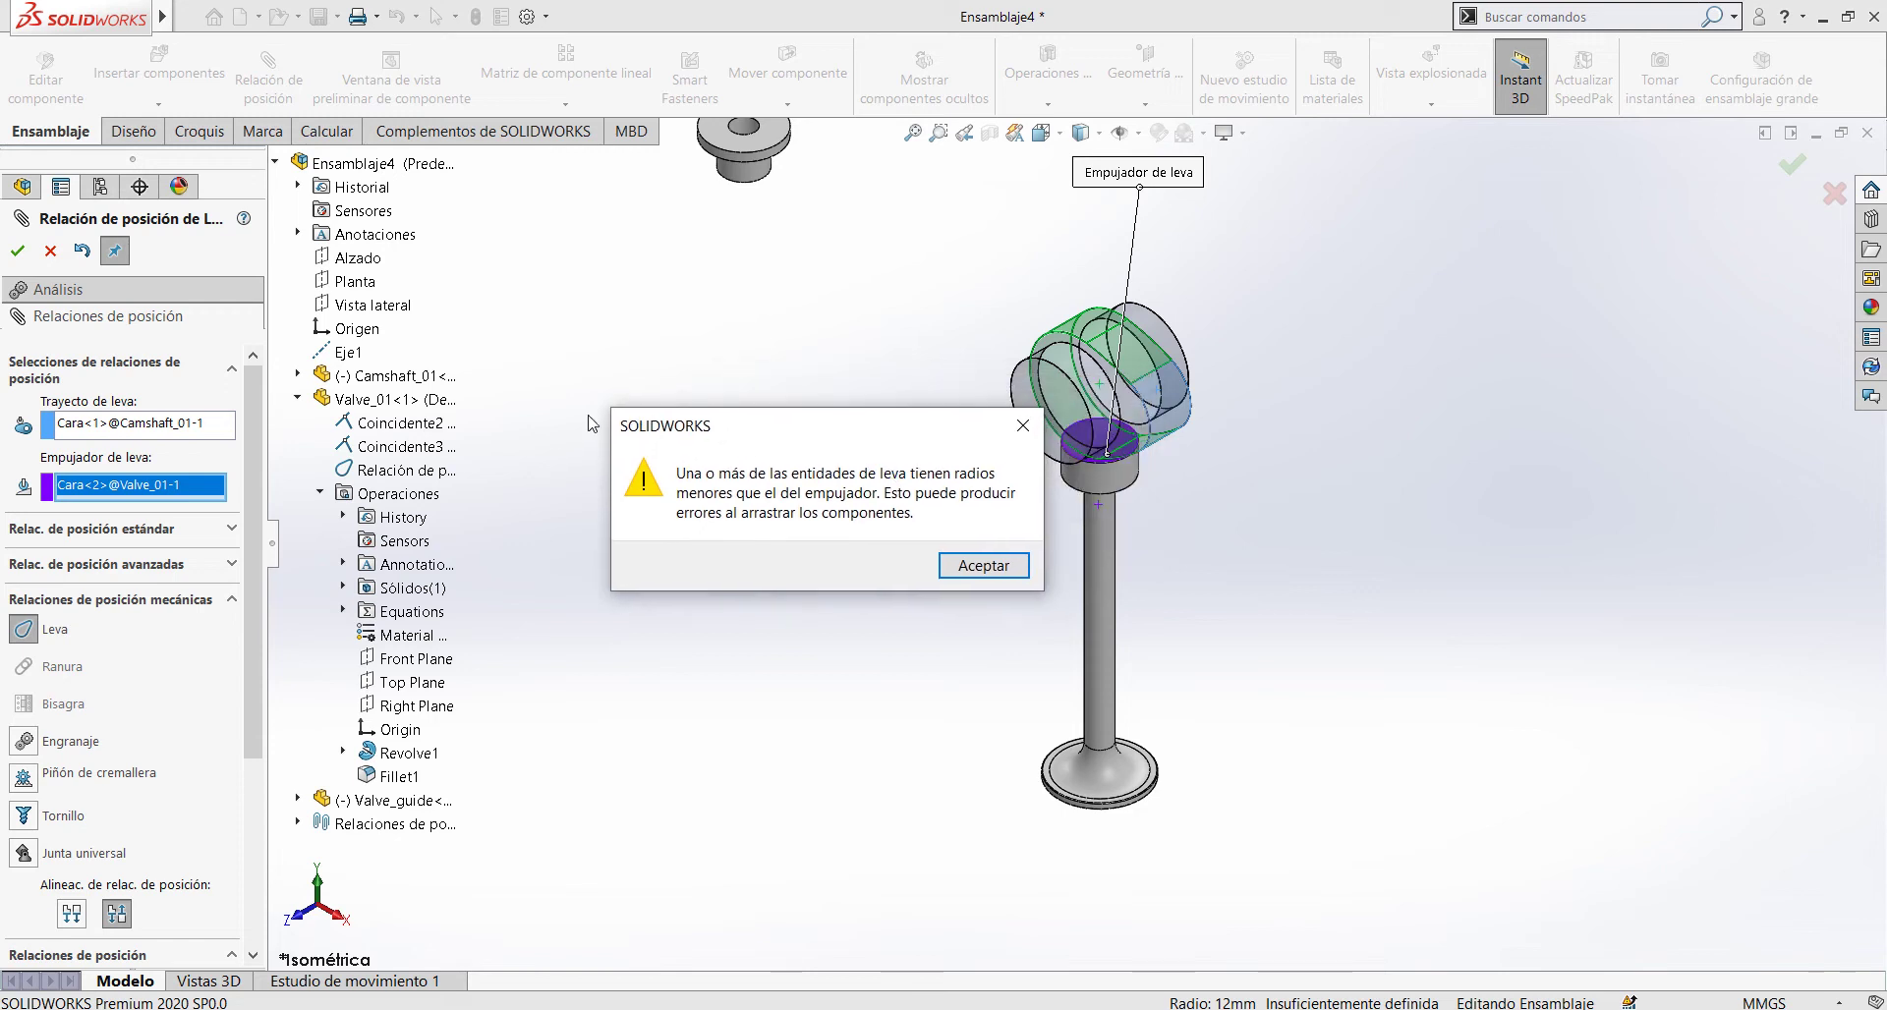
left_click(966, 567)
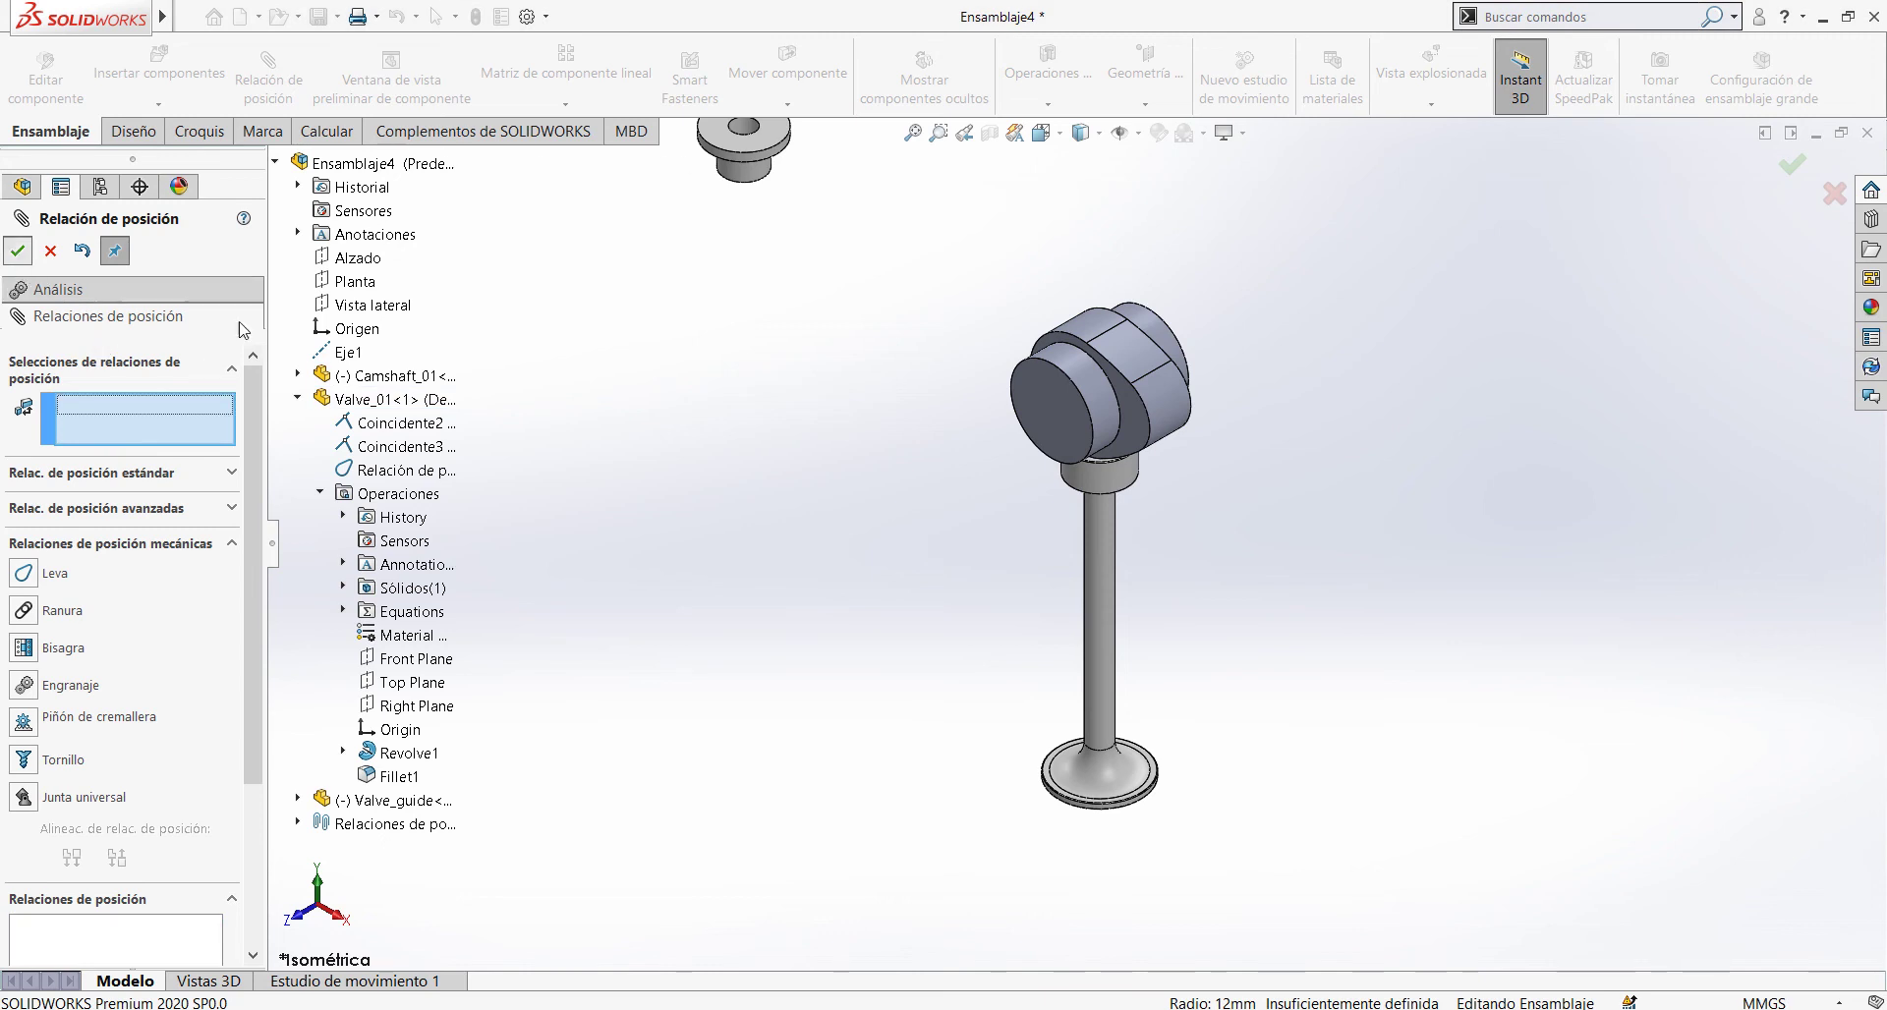
left_click(17, 251)
left_click_drag(1157, 397, 1297, 325)
left_click(828, 188)
Step: Move the valve guide onto the valve stem and mate its lower cylindrical face concentric with the stem
left_click_drag(746, 153, 804, 453)
left_click(961, 462)
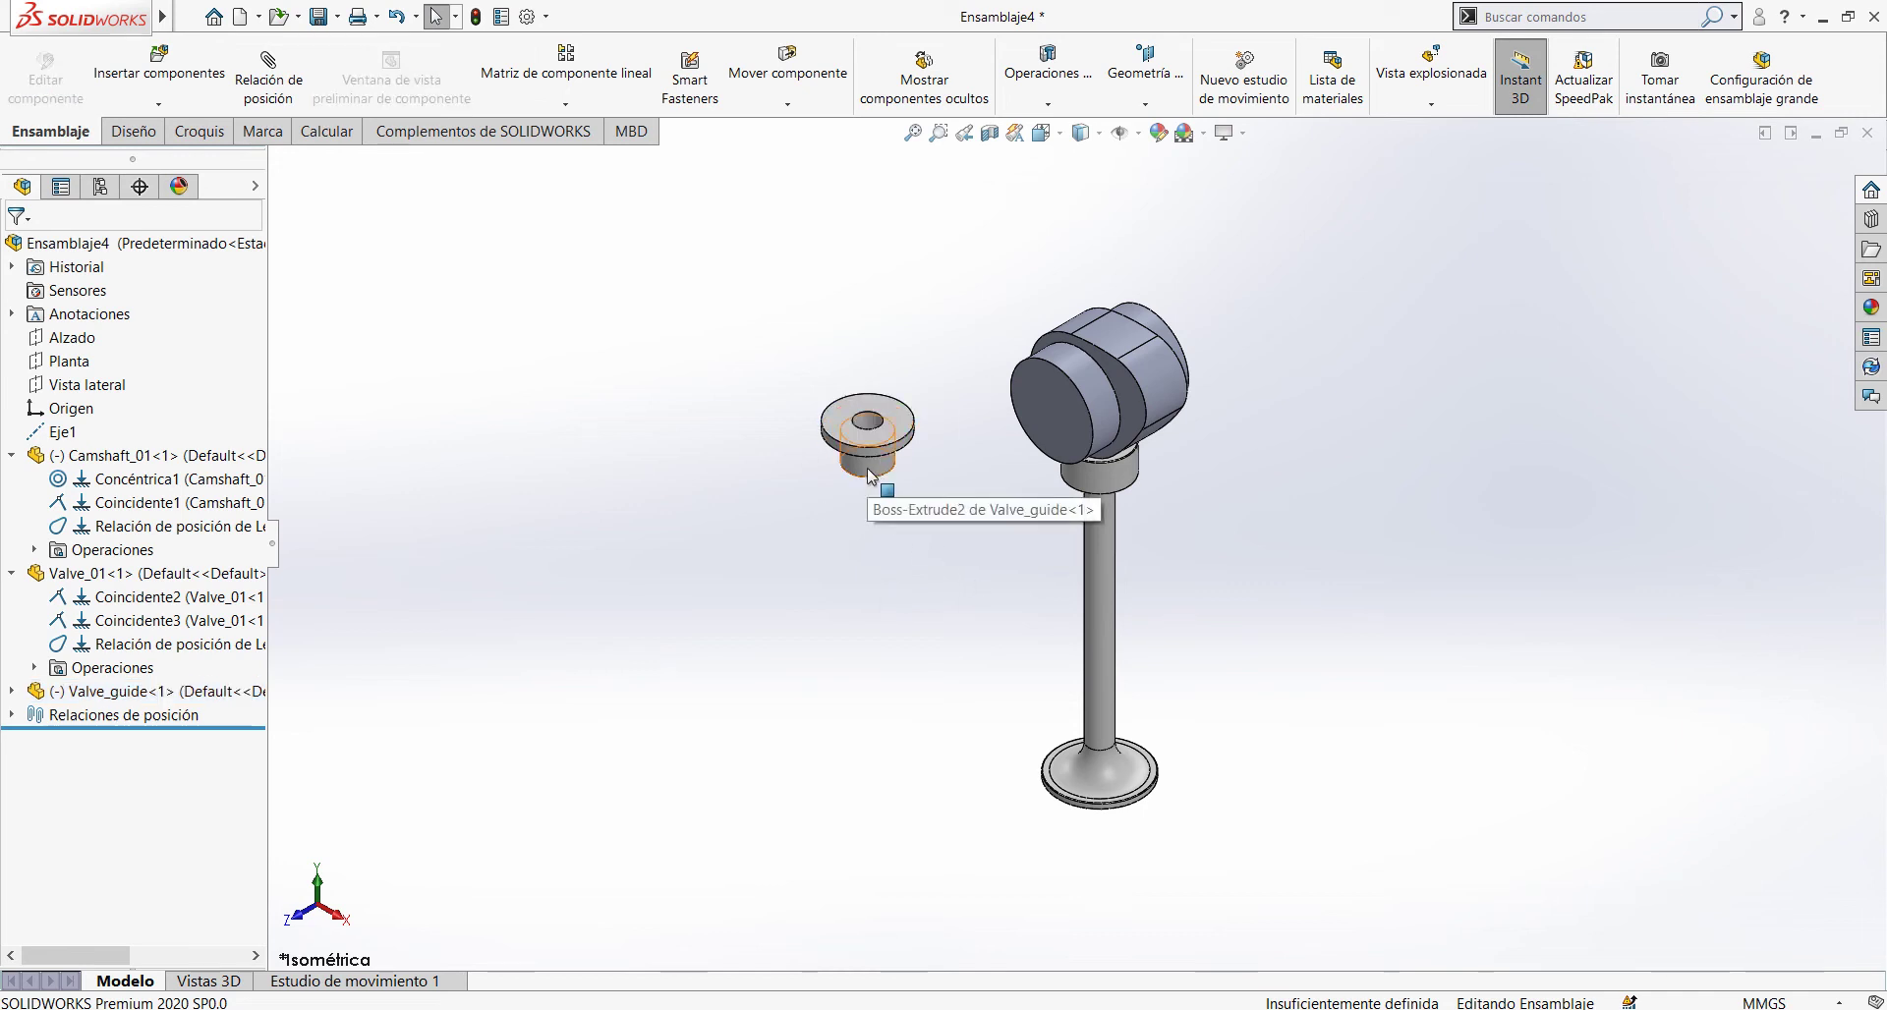
left_click_drag(860, 471, 1111, 625)
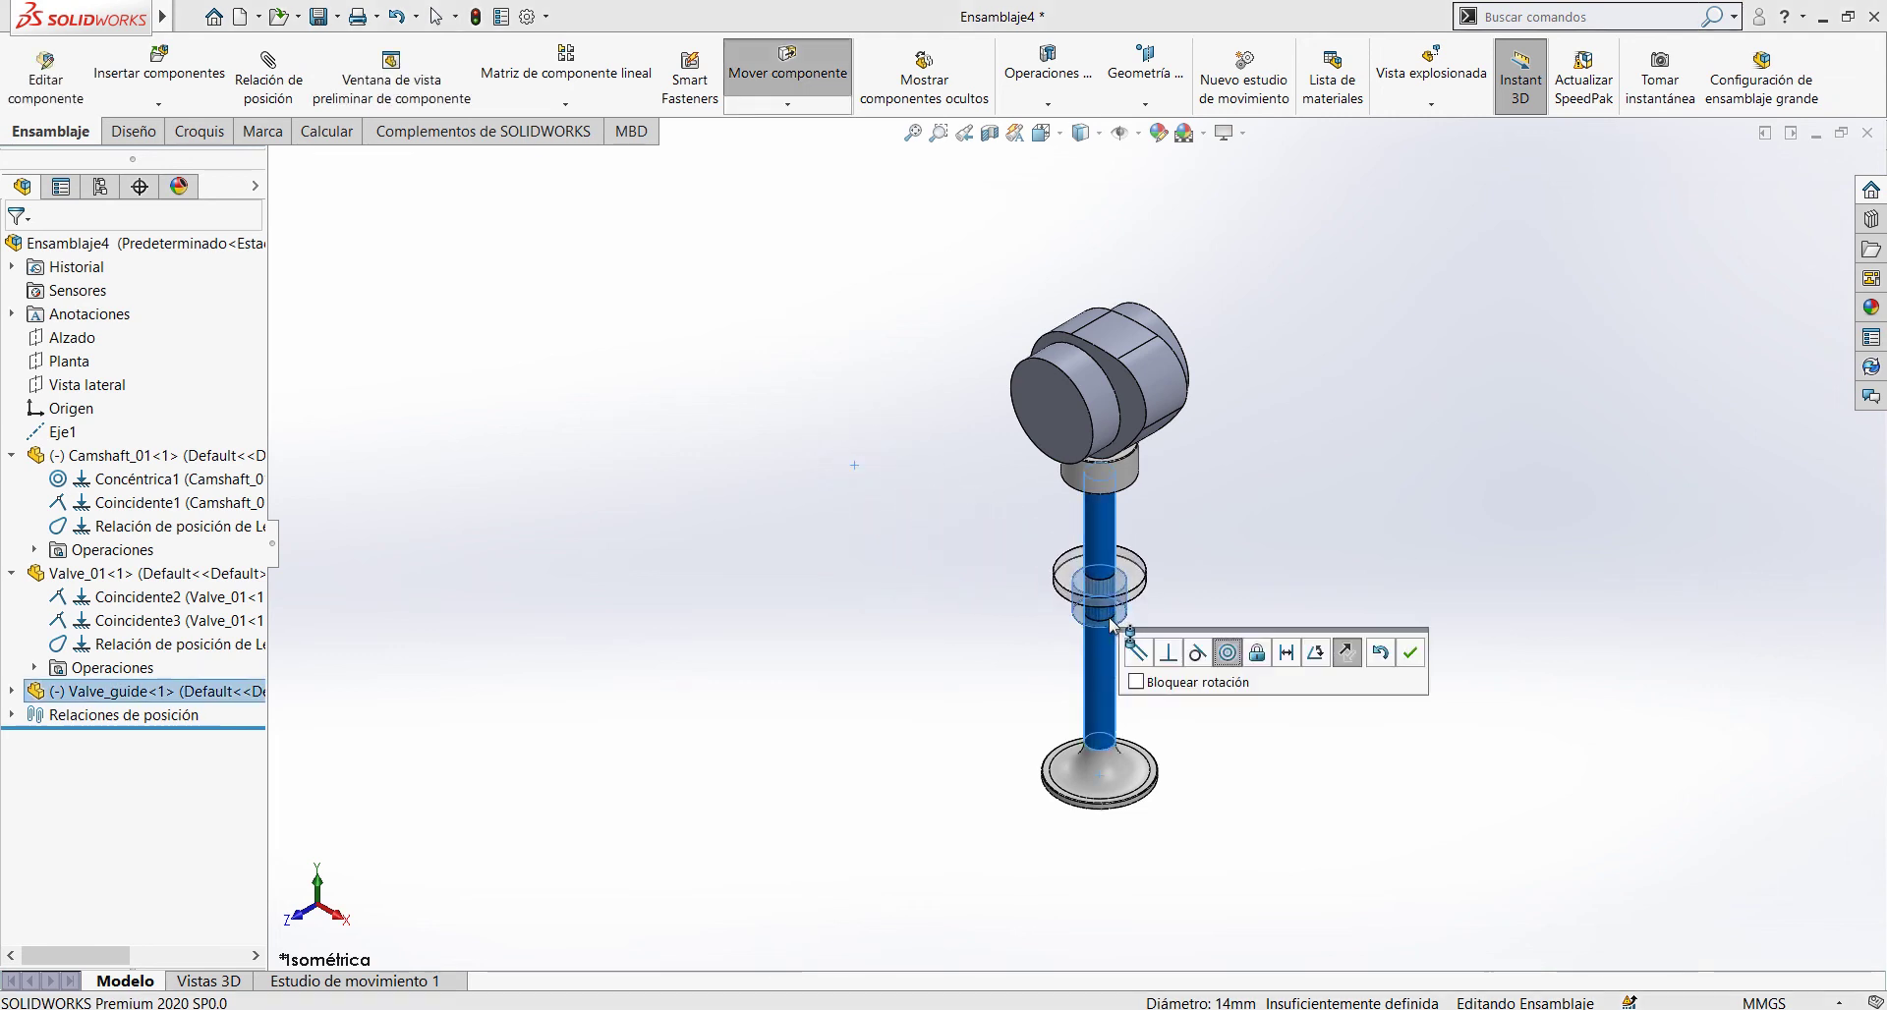
left_click(1410, 651)
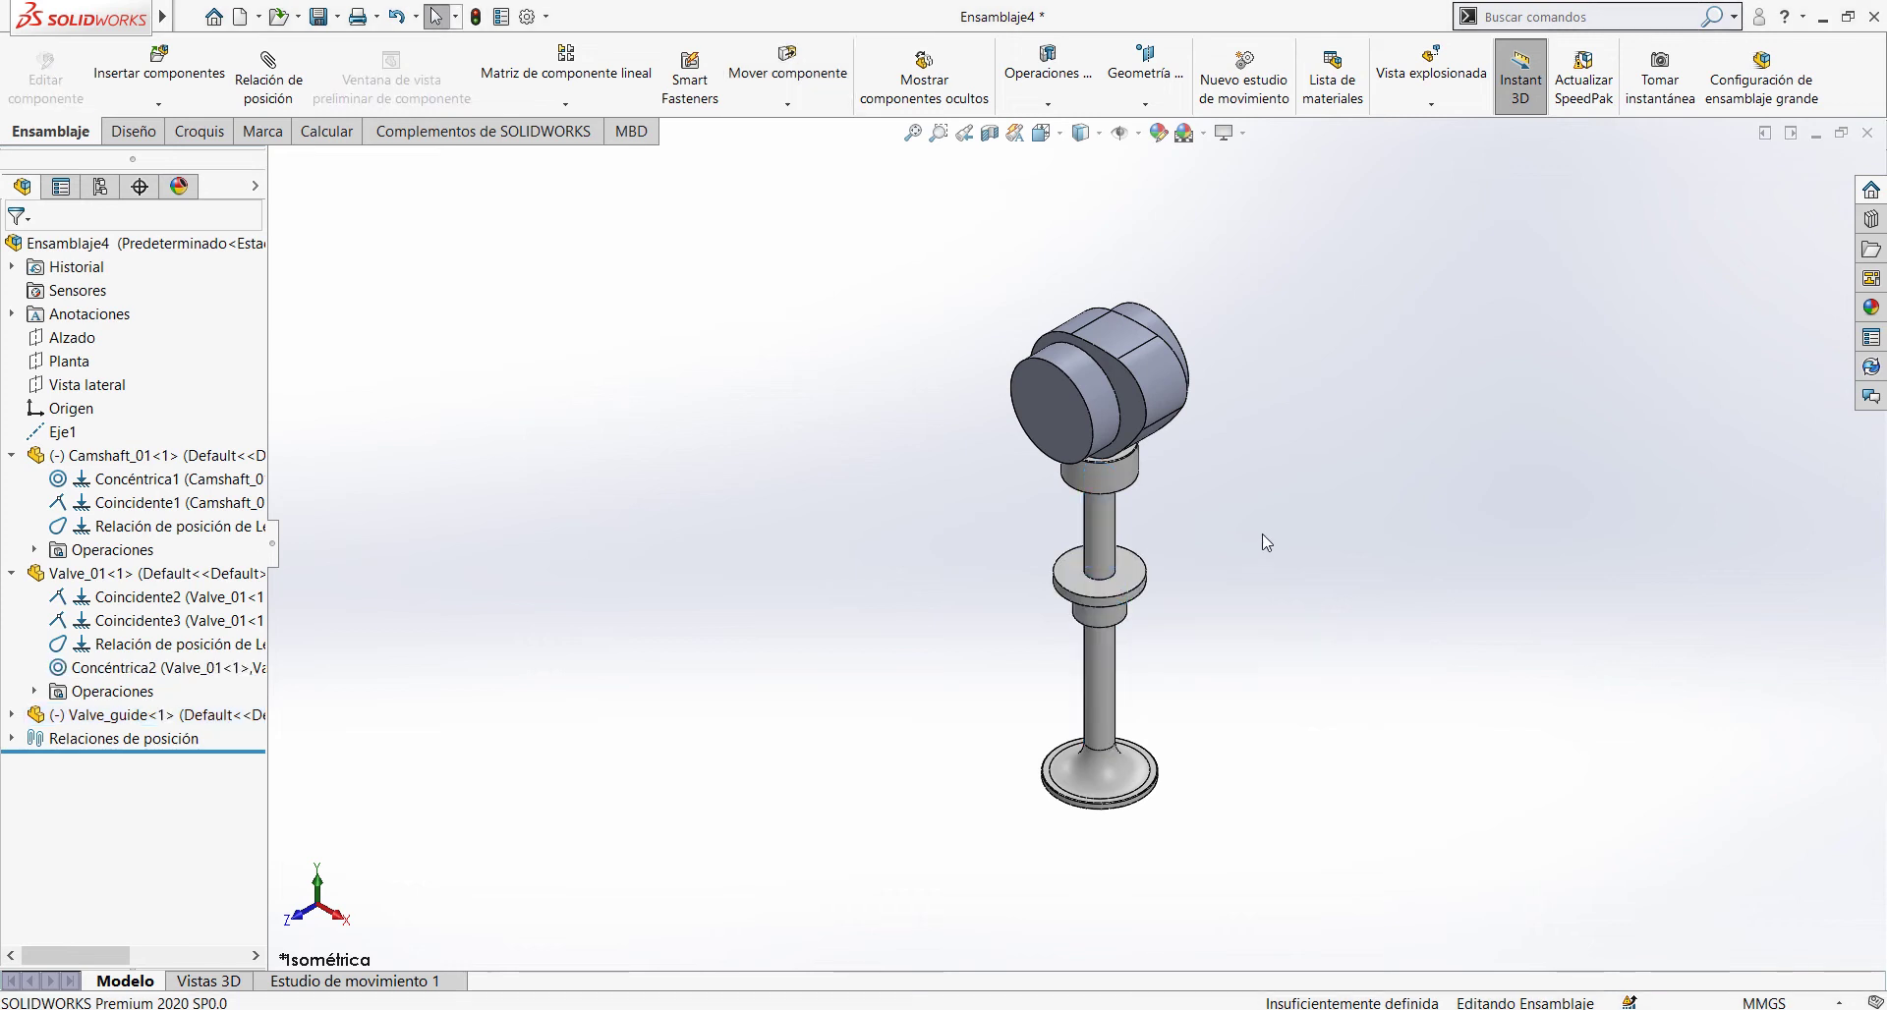
Step: Add a 70 mm distance mate between the assembly's Planta plane and the valve guide's Top Plane
left_click(267, 87)
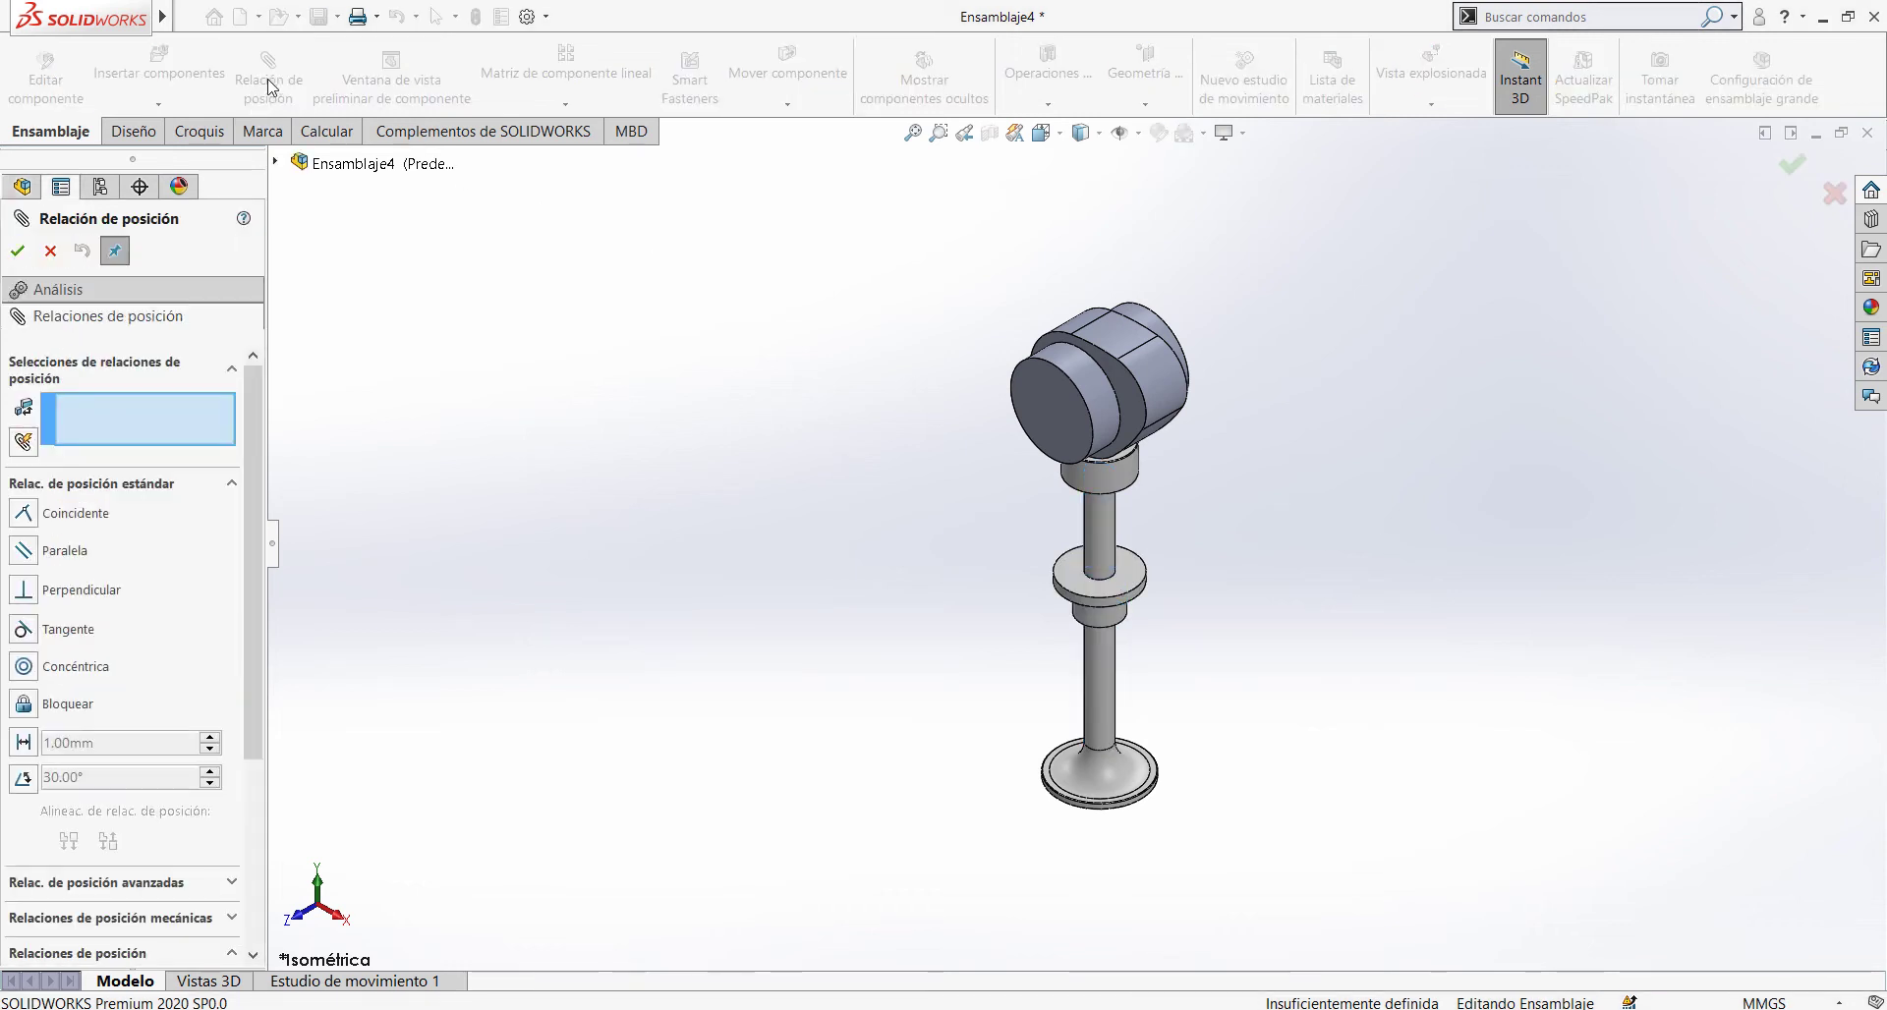
left_click(276, 163)
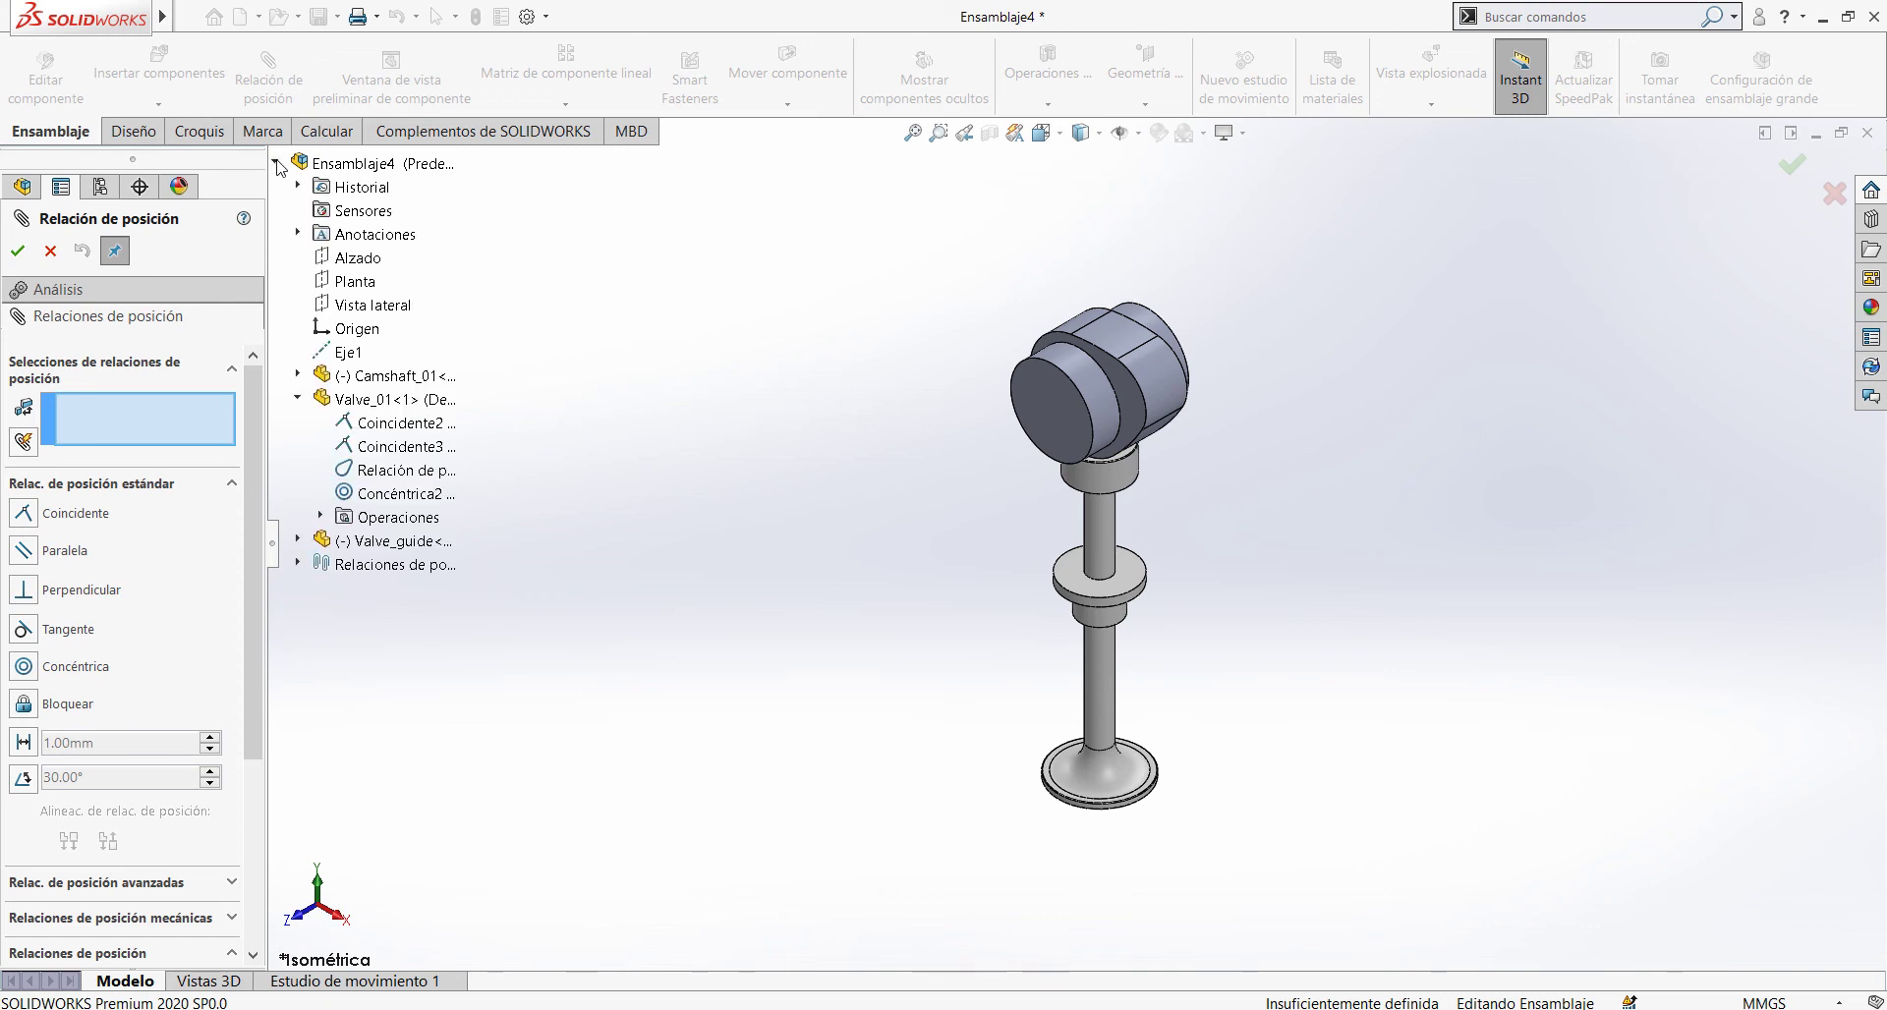
left_click(355, 282)
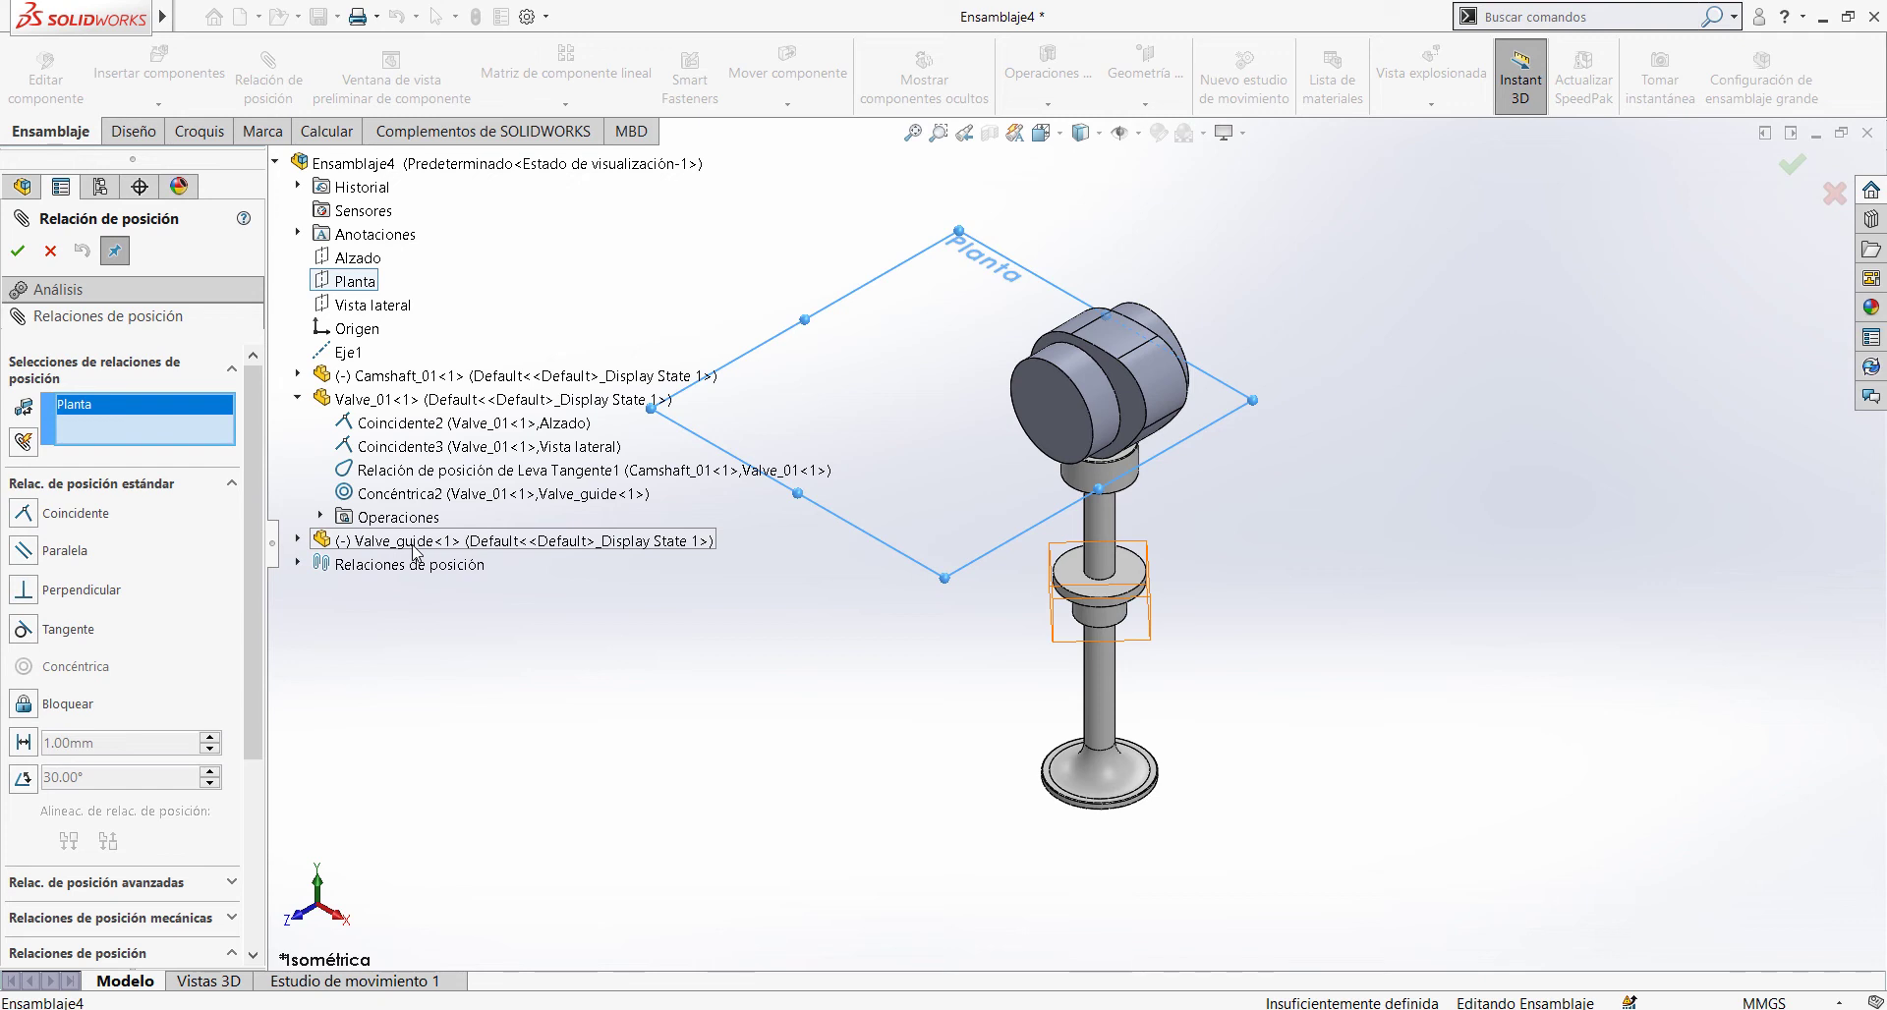
left_click(299, 400)
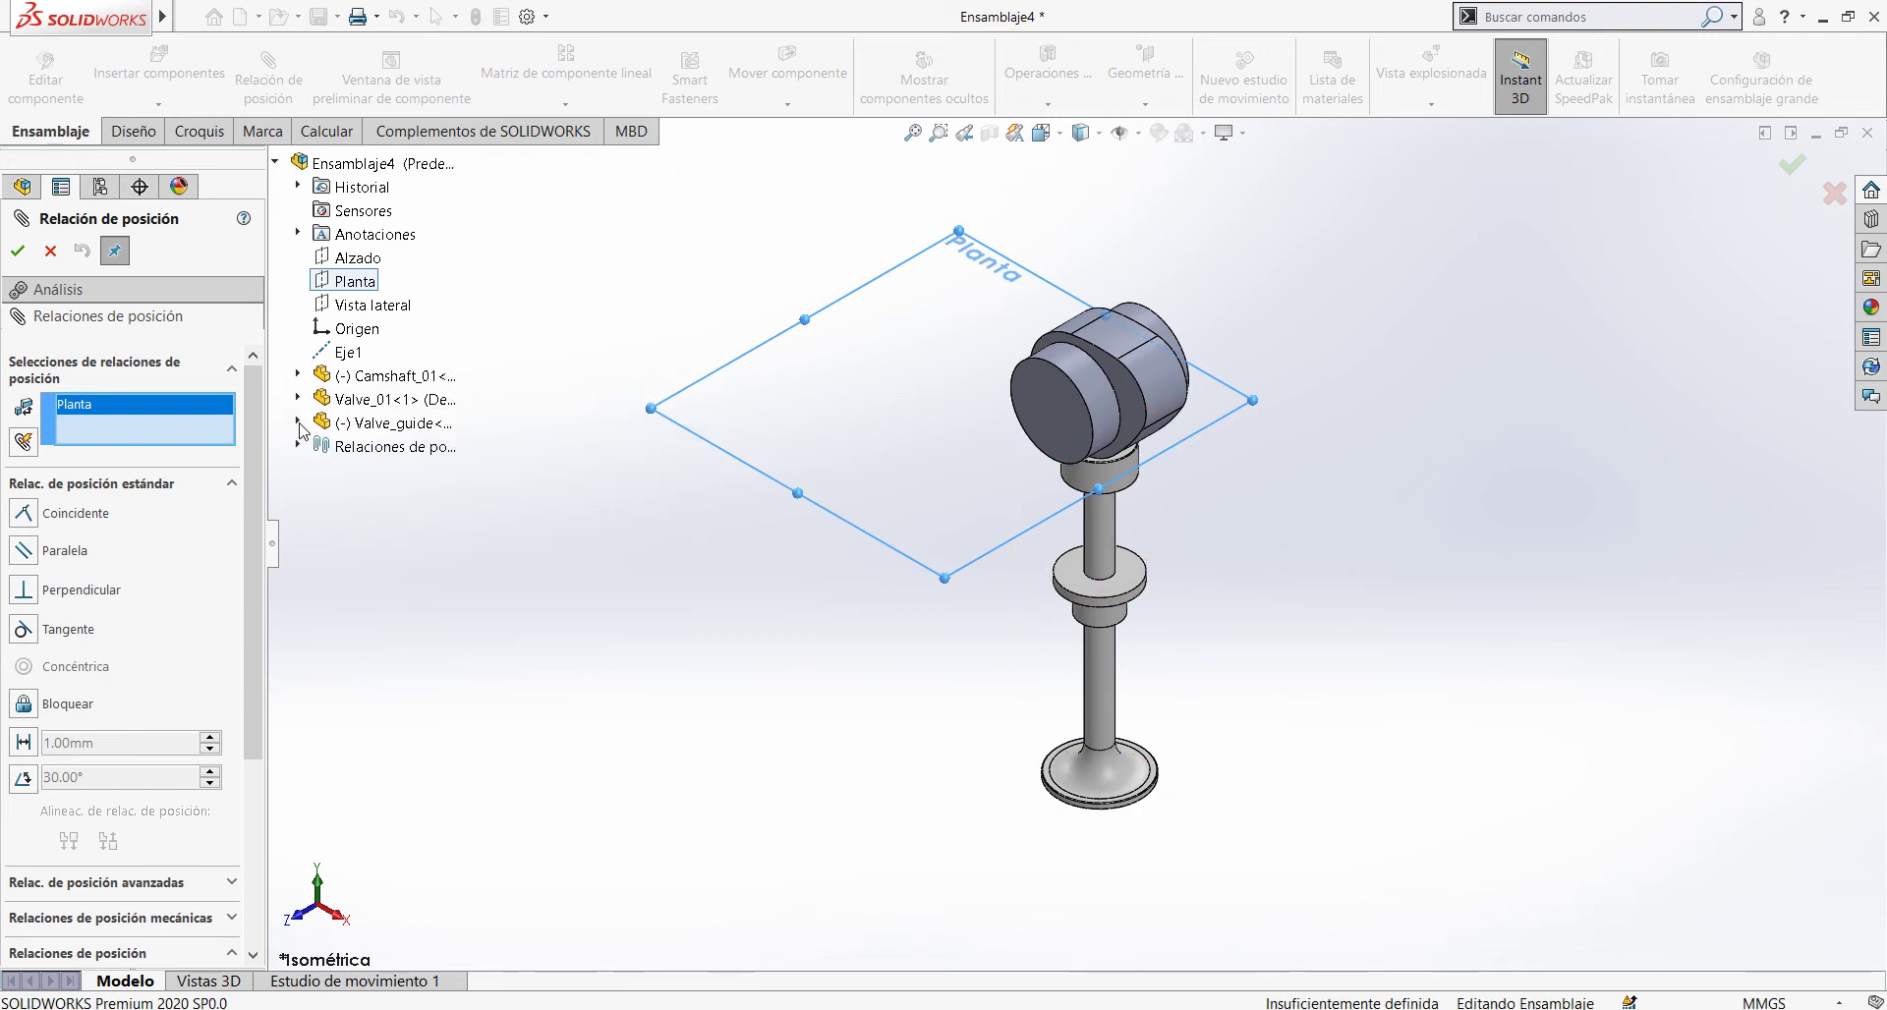
left_click(299, 423)
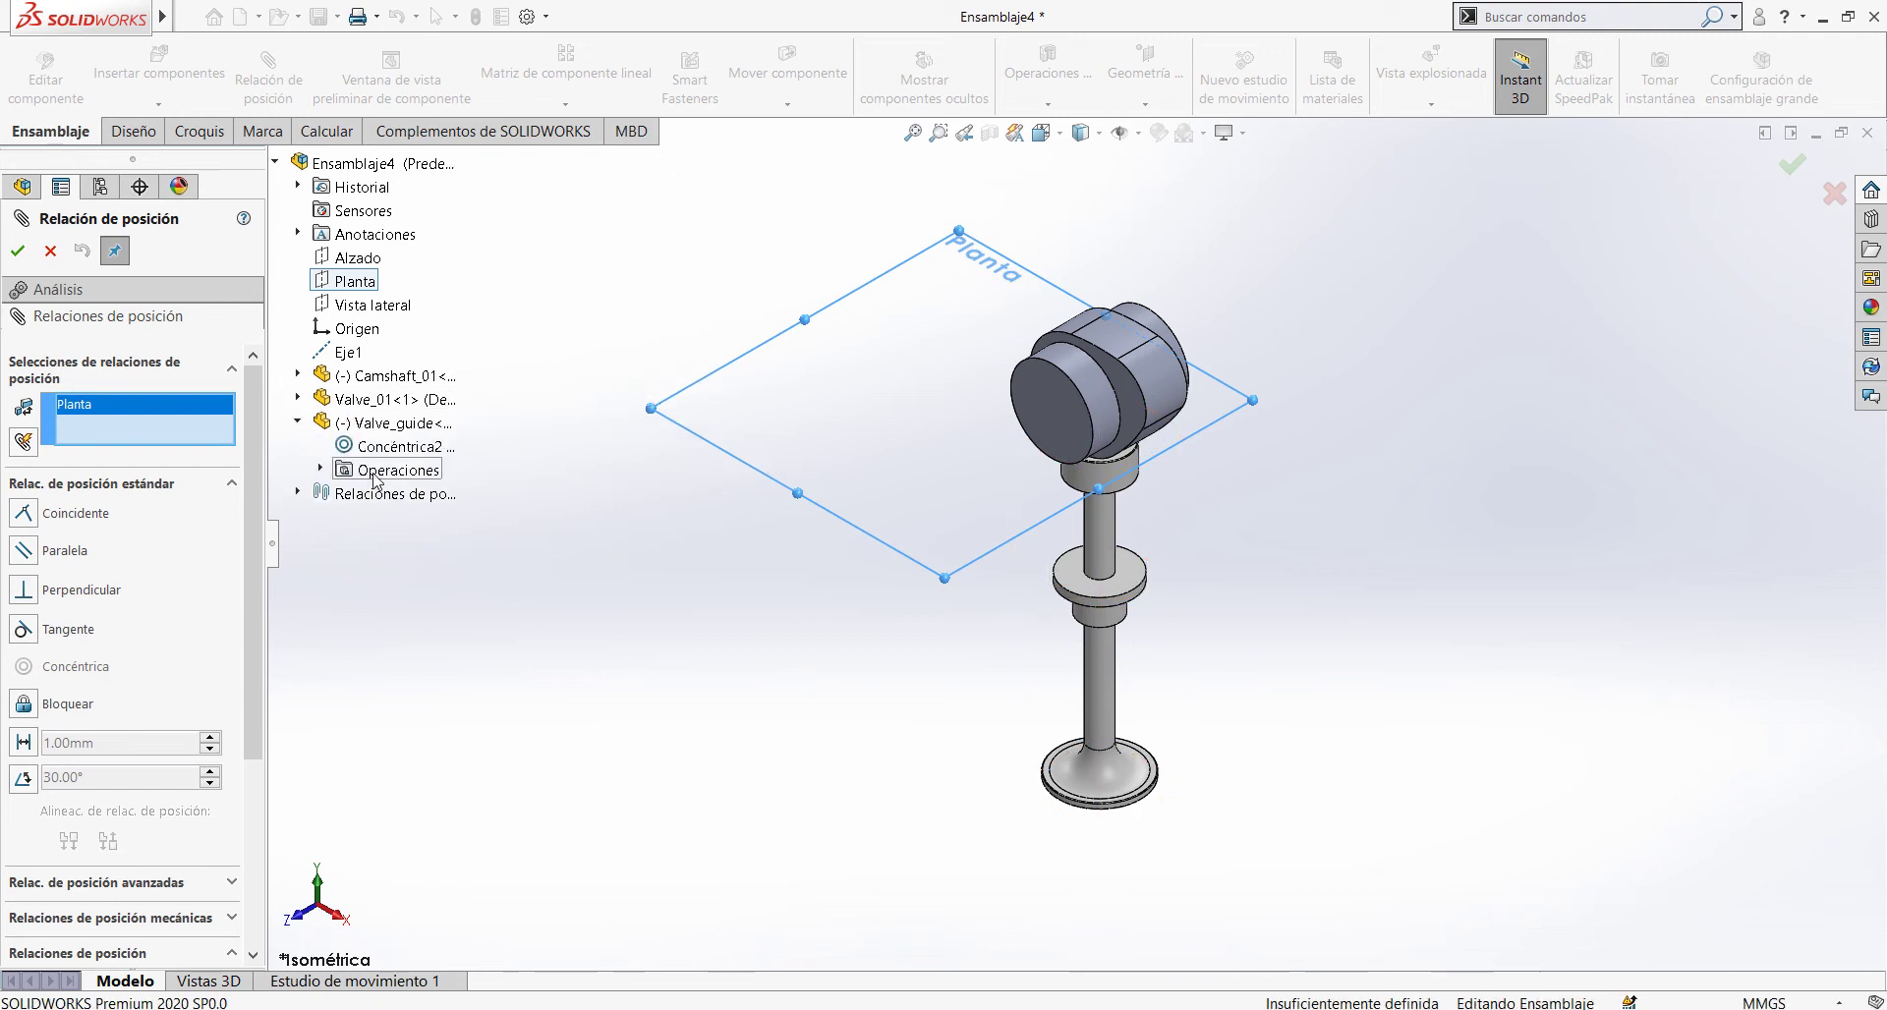
left_click(320, 471)
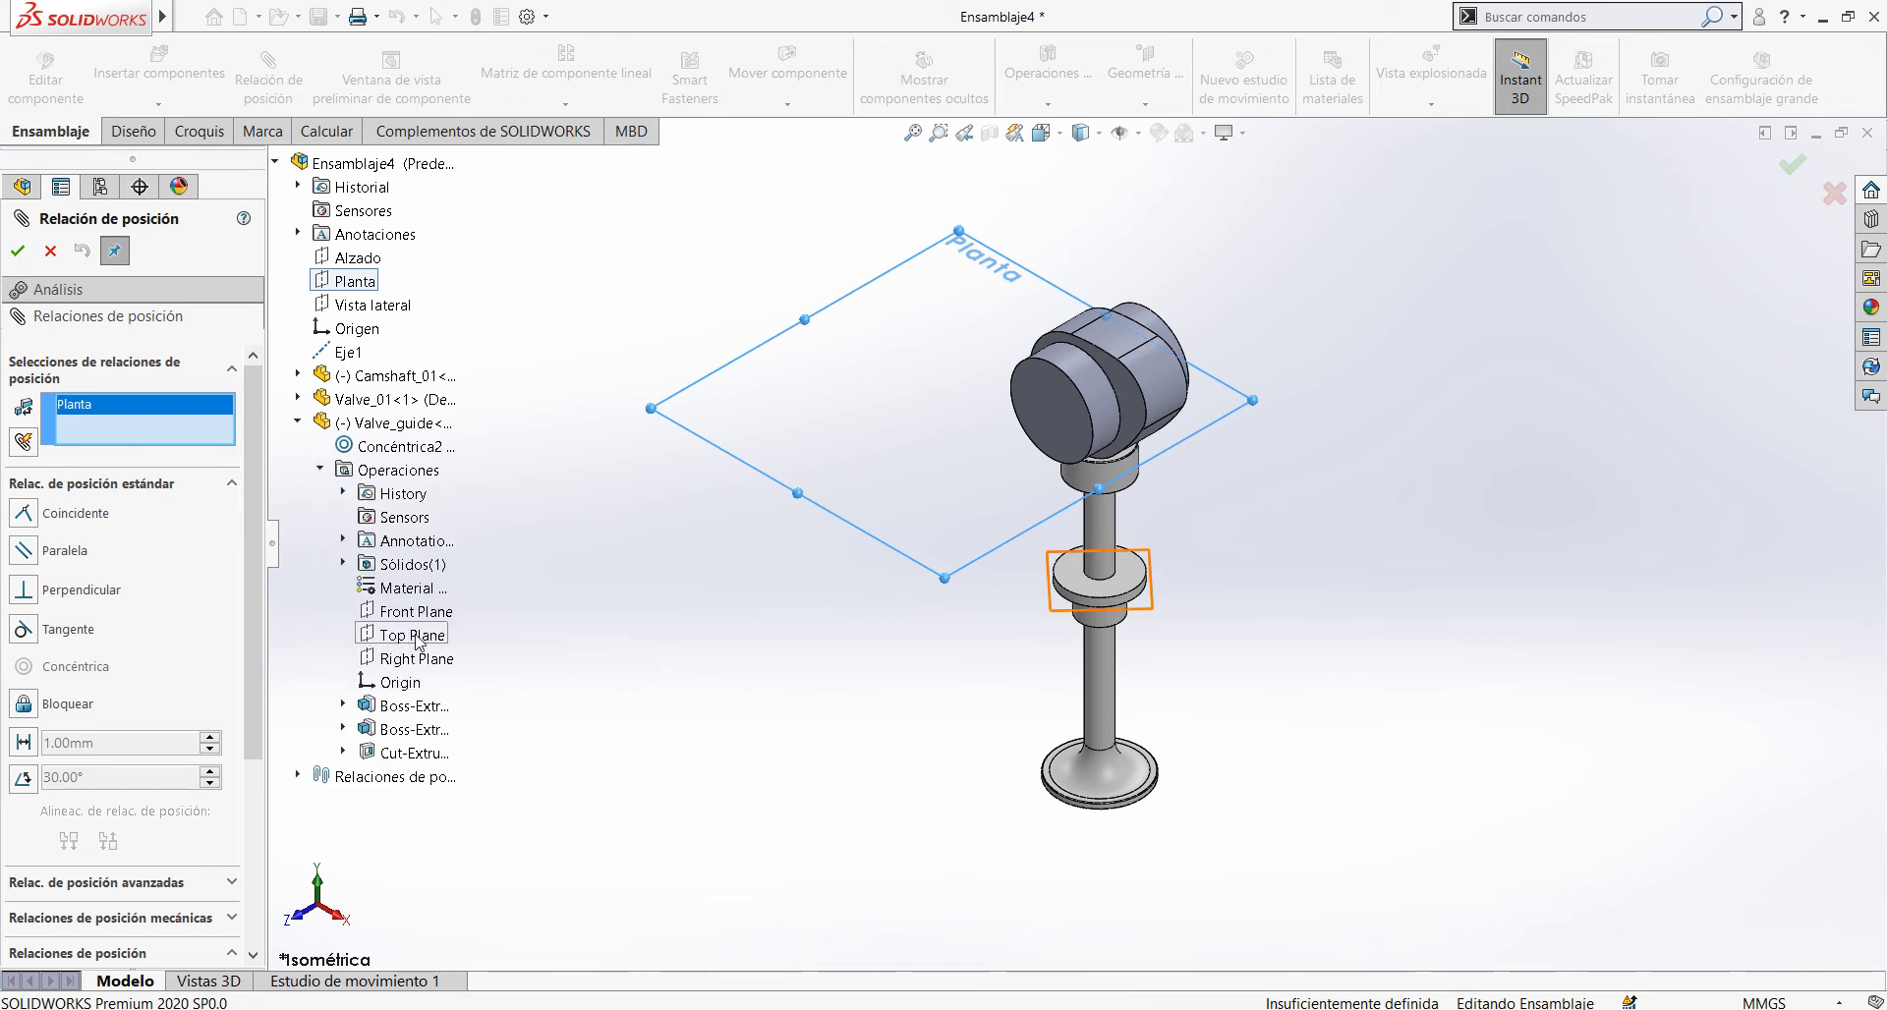
left_click(414, 636)
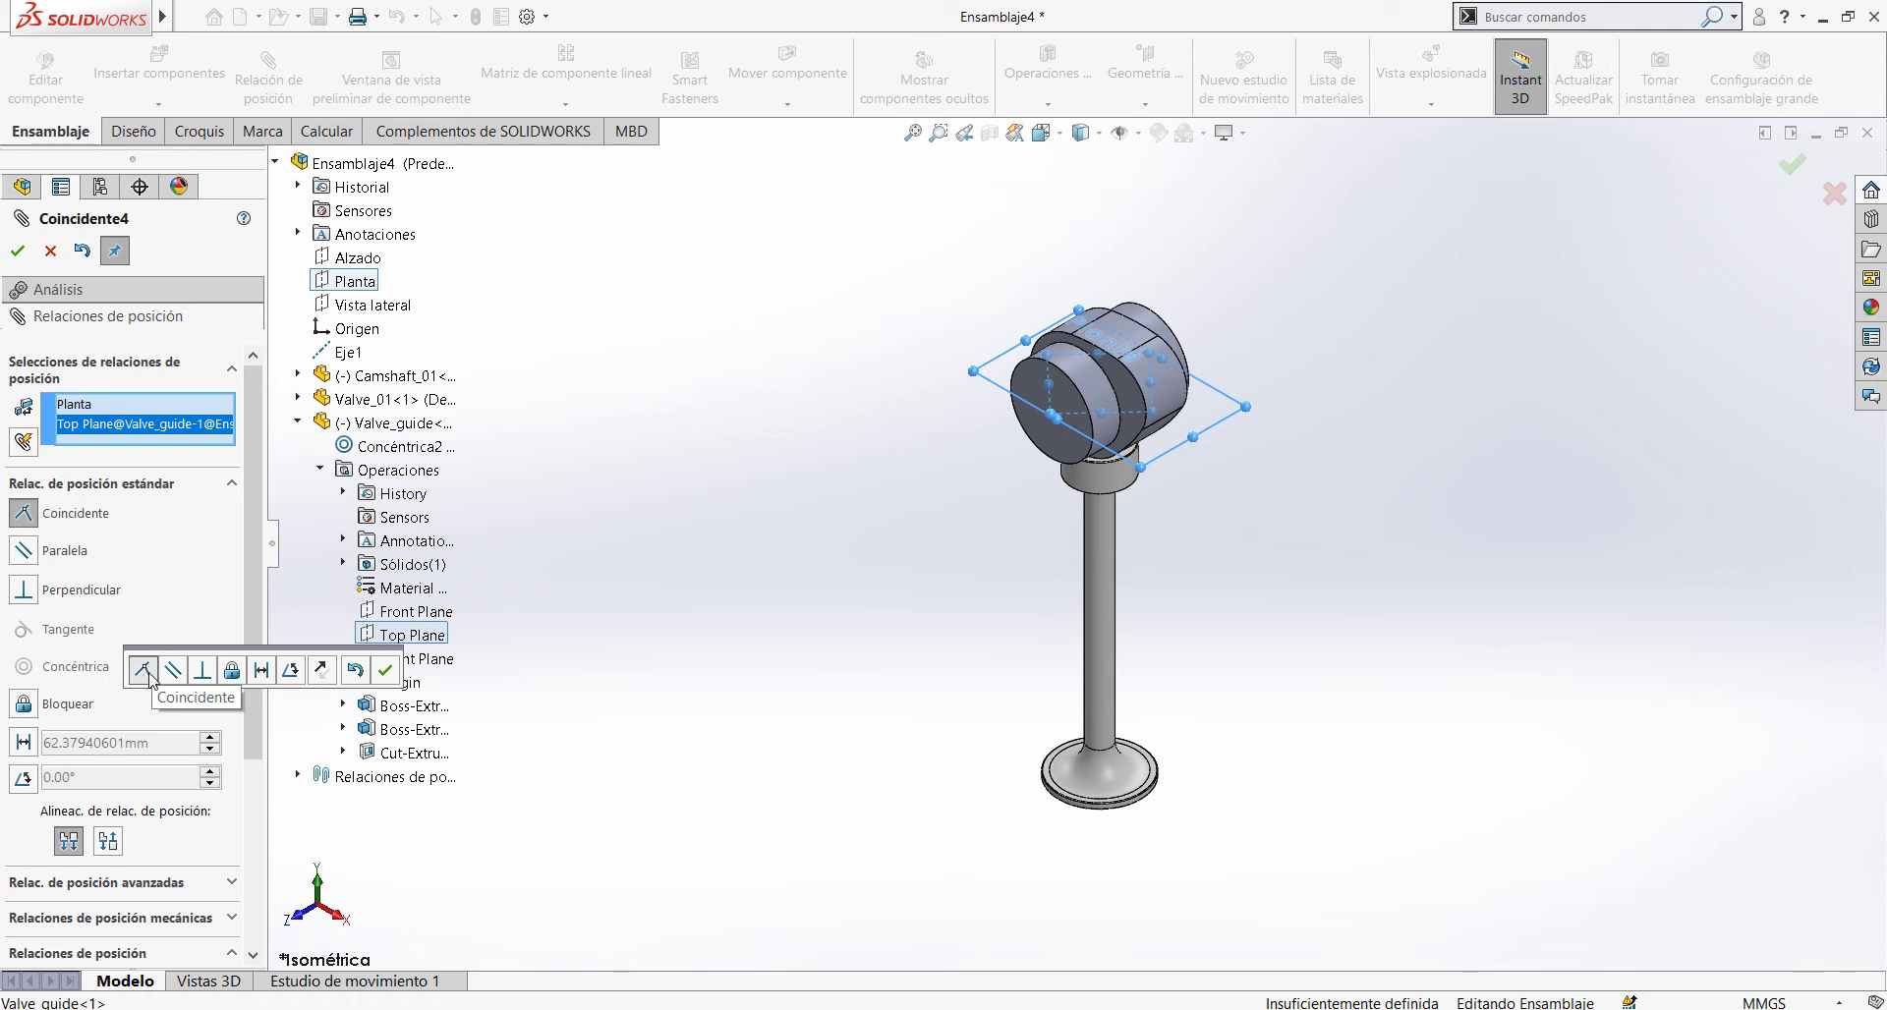
left_click(23, 742)
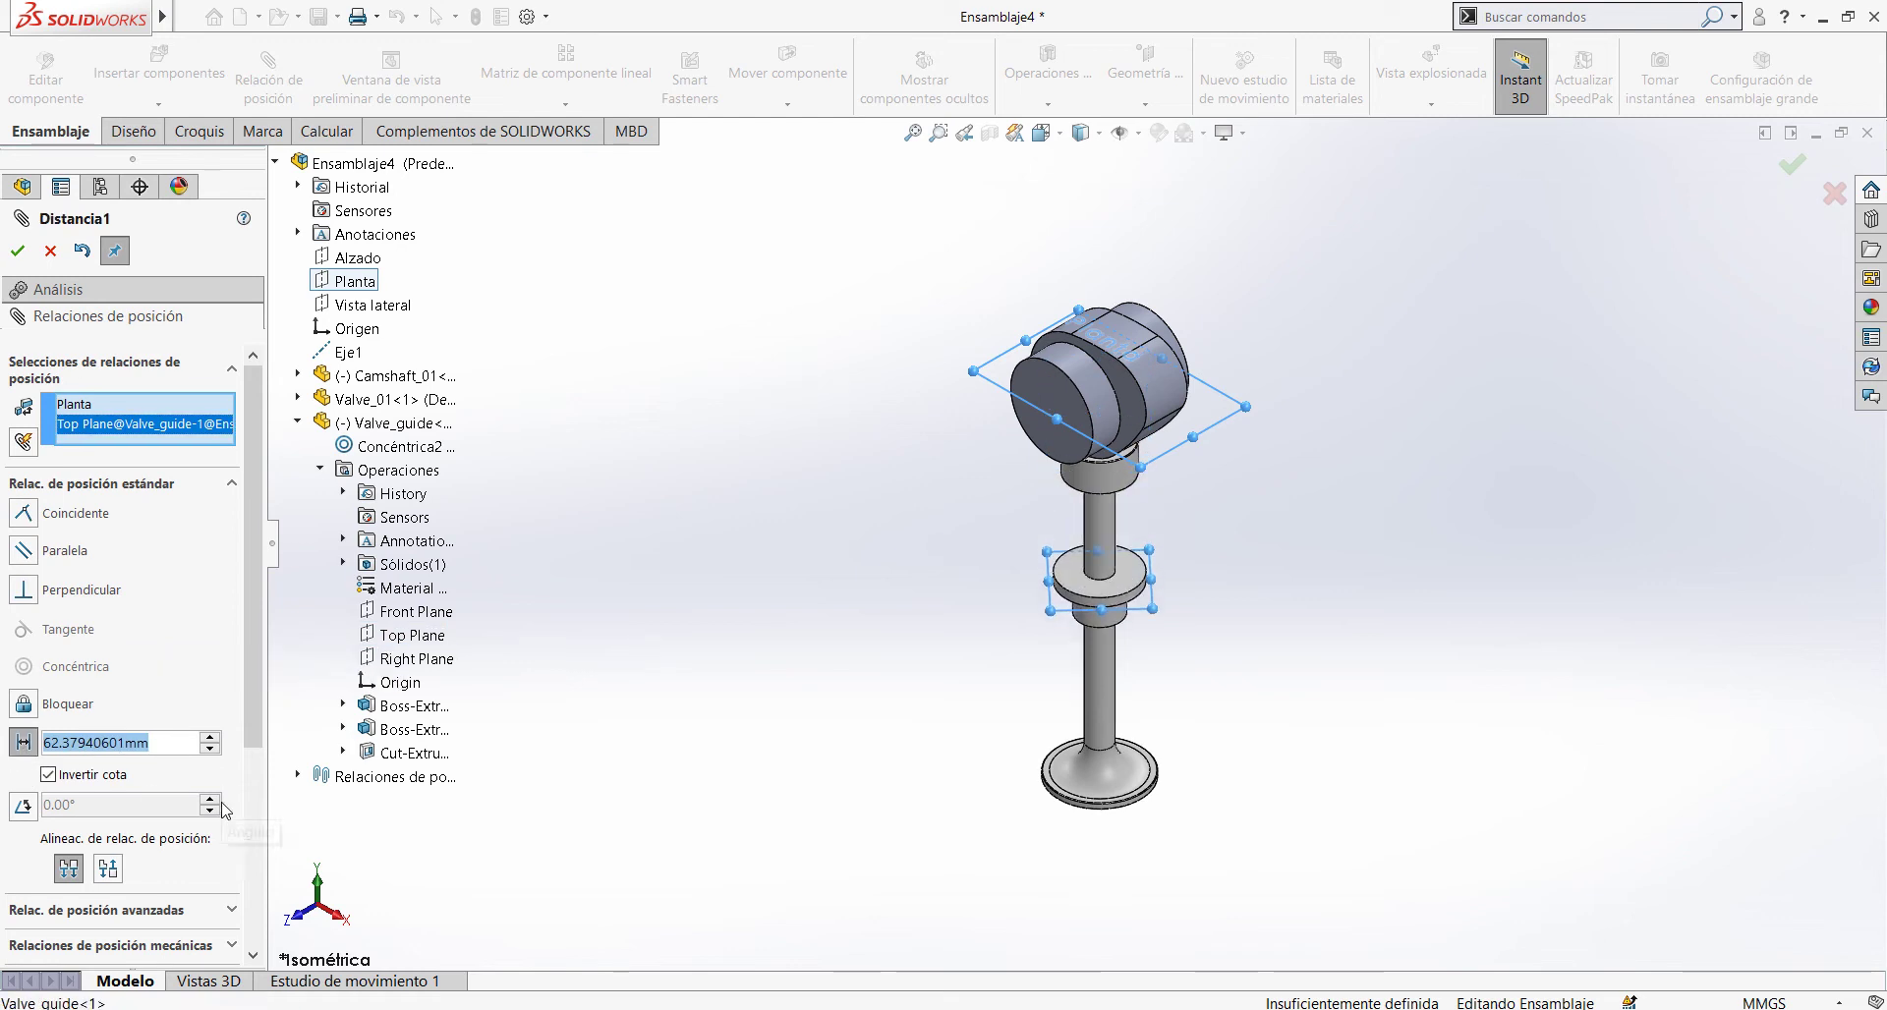
type("70")
key("Return")
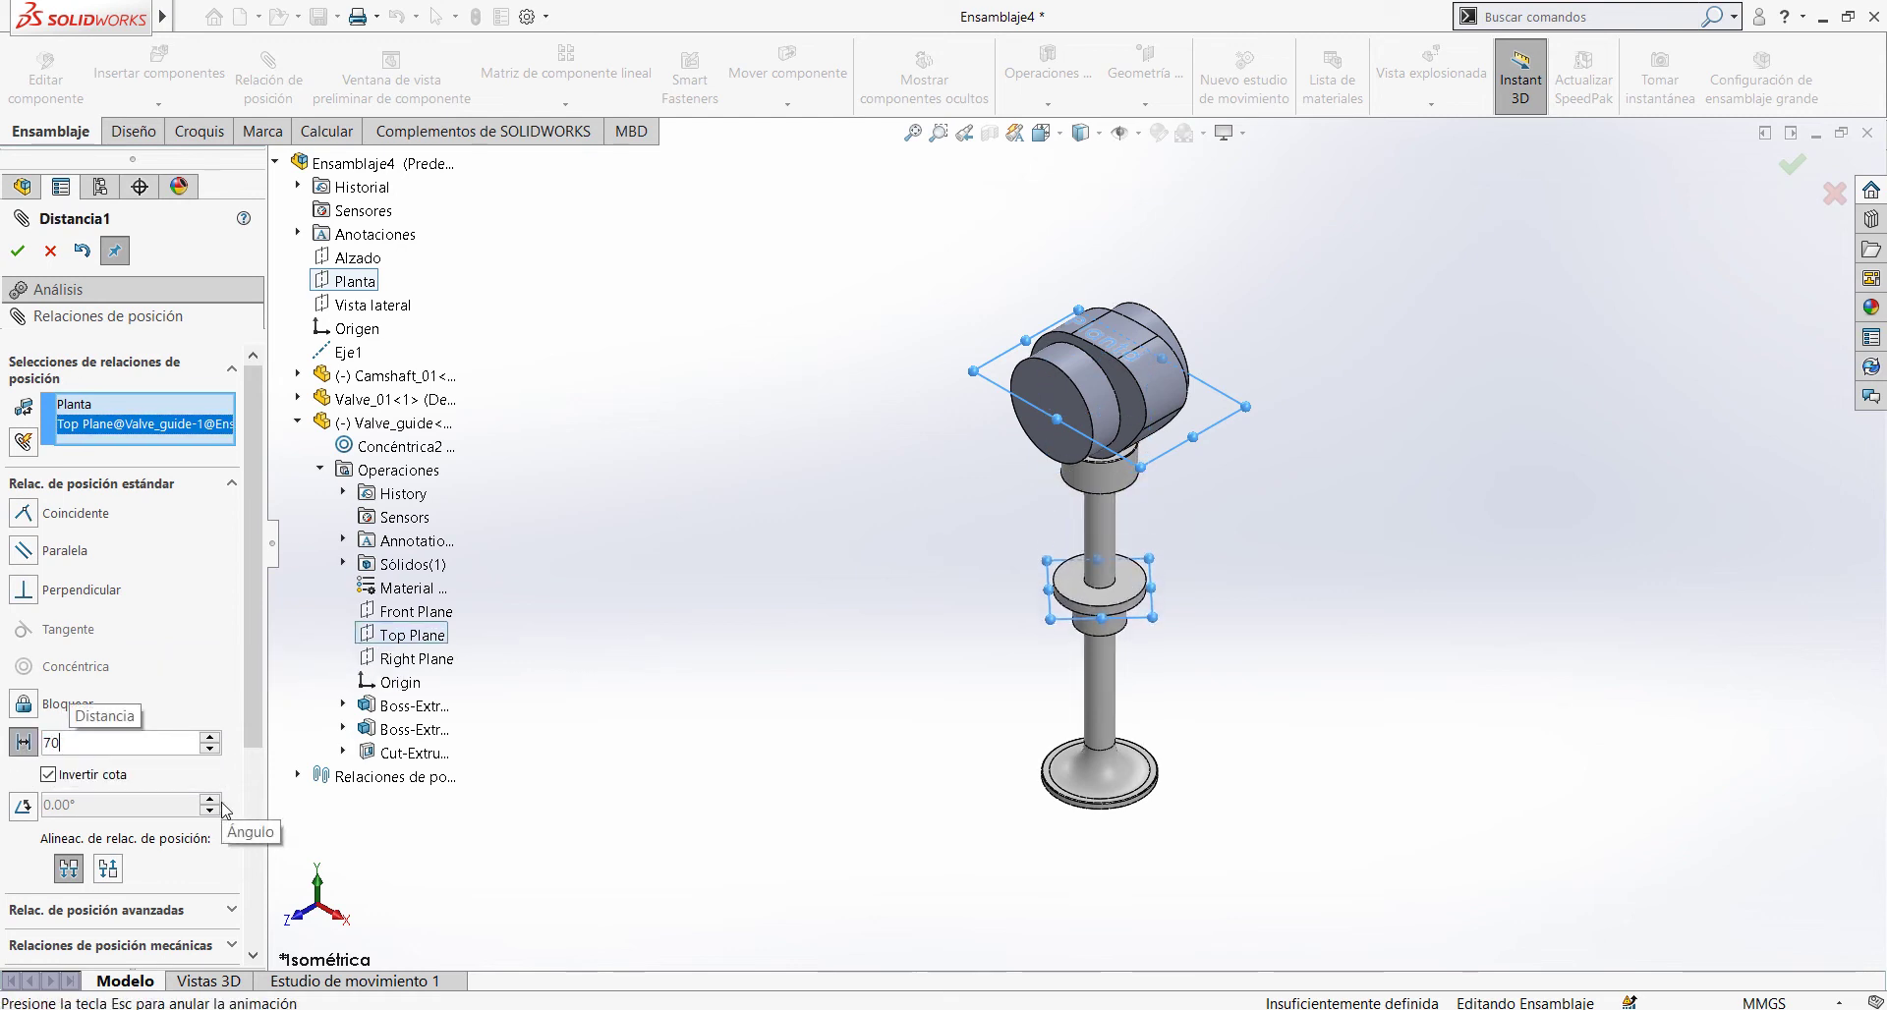
left_click(17, 252)
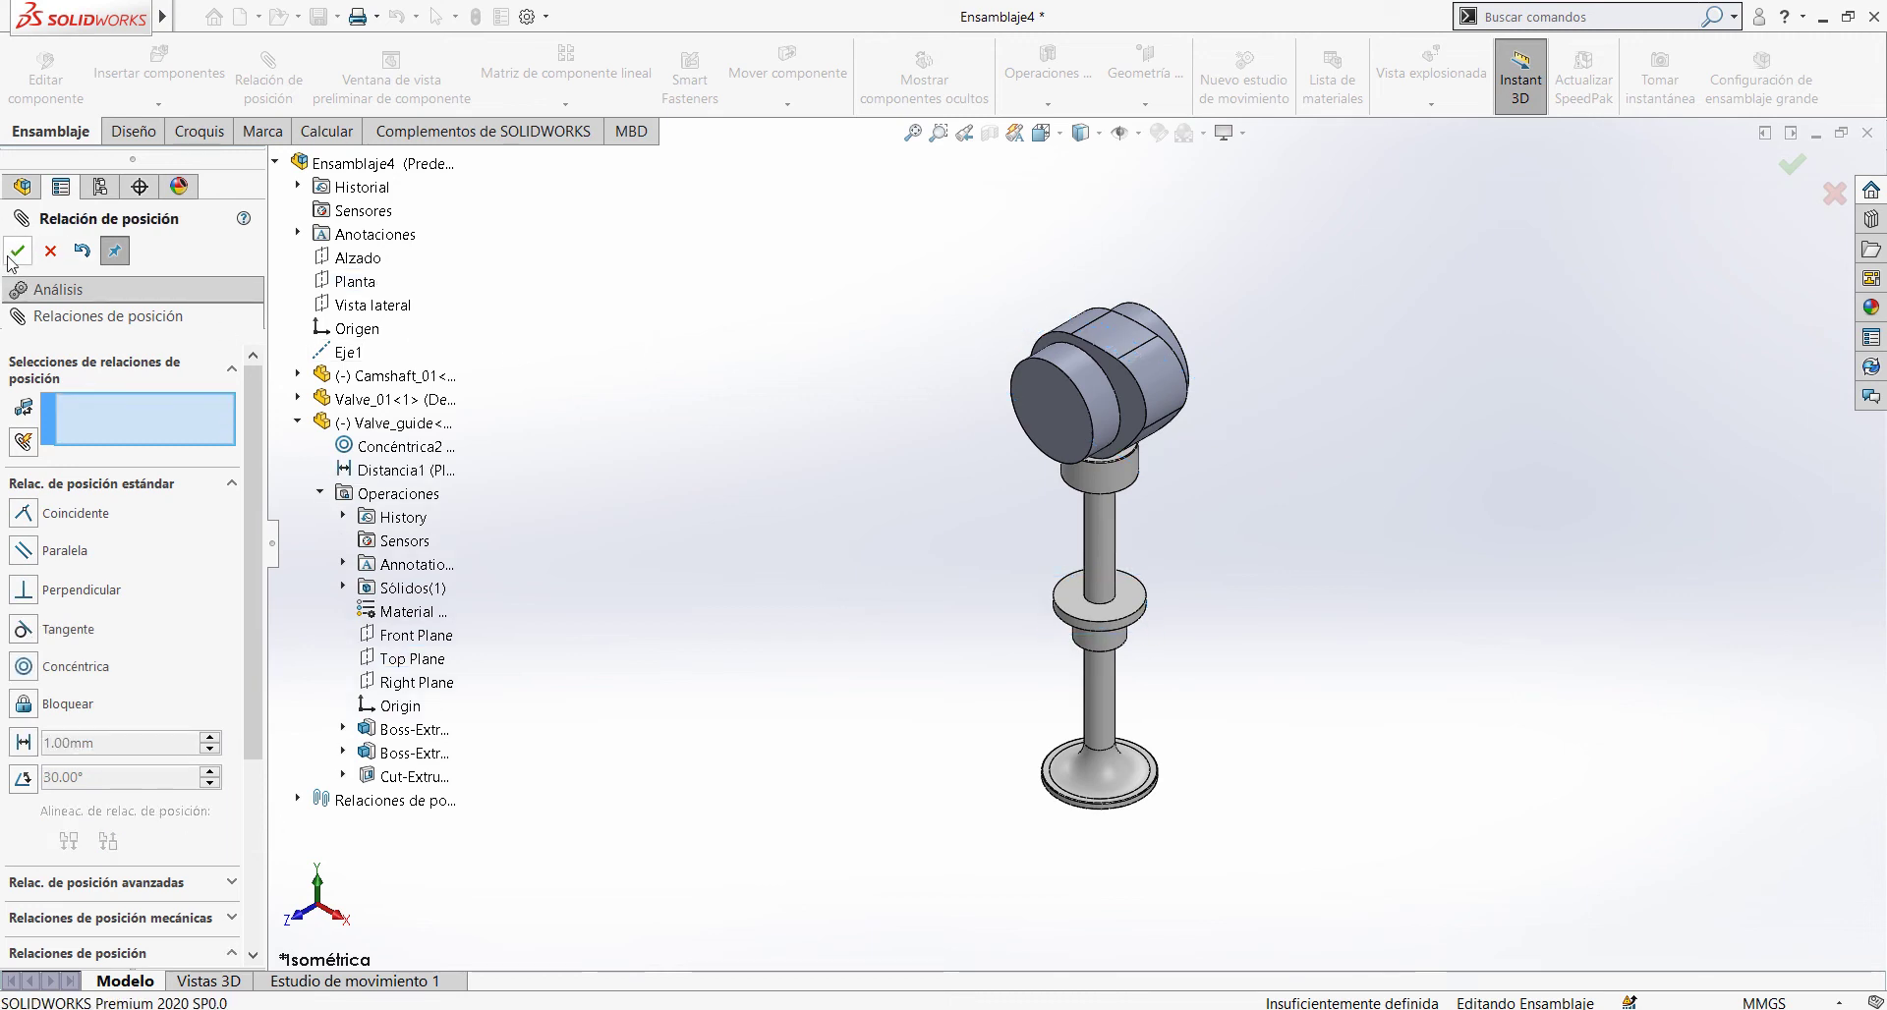
key("Escape")
Step: Rotate the camshaft until its lobe points down onto the valve, and show the assembly from the front
left_click_drag(1156, 390, 1073, 528)
left_click(857, 404)
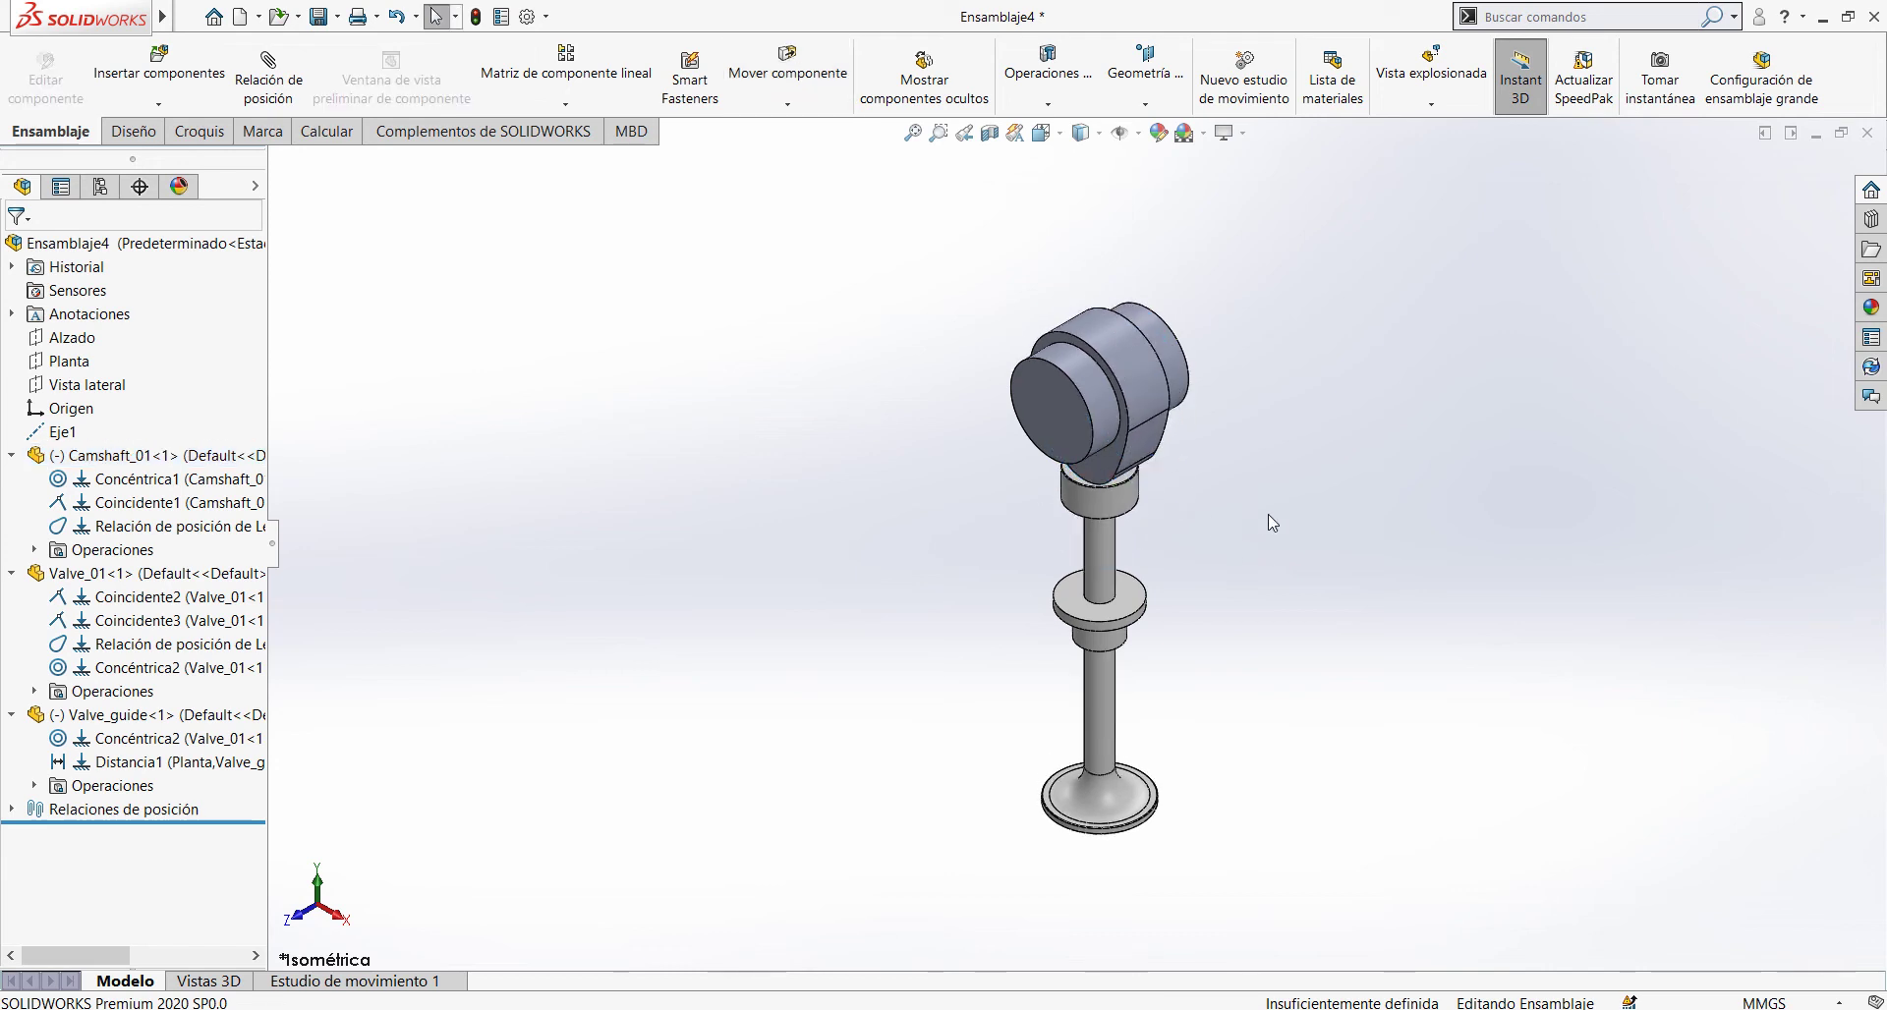
key("ctrl+1")
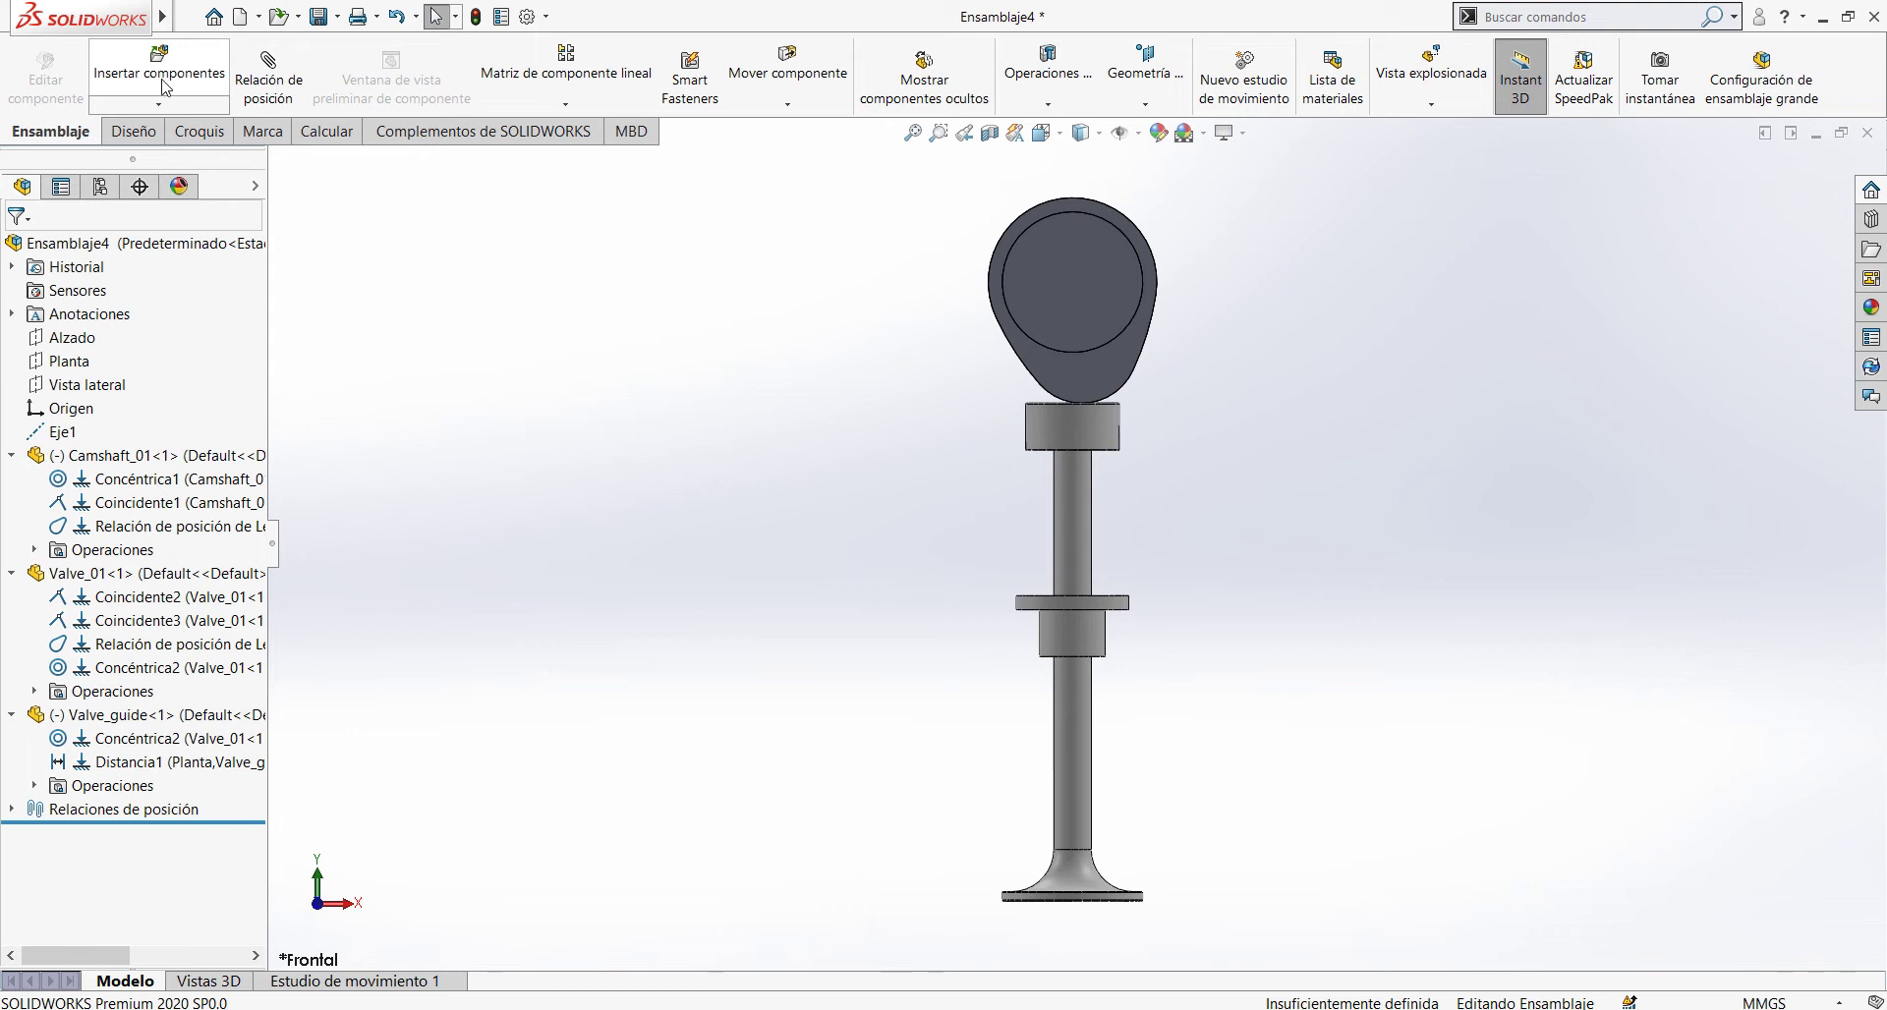
Step: Insert a new part into the assembly, placing it on the assembly's Alzado plane
left_click(175, 115)
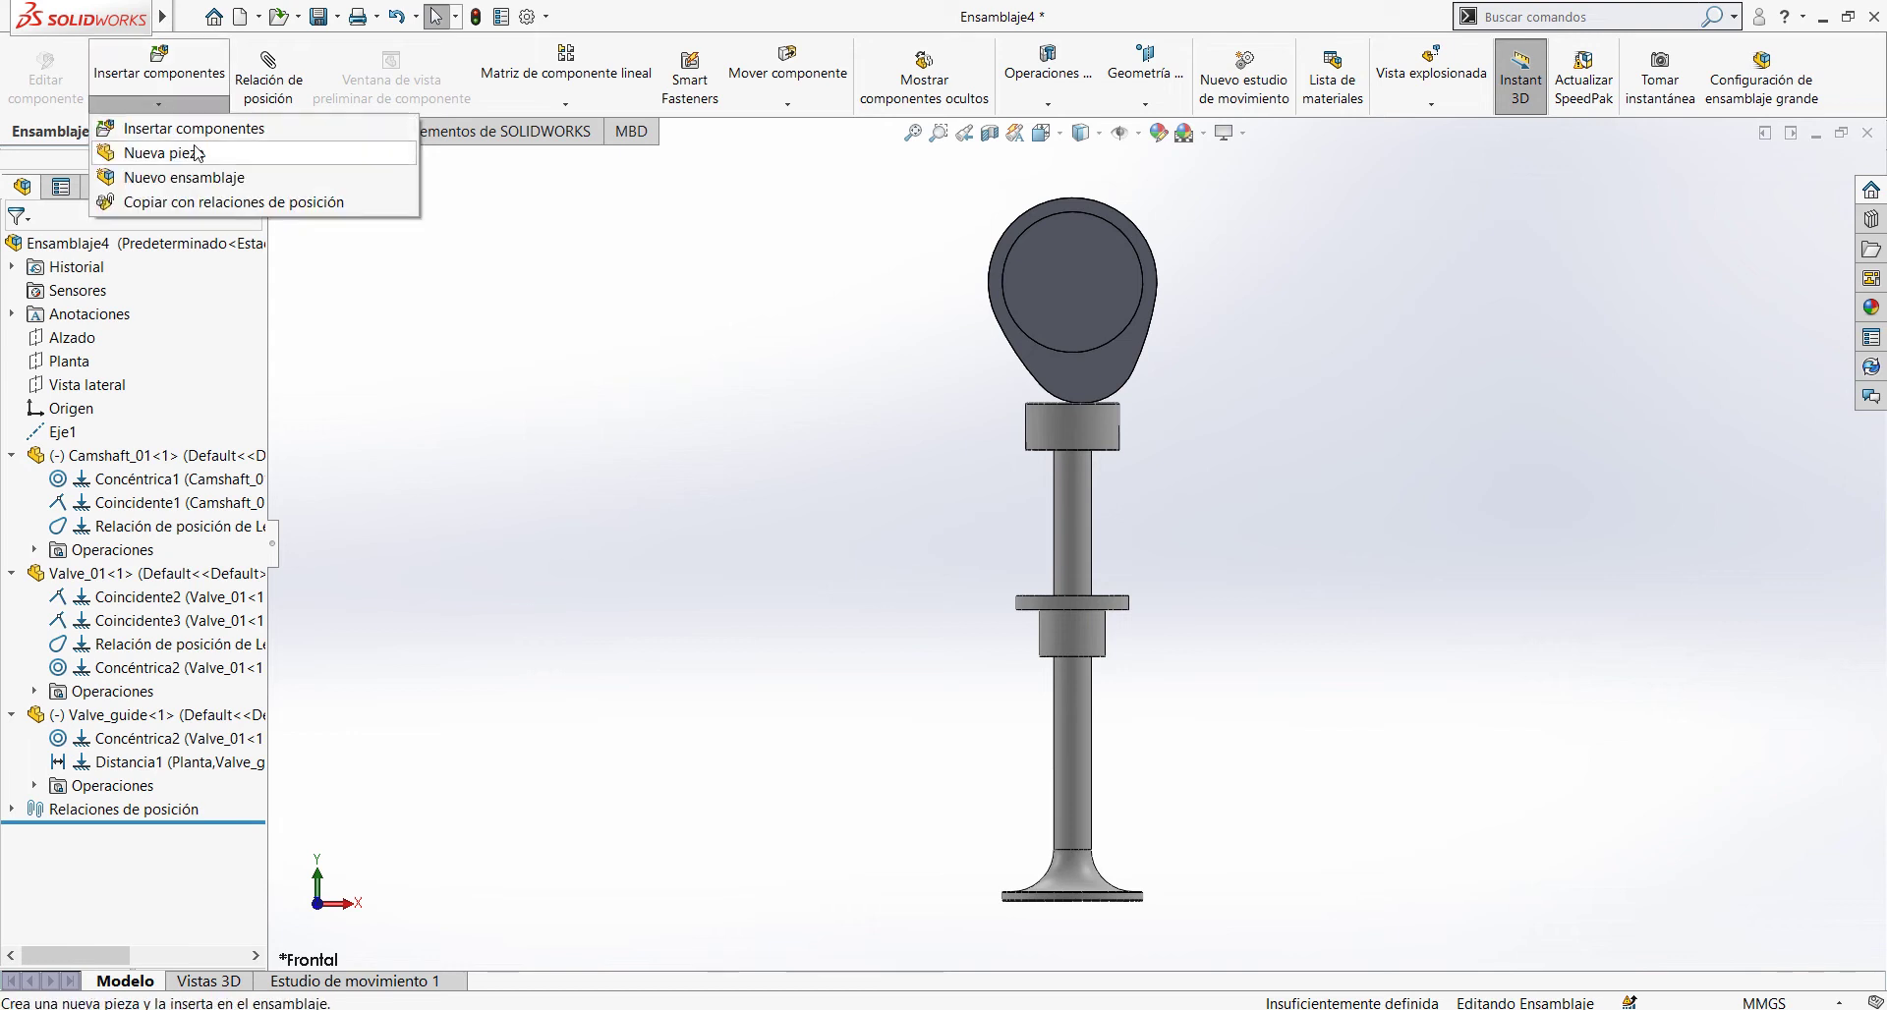
left_click(166, 153)
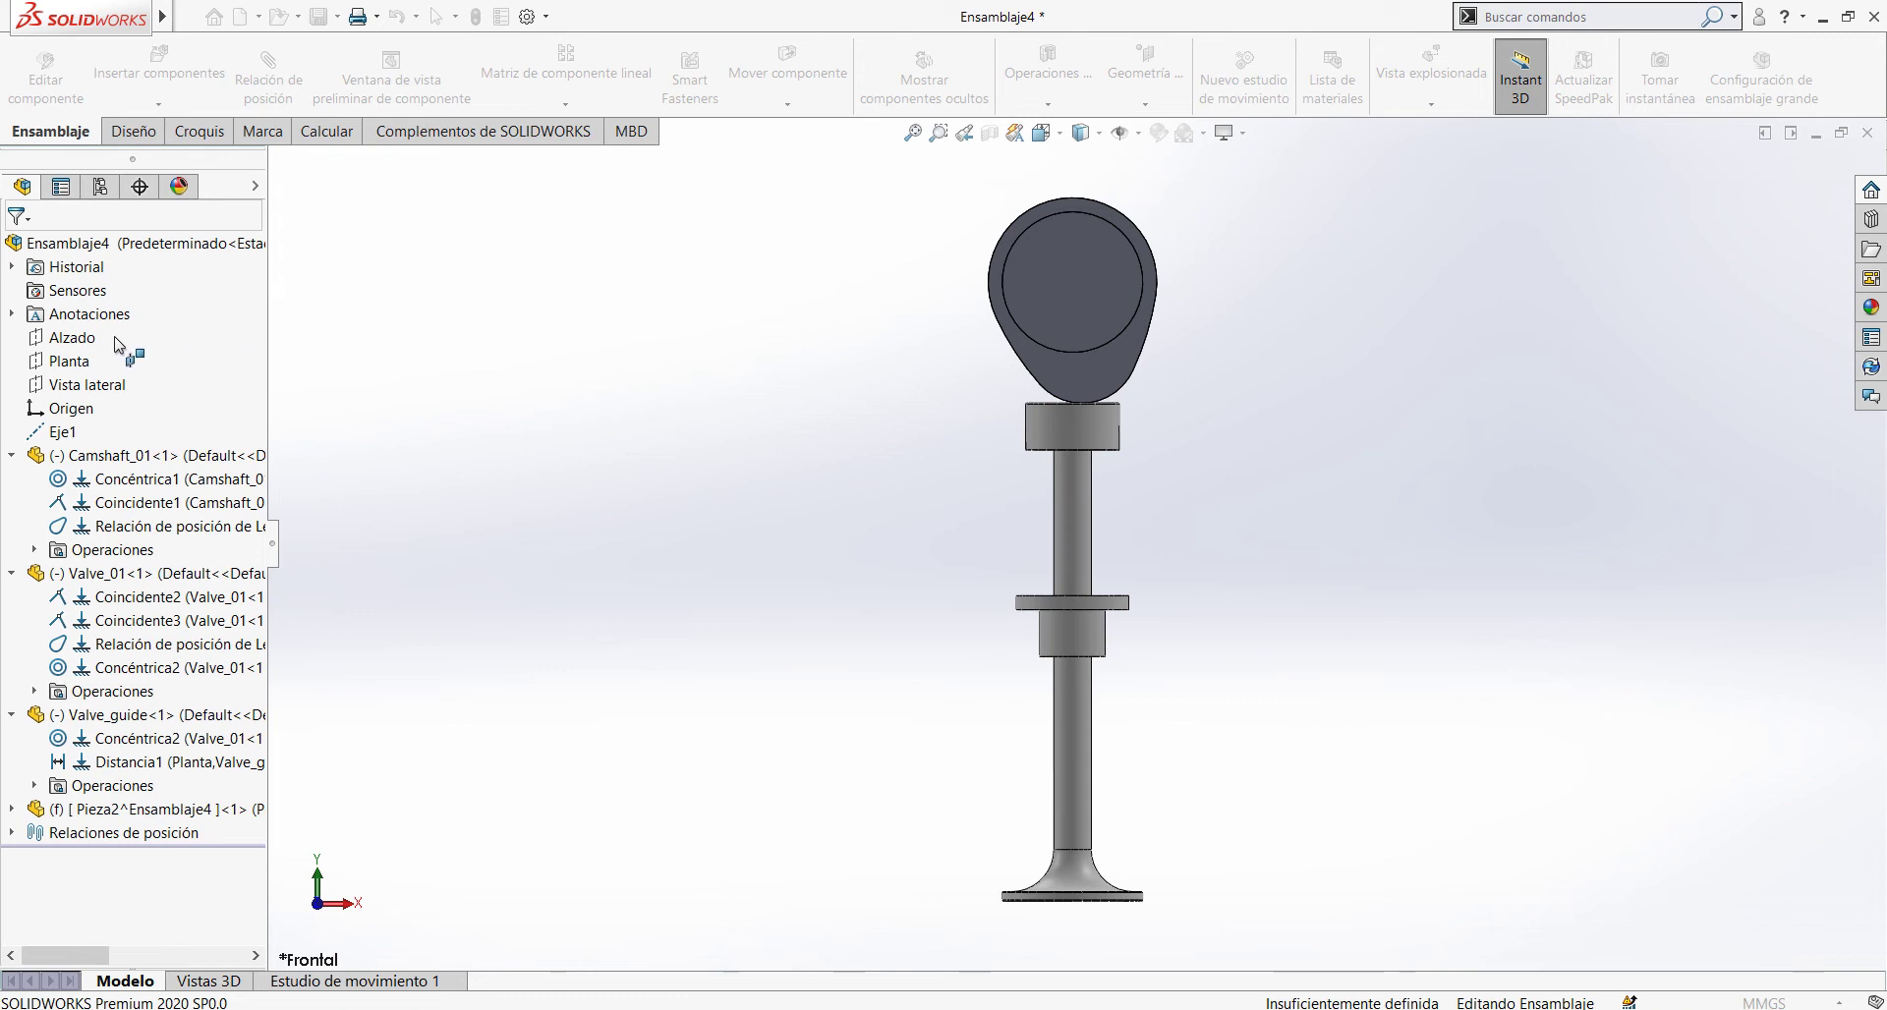
left_click(74, 342)
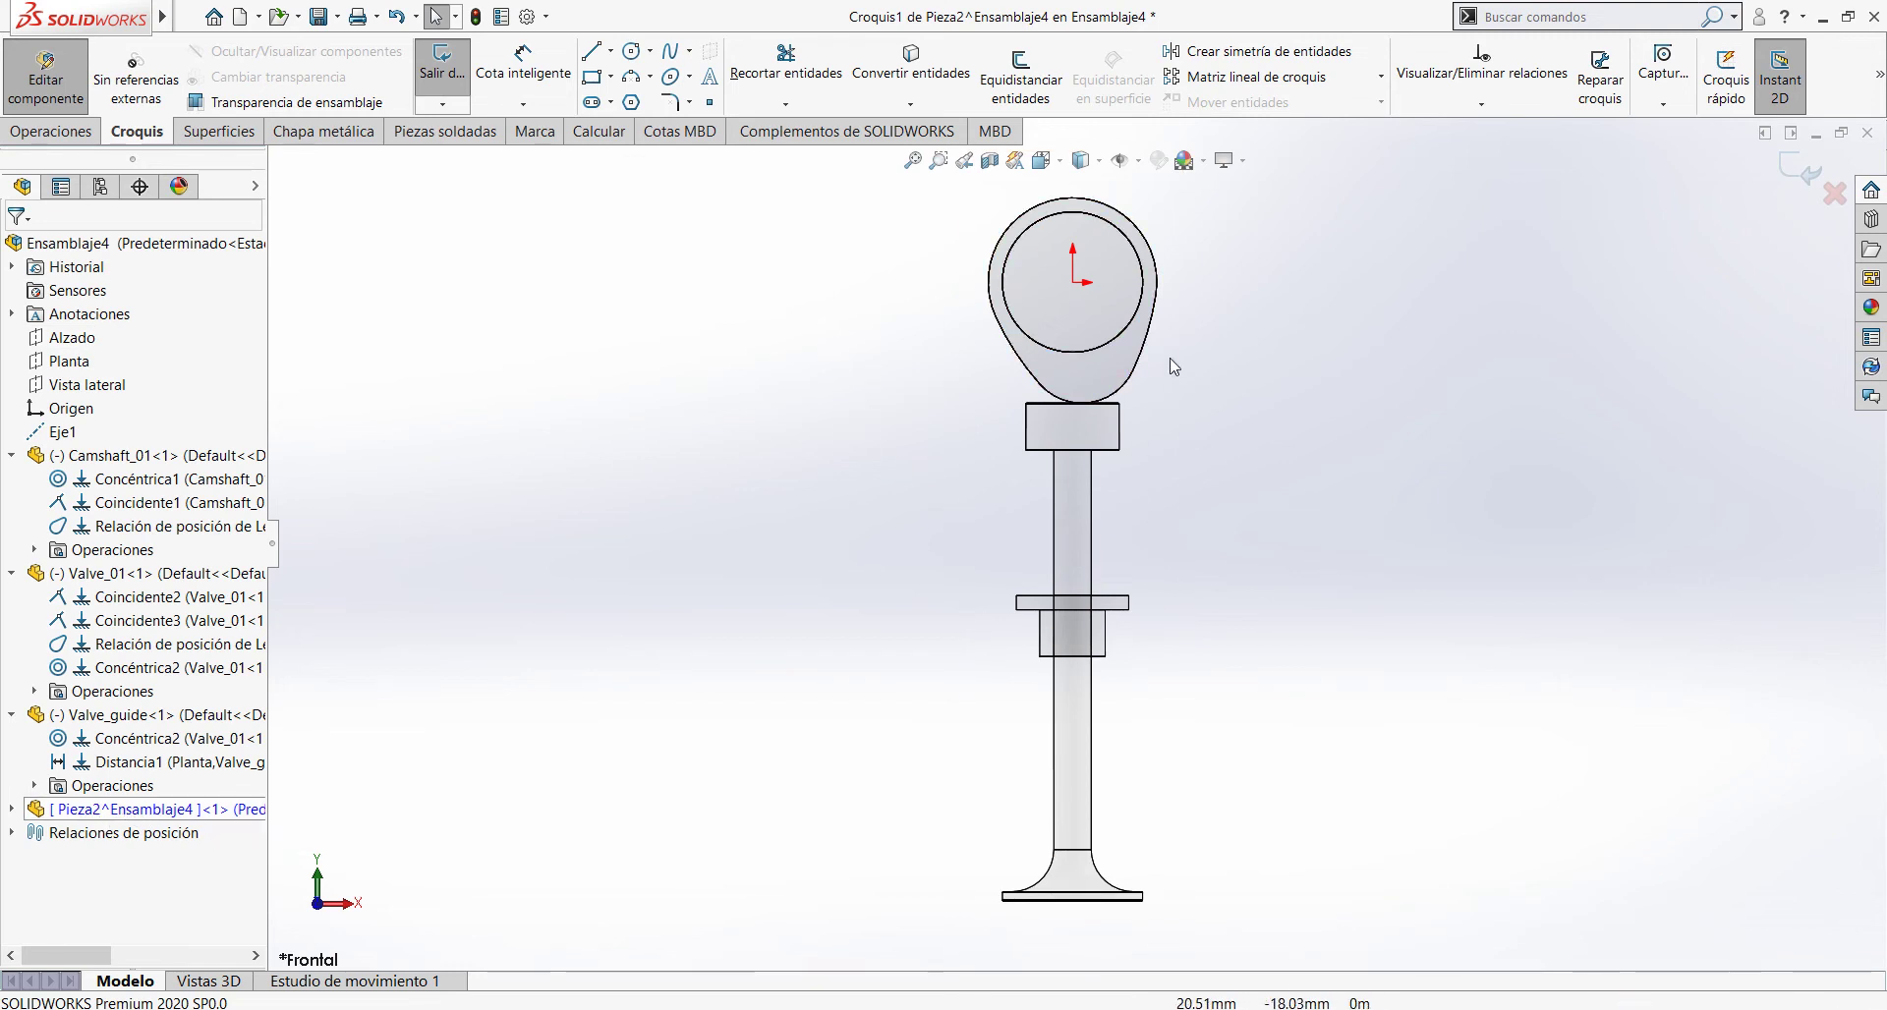
Step: Sketch a vertical line from the midpoint of the valve head's underside to the top of the guide flange, and close the sketch
scroll(1082, 599, "down", 2)
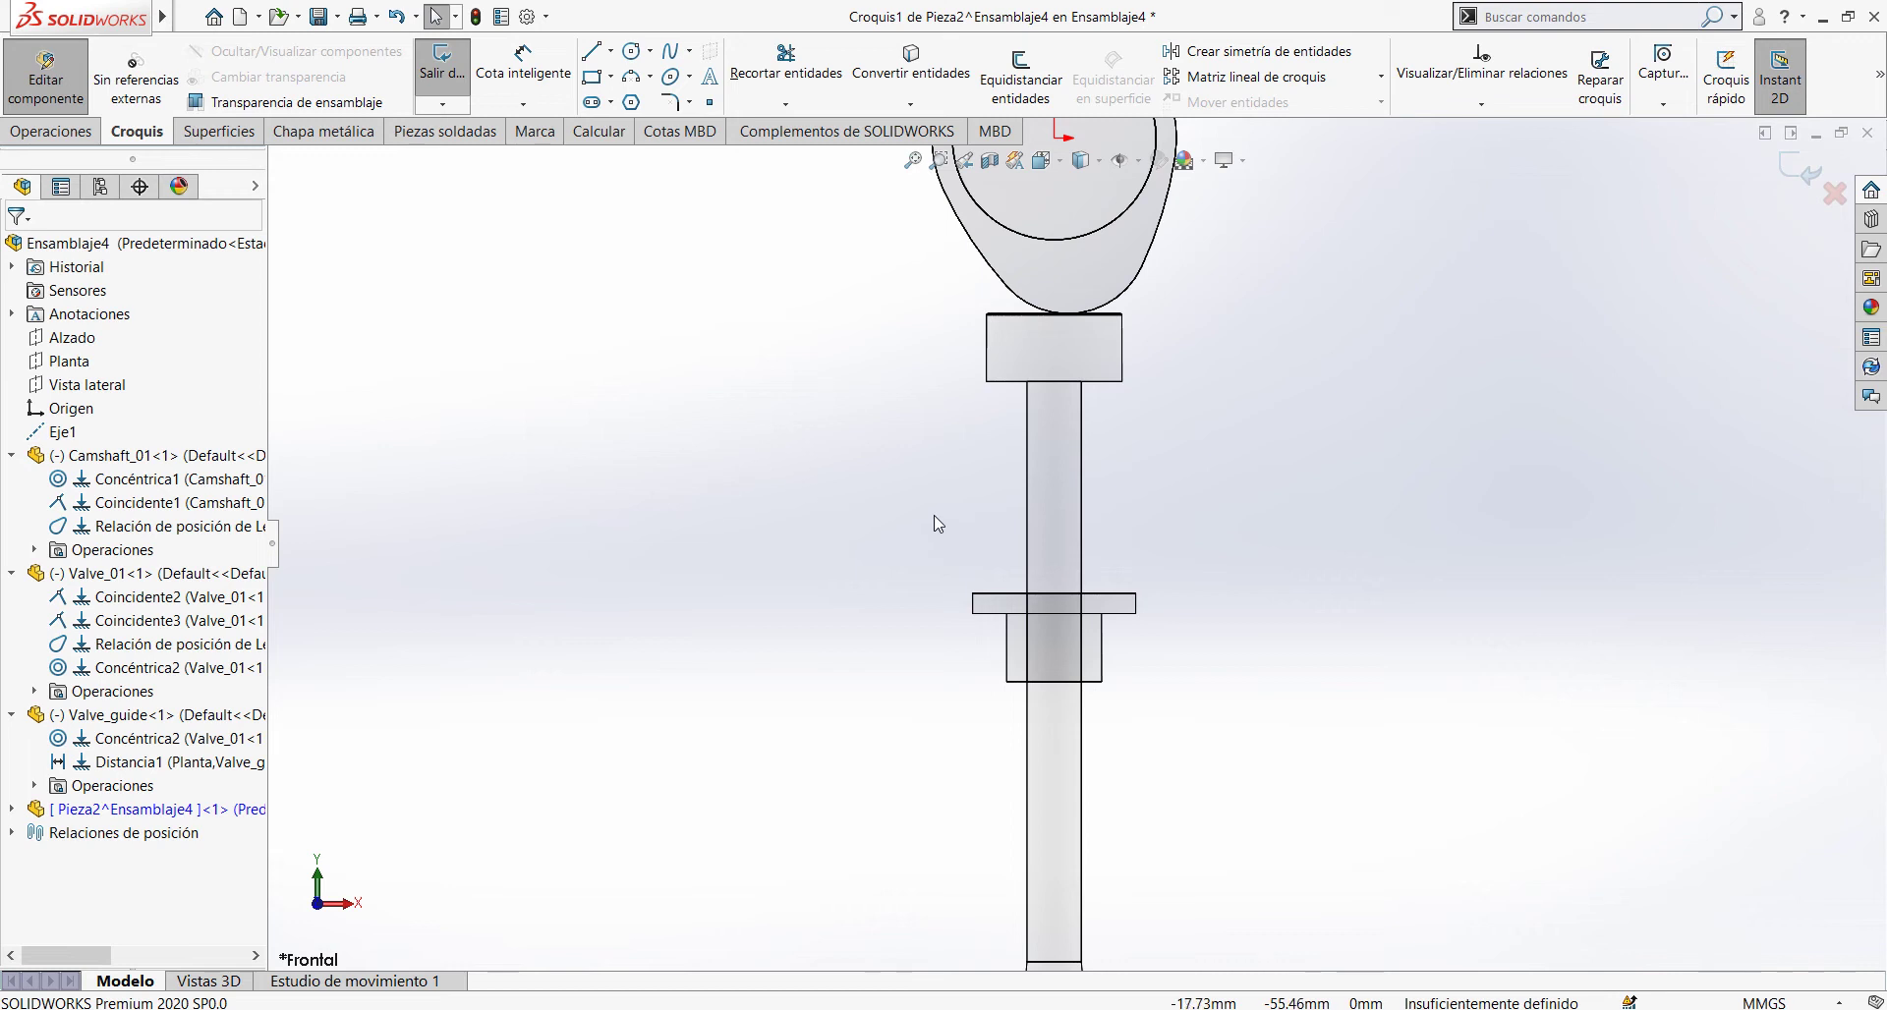
key("s")
left_click(986, 551)
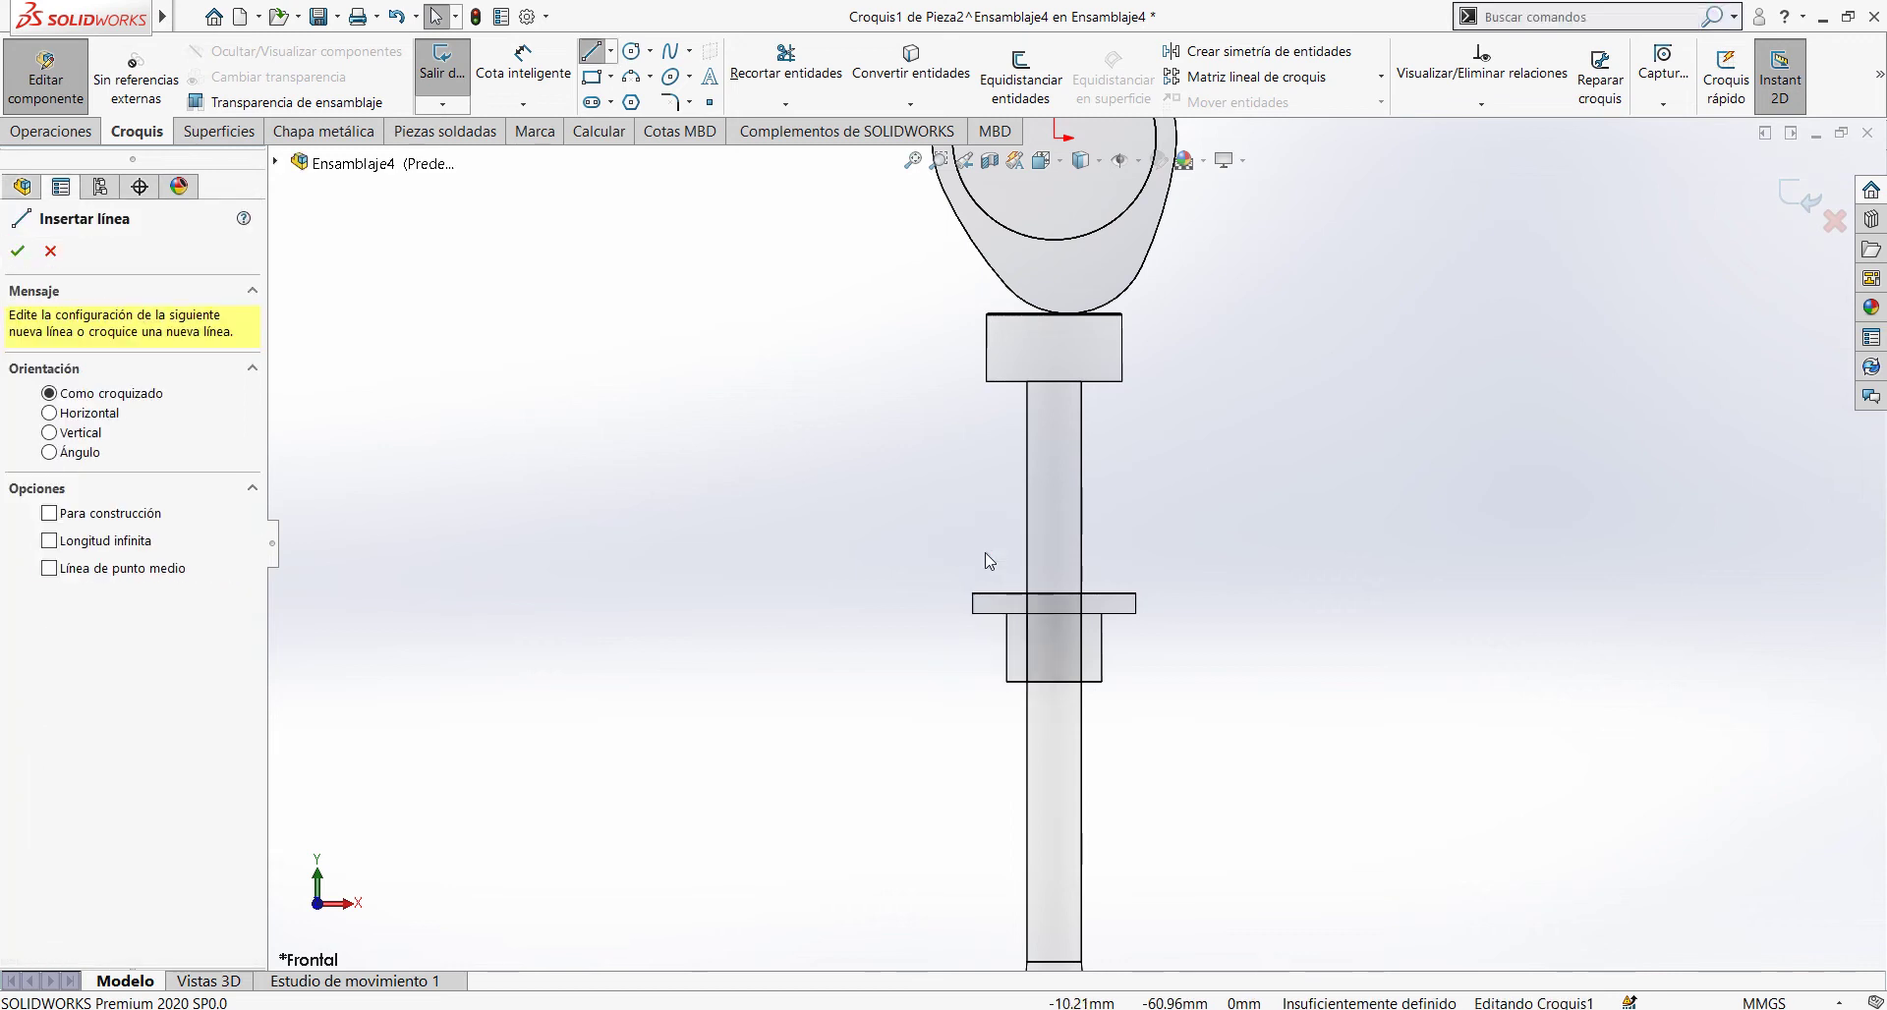
left_click(1052, 380)
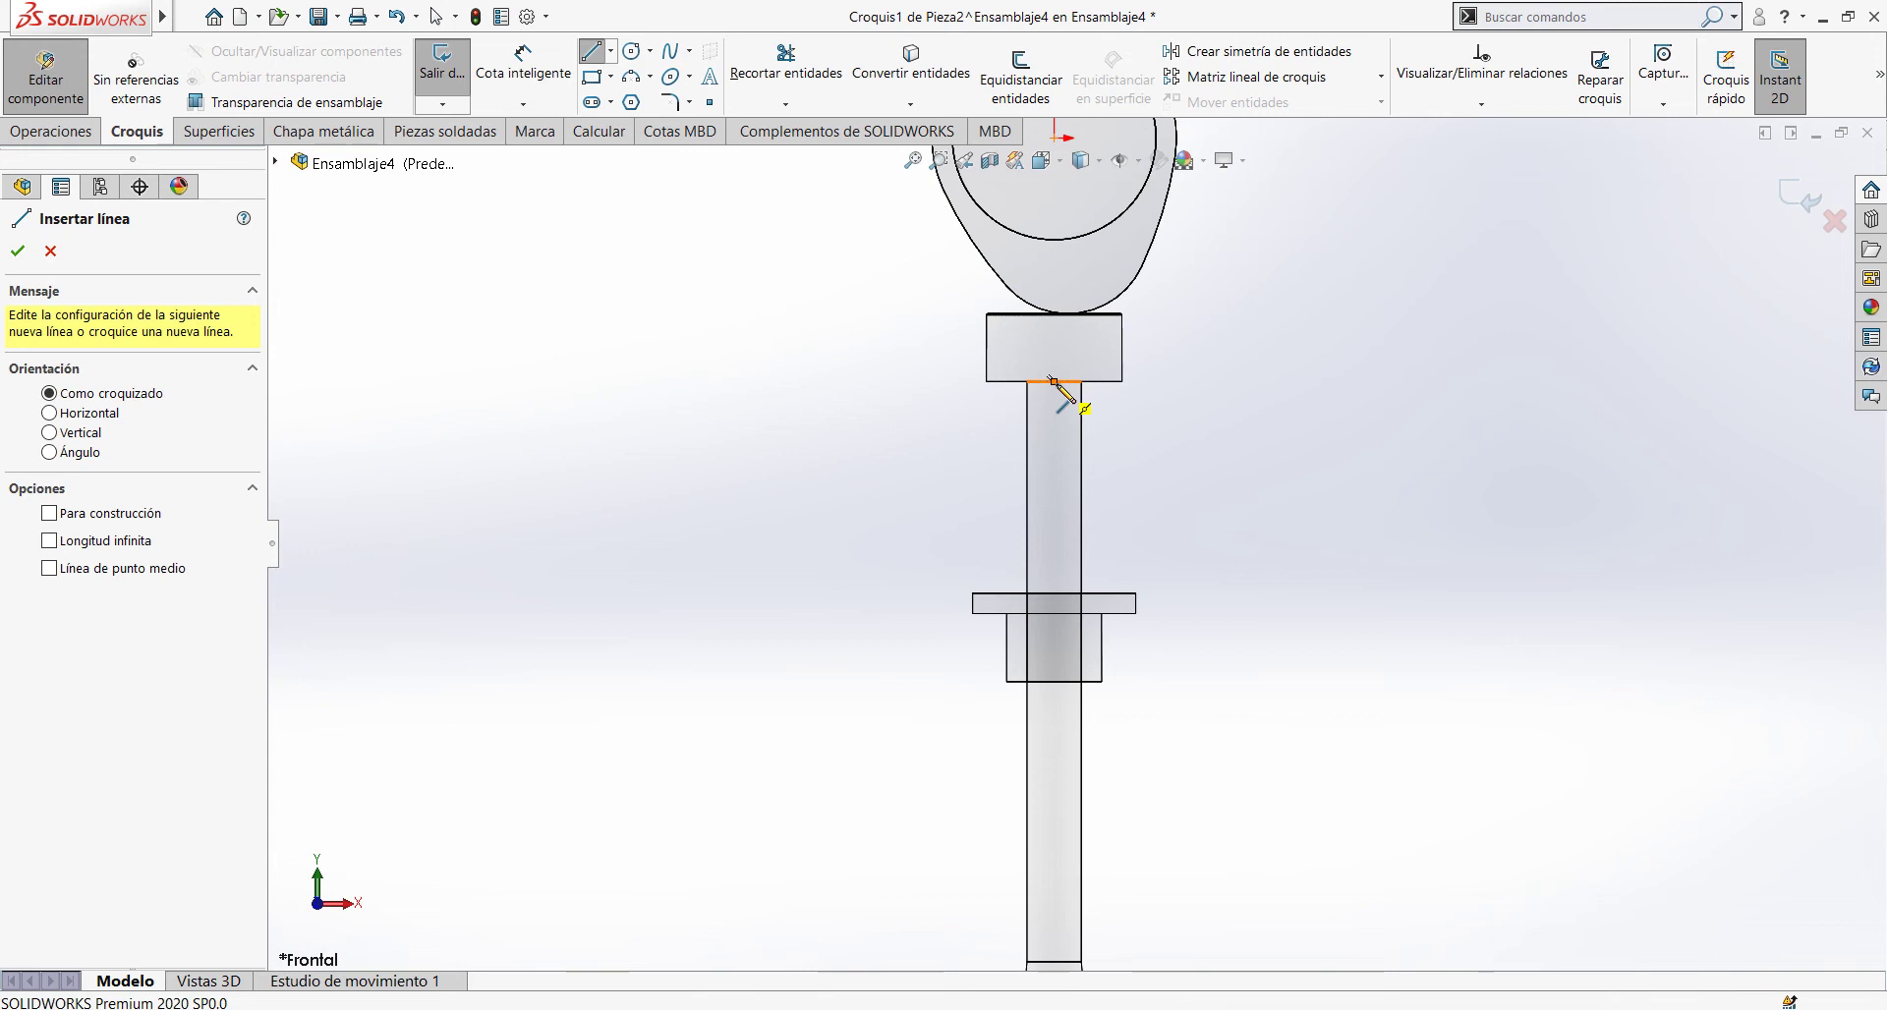
left_click(1053, 593)
key("Escape")
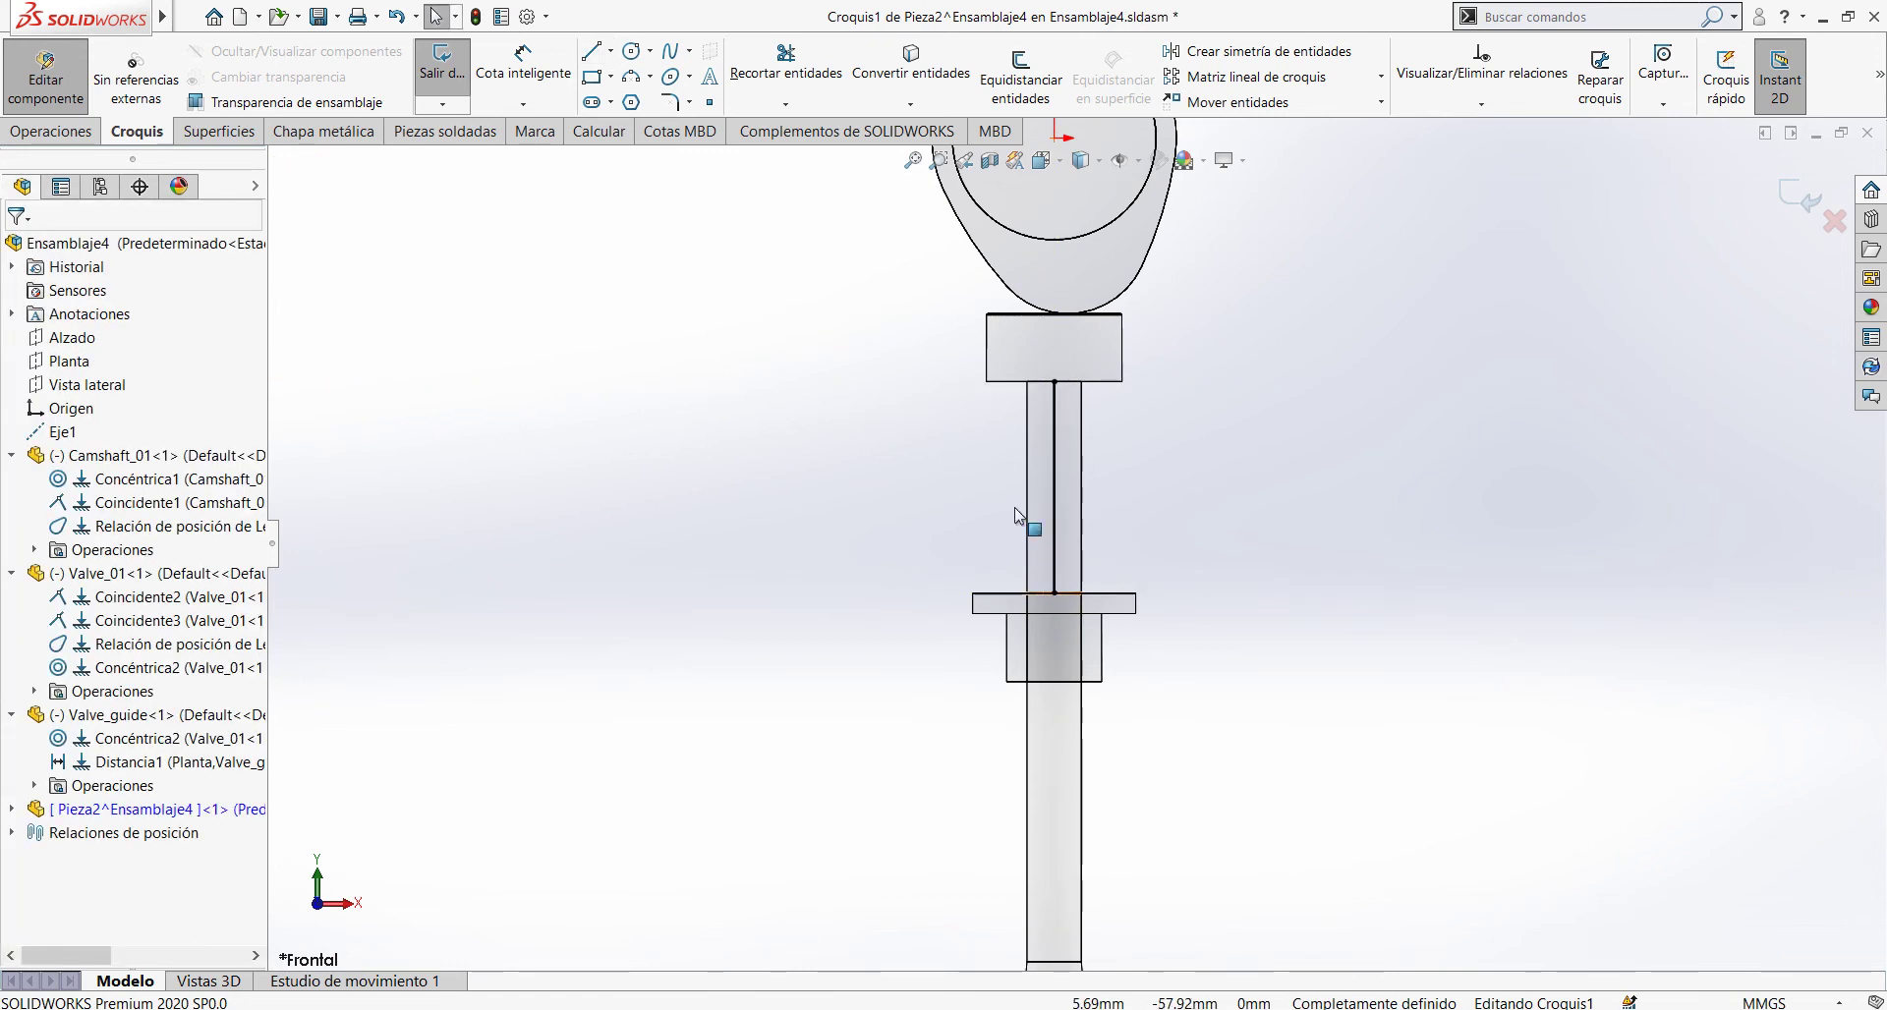
left_click(1803, 201)
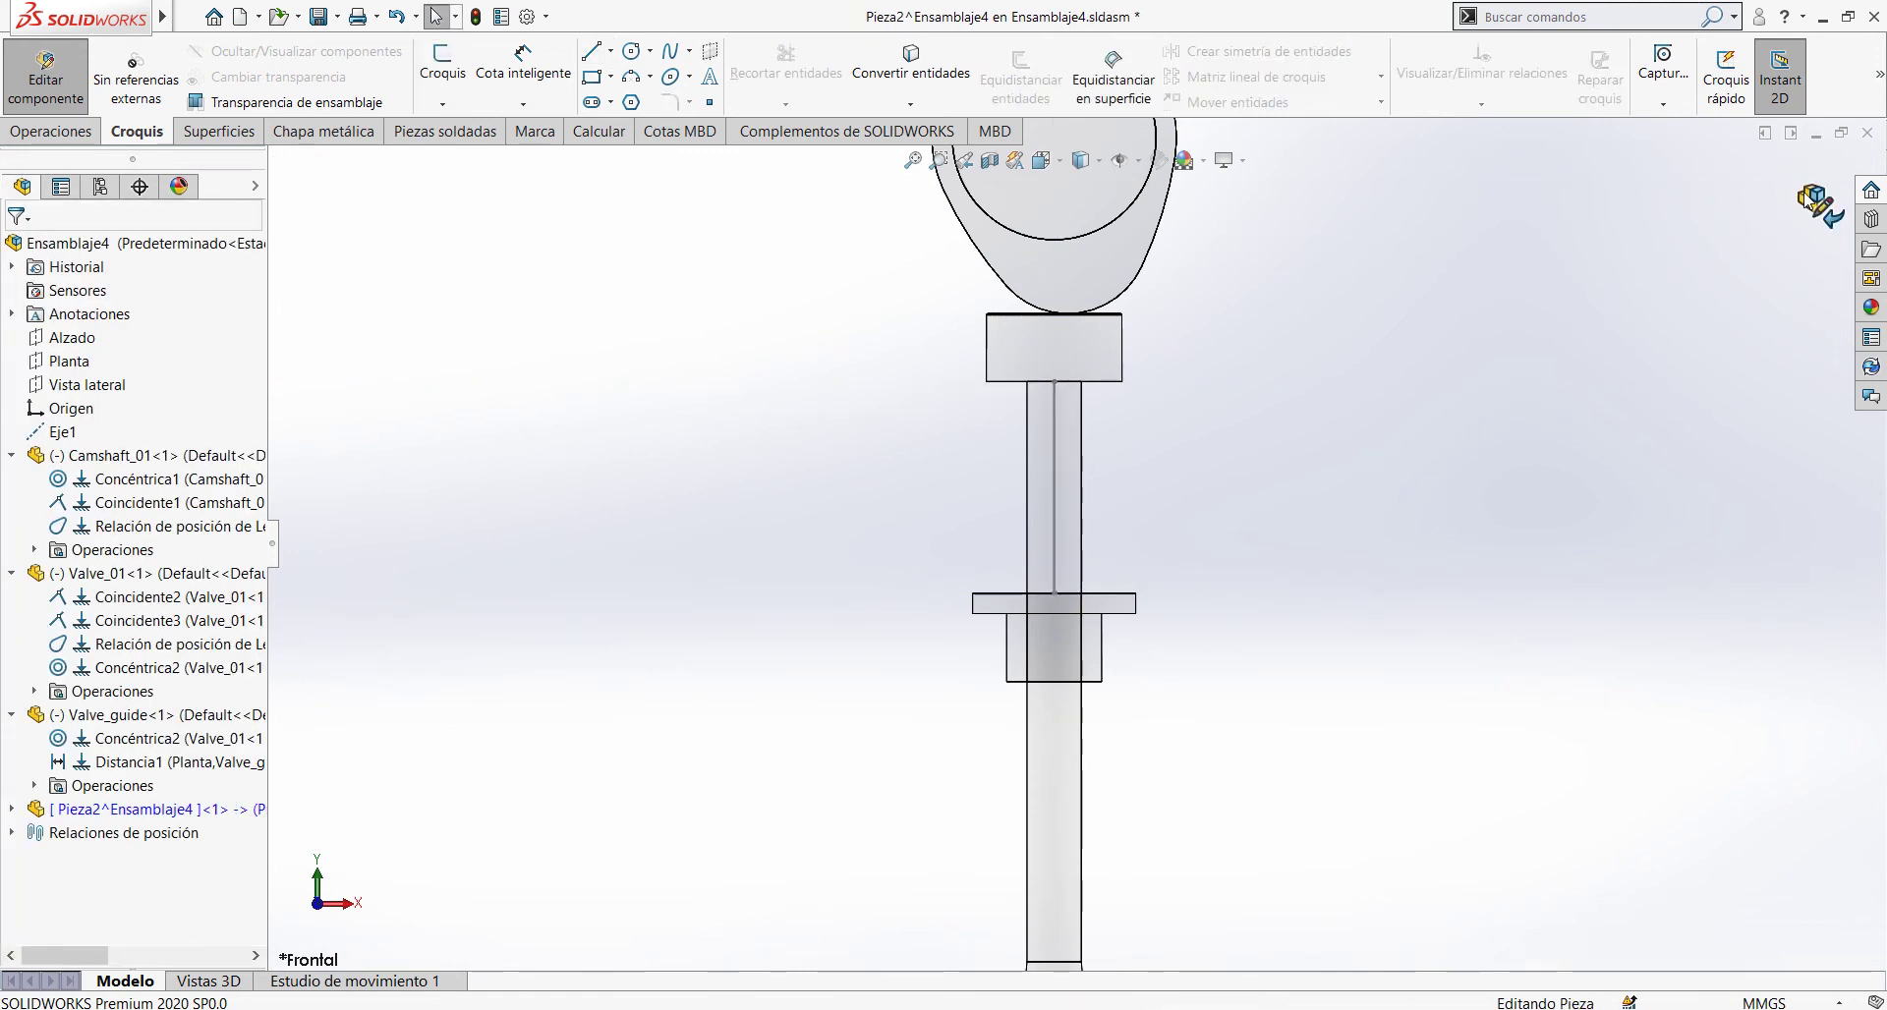
Step: In a new sketch on the Alzado plane, draw a circle of about 2.3 mm radius centred on the guide flange's top edge, beside the stem
left_click(442, 61)
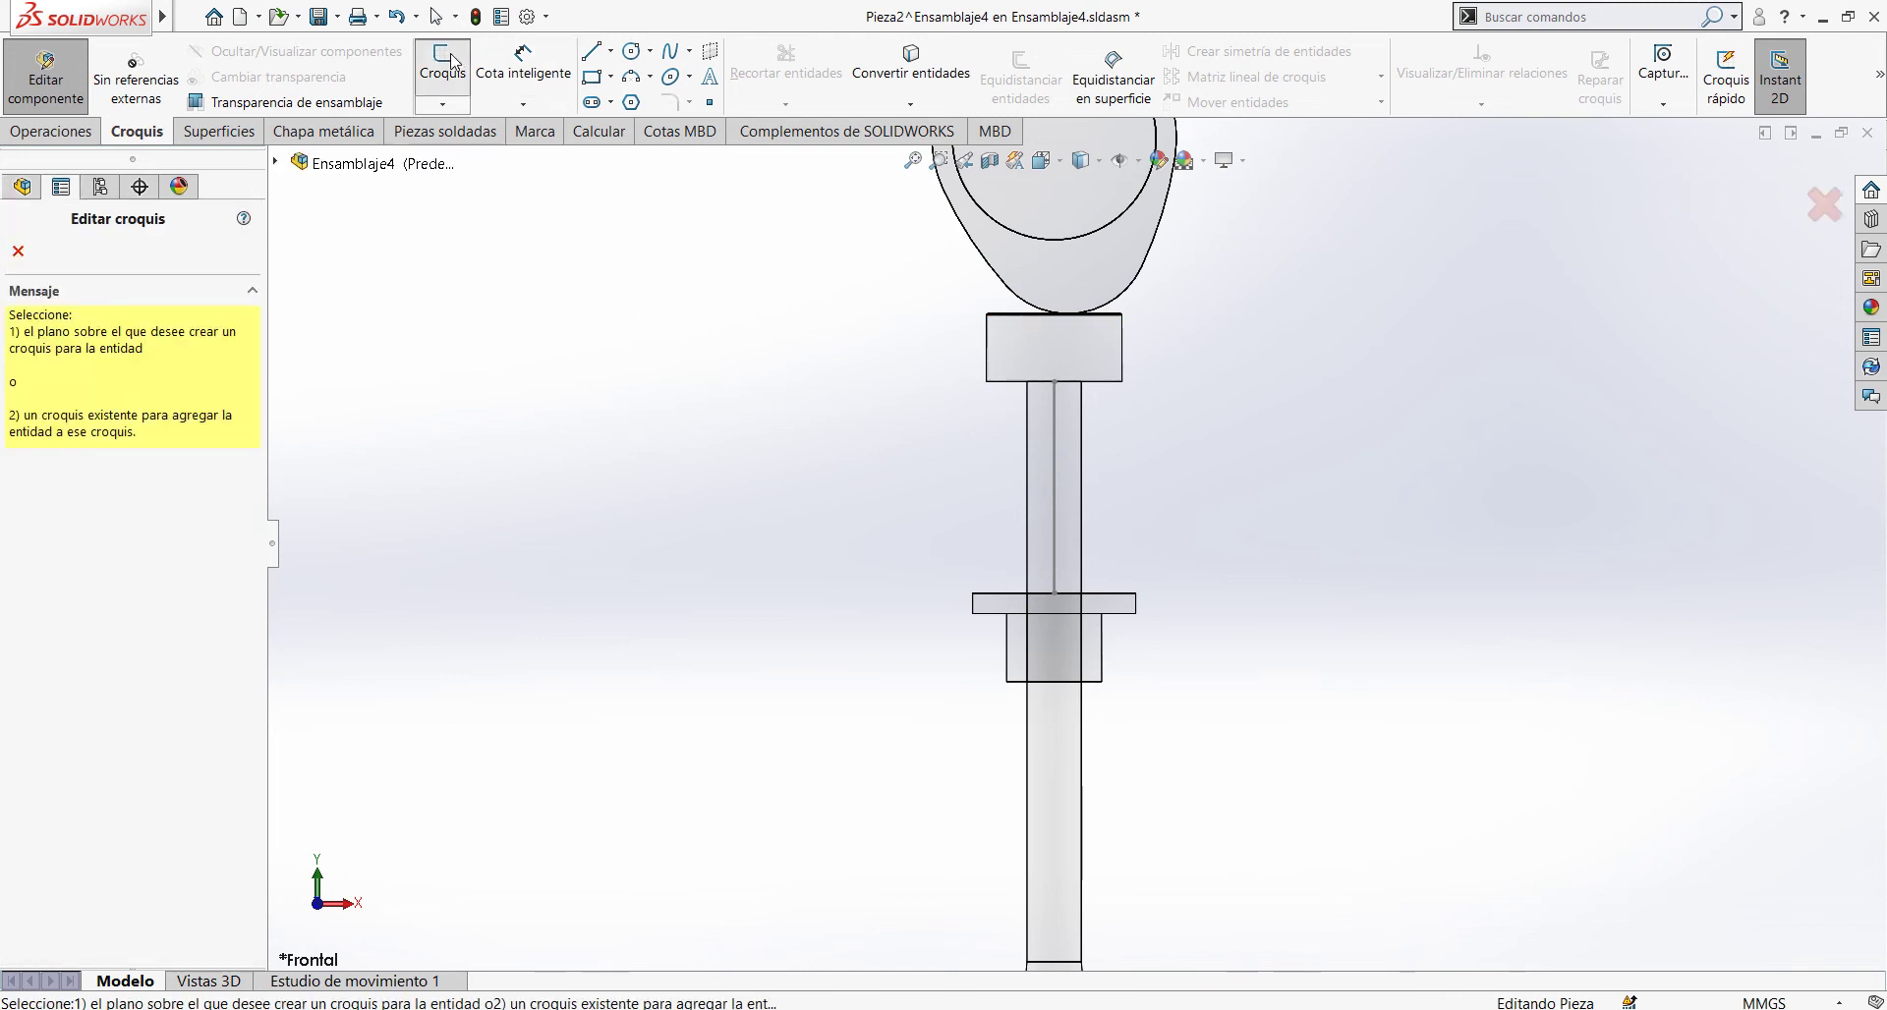
left_click(275, 164)
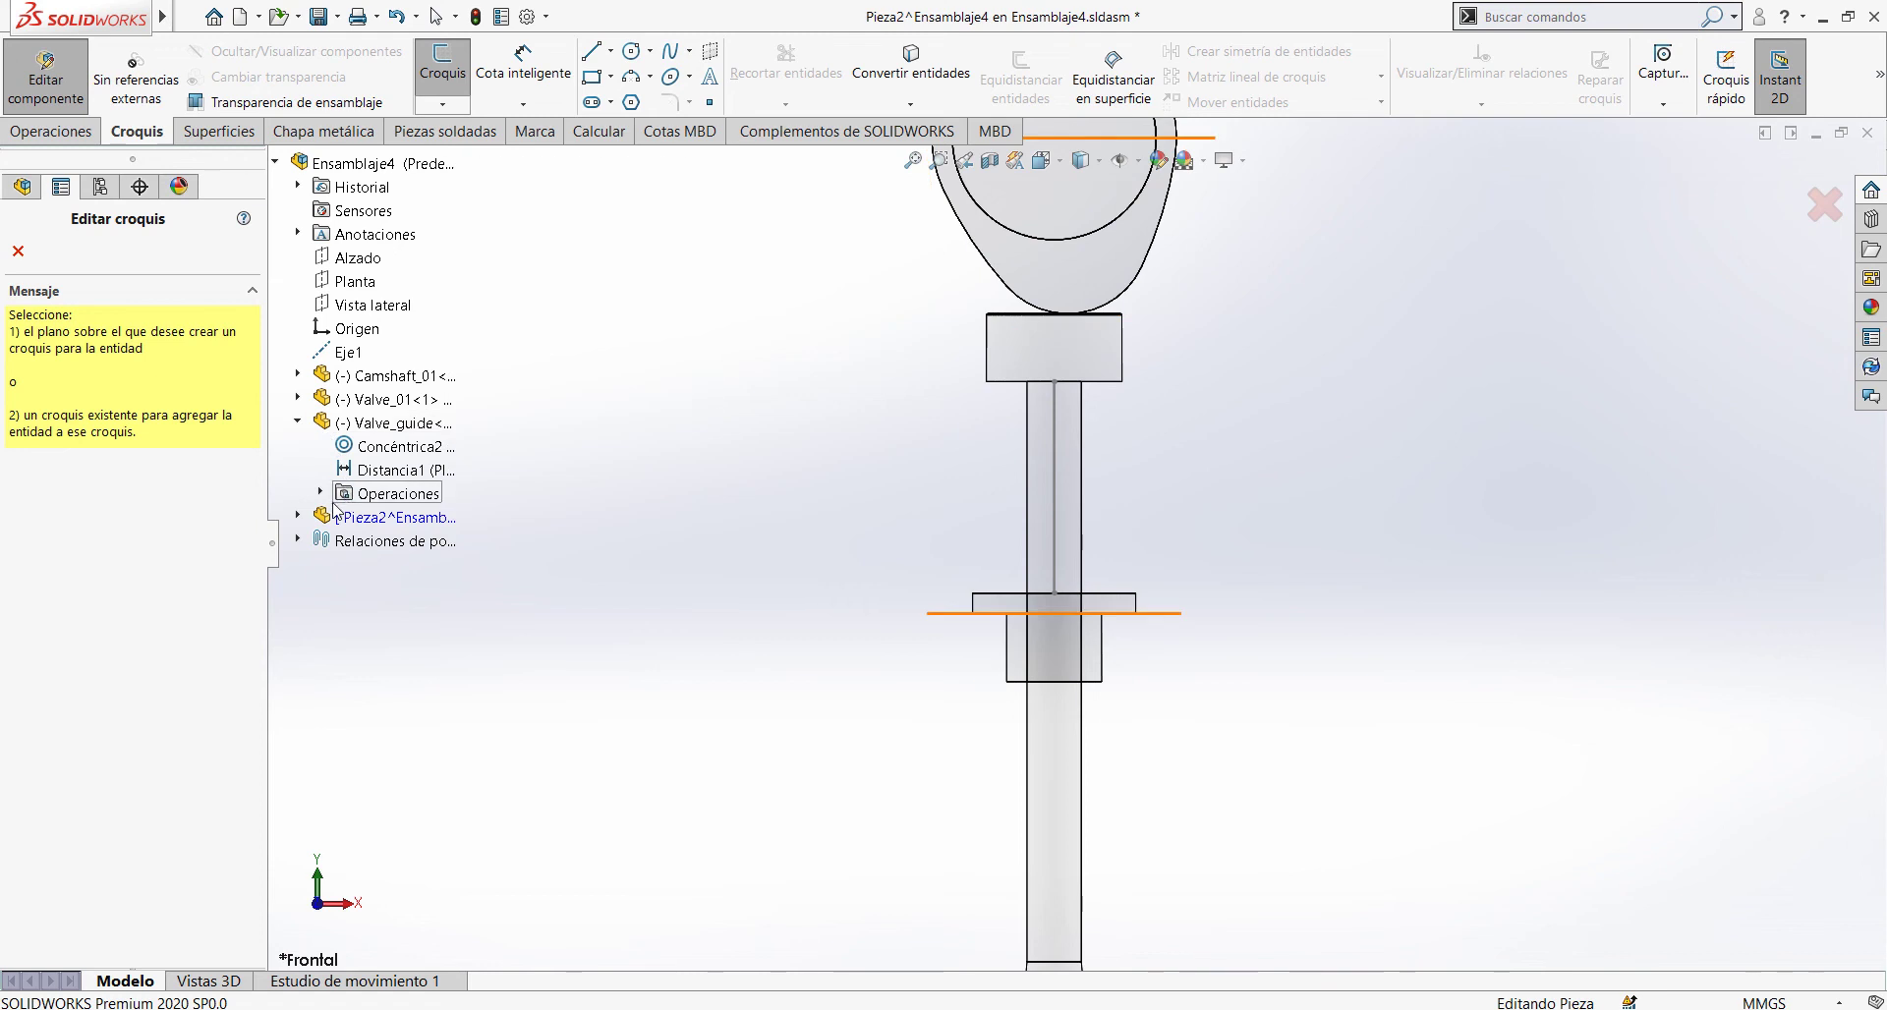
left_click(359, 257)
key("s")
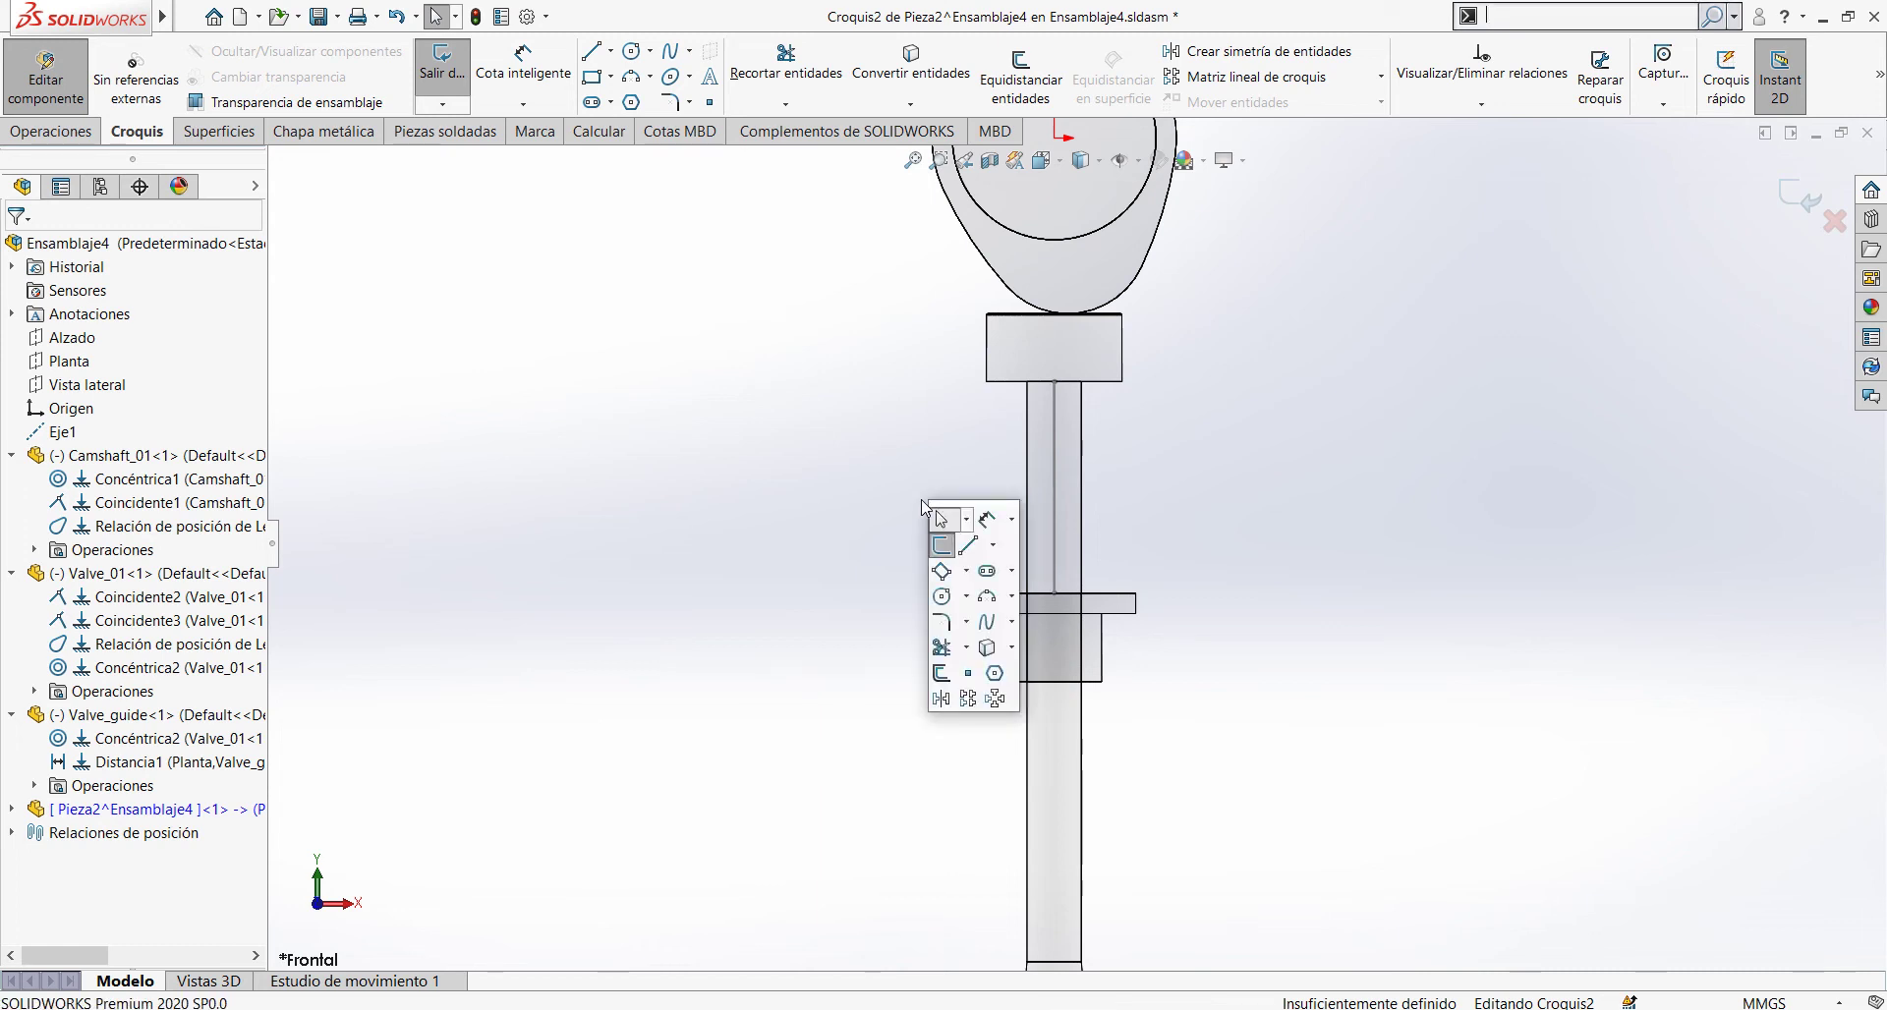
left_click(943, 598)
scroll(1012, 606, "down", 5)
left_click(982, 579)
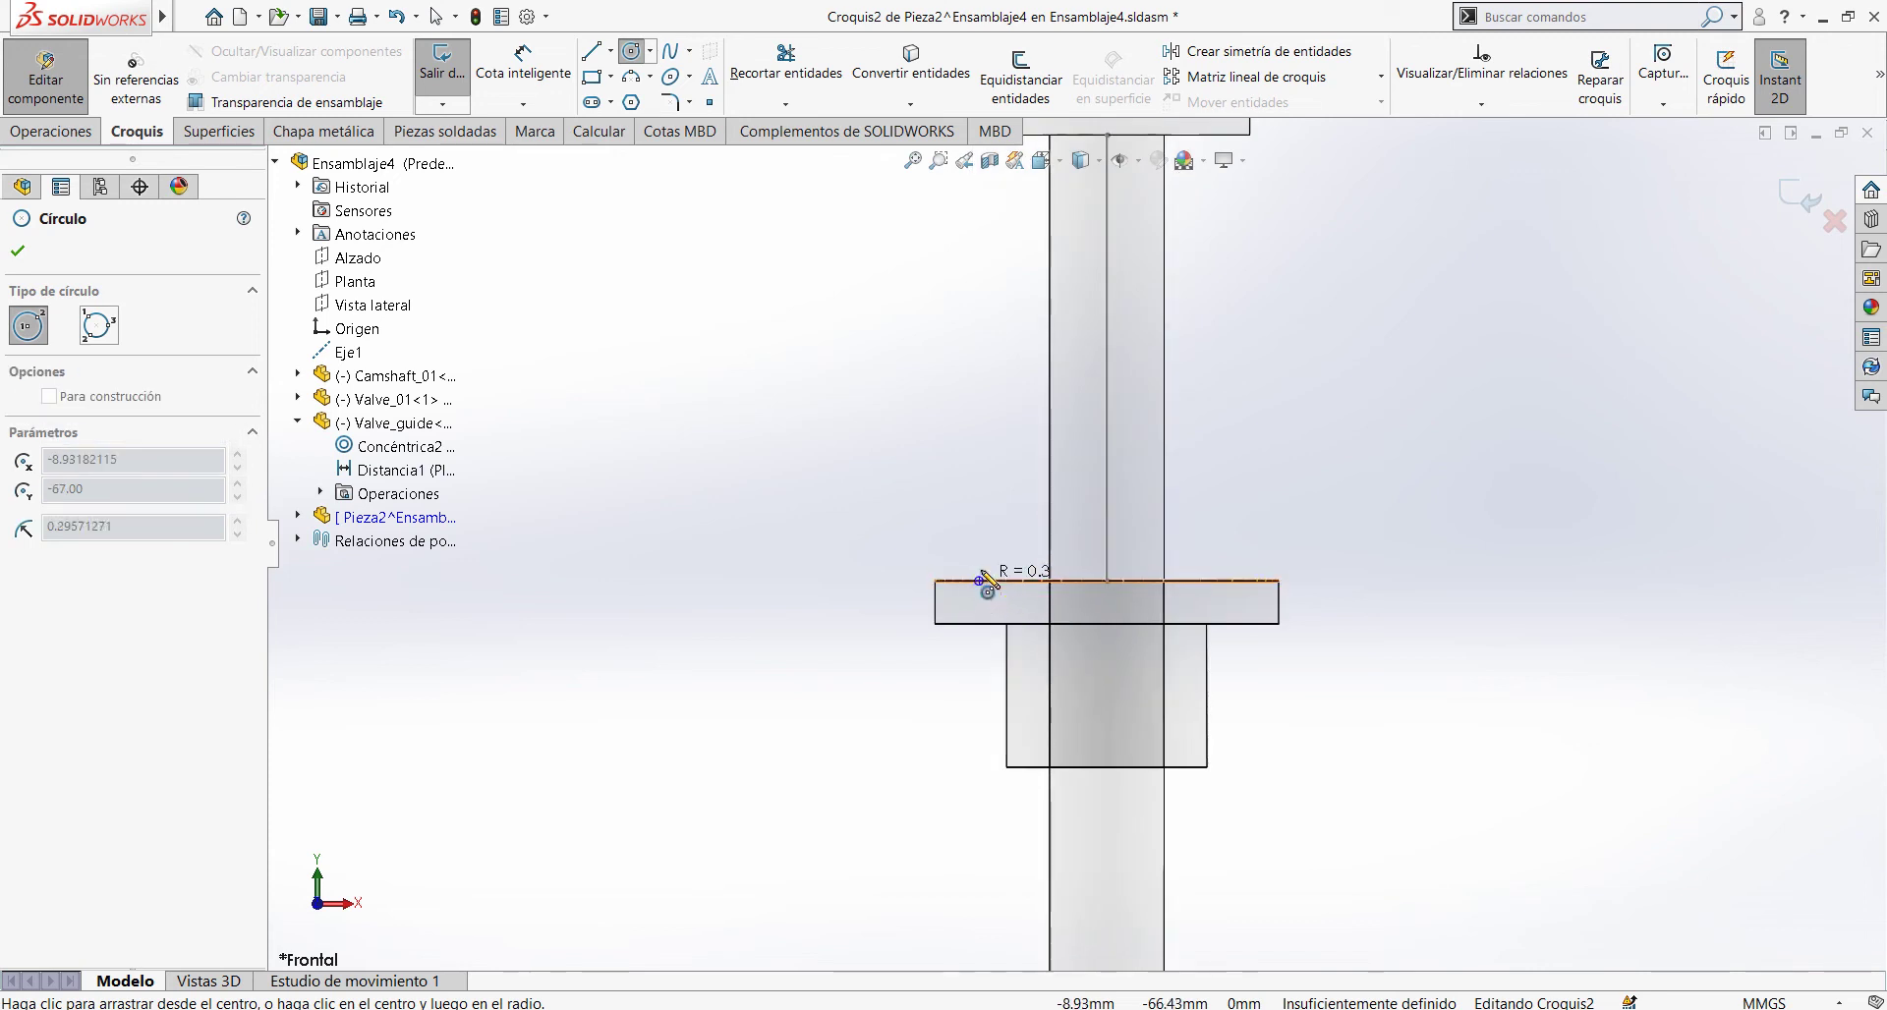
left_click(982, 549)
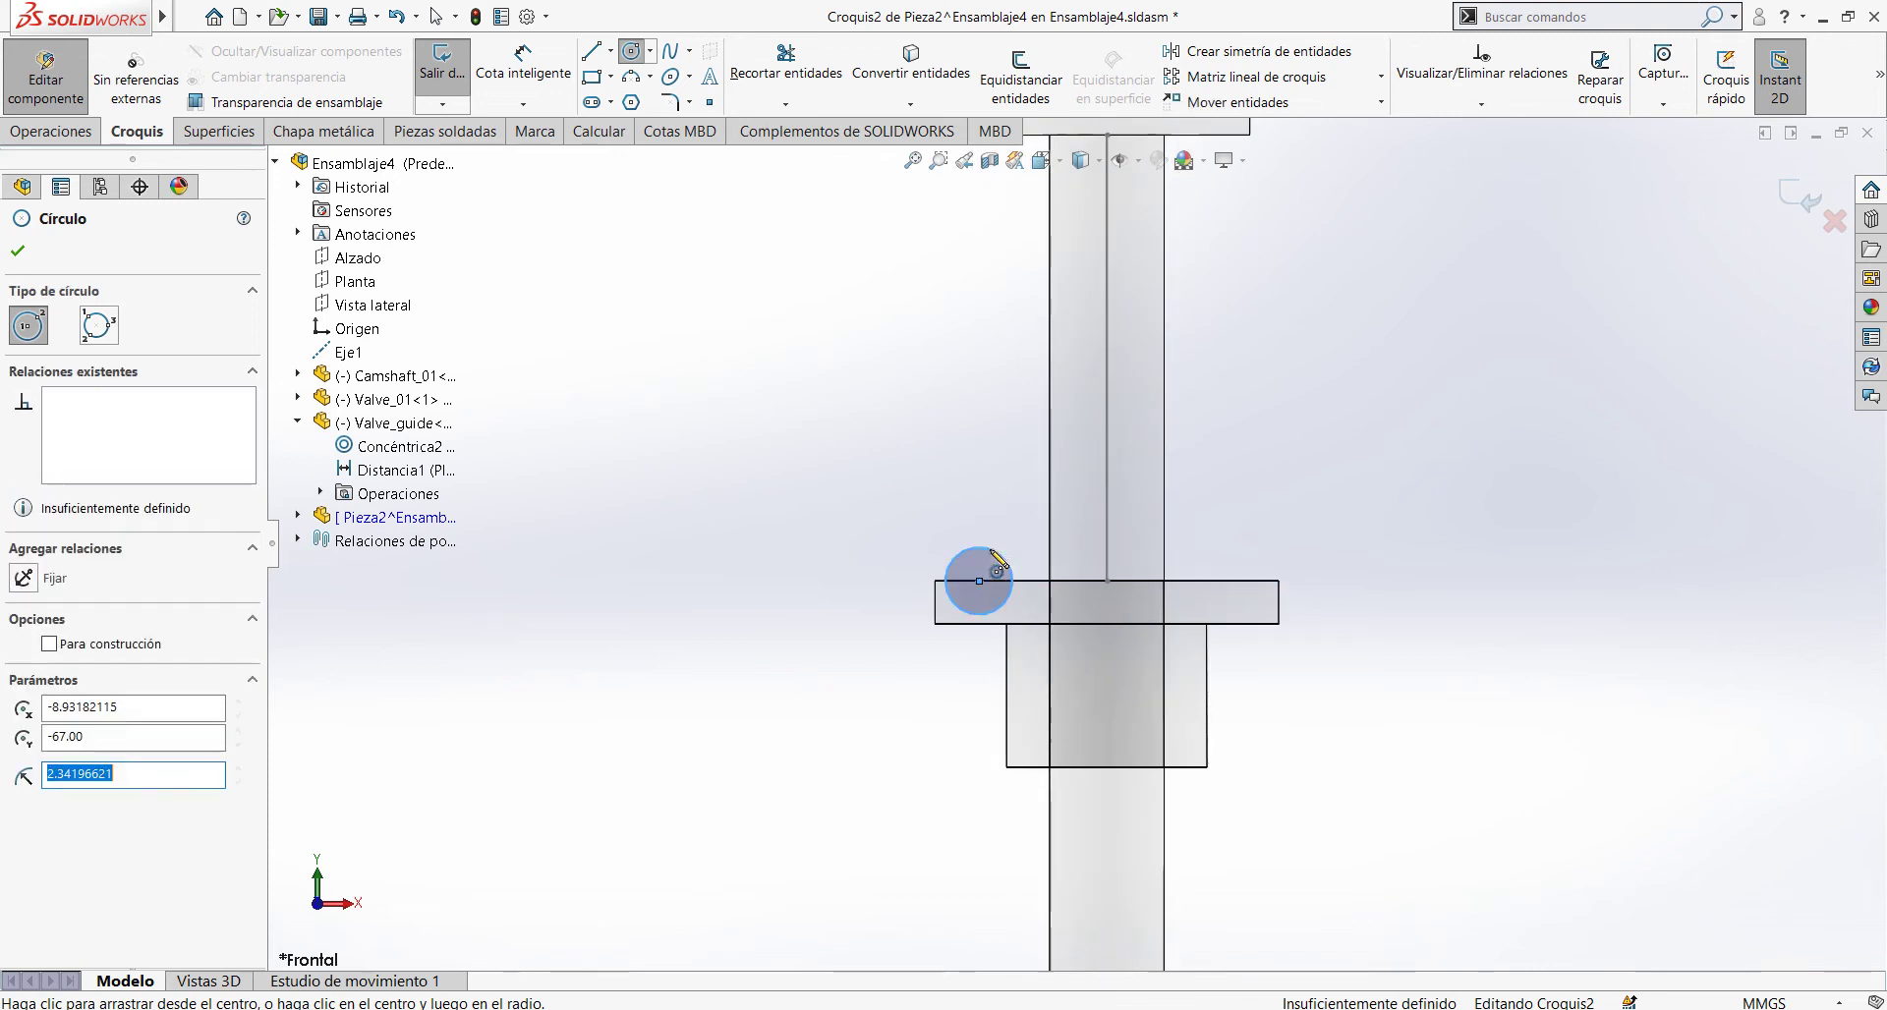
Step: Dimension the circle's diameter as 3 mm
key("s")
left_click(993, 498)
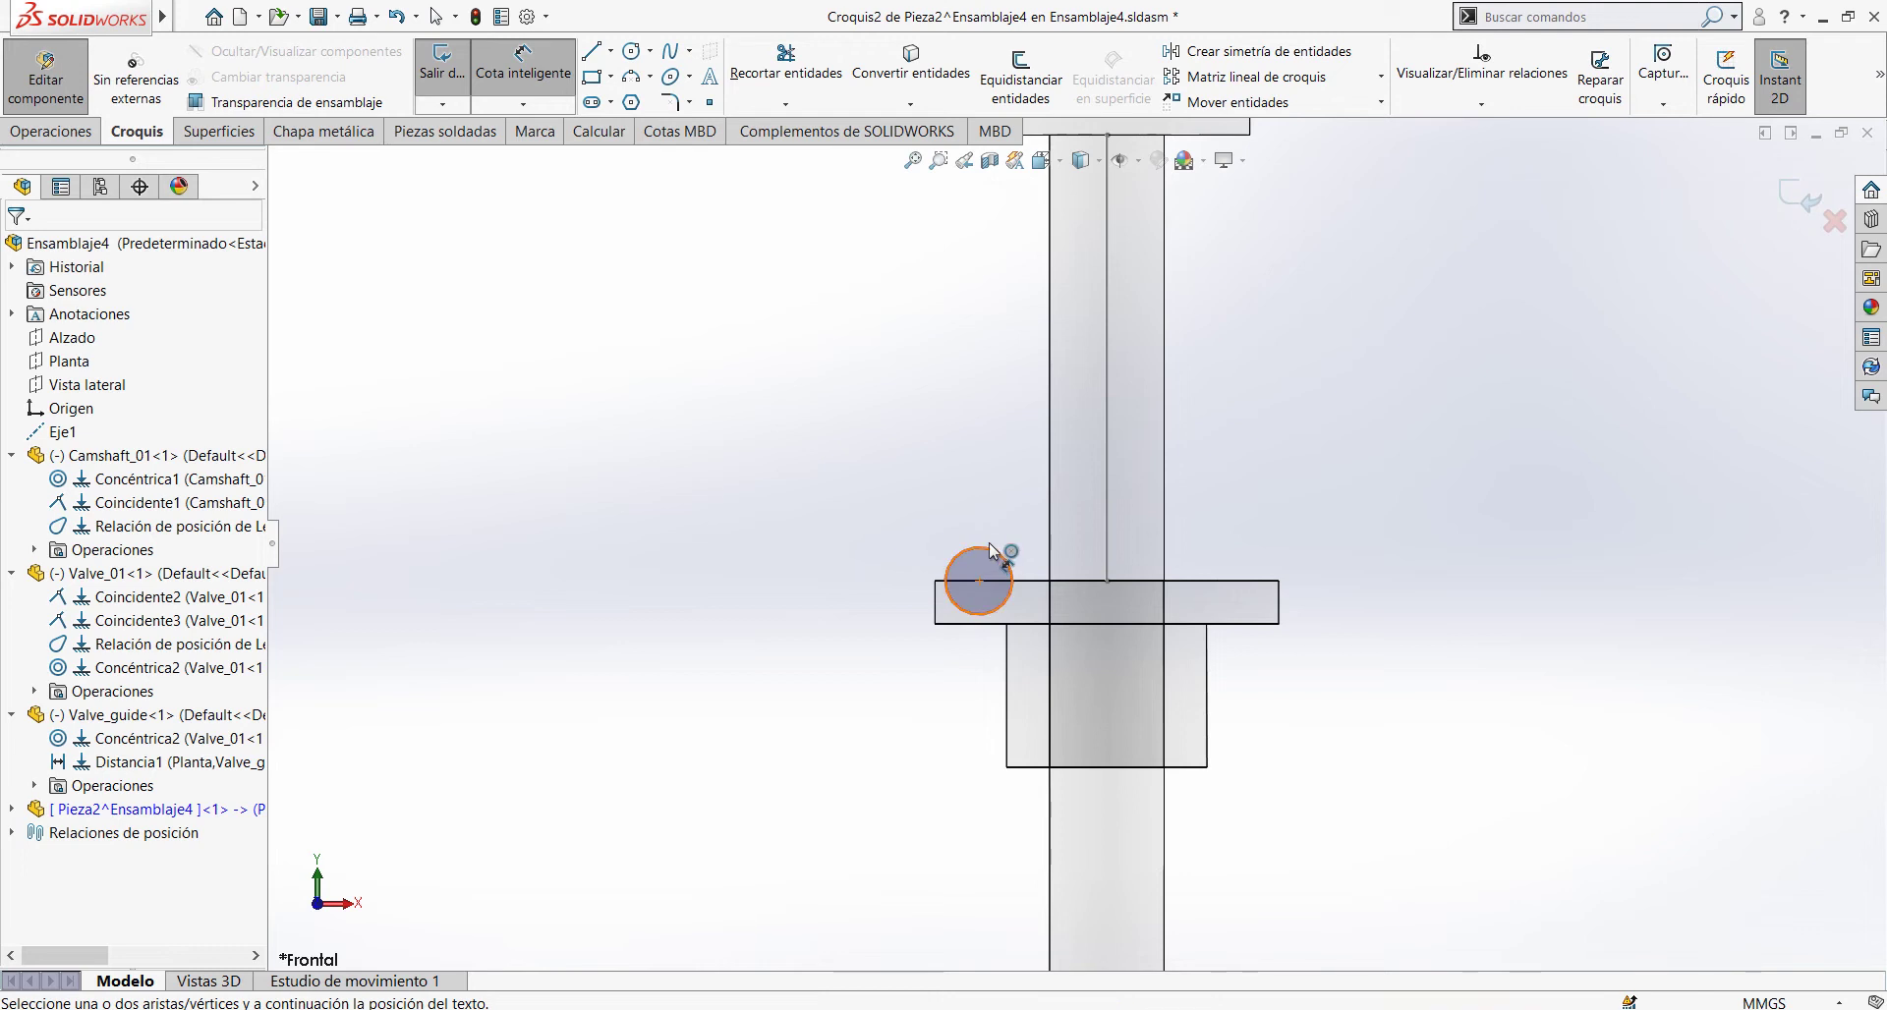
left_click(993, 555)
left_click(865, 521)
type("3")
key("Return")
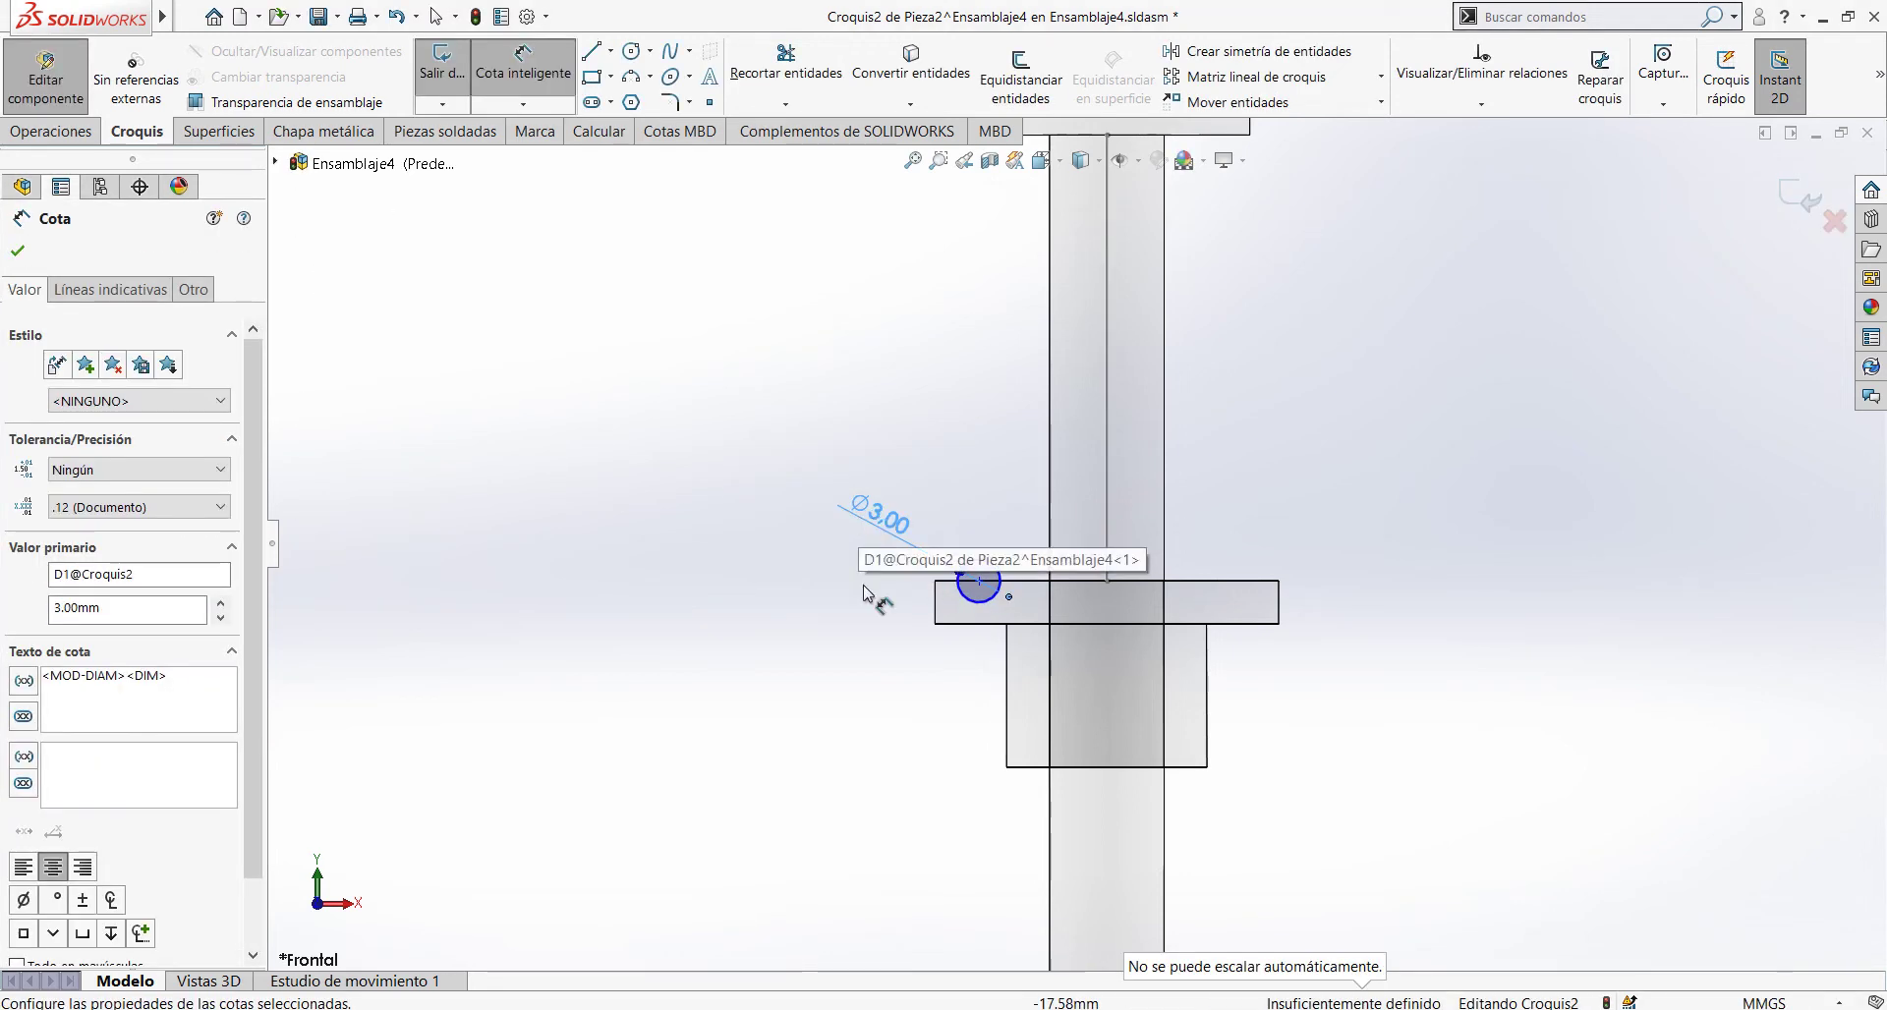
Step: Dimension the distance from the circle's centre to the vertical line as 8 mm, and close the sketch
left_click(978, 582)
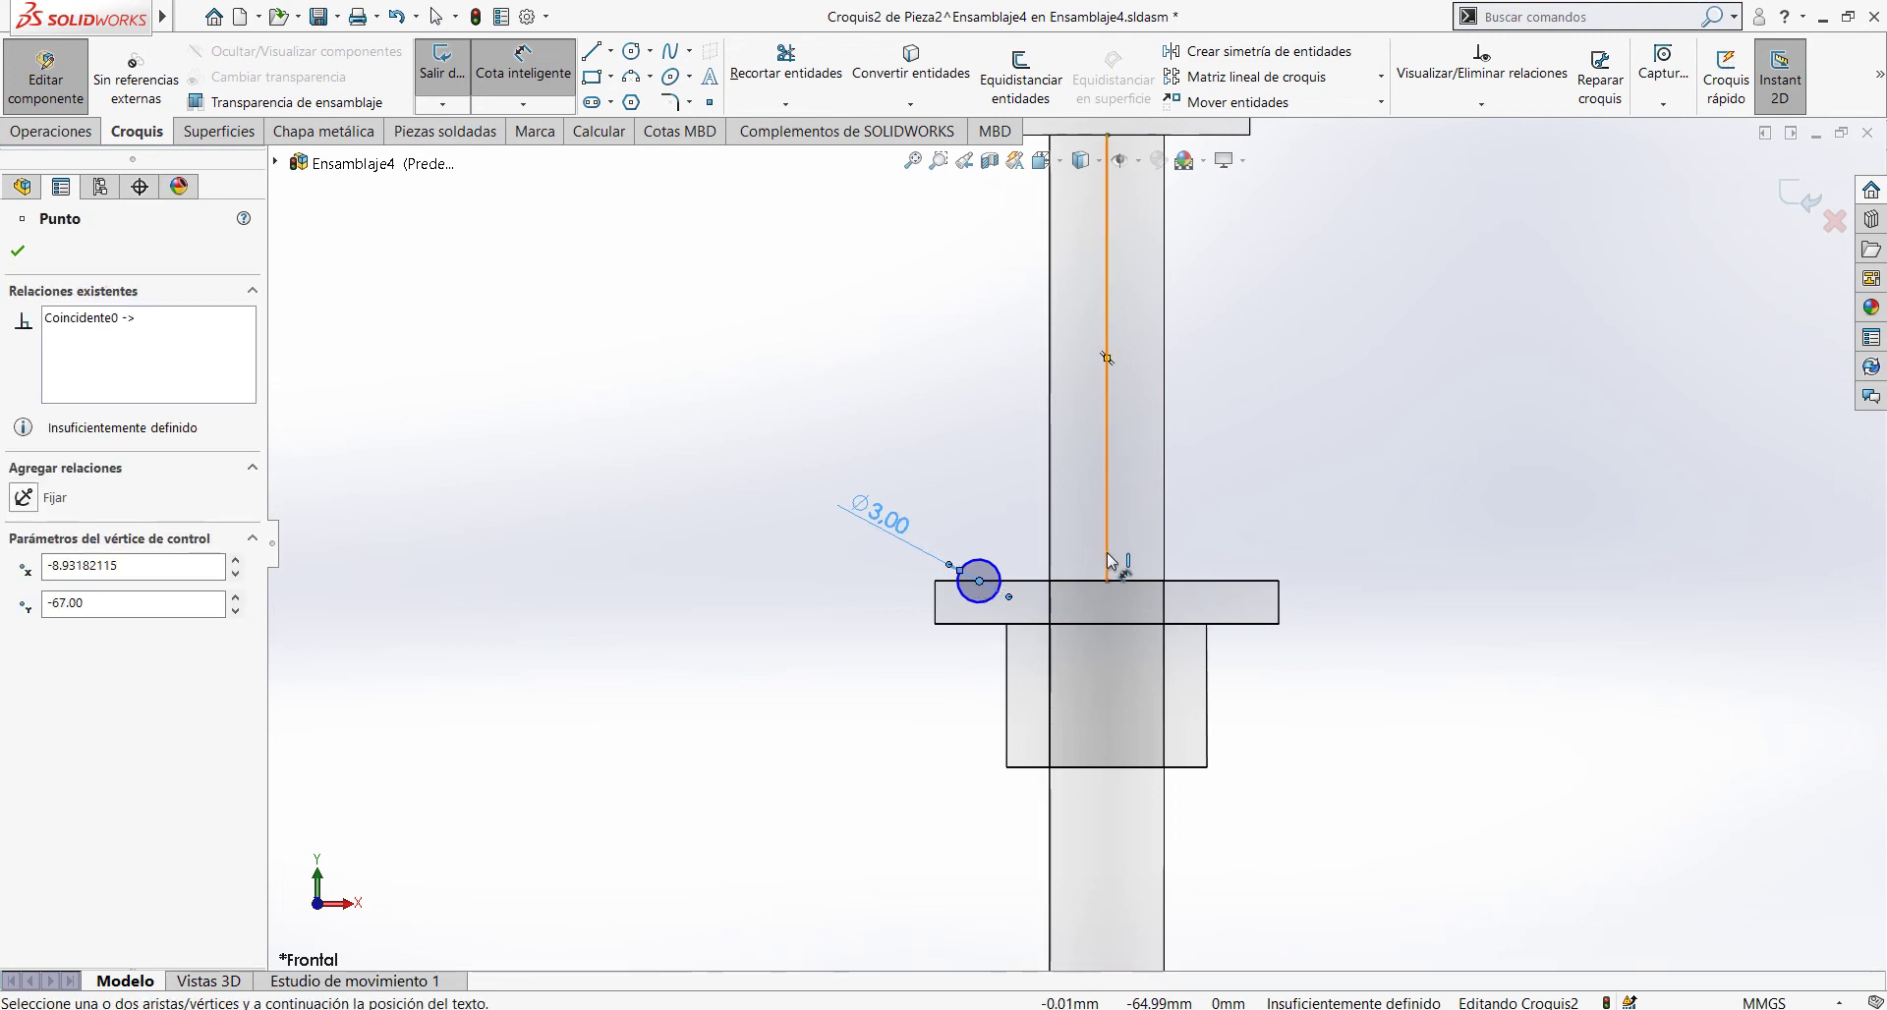
left_click(1107, 557)
left_click(1094, 676)
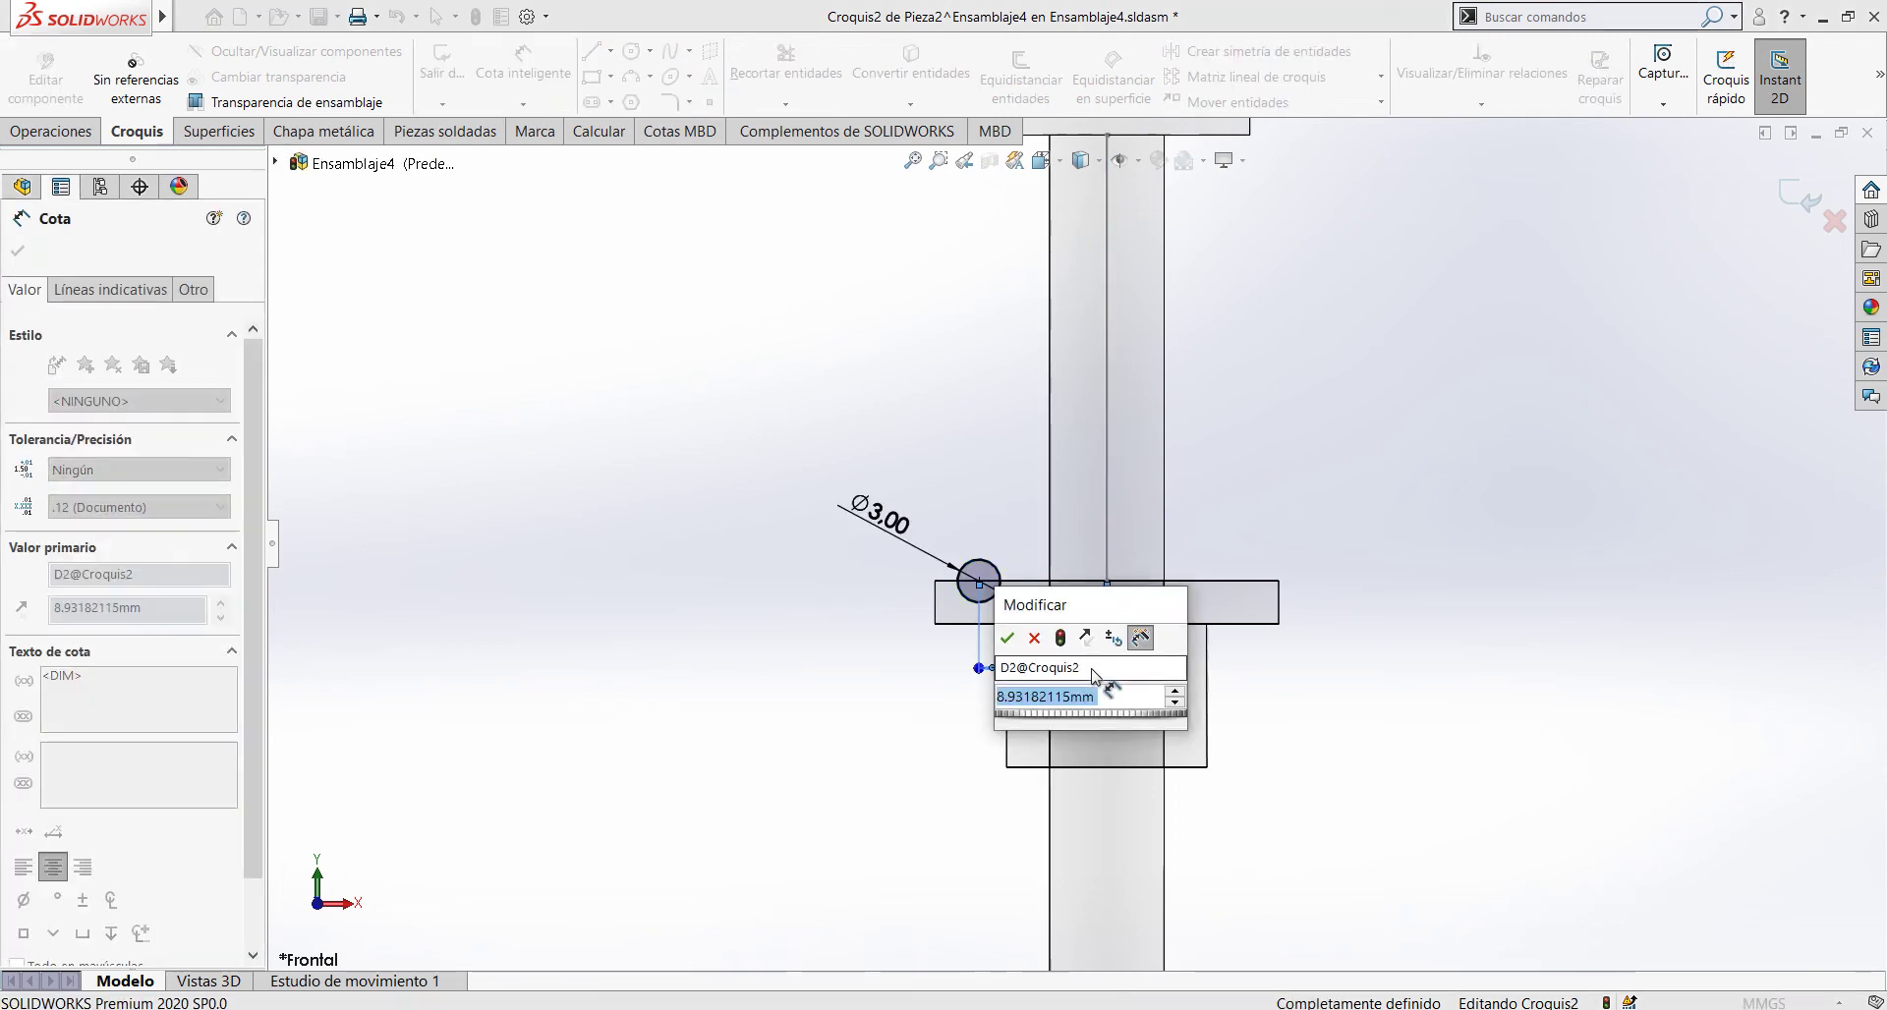
type("8")
key("Return")
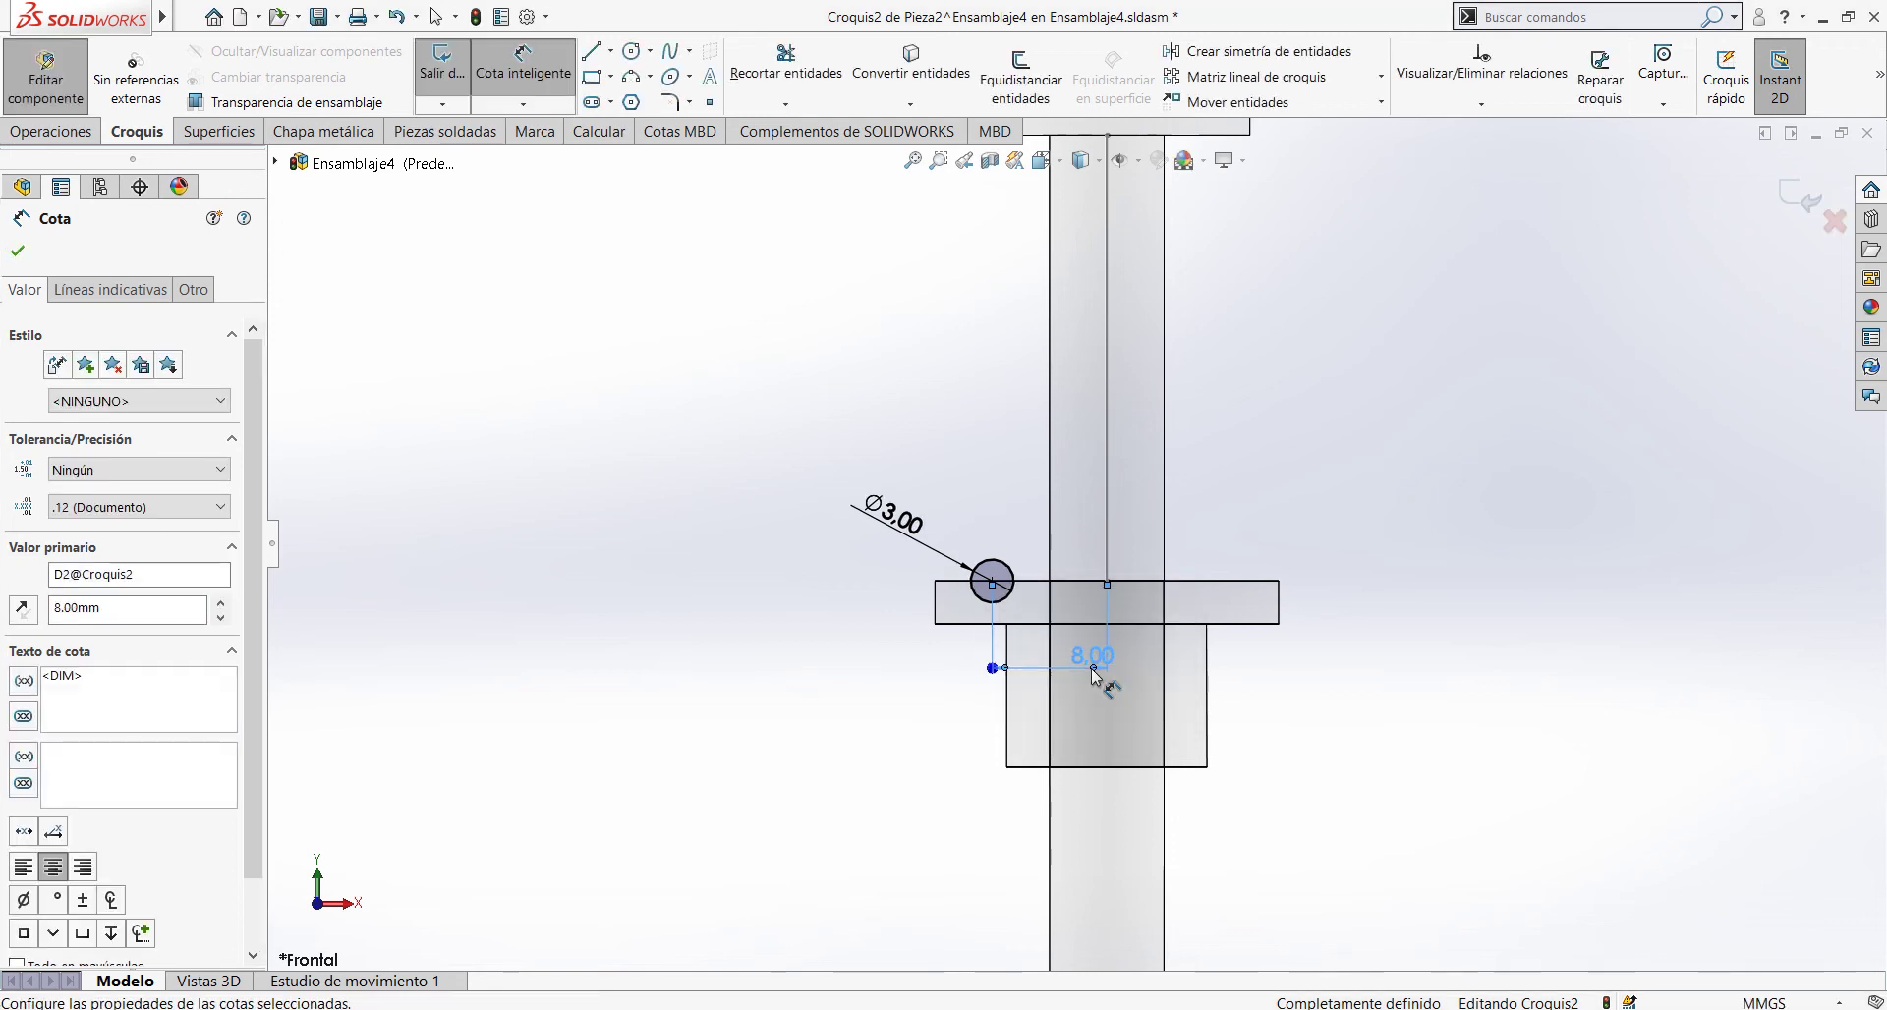
key("Escape")
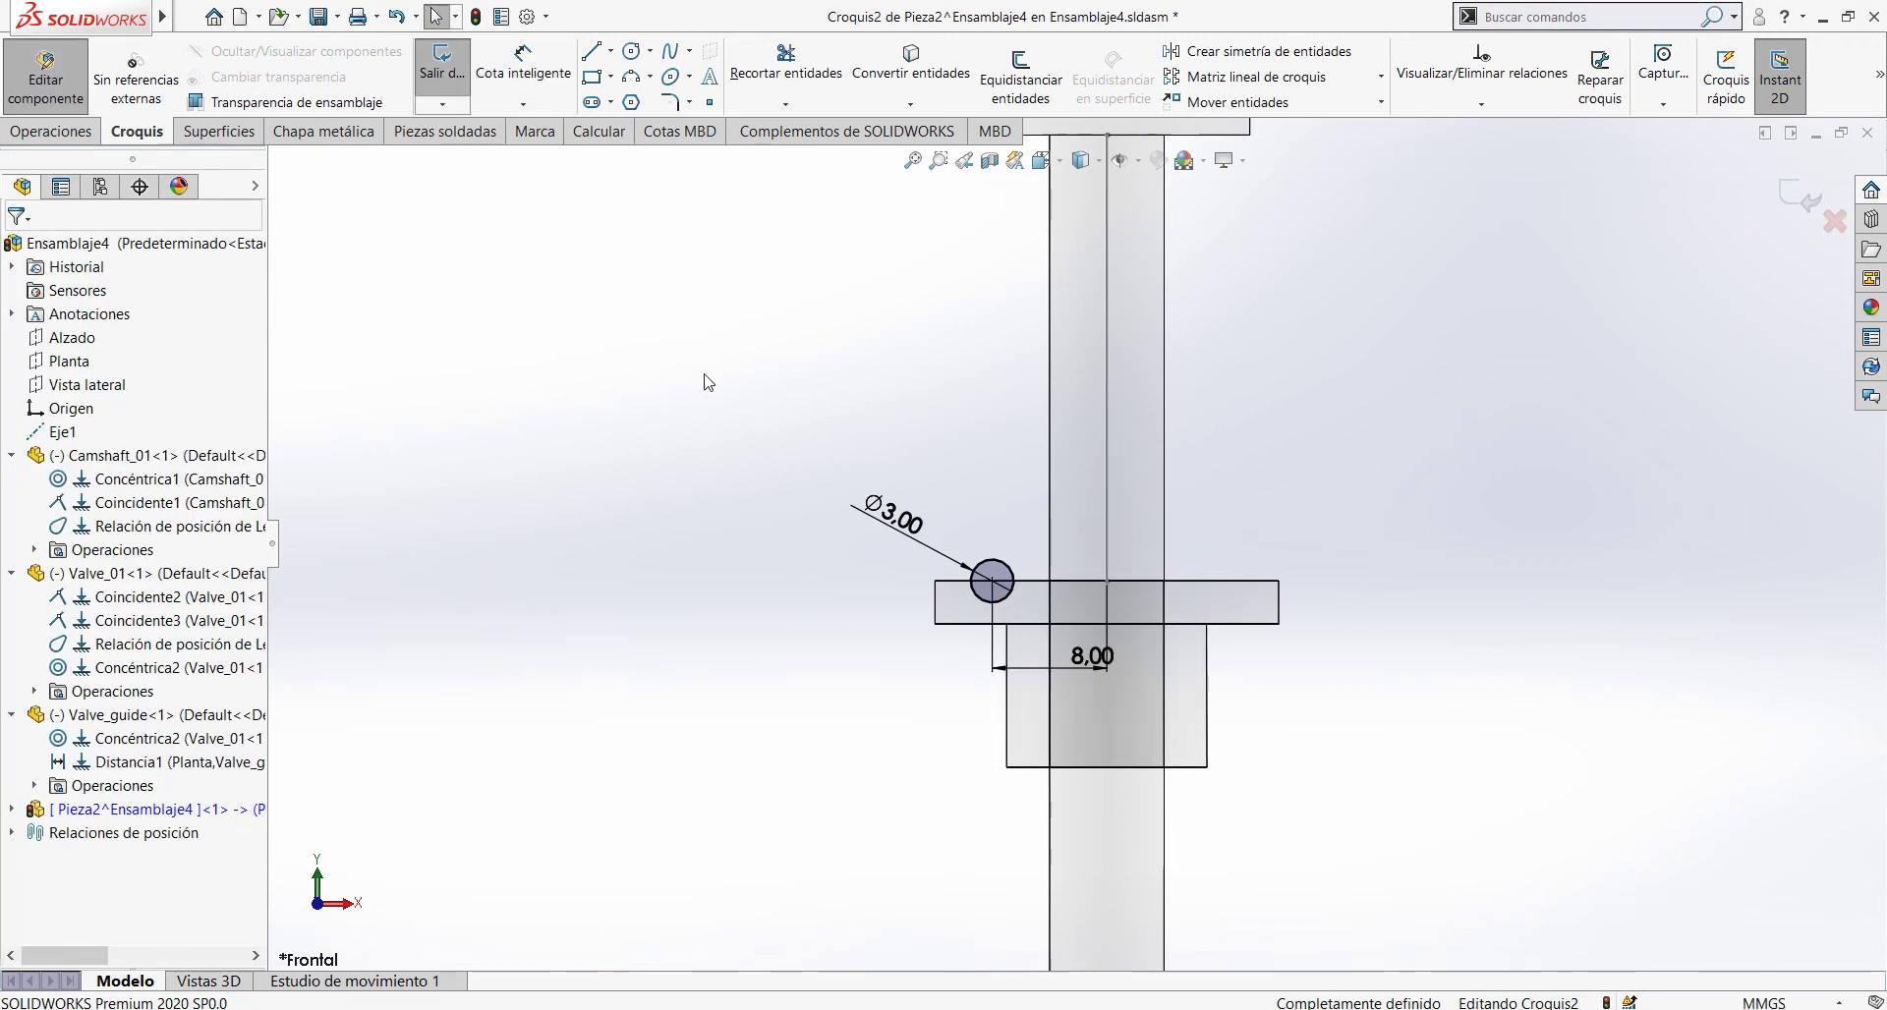
scroll(1122, 292, "up", 2)
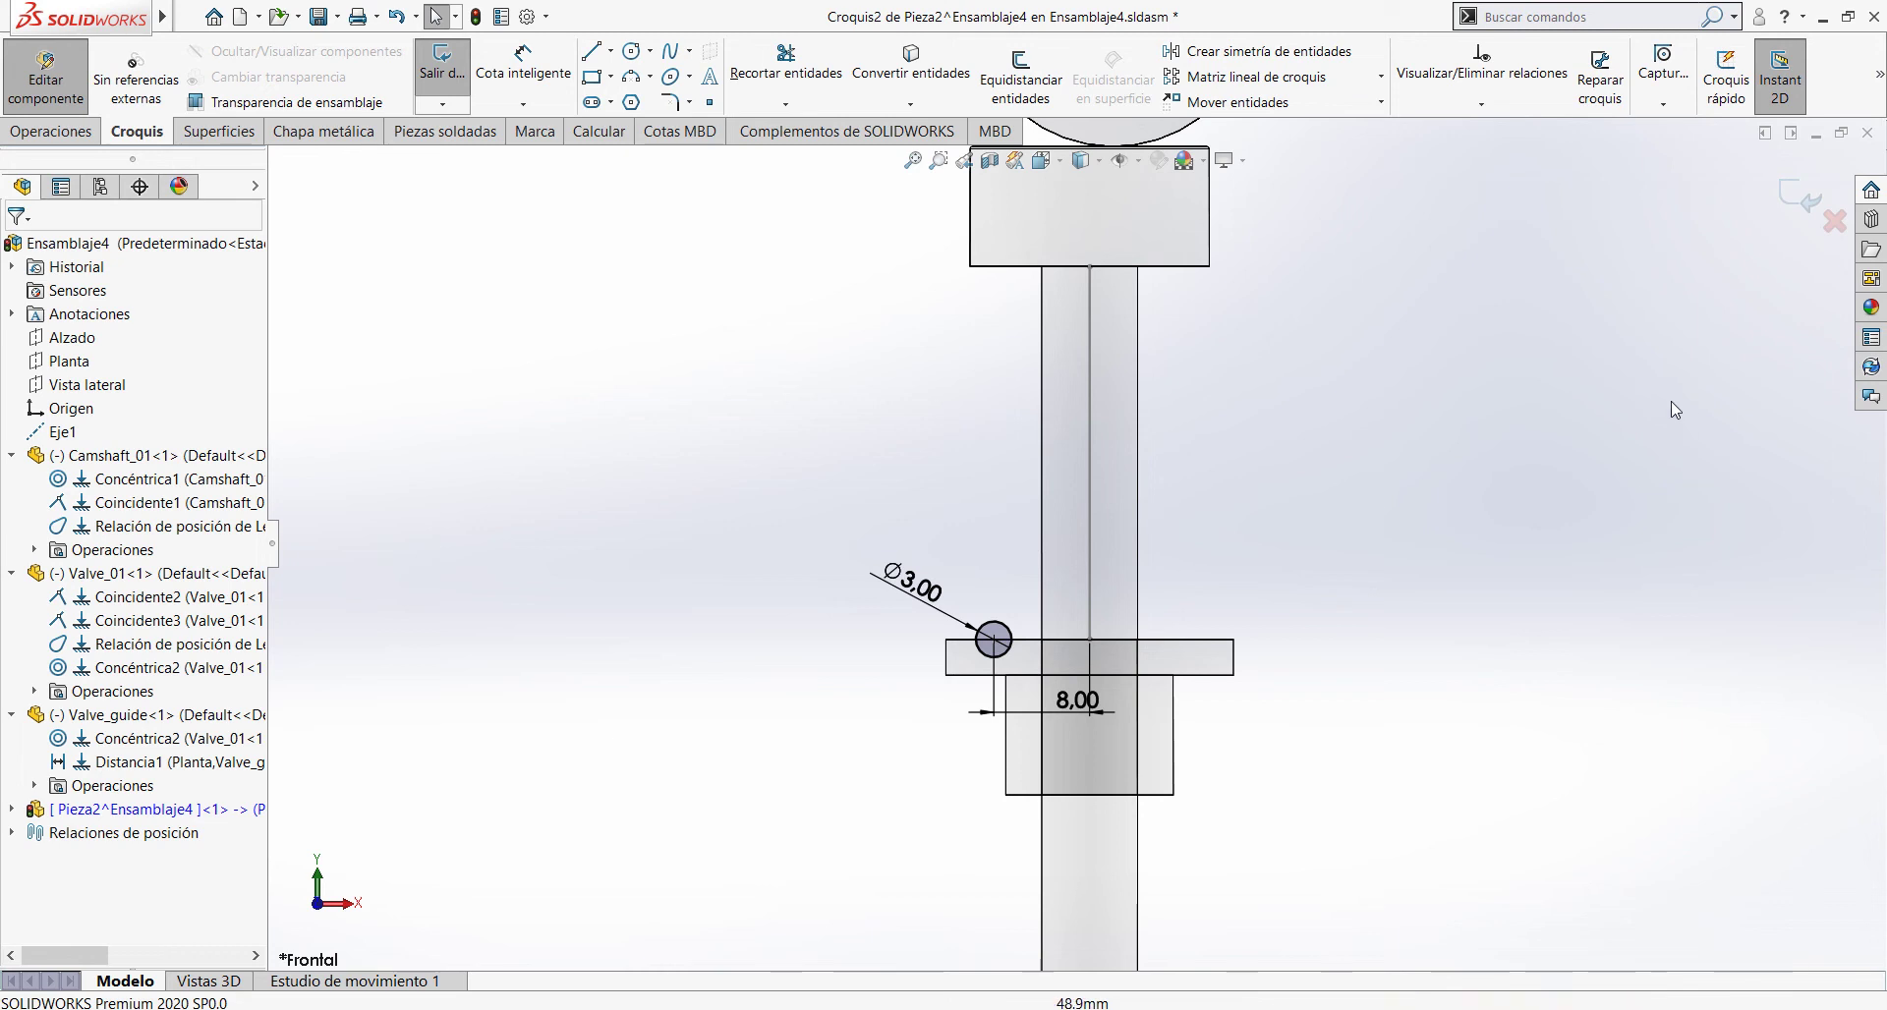
left_click(1790, 199)
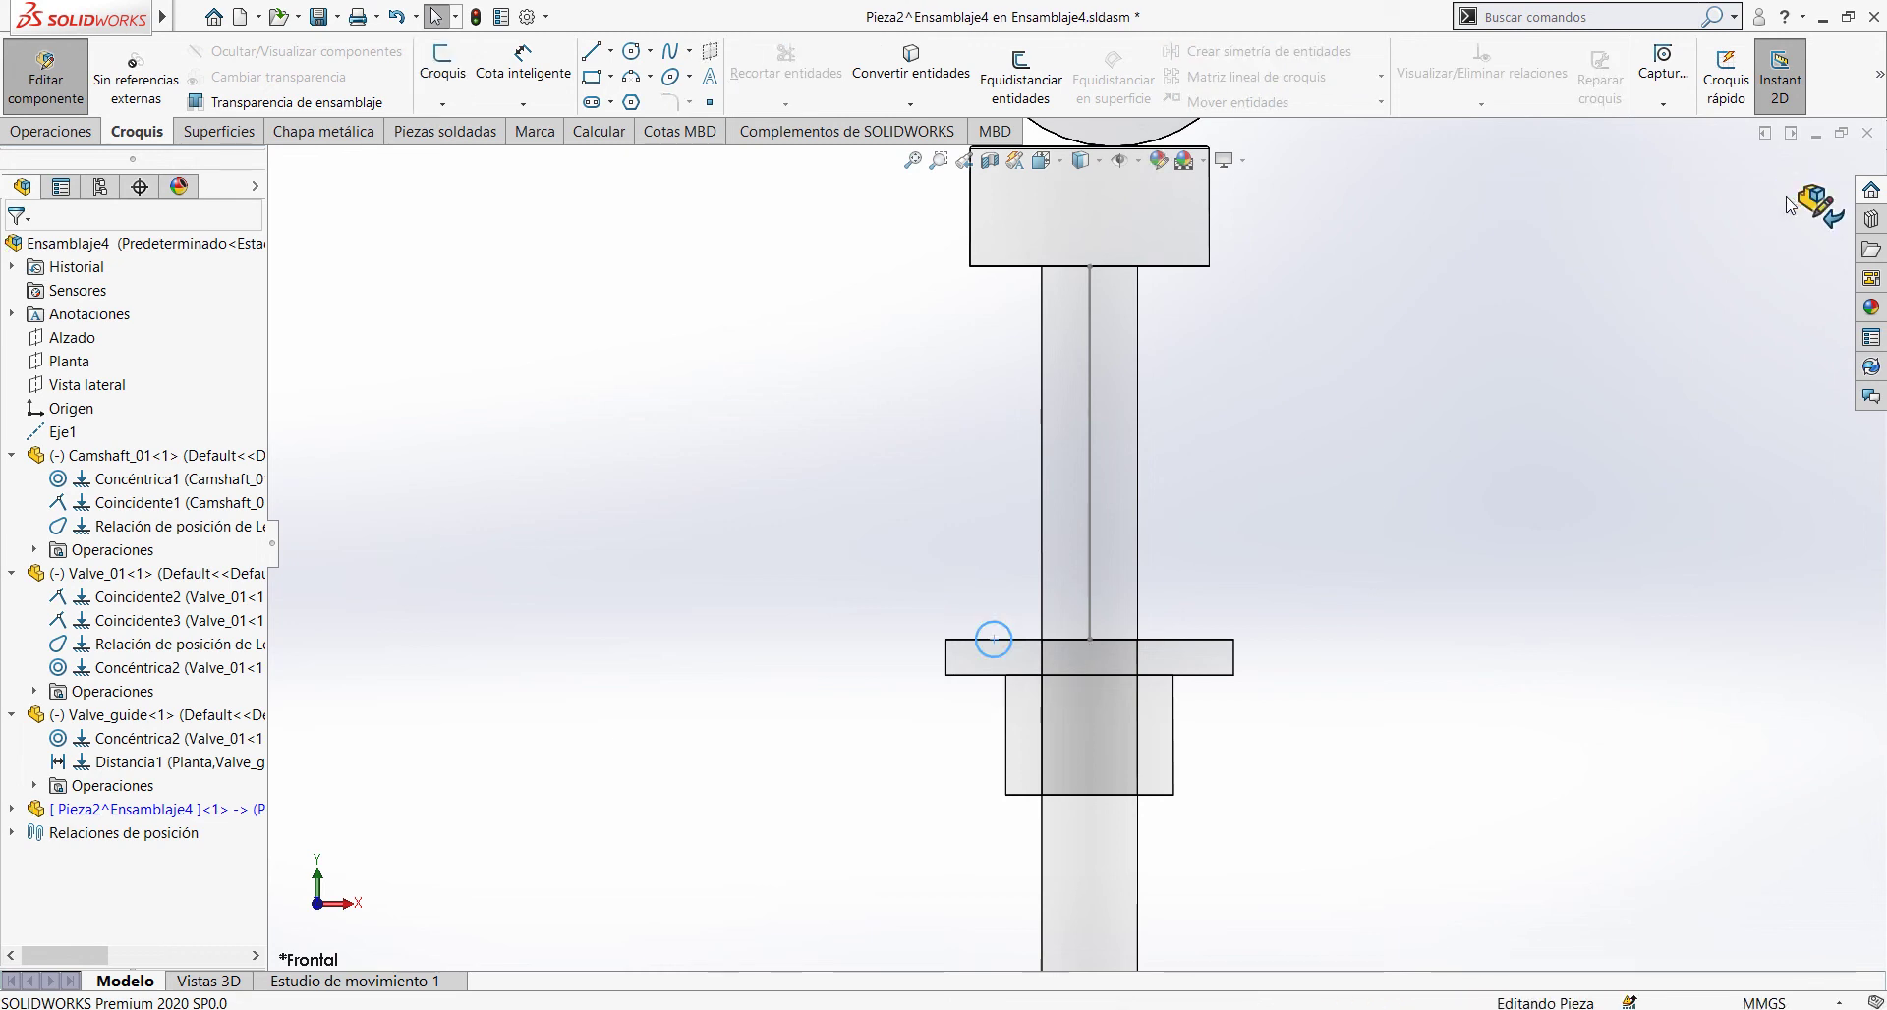
Step: Start a swept boss with the circle sketch as profile and the vertical line sketch as path
left_click(53, 132)
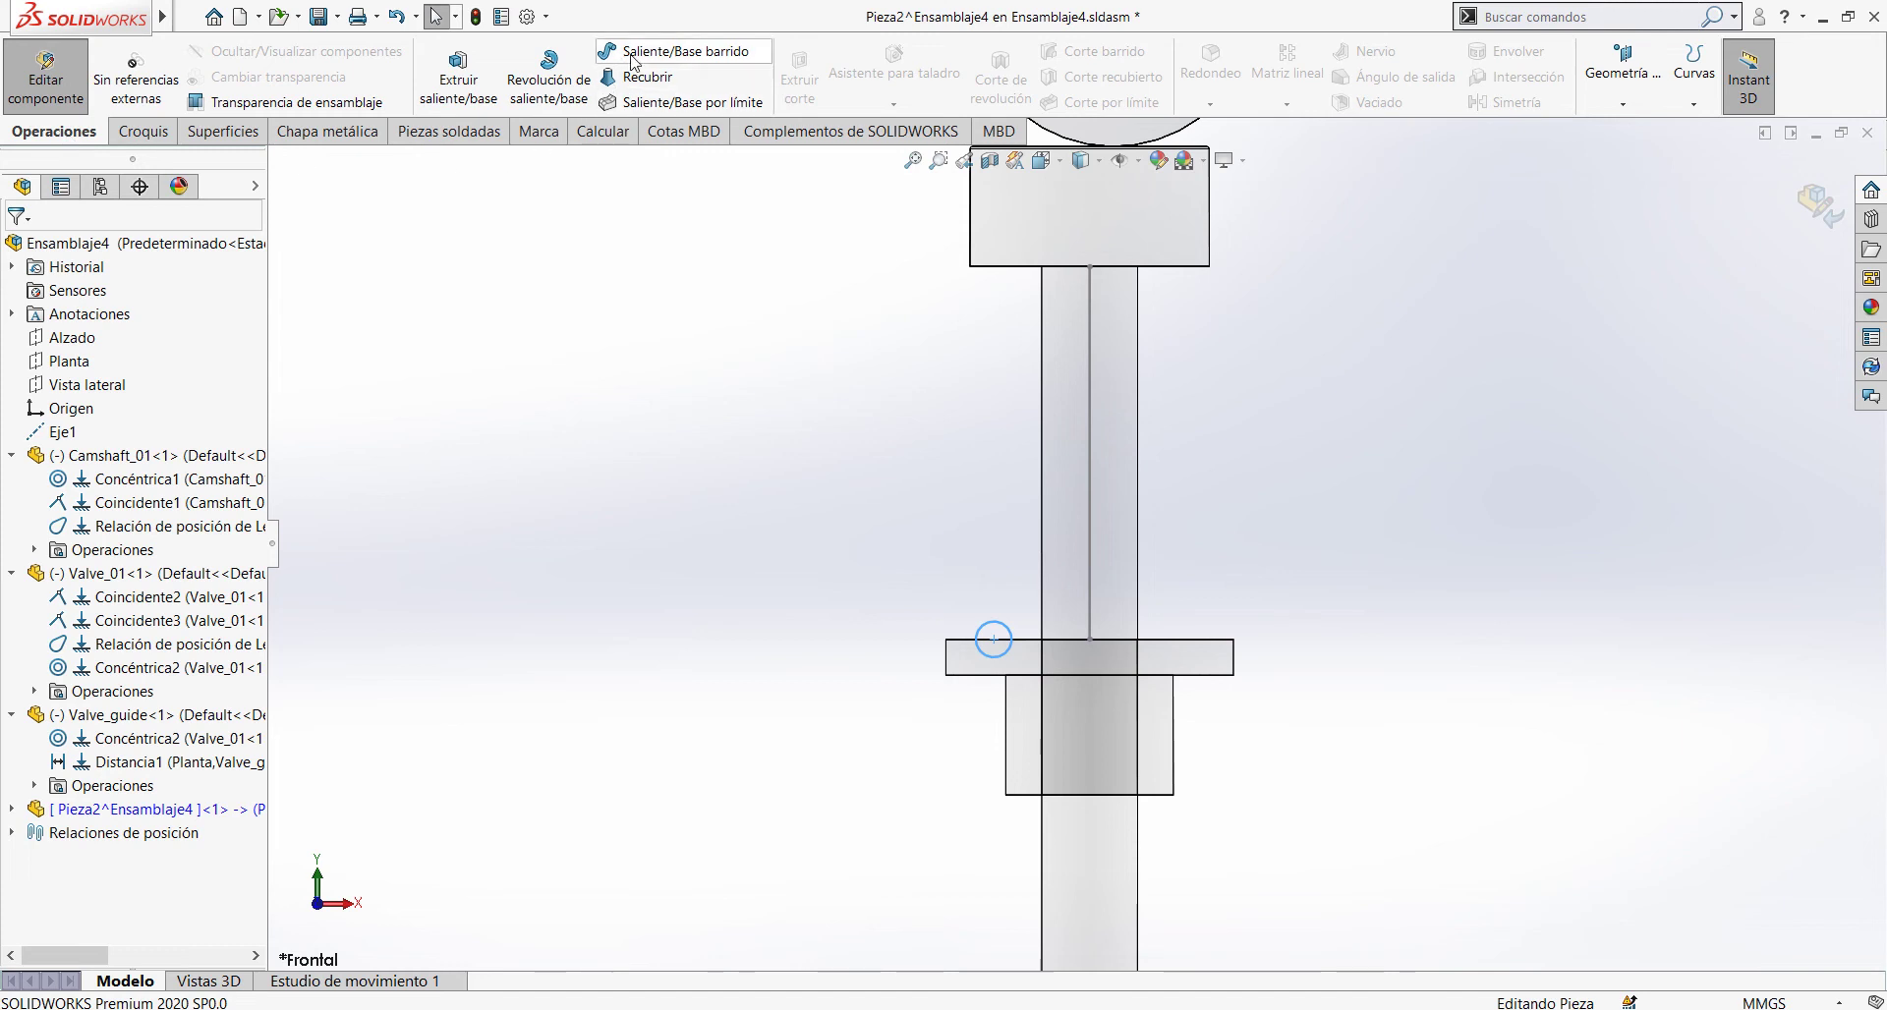
left_click(676, 55)
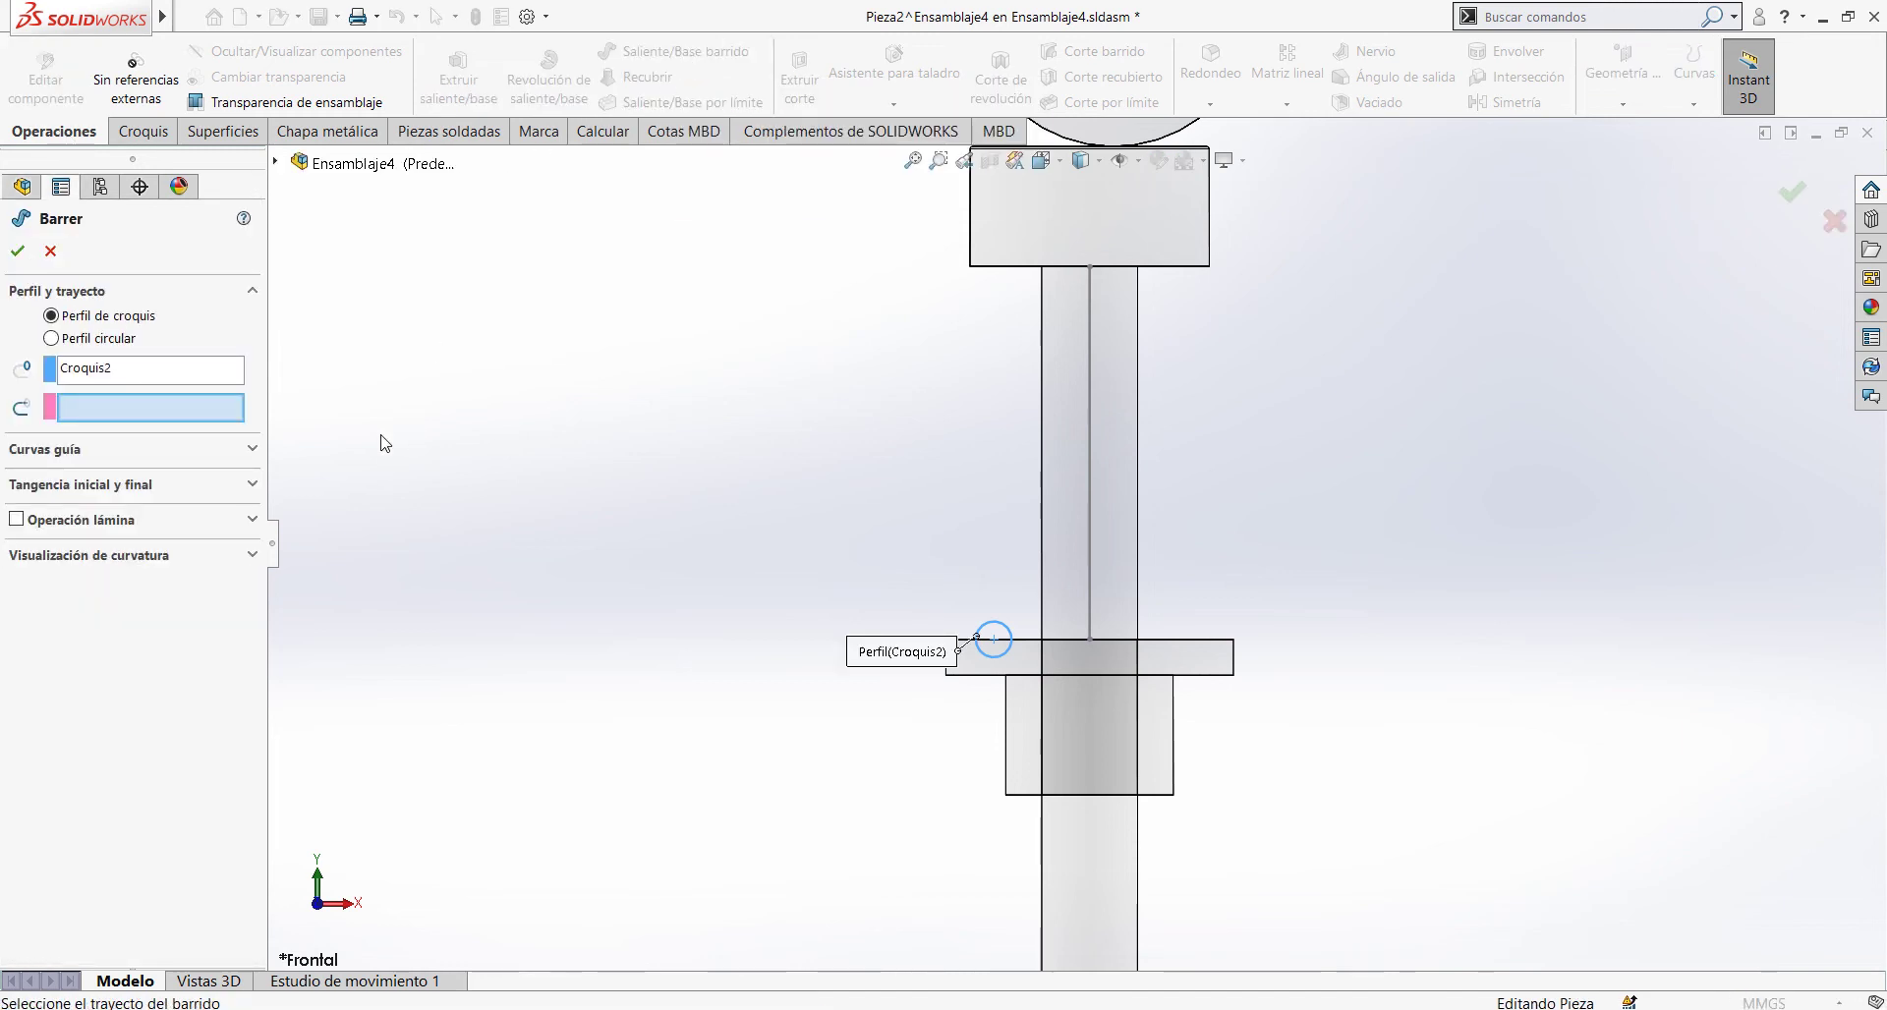
left_click(144, 370)
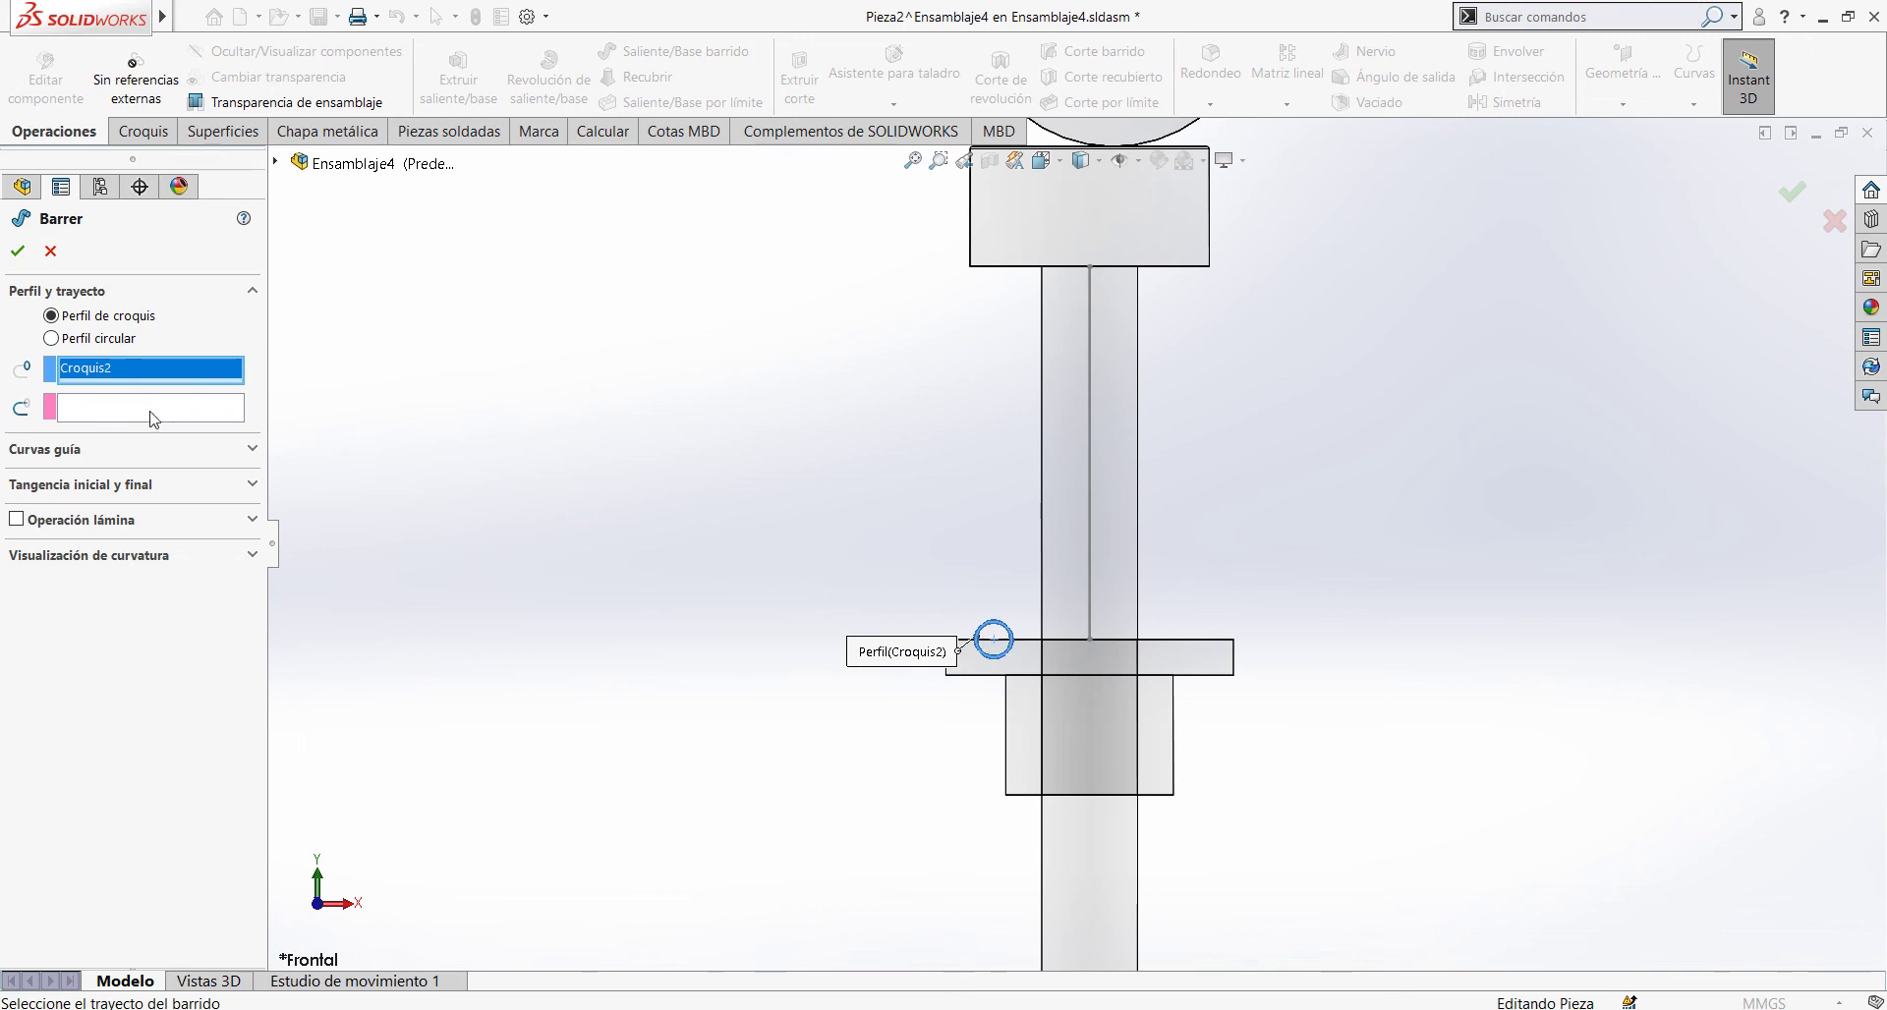
left_click(148, 417)
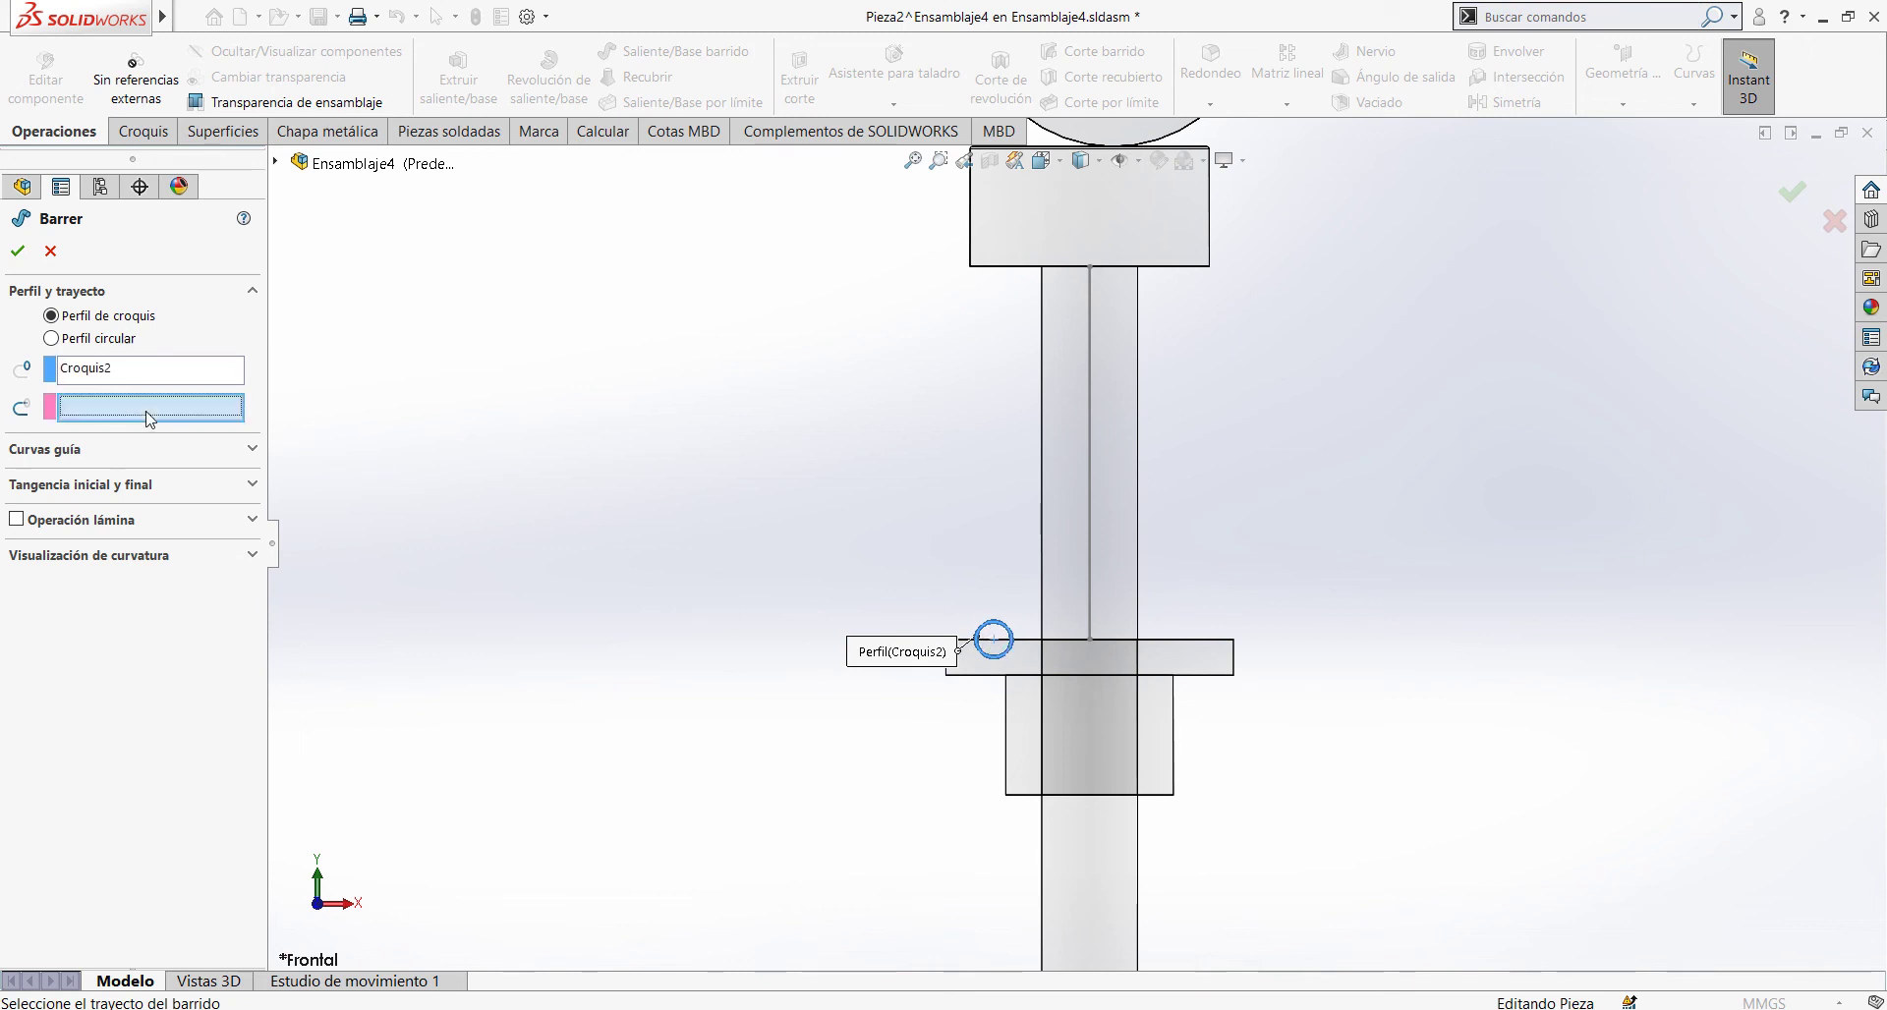
left_click(1088, 470)
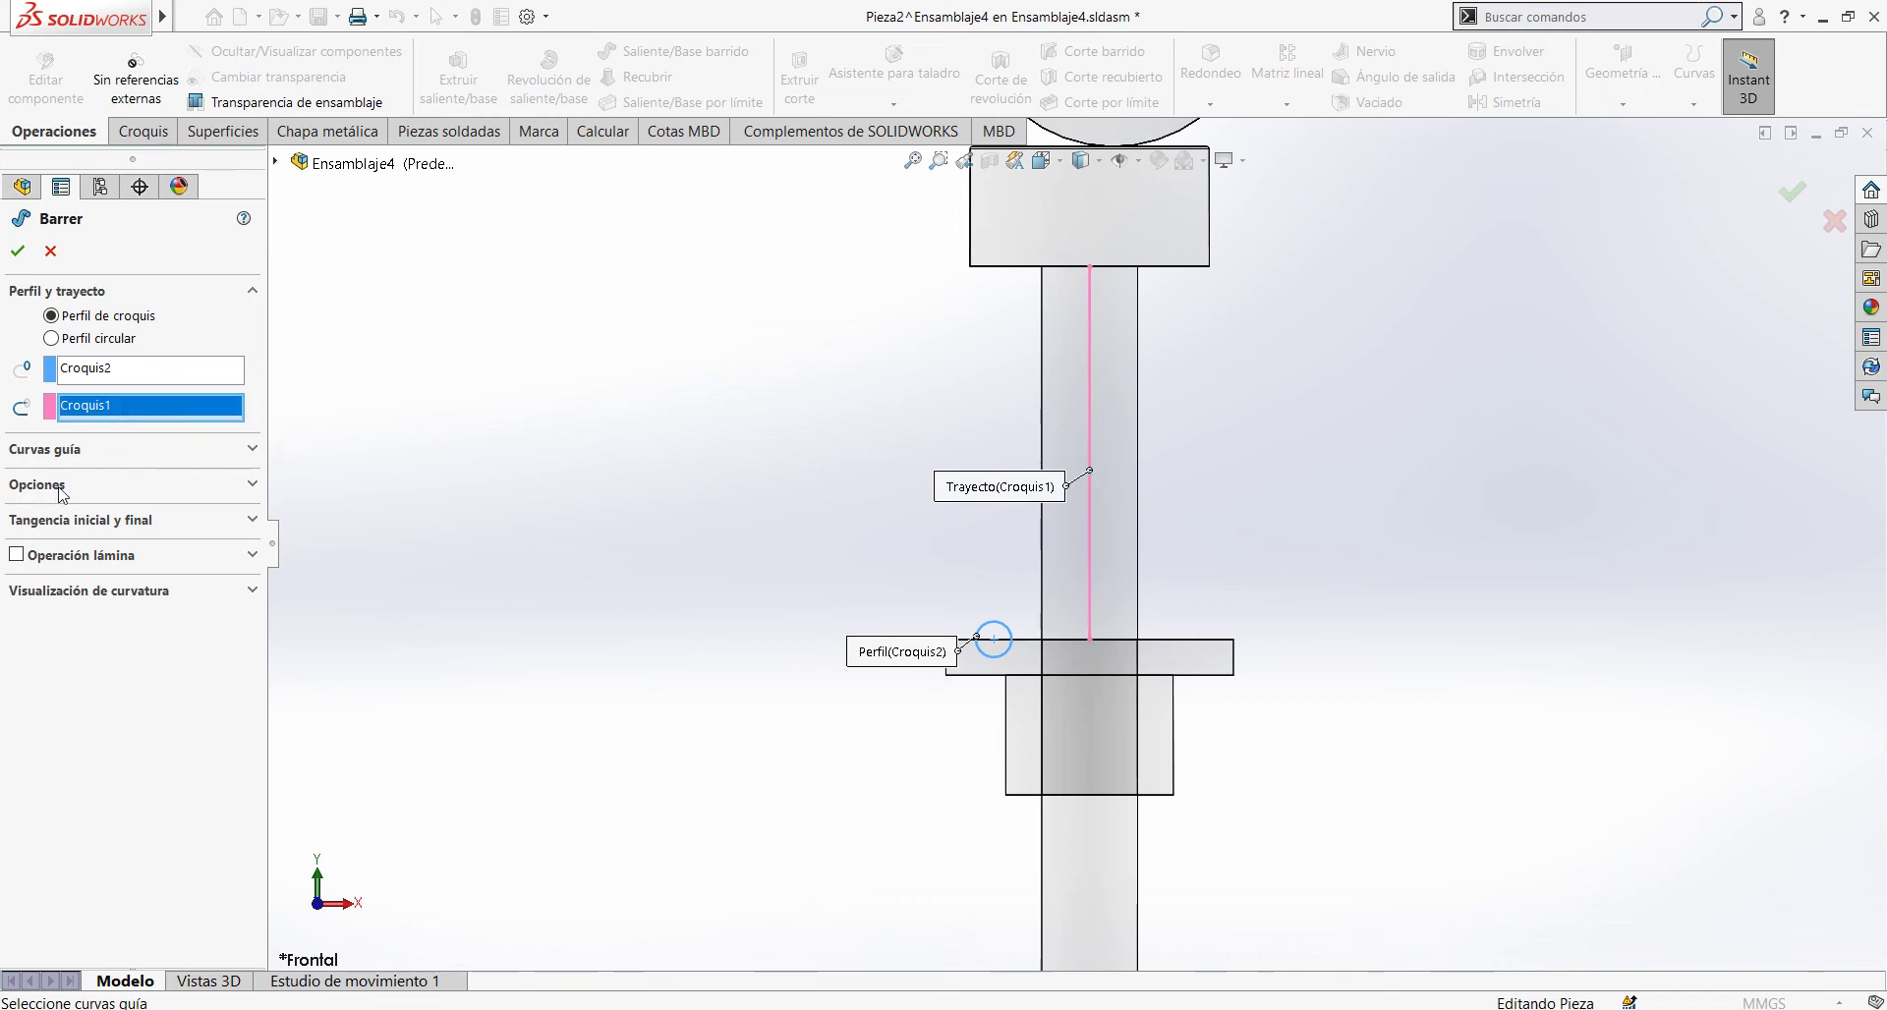
Step: Specify the sweep's profile twist in revolutions, set it to 5, and create the coil spring
left_click(252, 489)
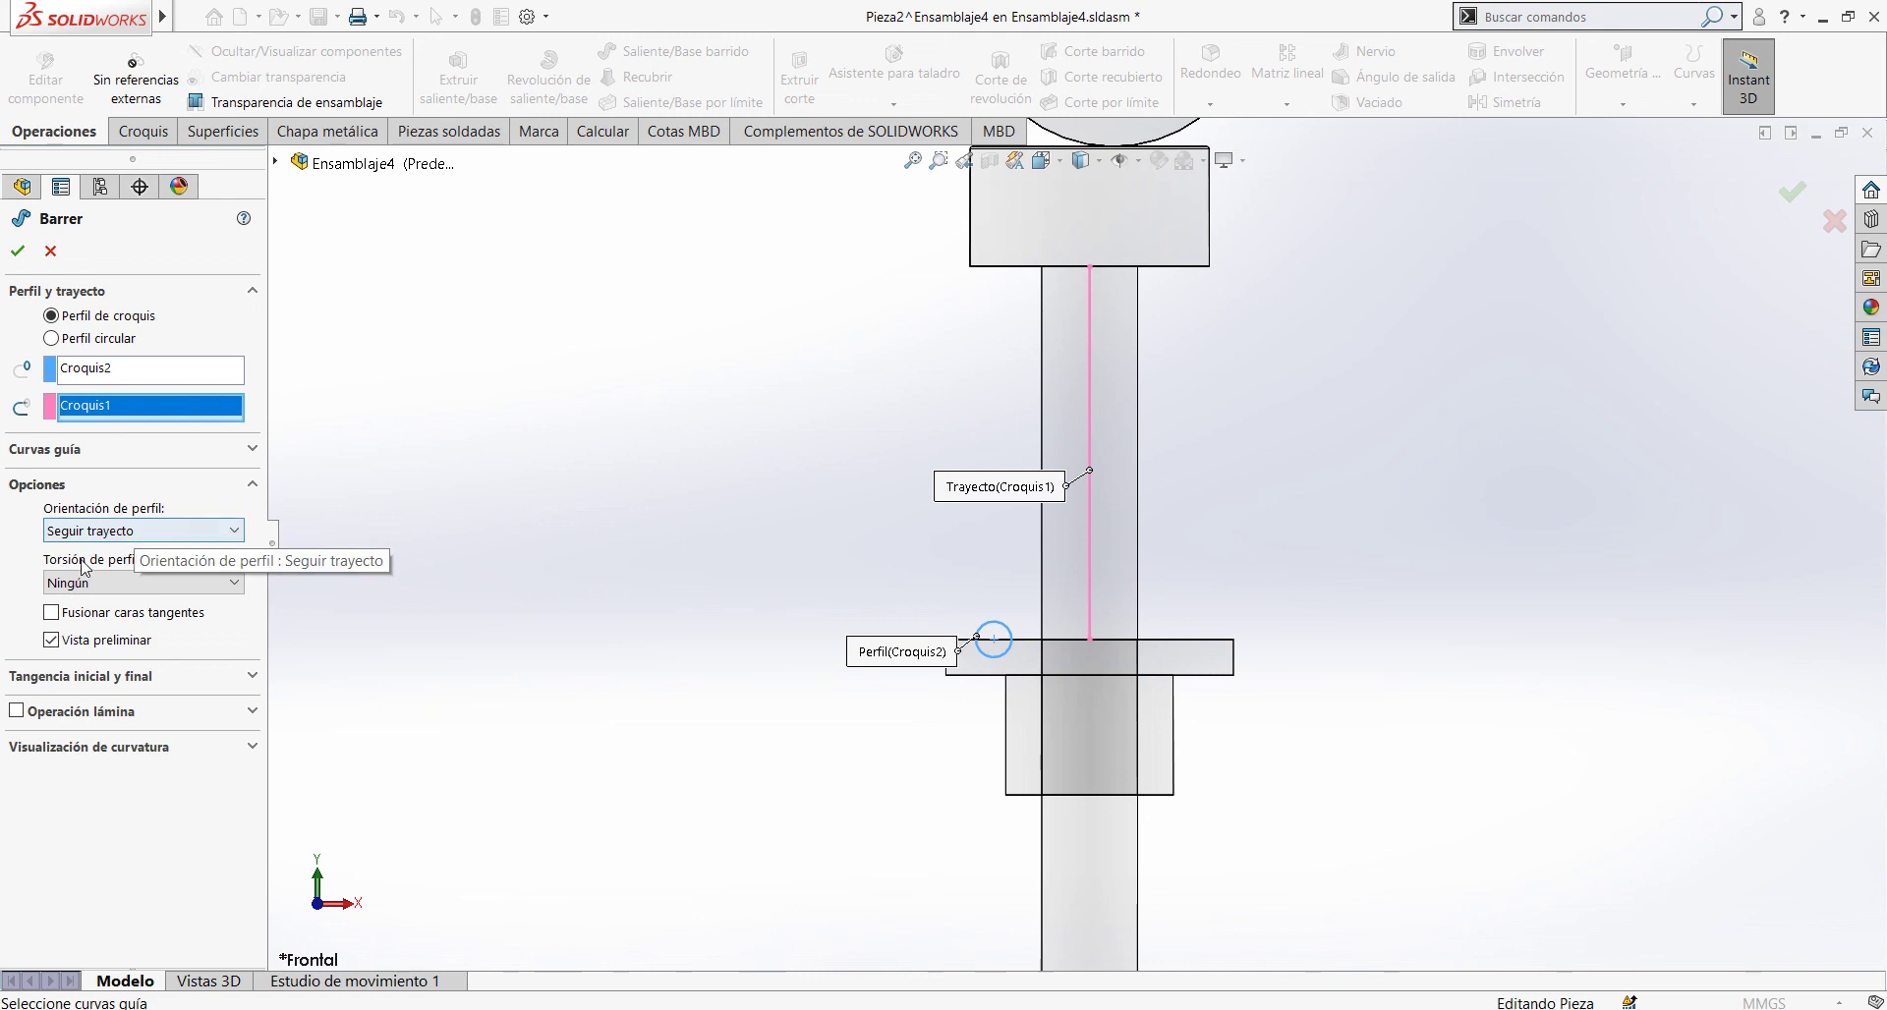
left_click(233, 585)
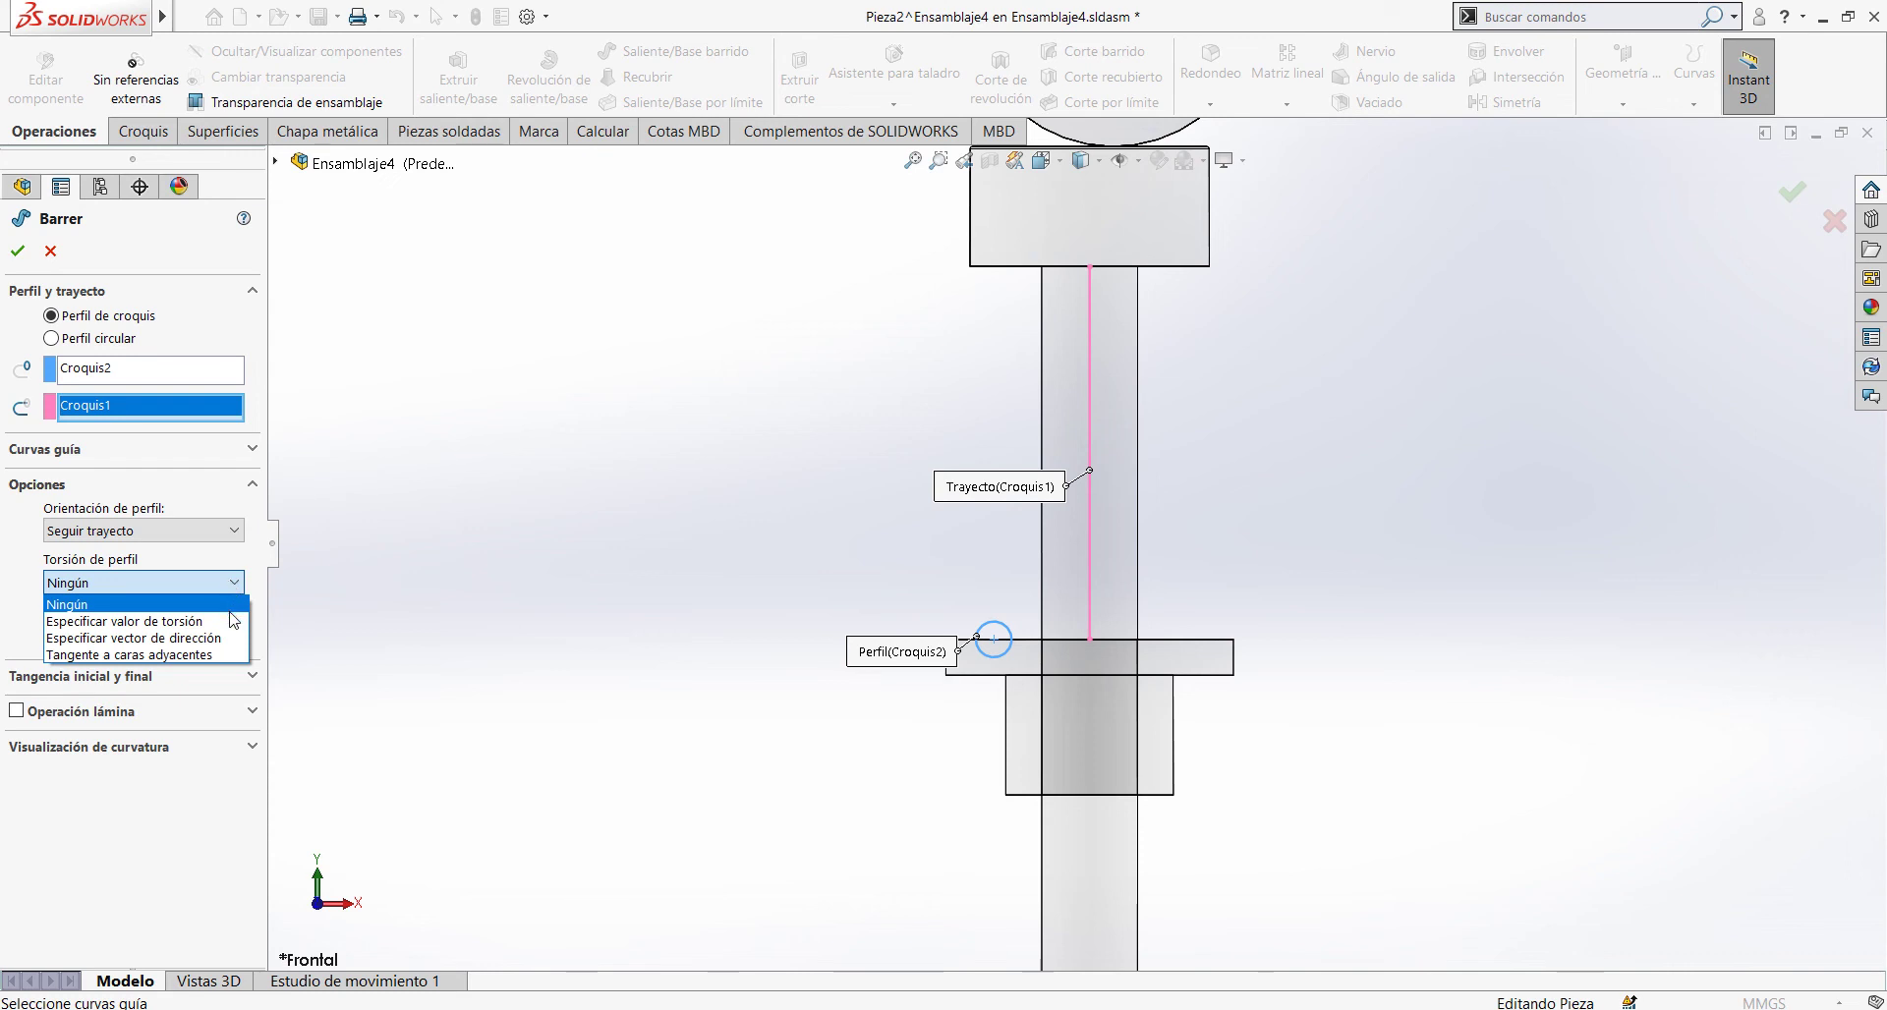
left_click(185, 622)
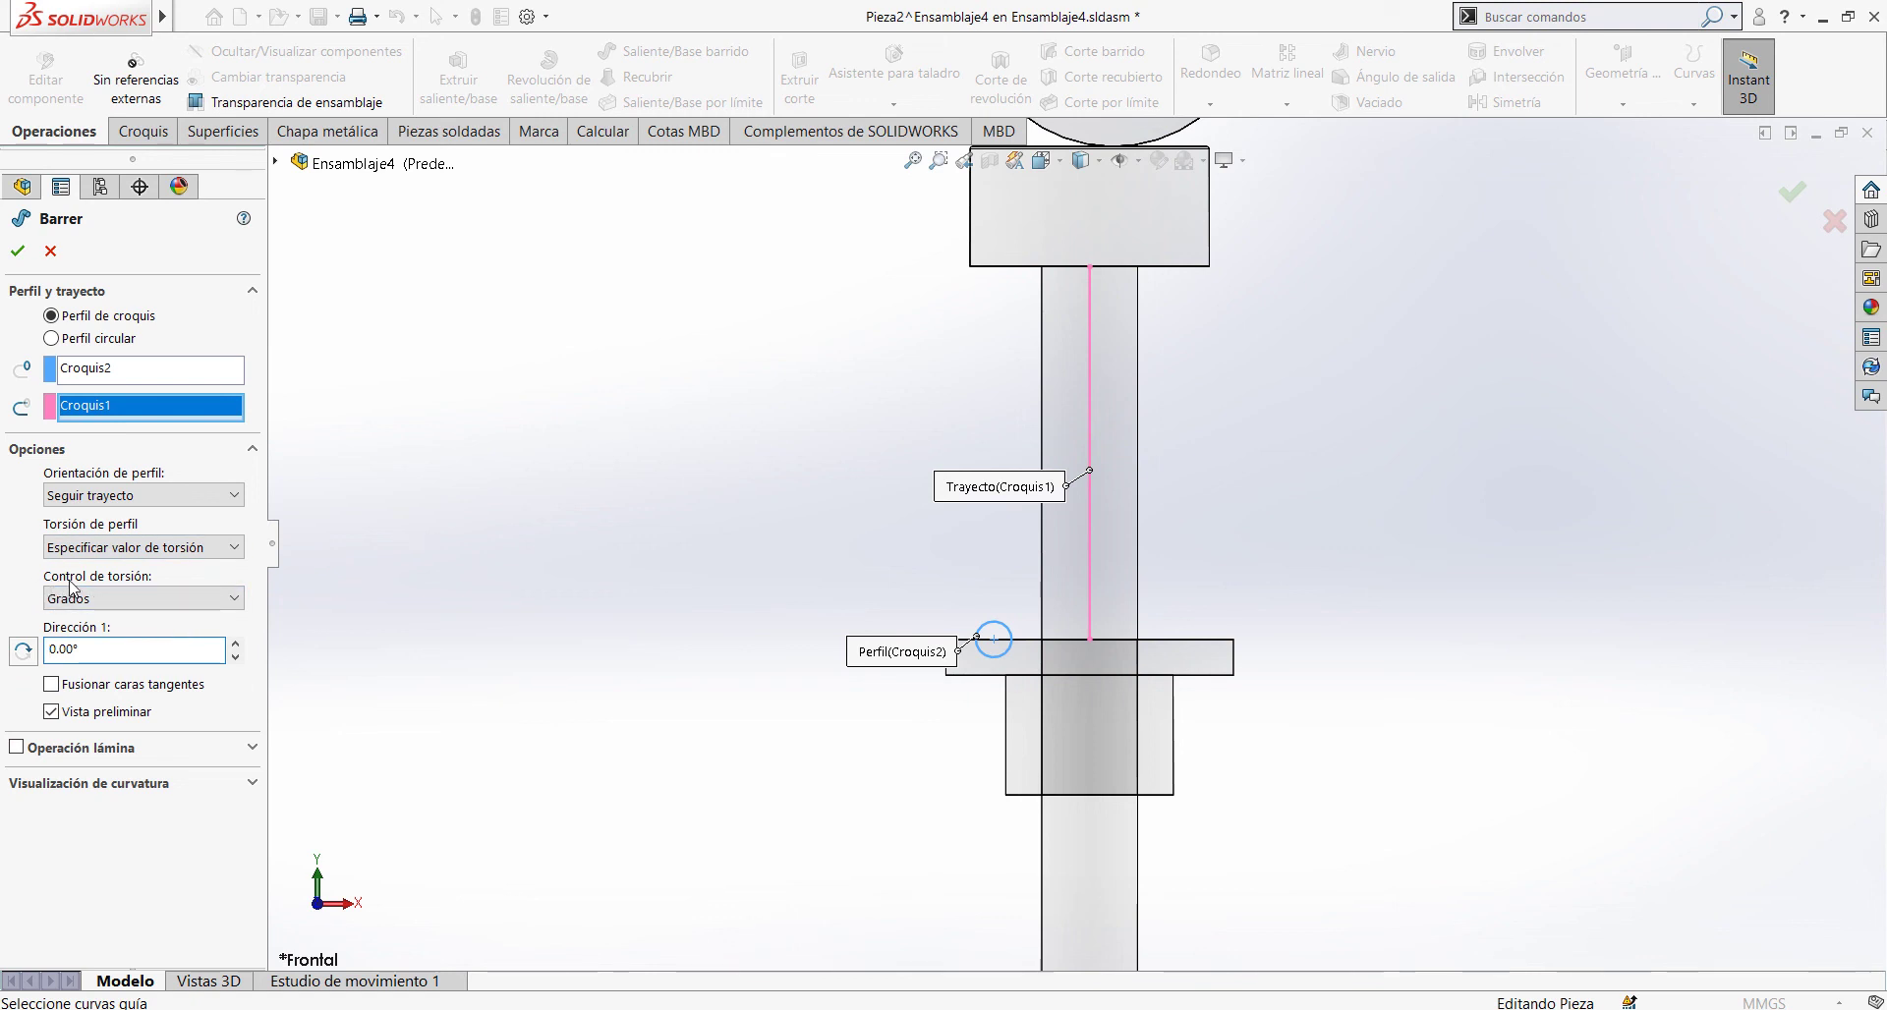
left_click(233, 601)
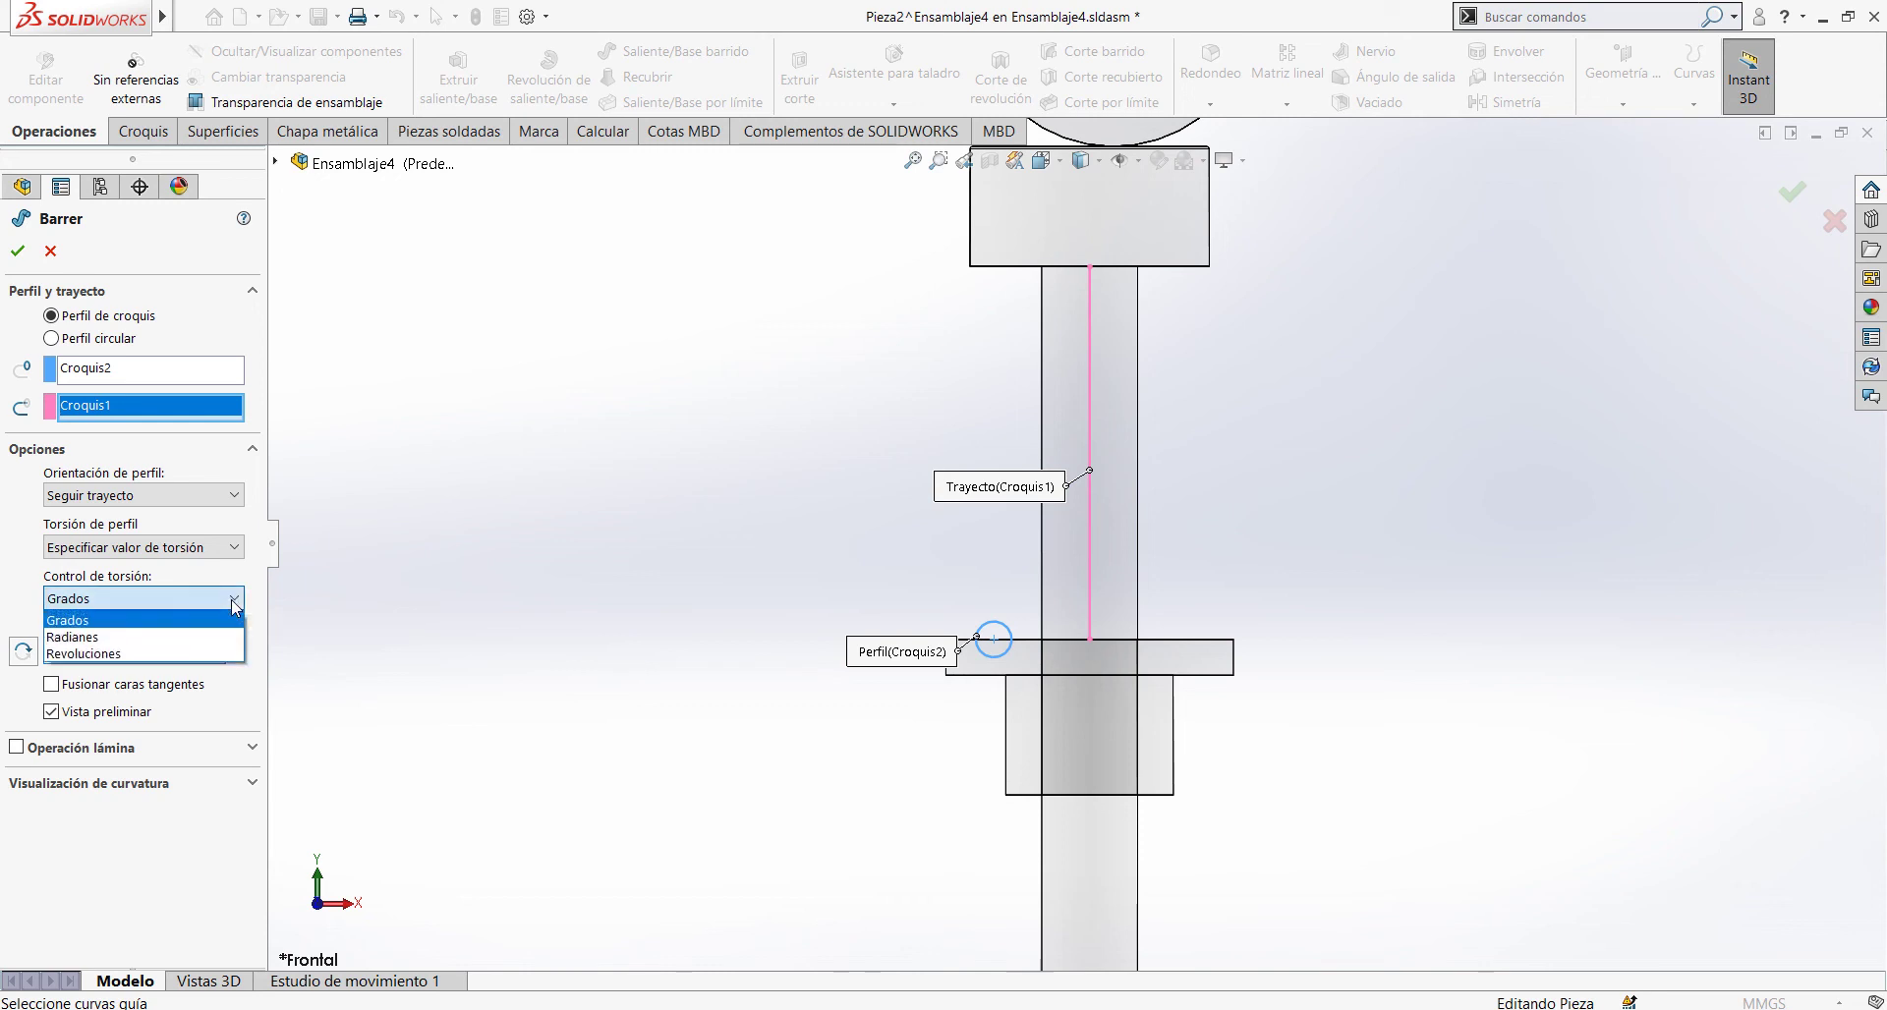
left_click(111, 654)
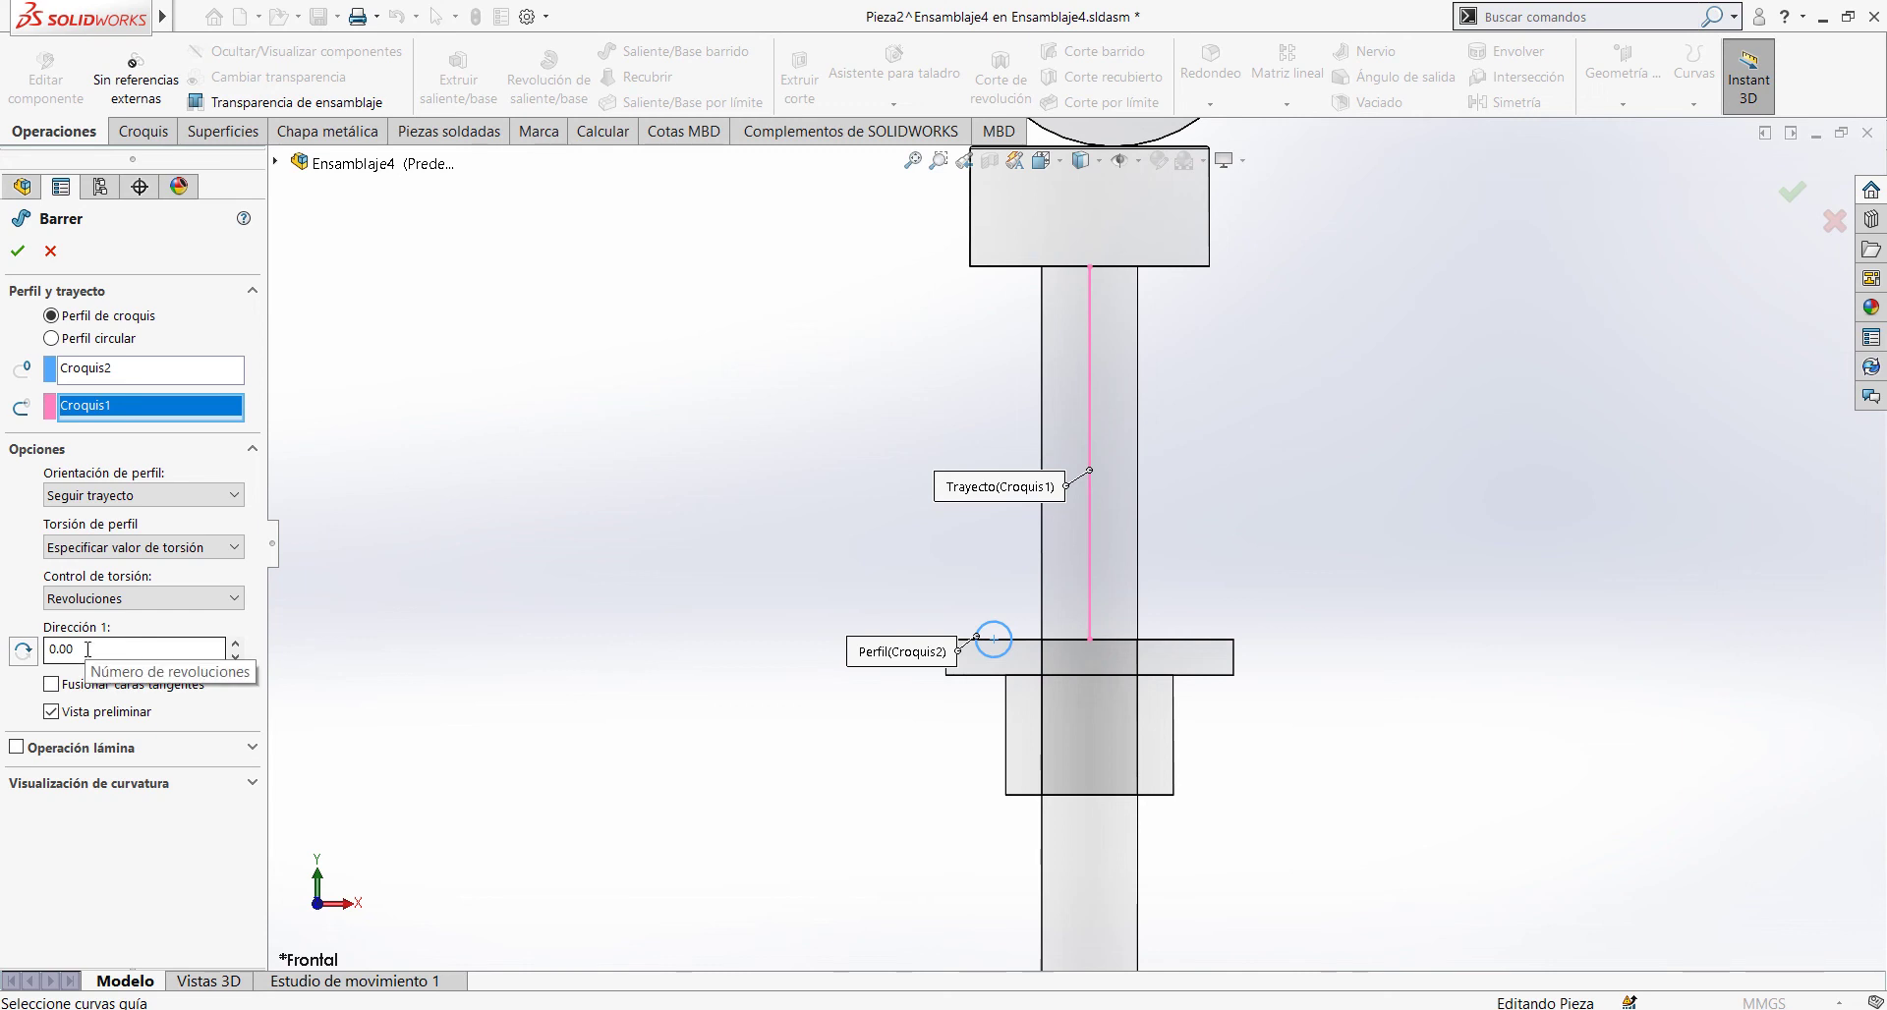
left_click_drag(90, 651, 1, 659)
type("5")
key("Return")
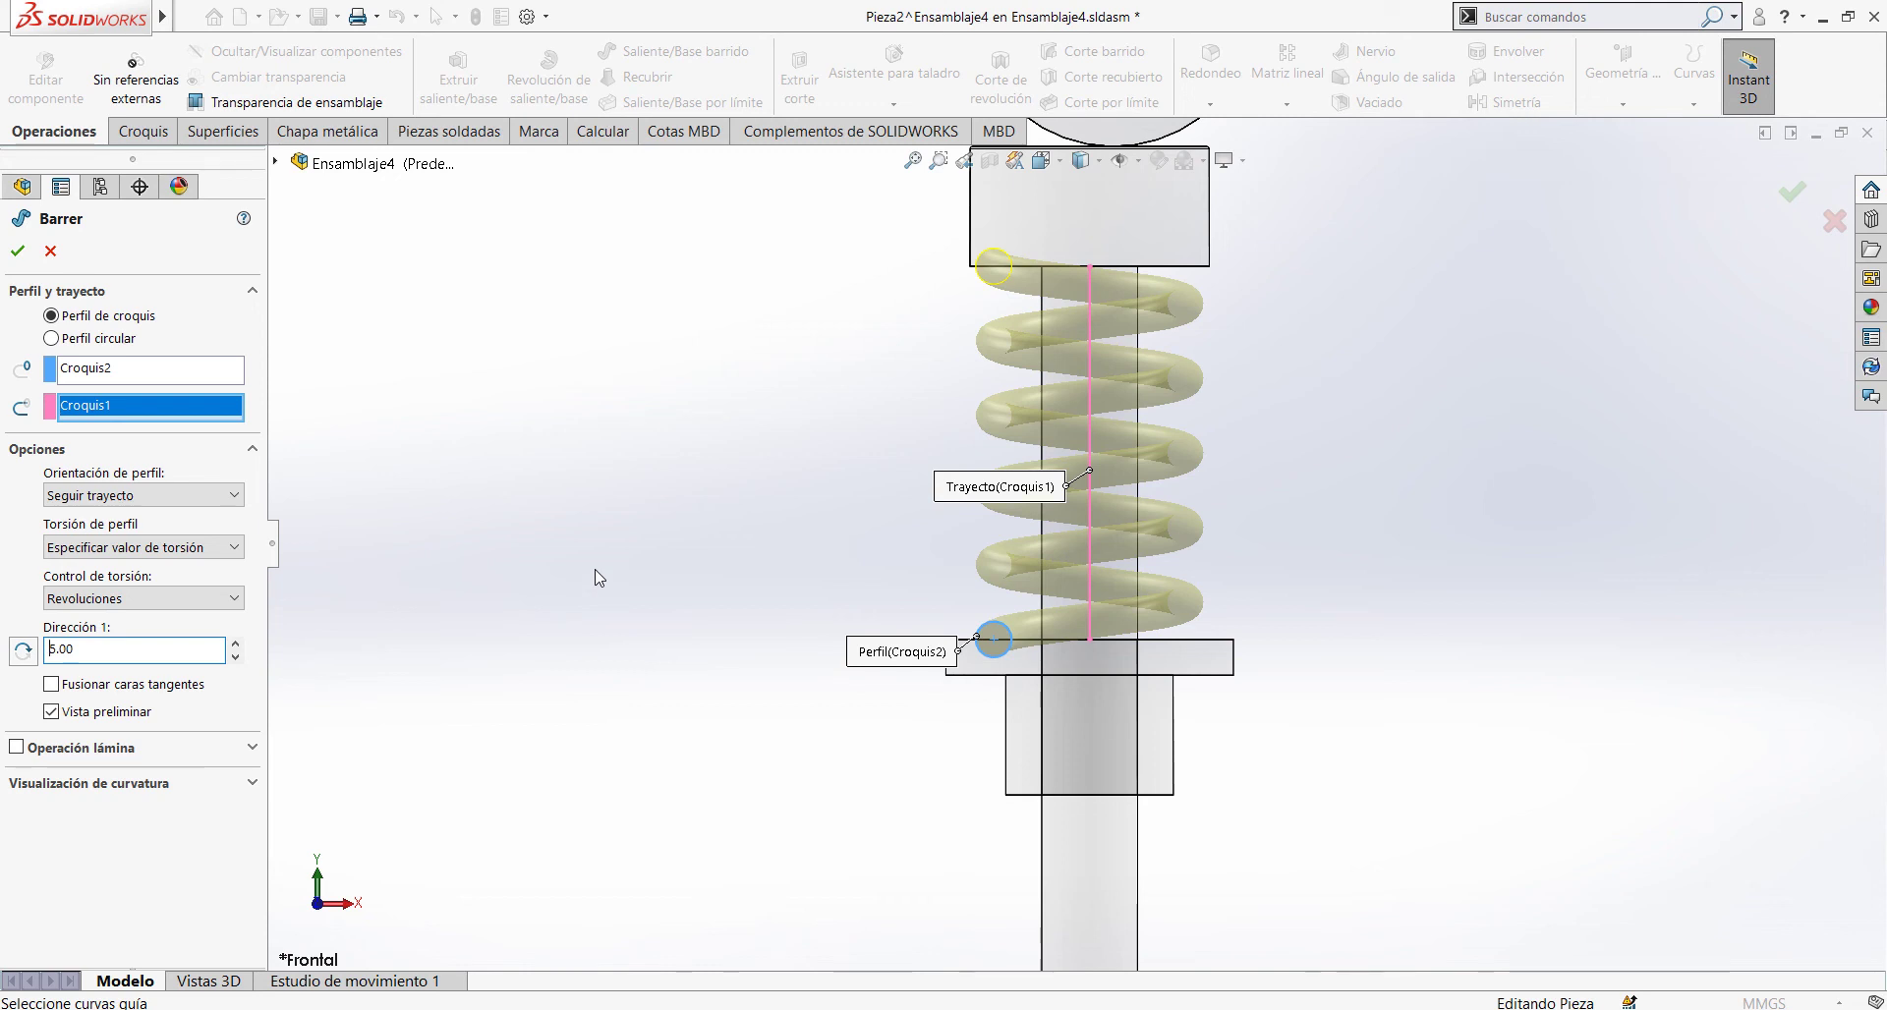
left_click(17, 250)
Step: Examine the spring's ends where they meet the valve head and the guide flange
left_click(1246, 445)
scroll(1275, 454, "up", 1)
scroll(1187, 470, "down", 1)
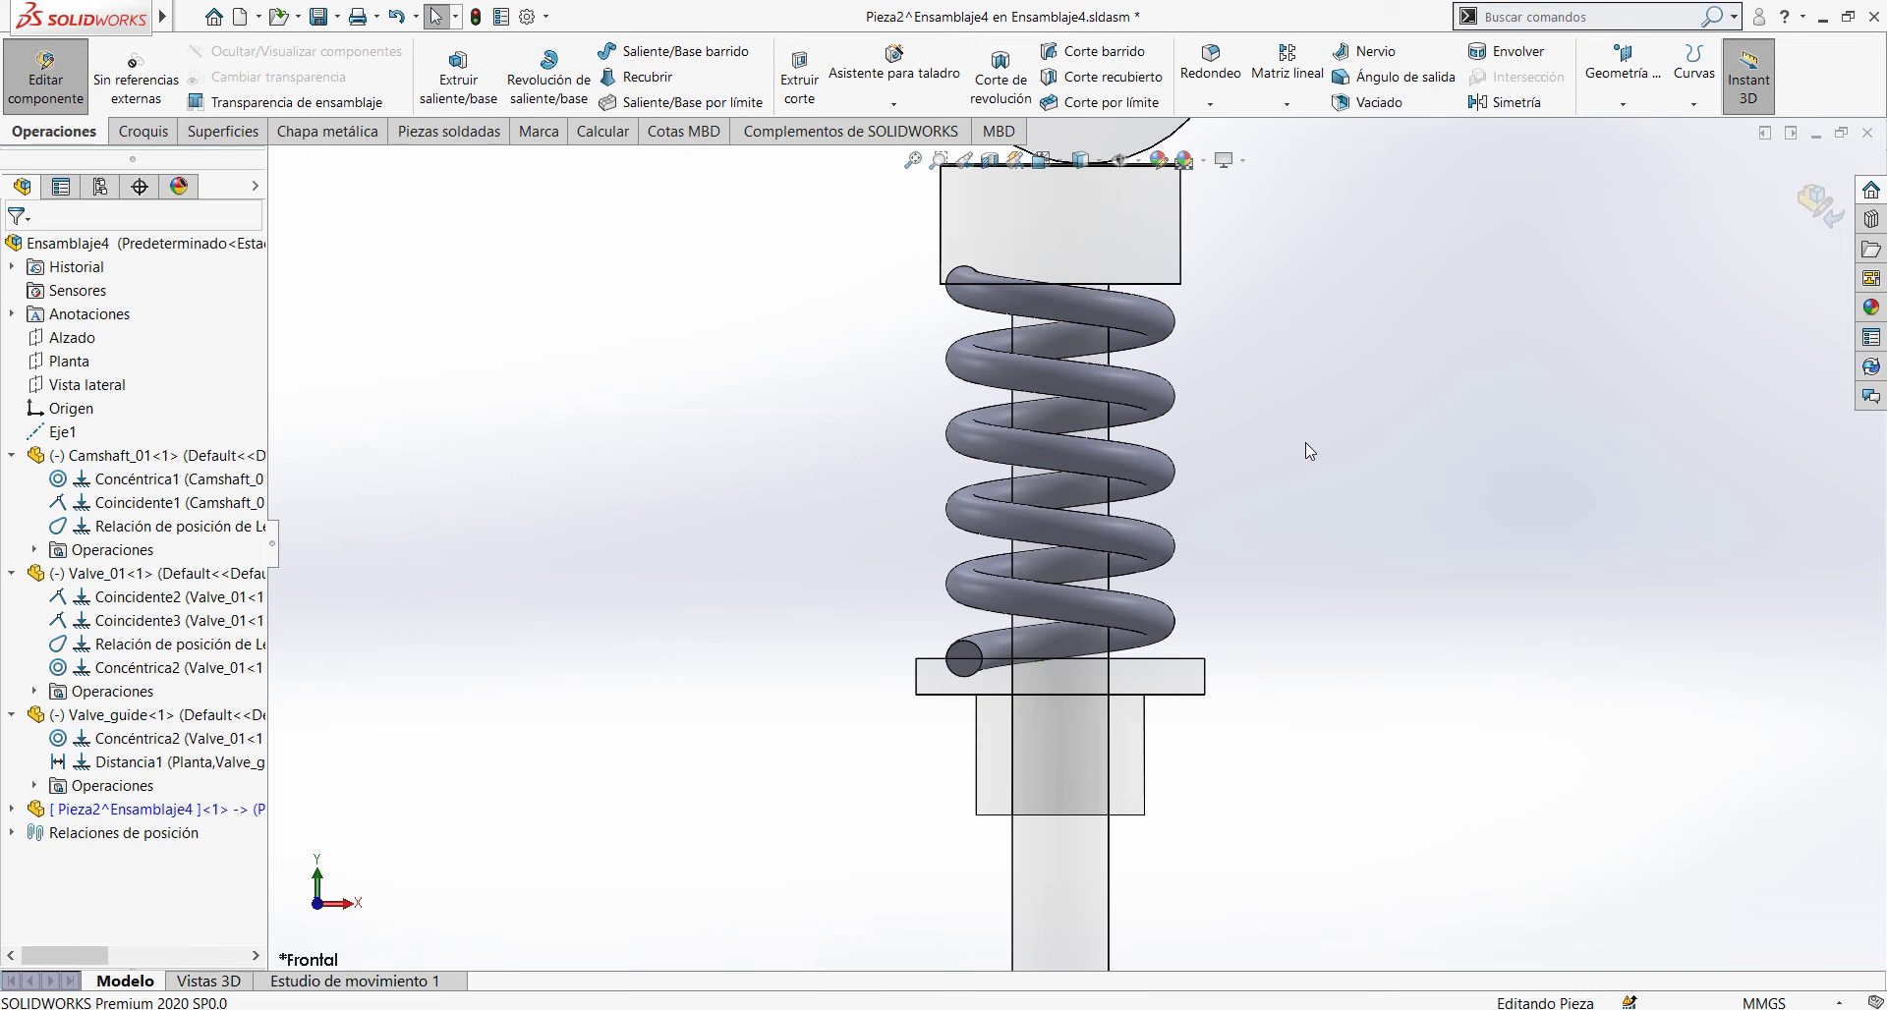
scroll(1017, 687, "down", 2)
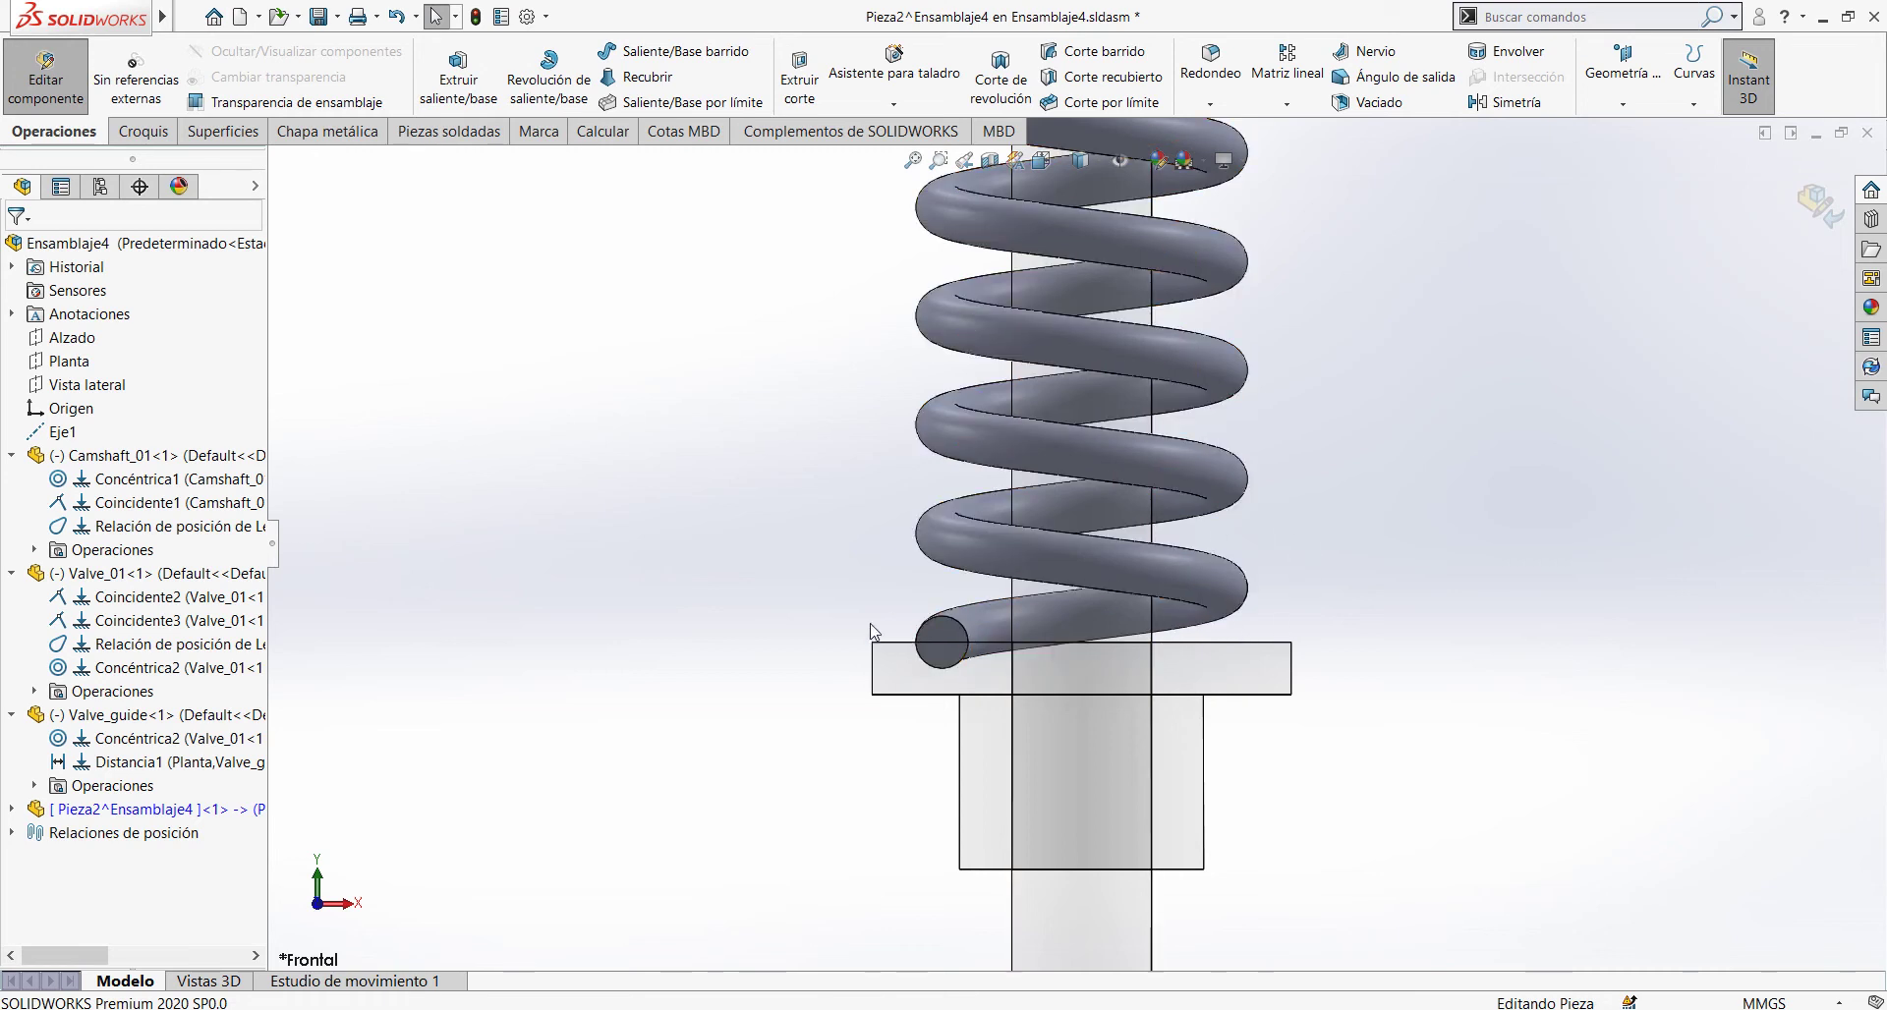
scroll(1131, 333, "up", 2)
scroll(1107, 327, "down", 2)
scroll(762, 435, "up", 1)
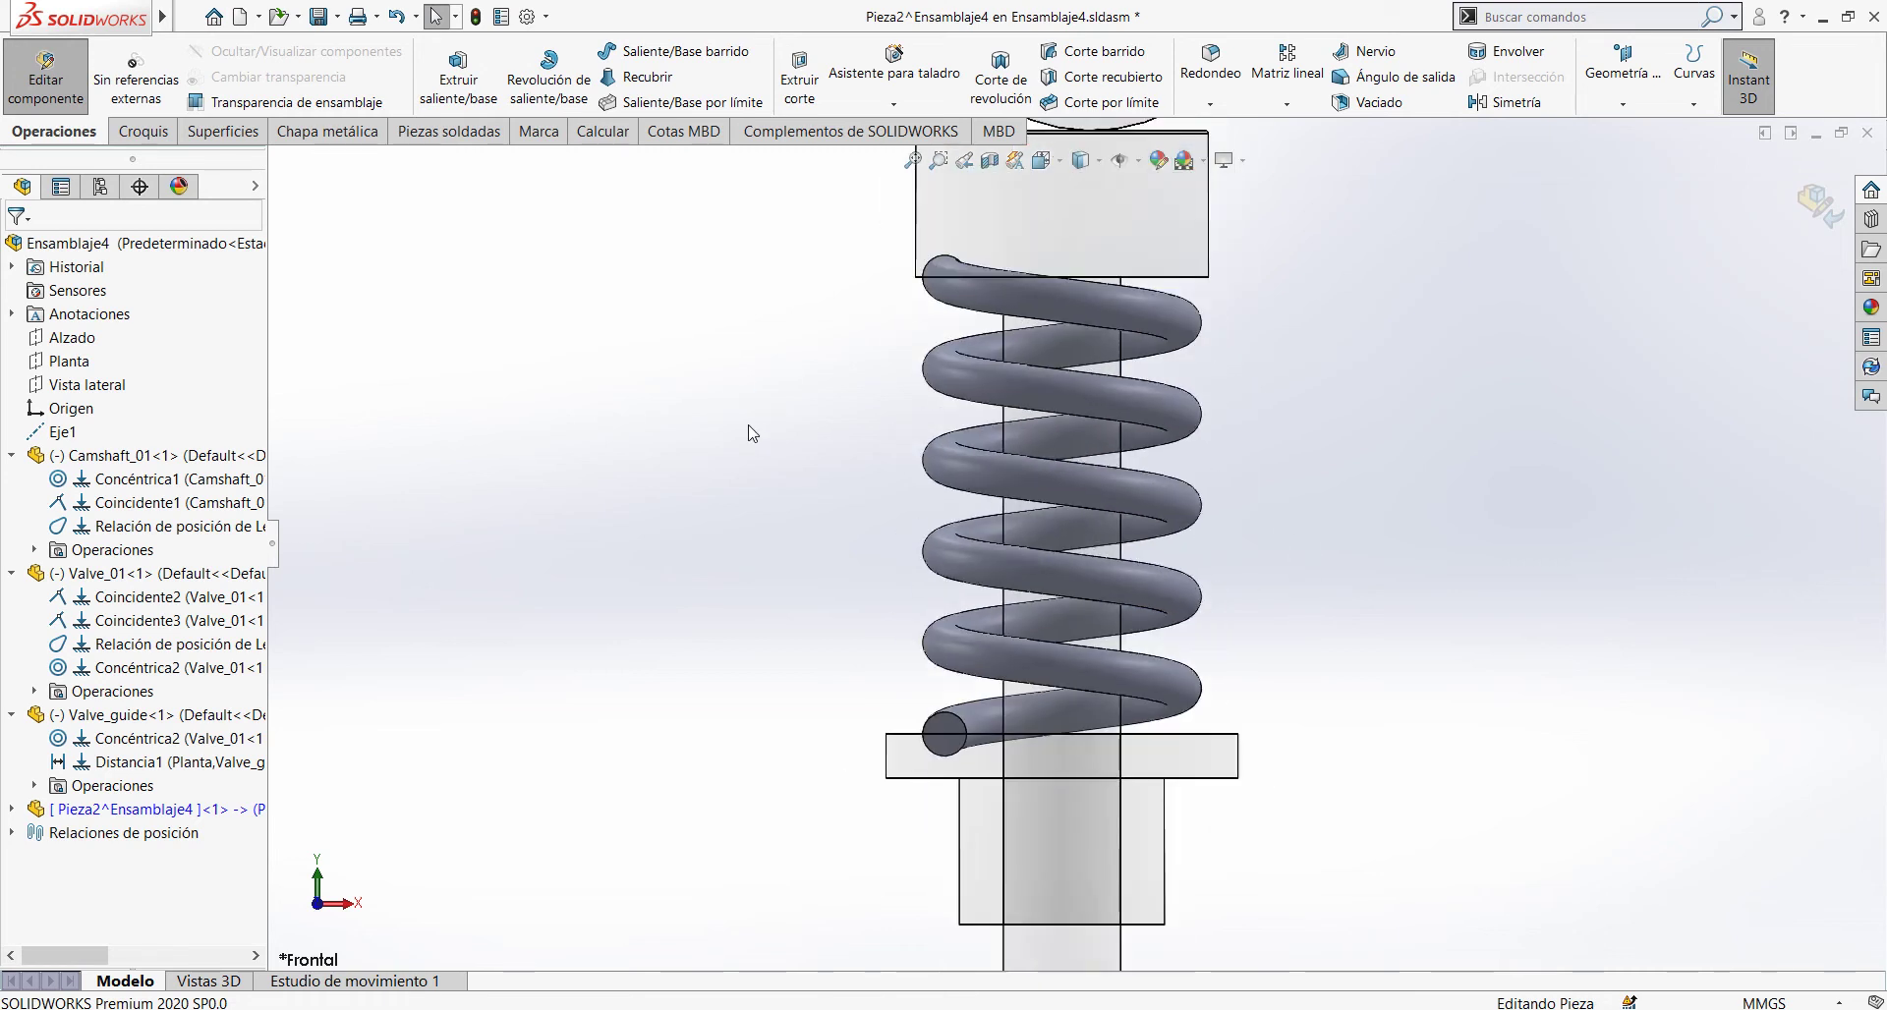
Step: In a new sketch on the Alzado plane, draw a three-point corner rectangle about 24 by 33 mm upward from the guide flange's full top edge
left_click(144, 131)
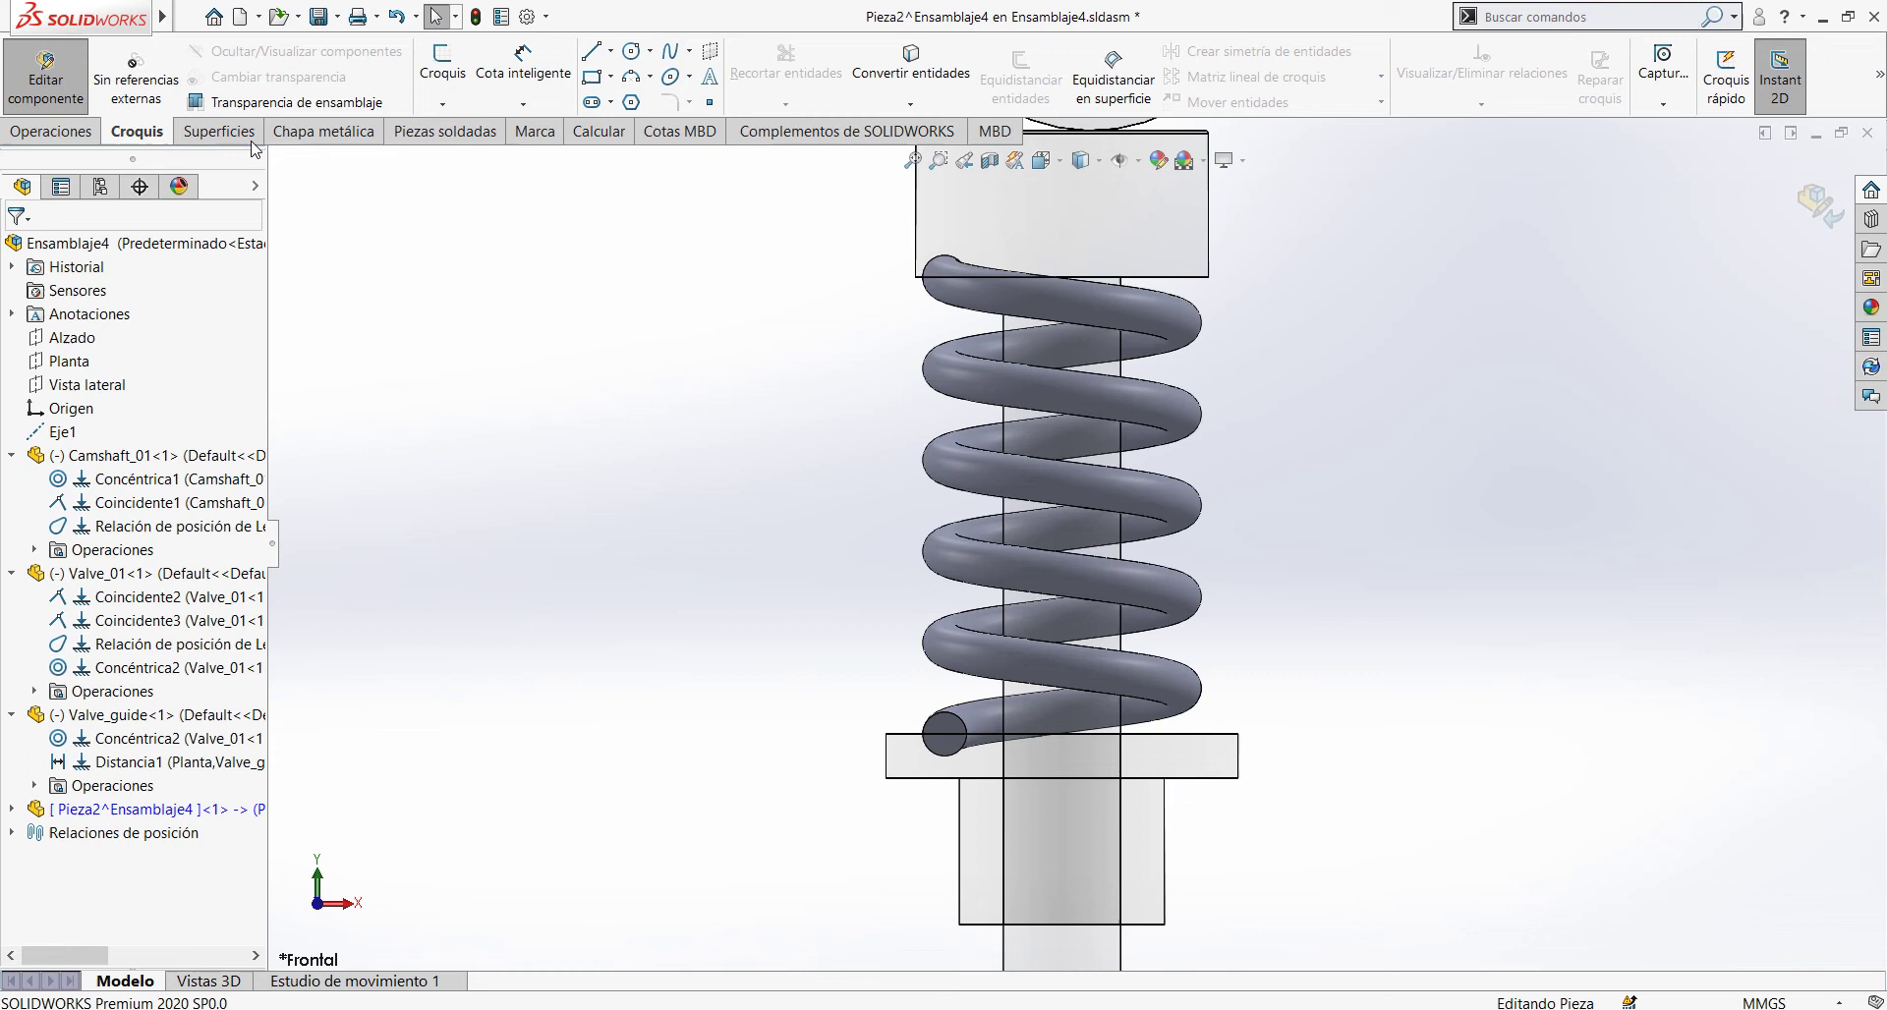
left_click(442, 75)
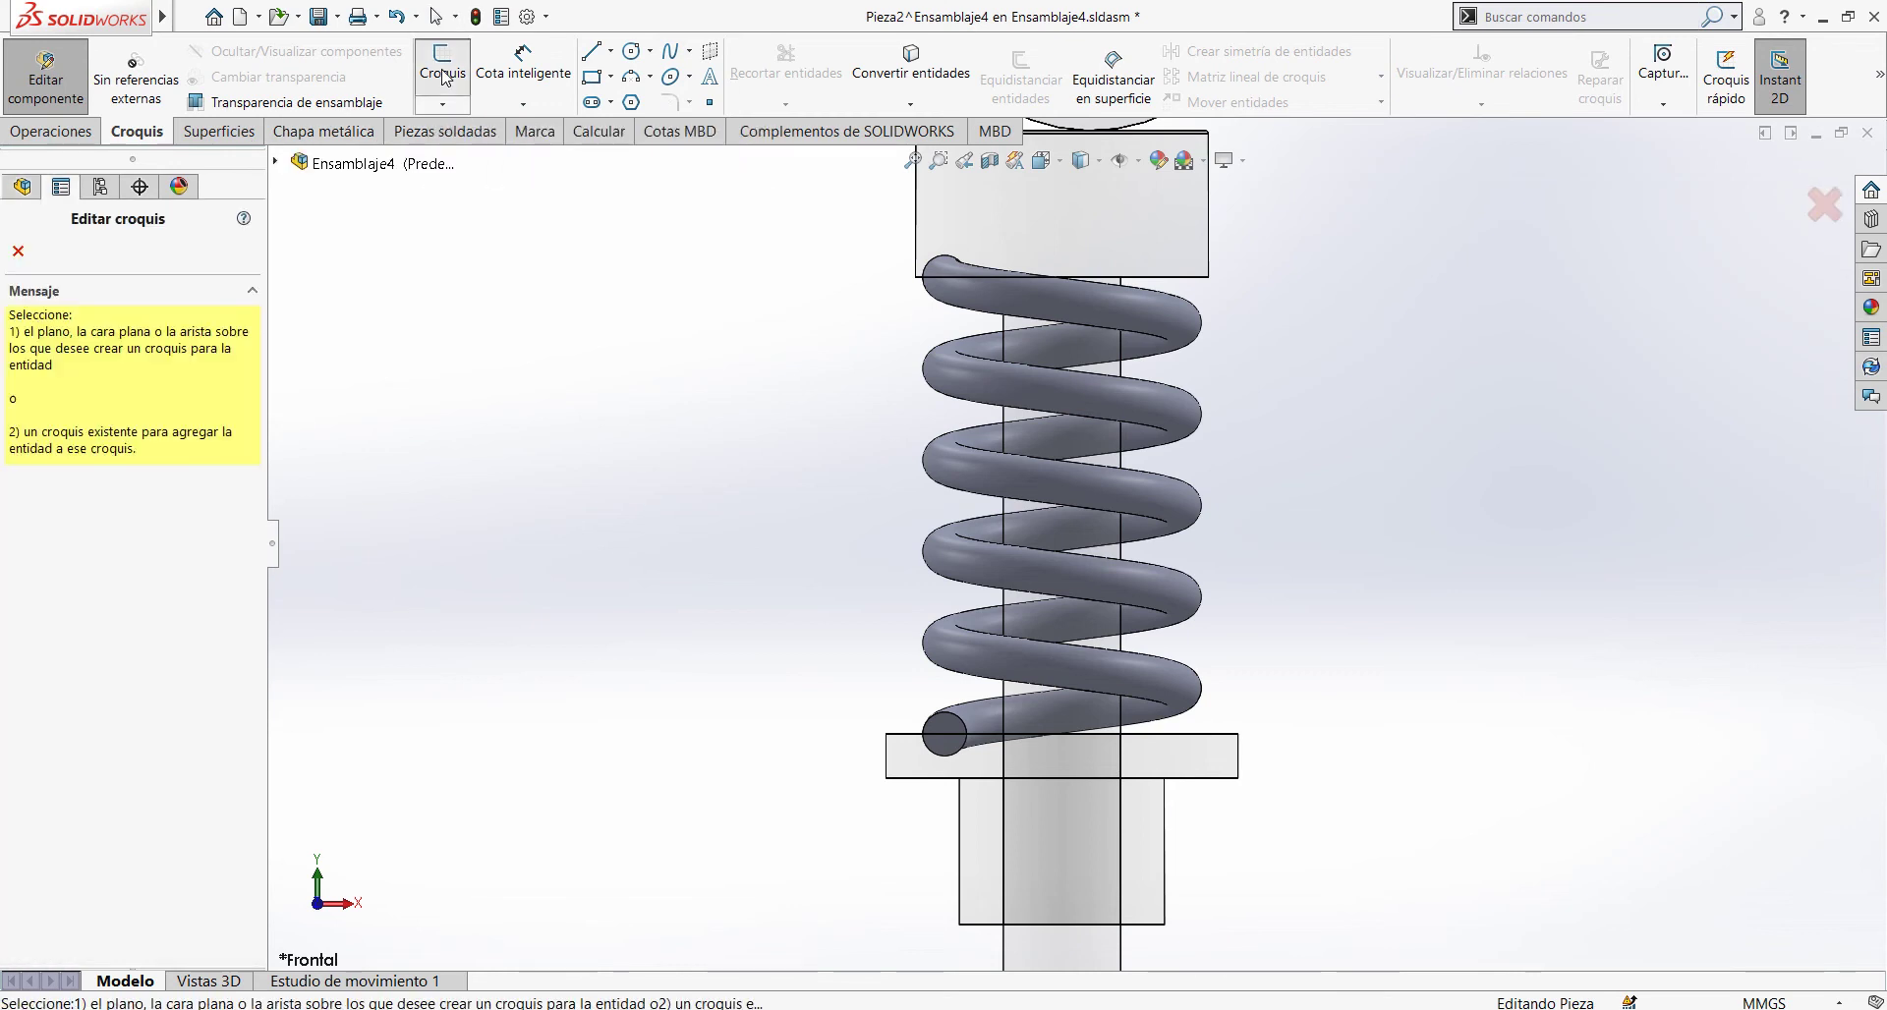
left_click(277, 164)
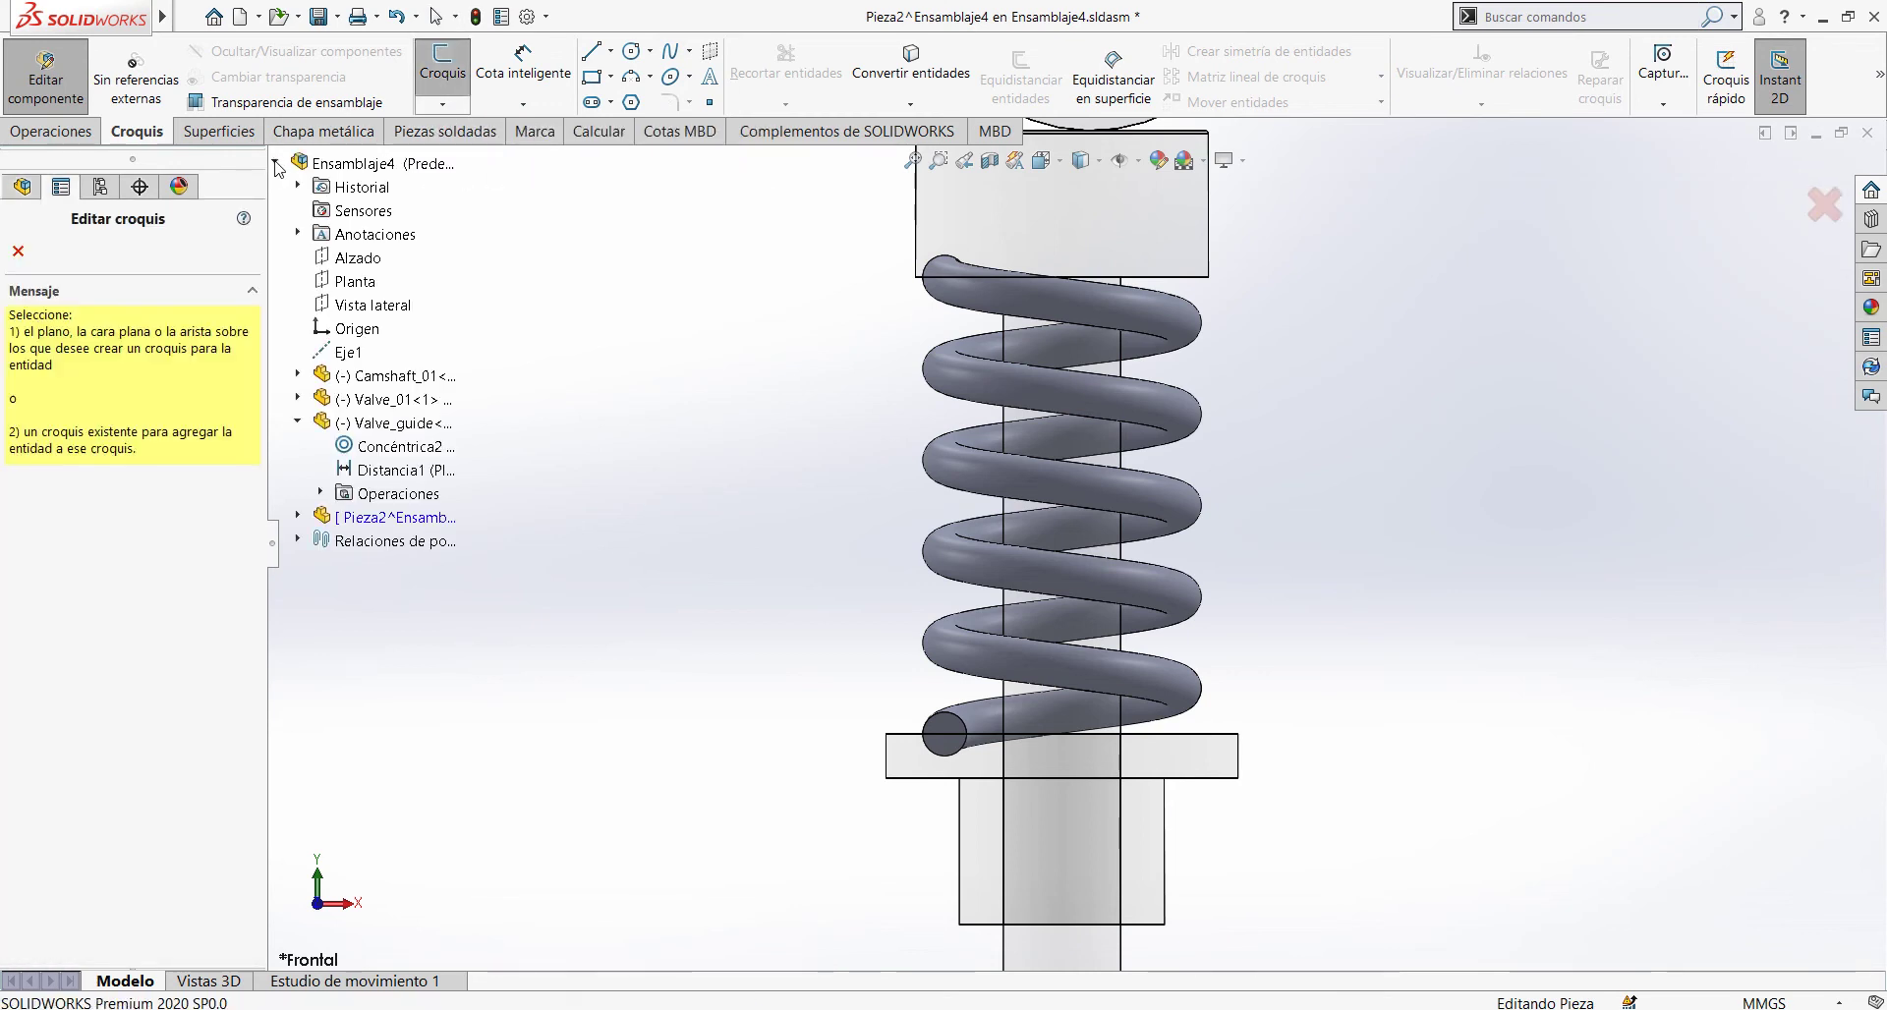
left_click(359, 259)
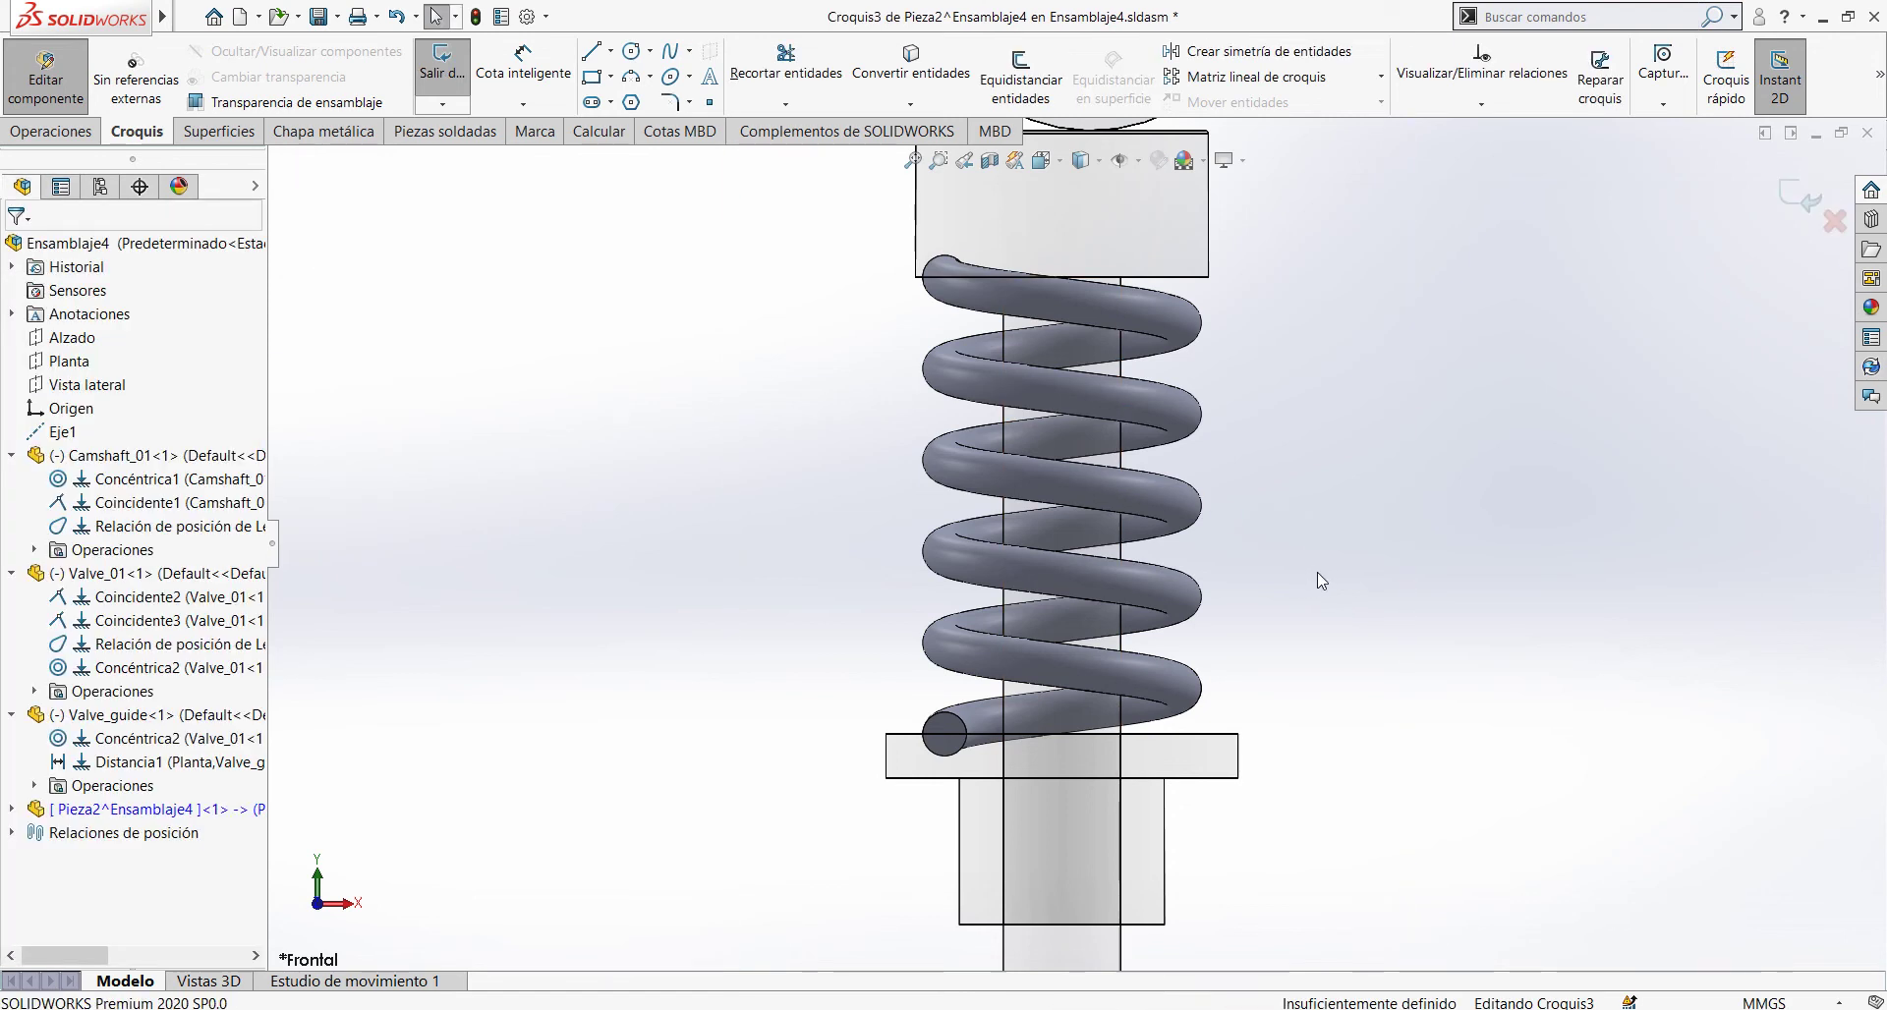
key("s")
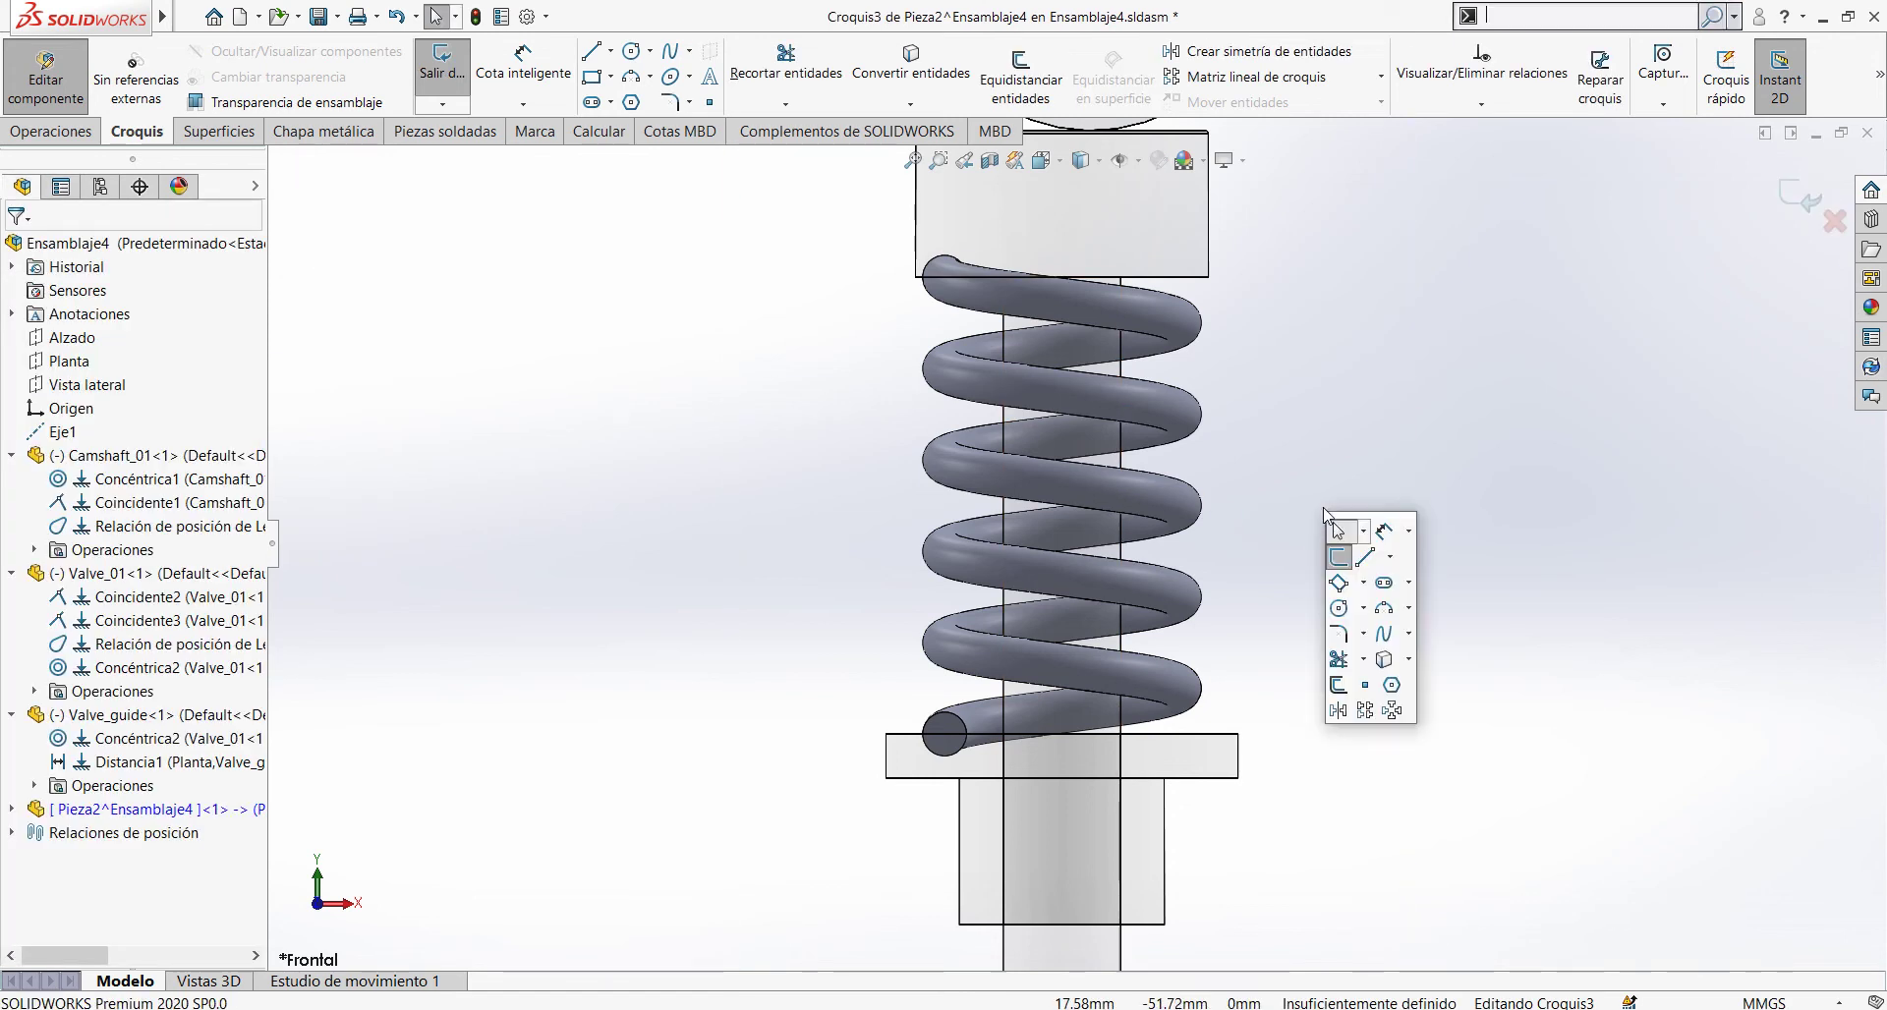
left_click(1365, 584)
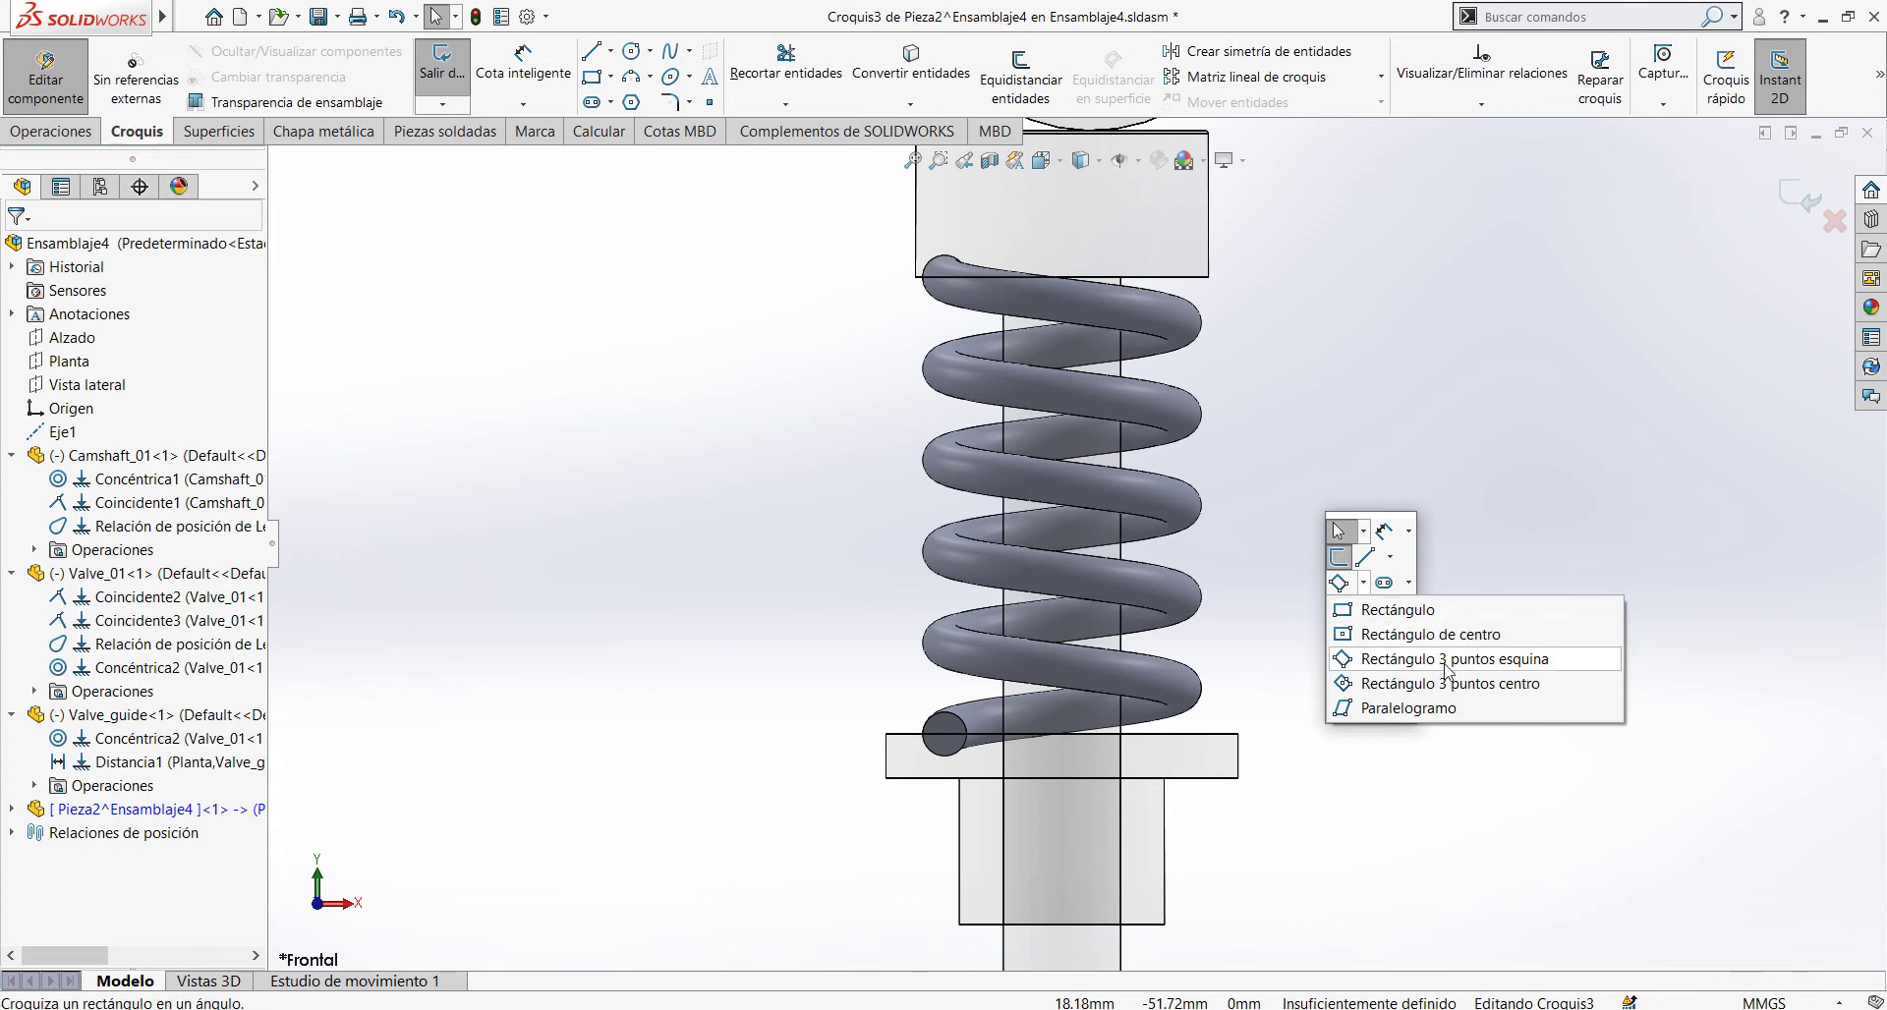
left_click(1498, 660)
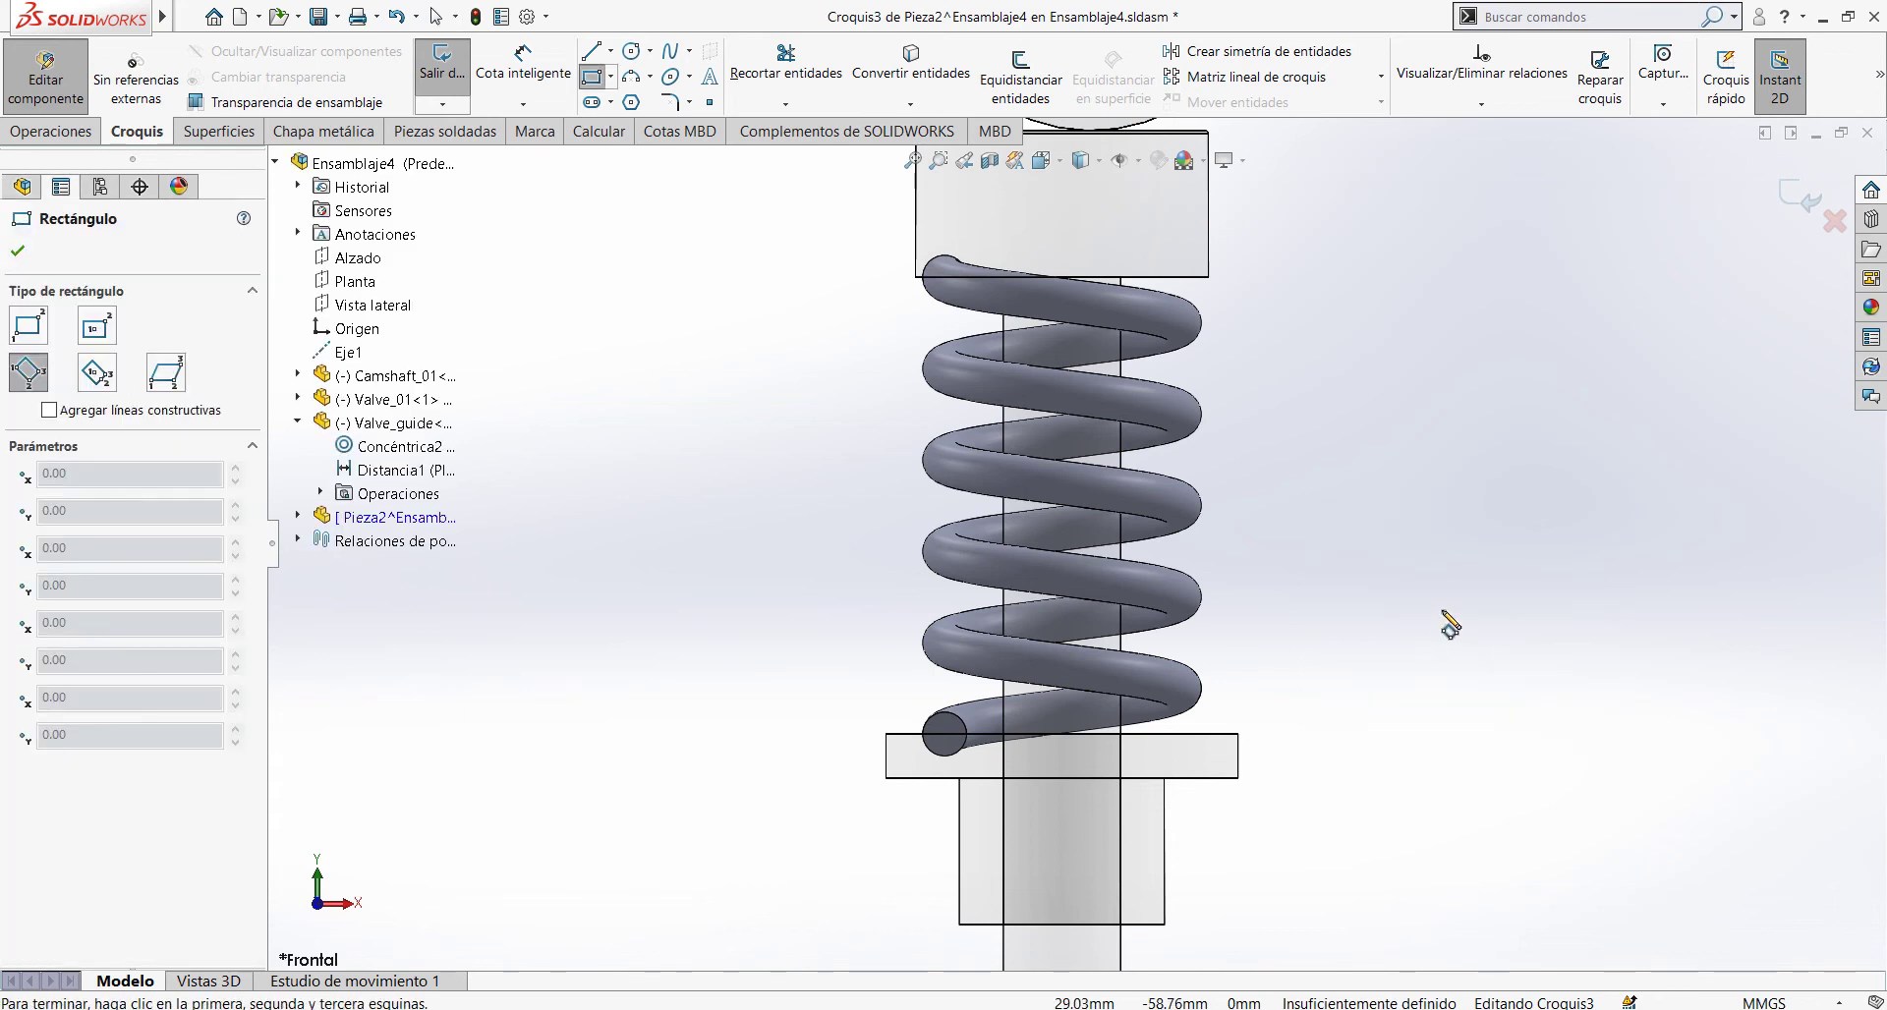
left_click(885, 734)
left_click(1237, 734)
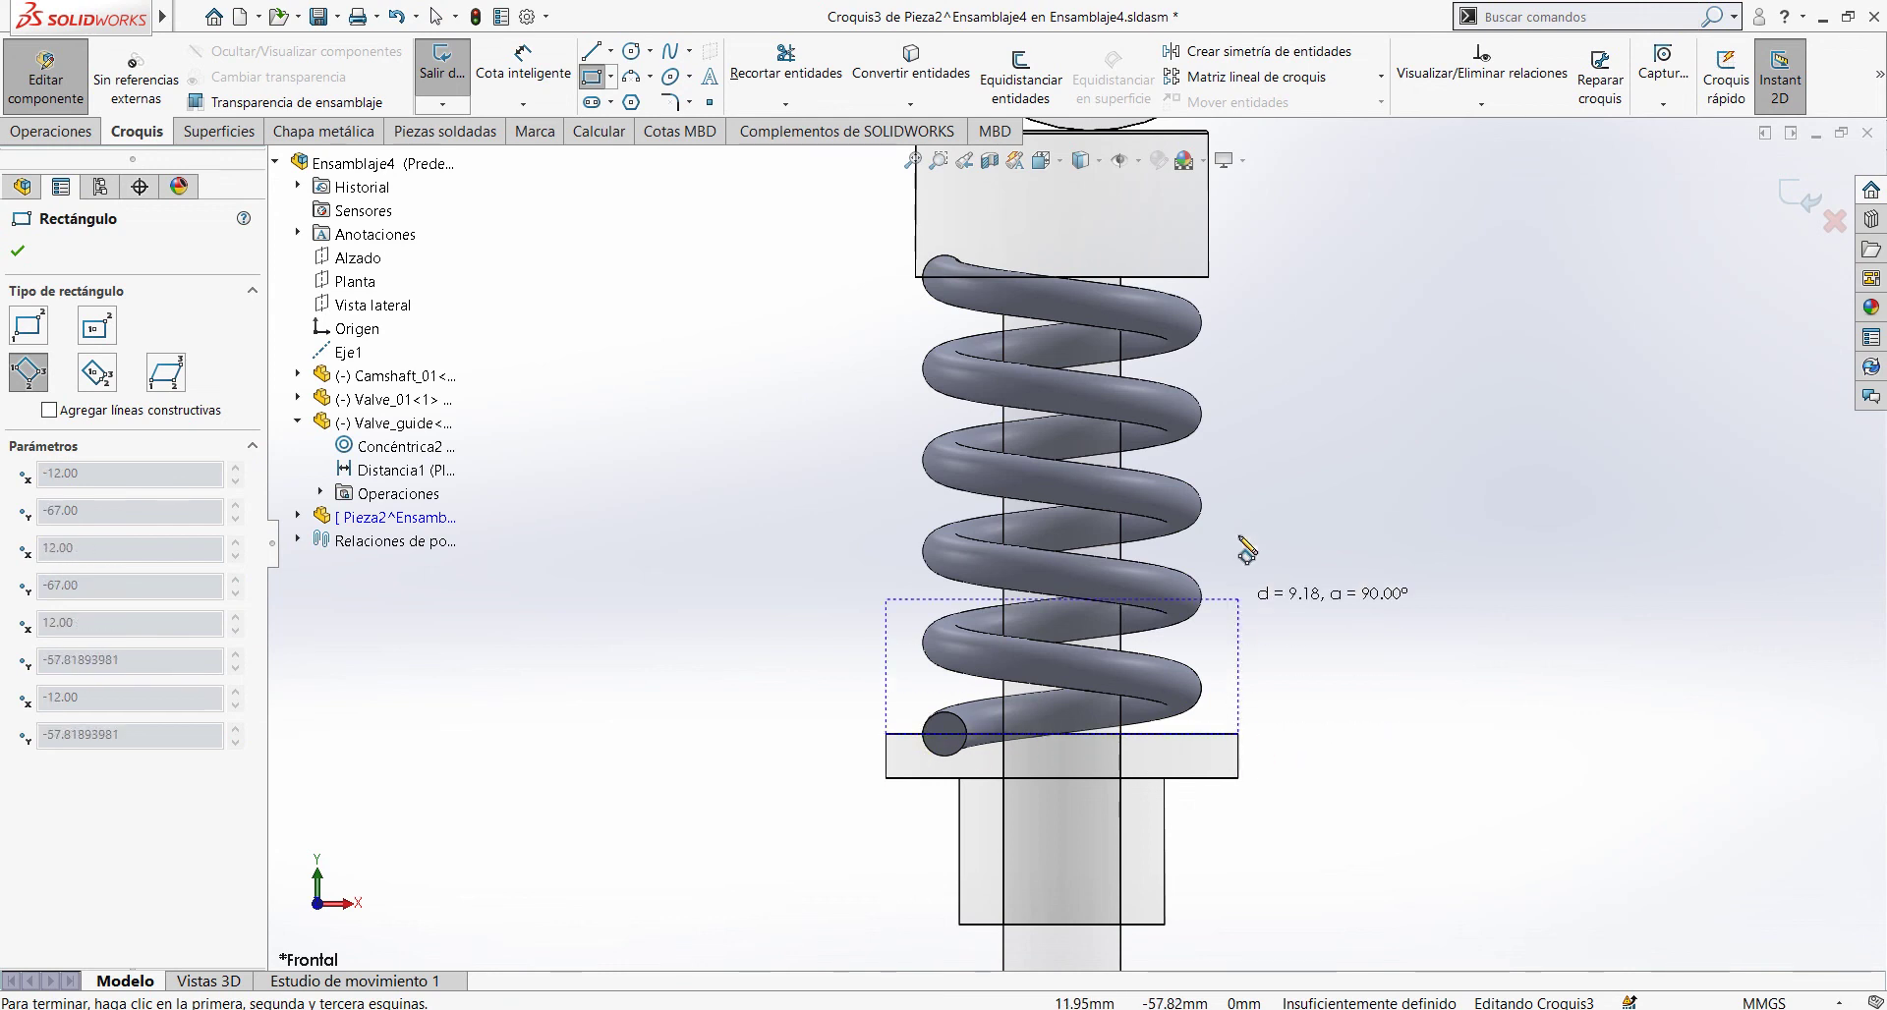
left_click(1239, 247)
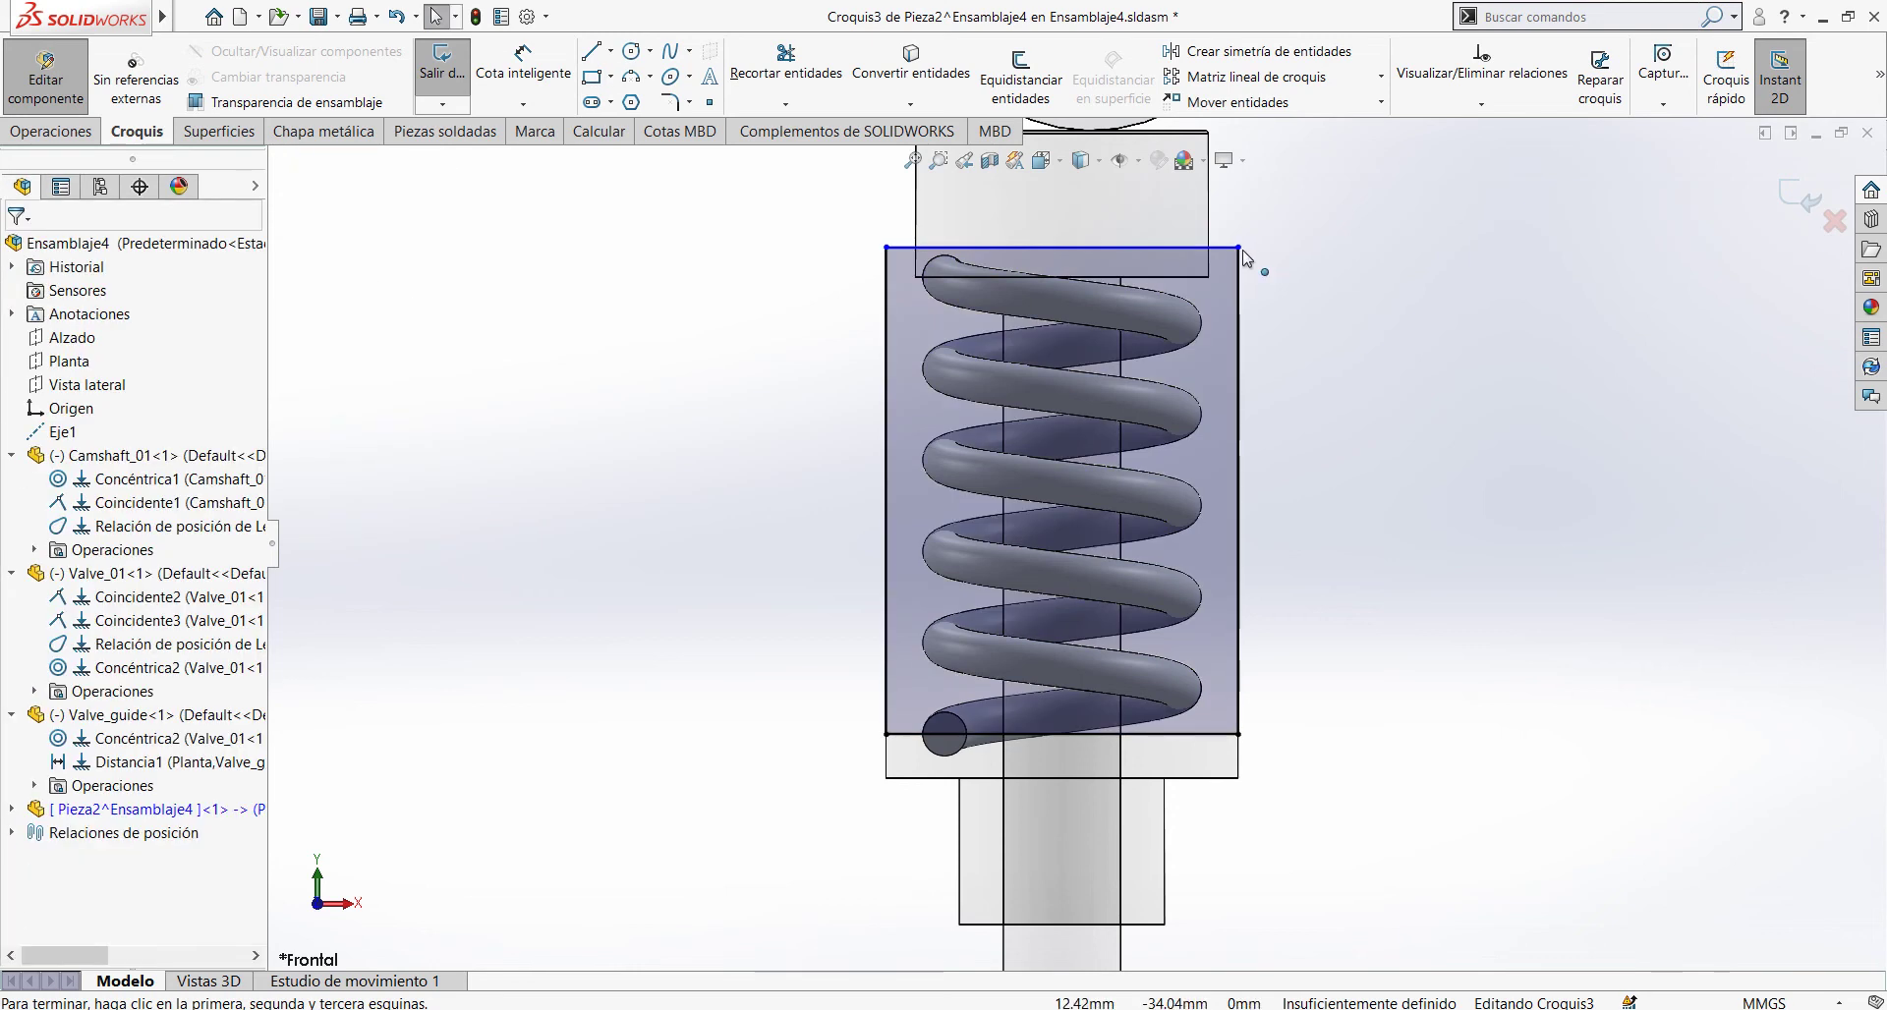
key("Escape")
Step: Add a horizontal relation between the rectangle's upper corner and the lower corner of the valve head
left_click(1237, 247)
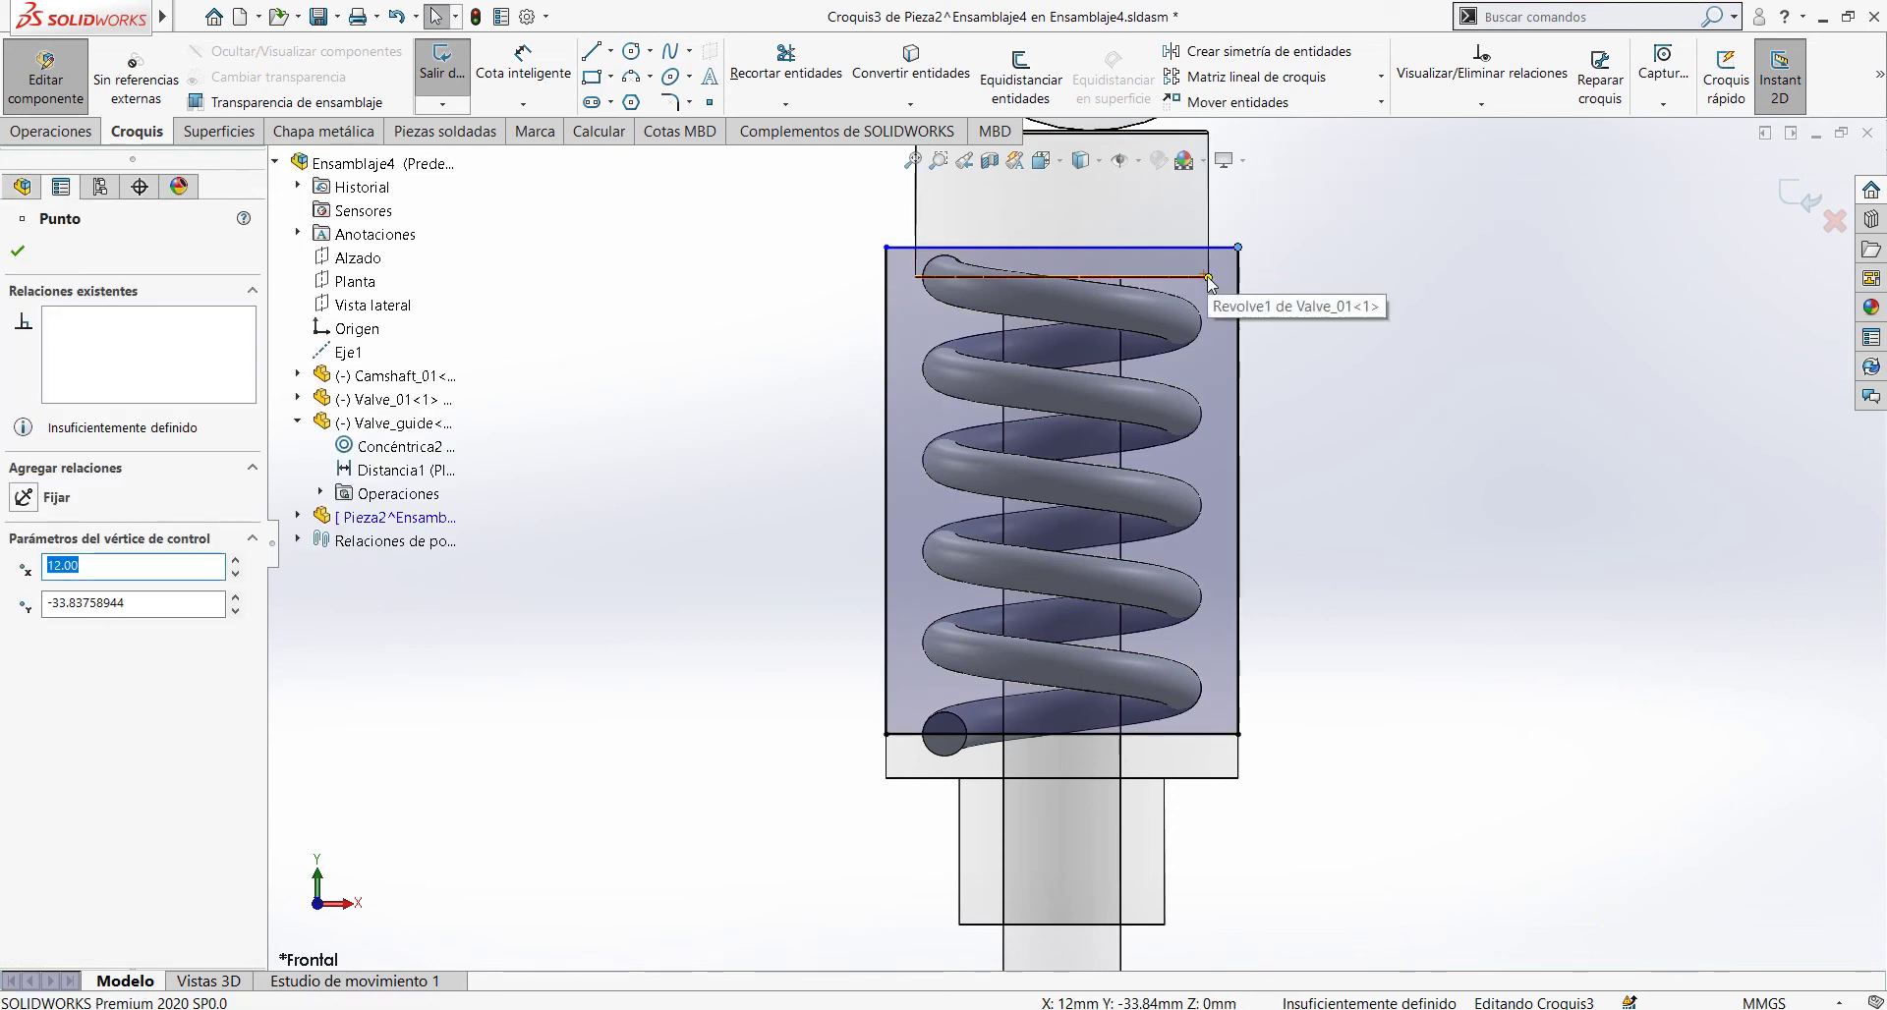
left_click(1206, 276, "ctrl")
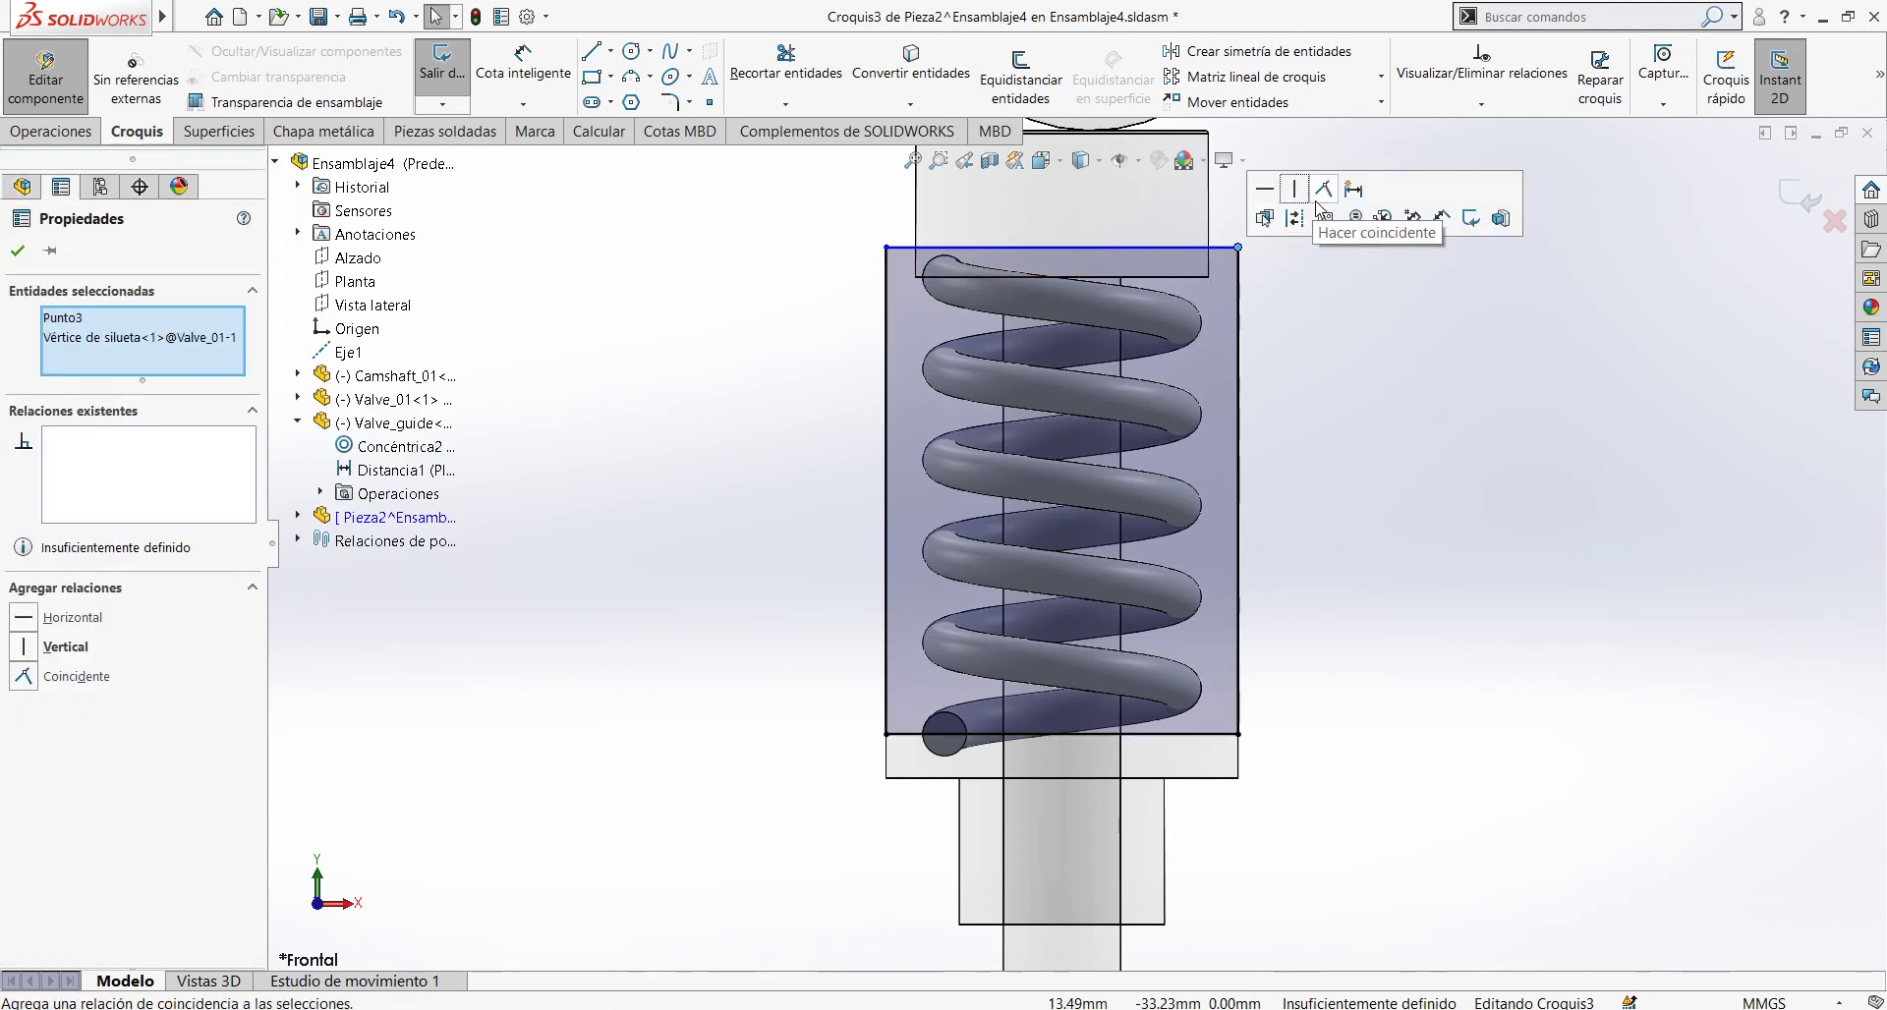
left_click(1319, 193)
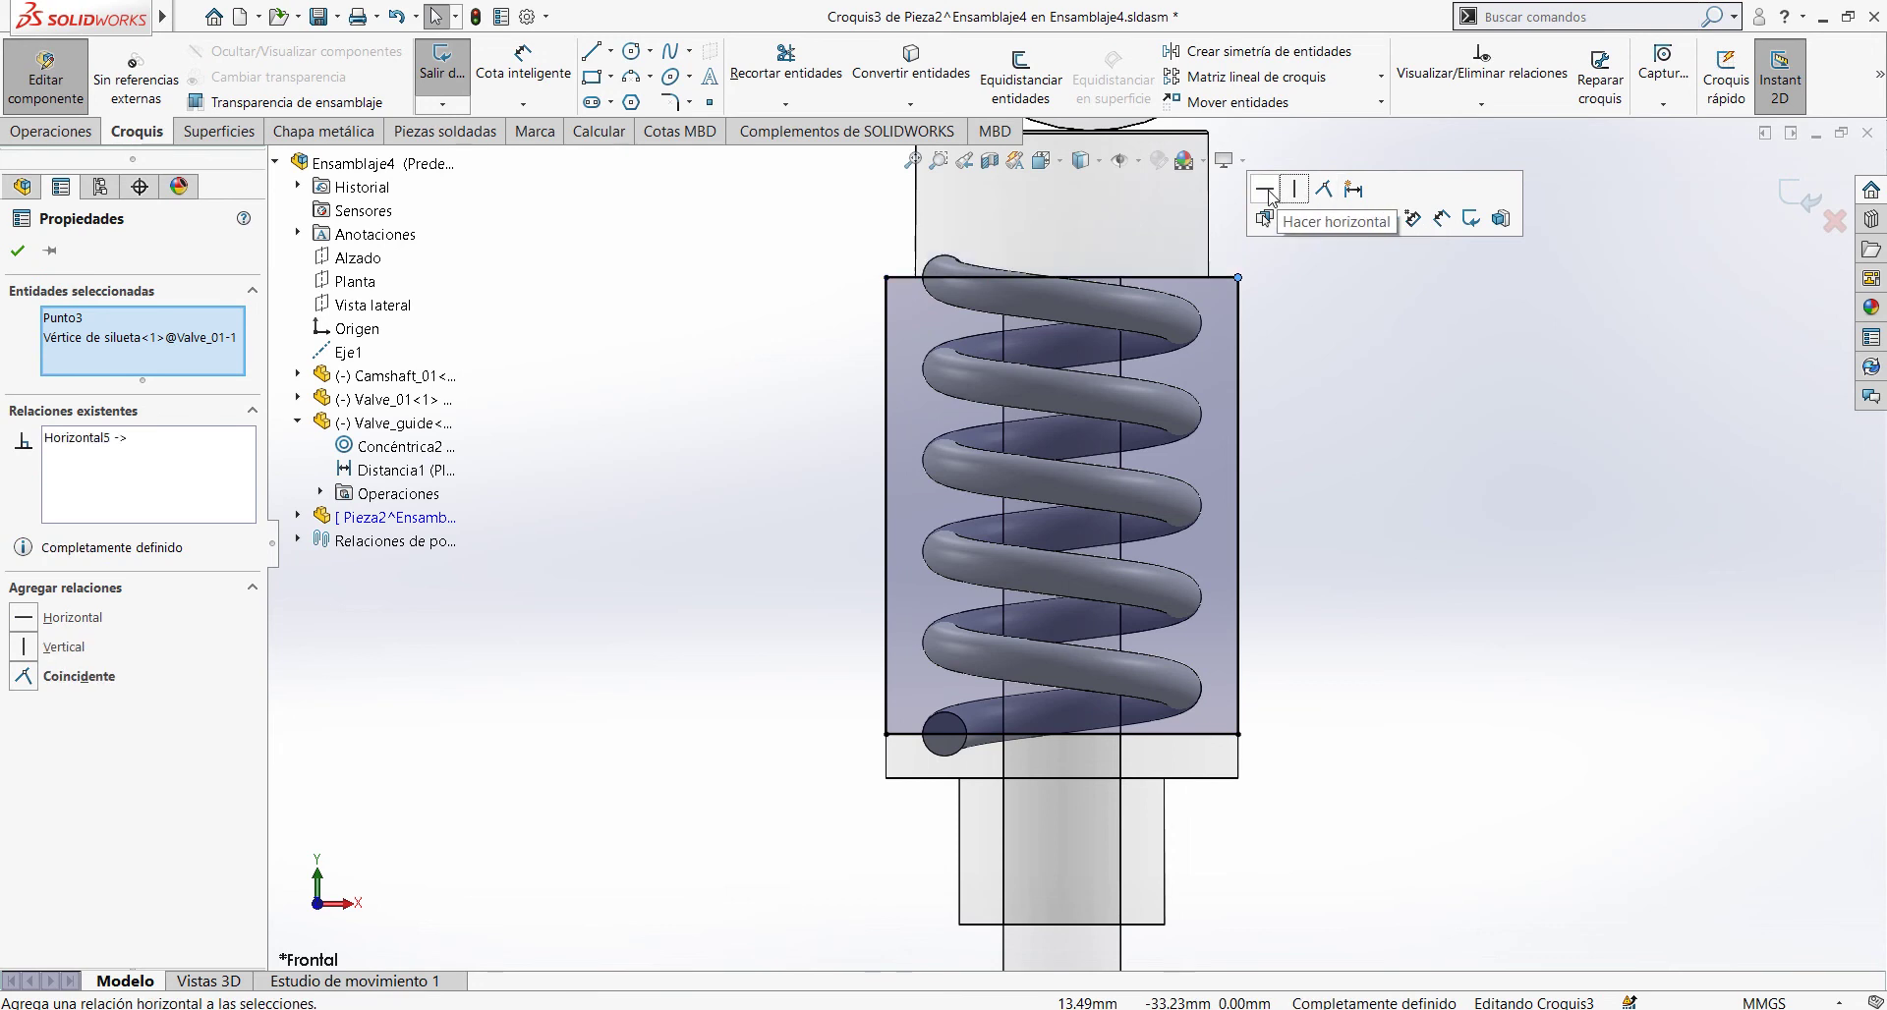
left_click(1310, 370)
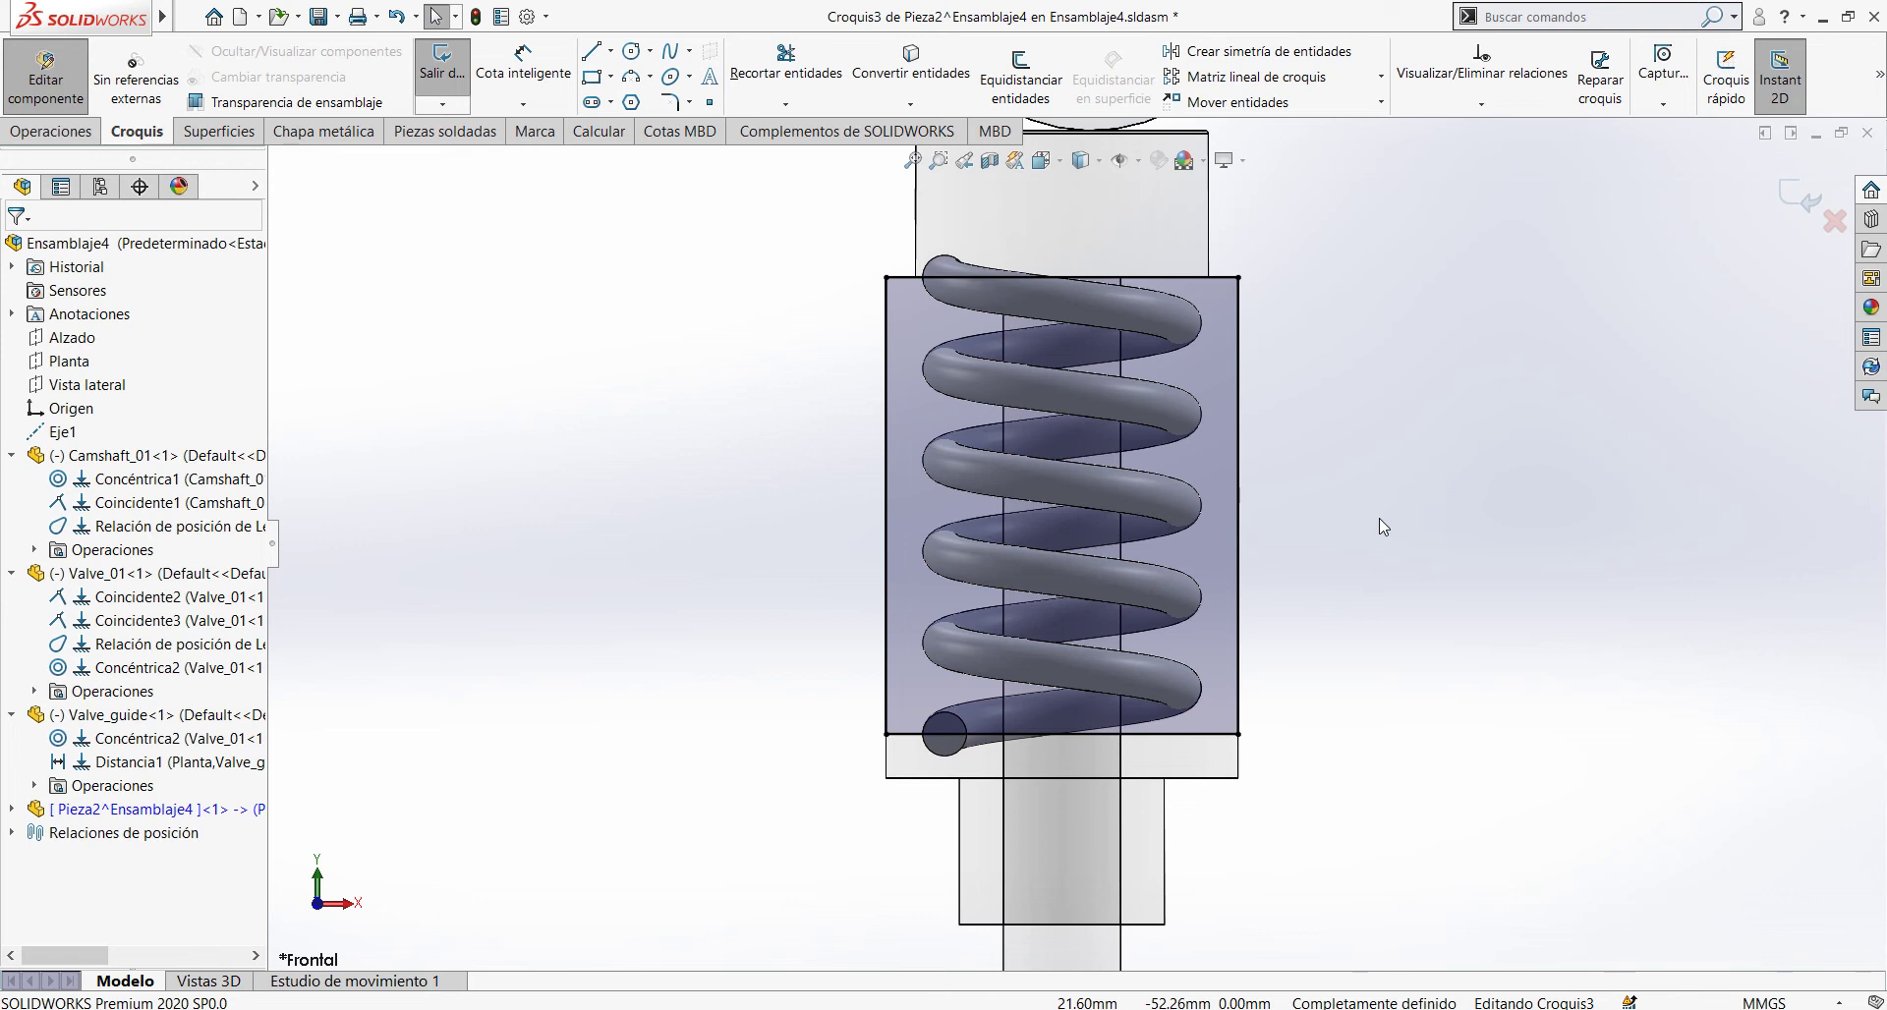
Step: Extrude-cut the spring with the rectangle through all in both directions, flipping the side to cut so material outside the rectangle is removed
key("ctrl+7")
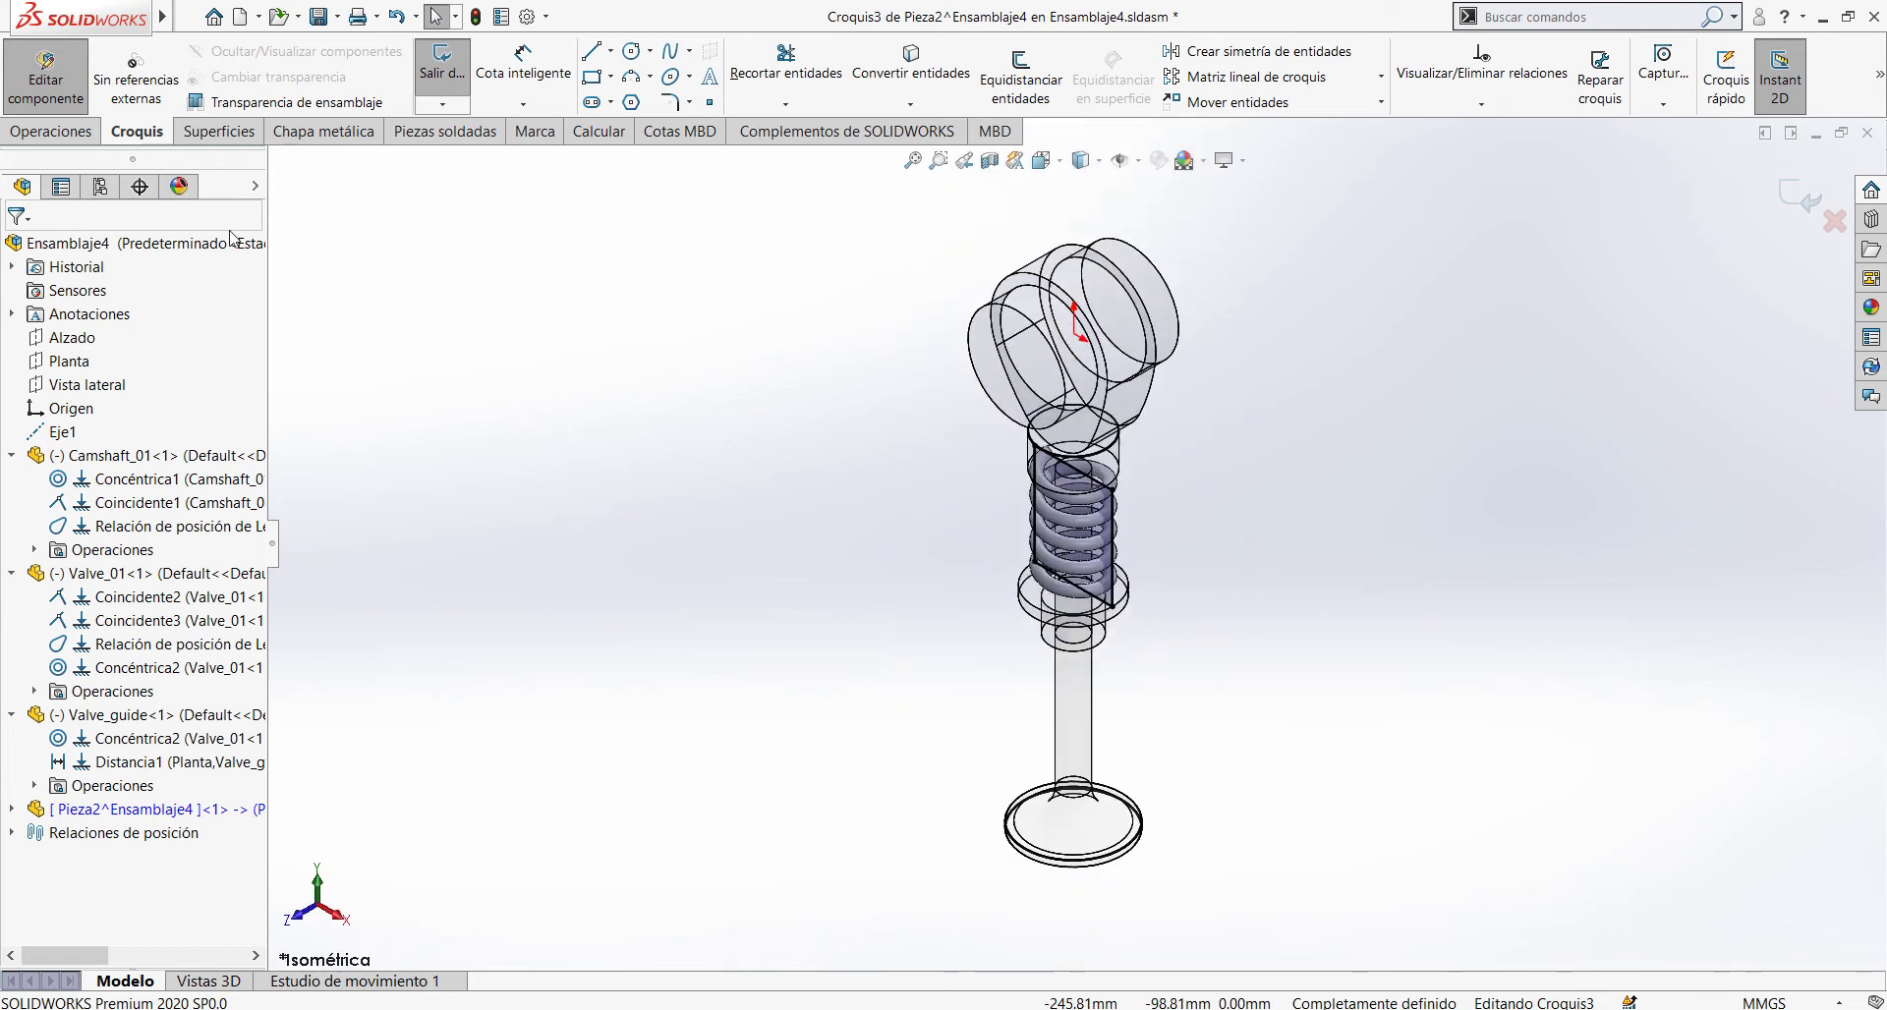
left_click(78, 137)
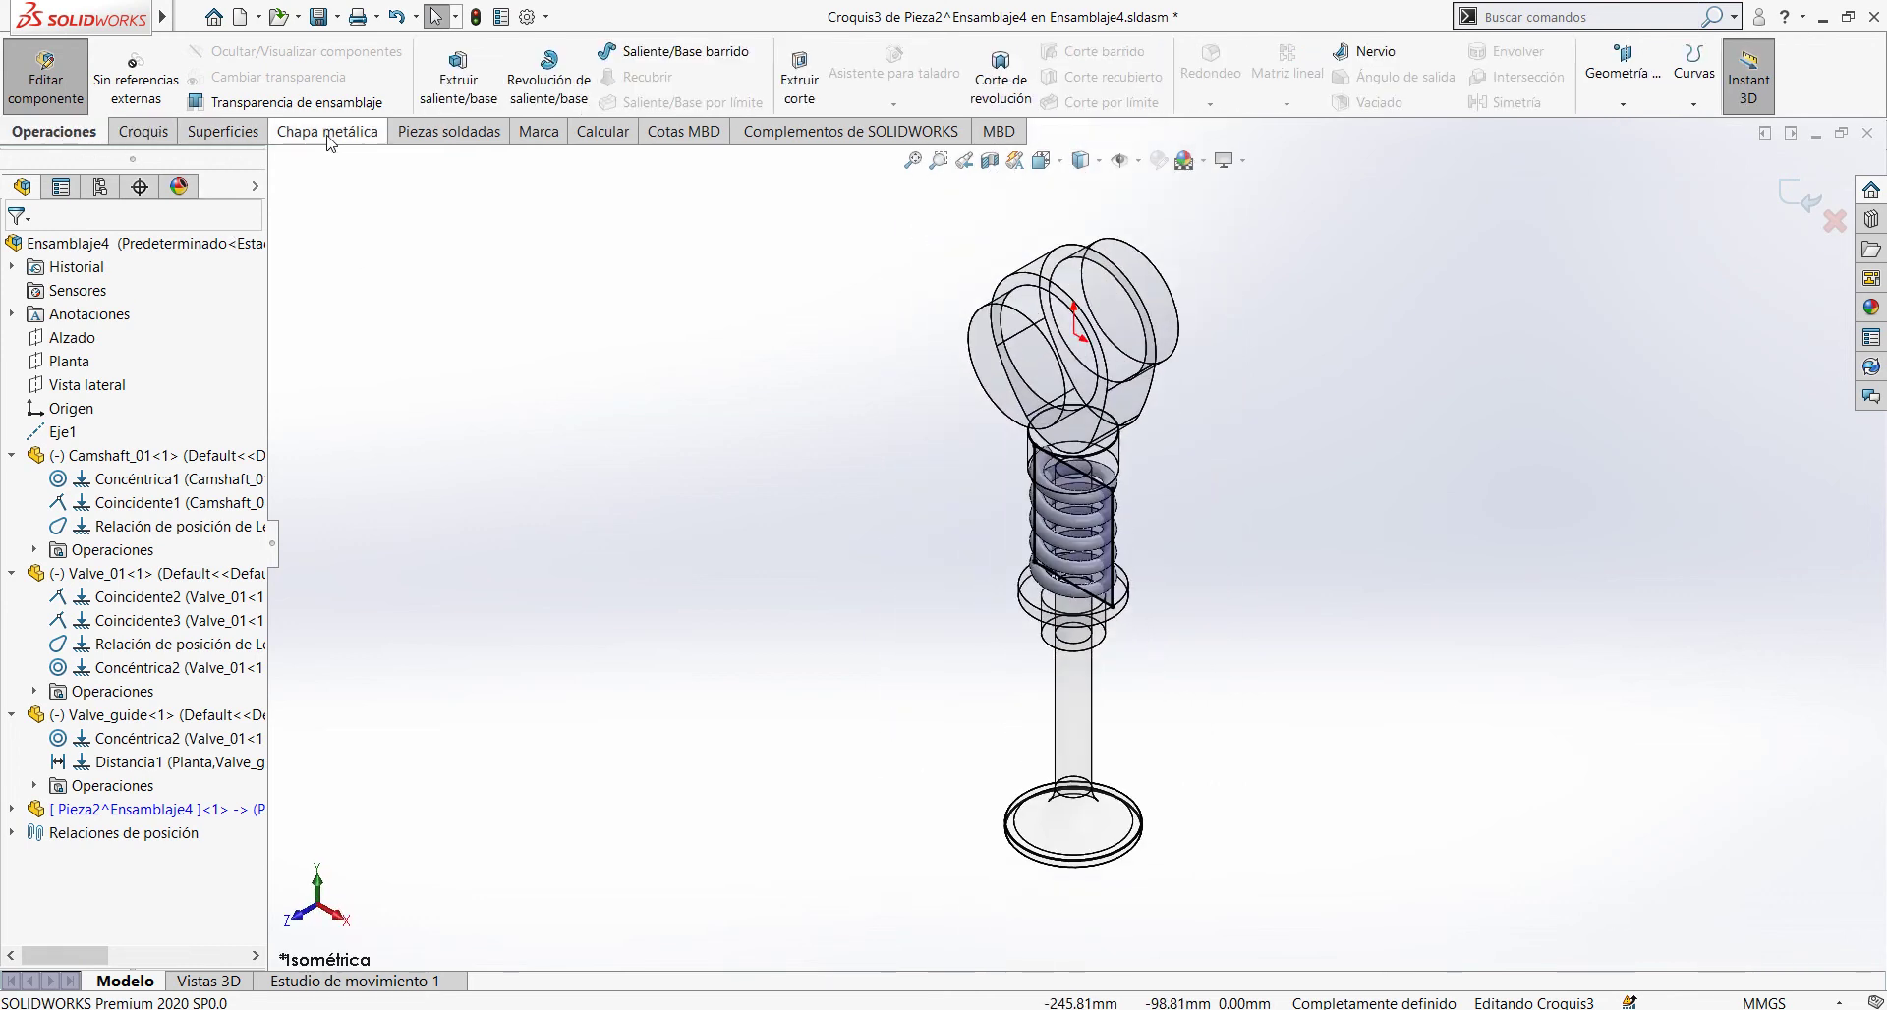
left_click(801, 94)
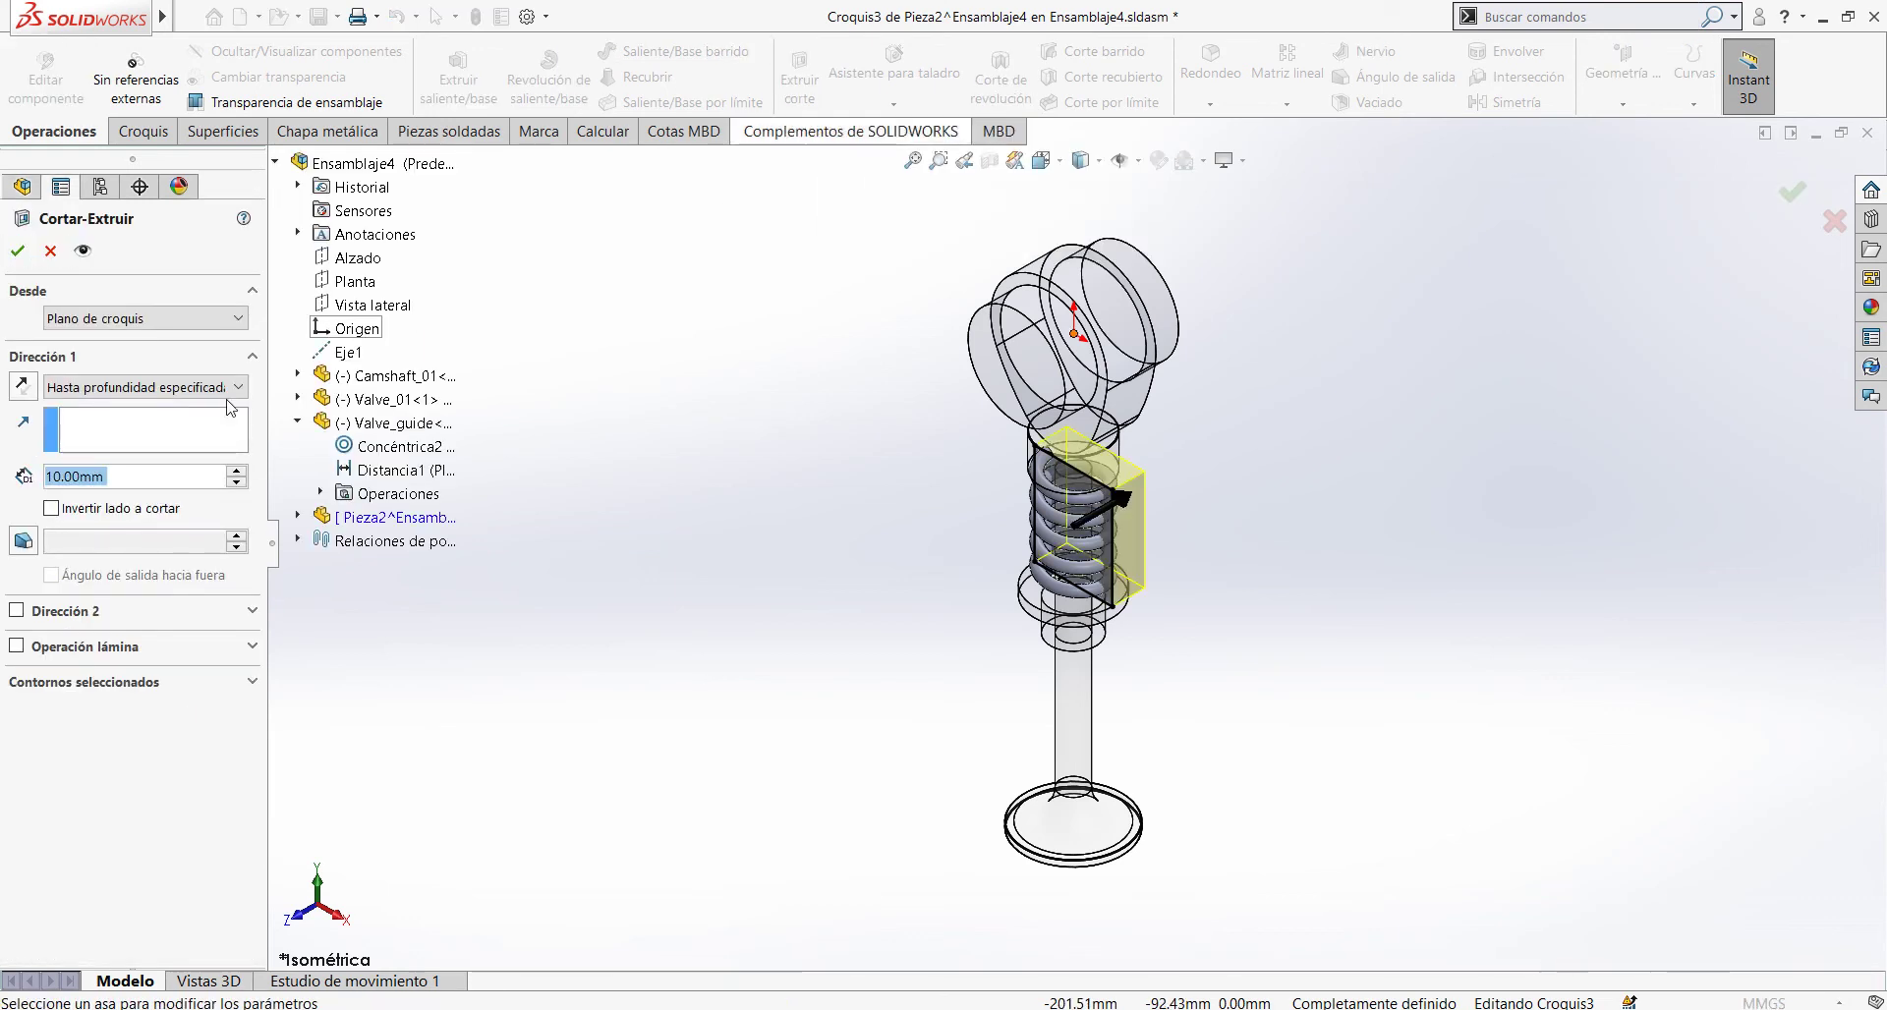
left_click(238, 391)
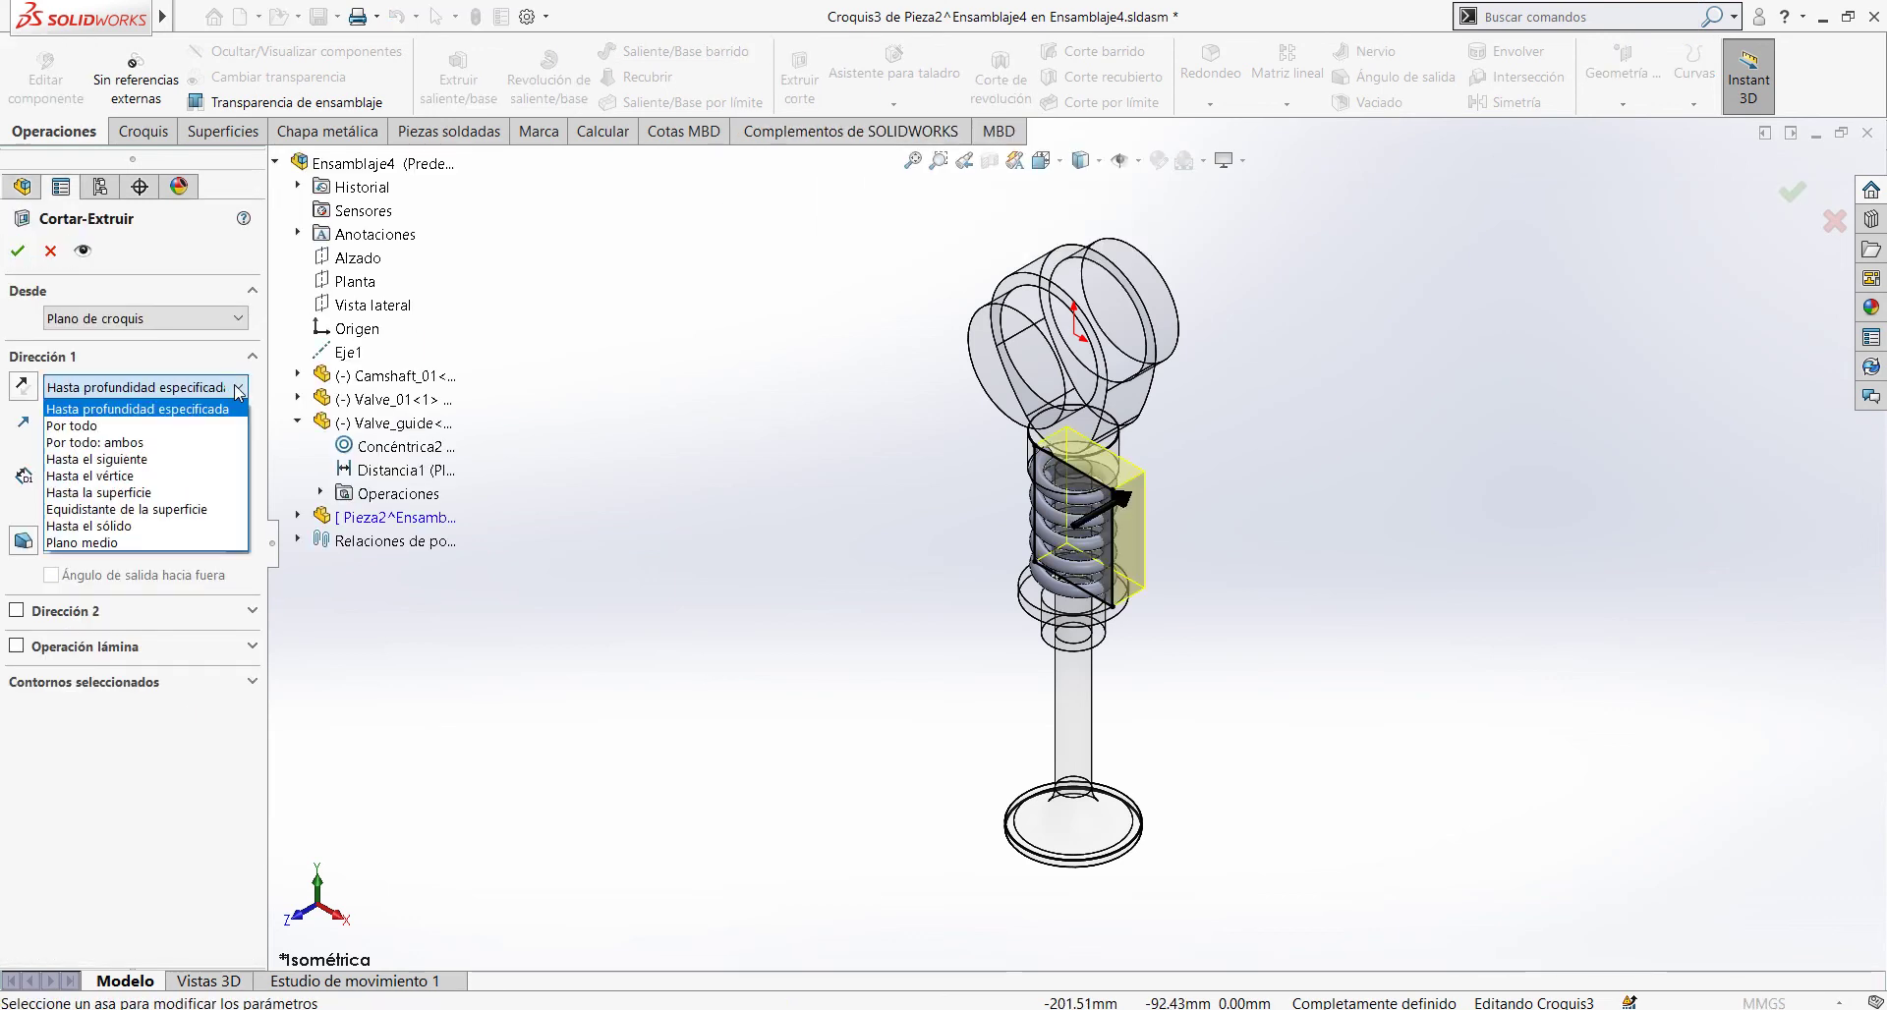
left_click(164, 442)
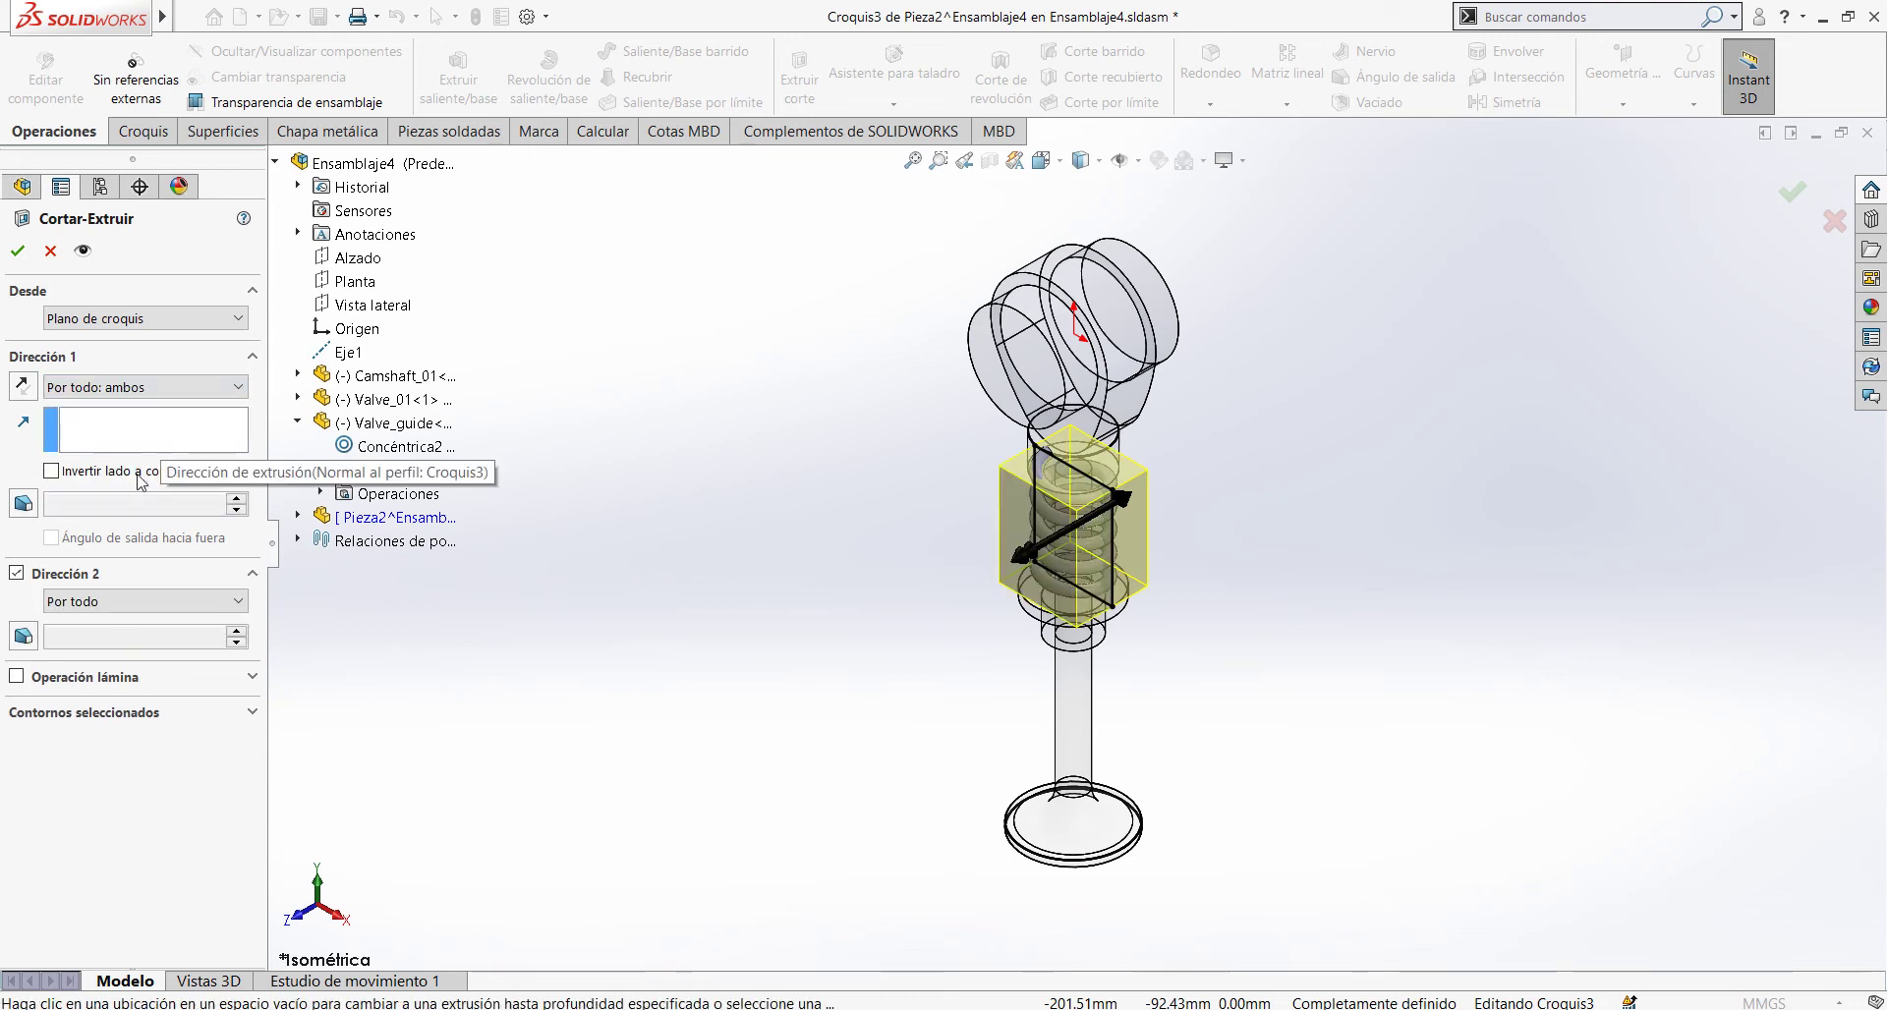
left_click(51, 471)
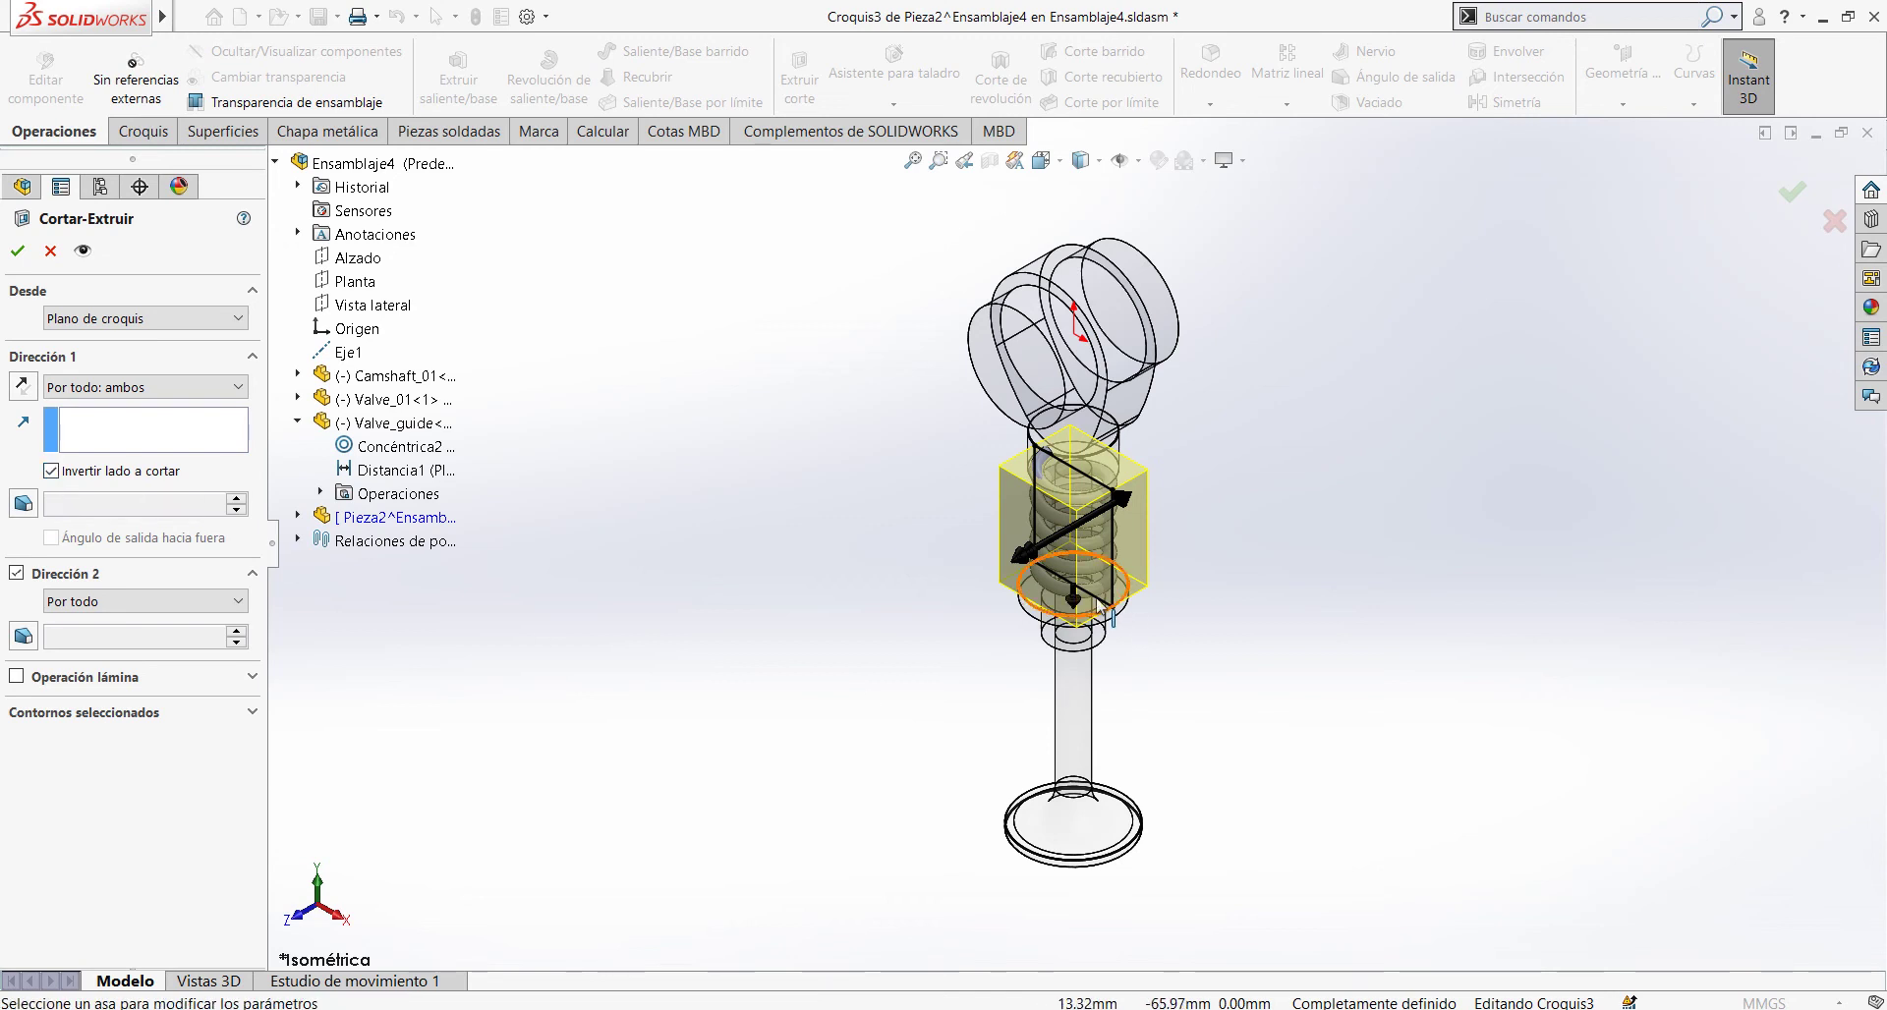
scroll(1066, 602, "down", 1)
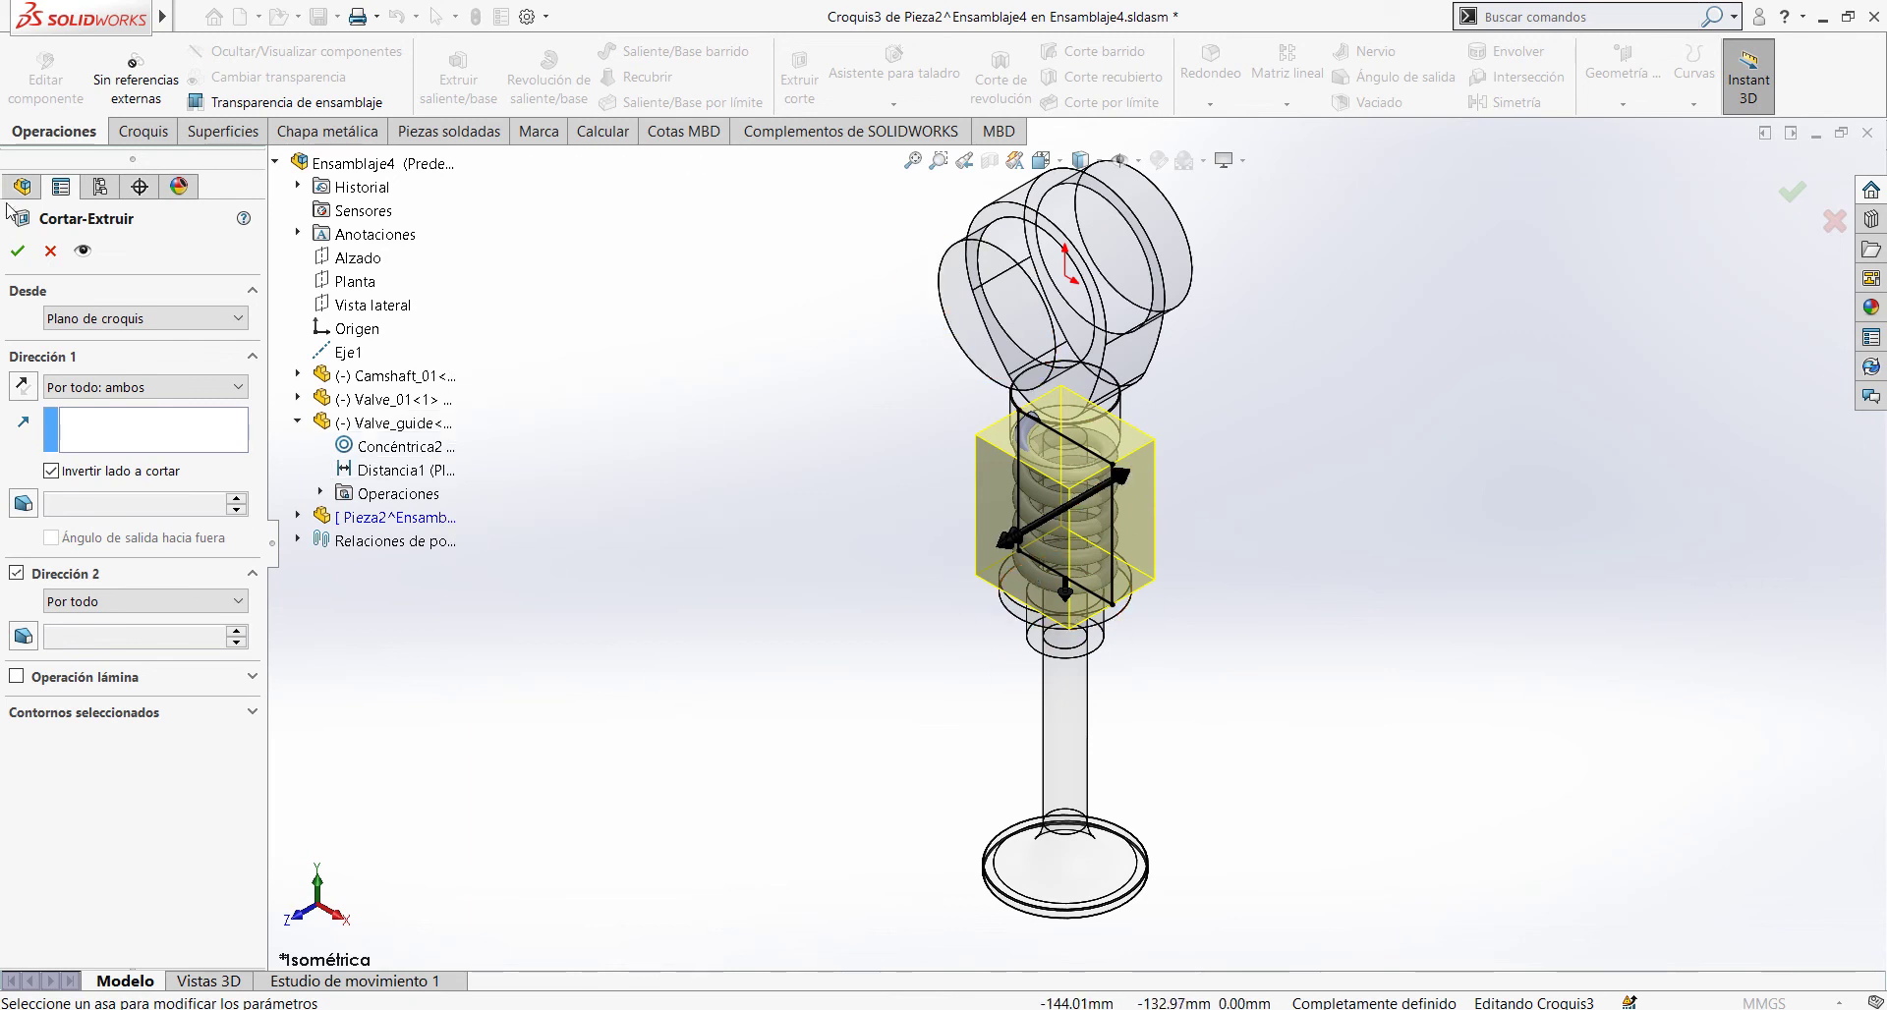
left_click(18, 252)
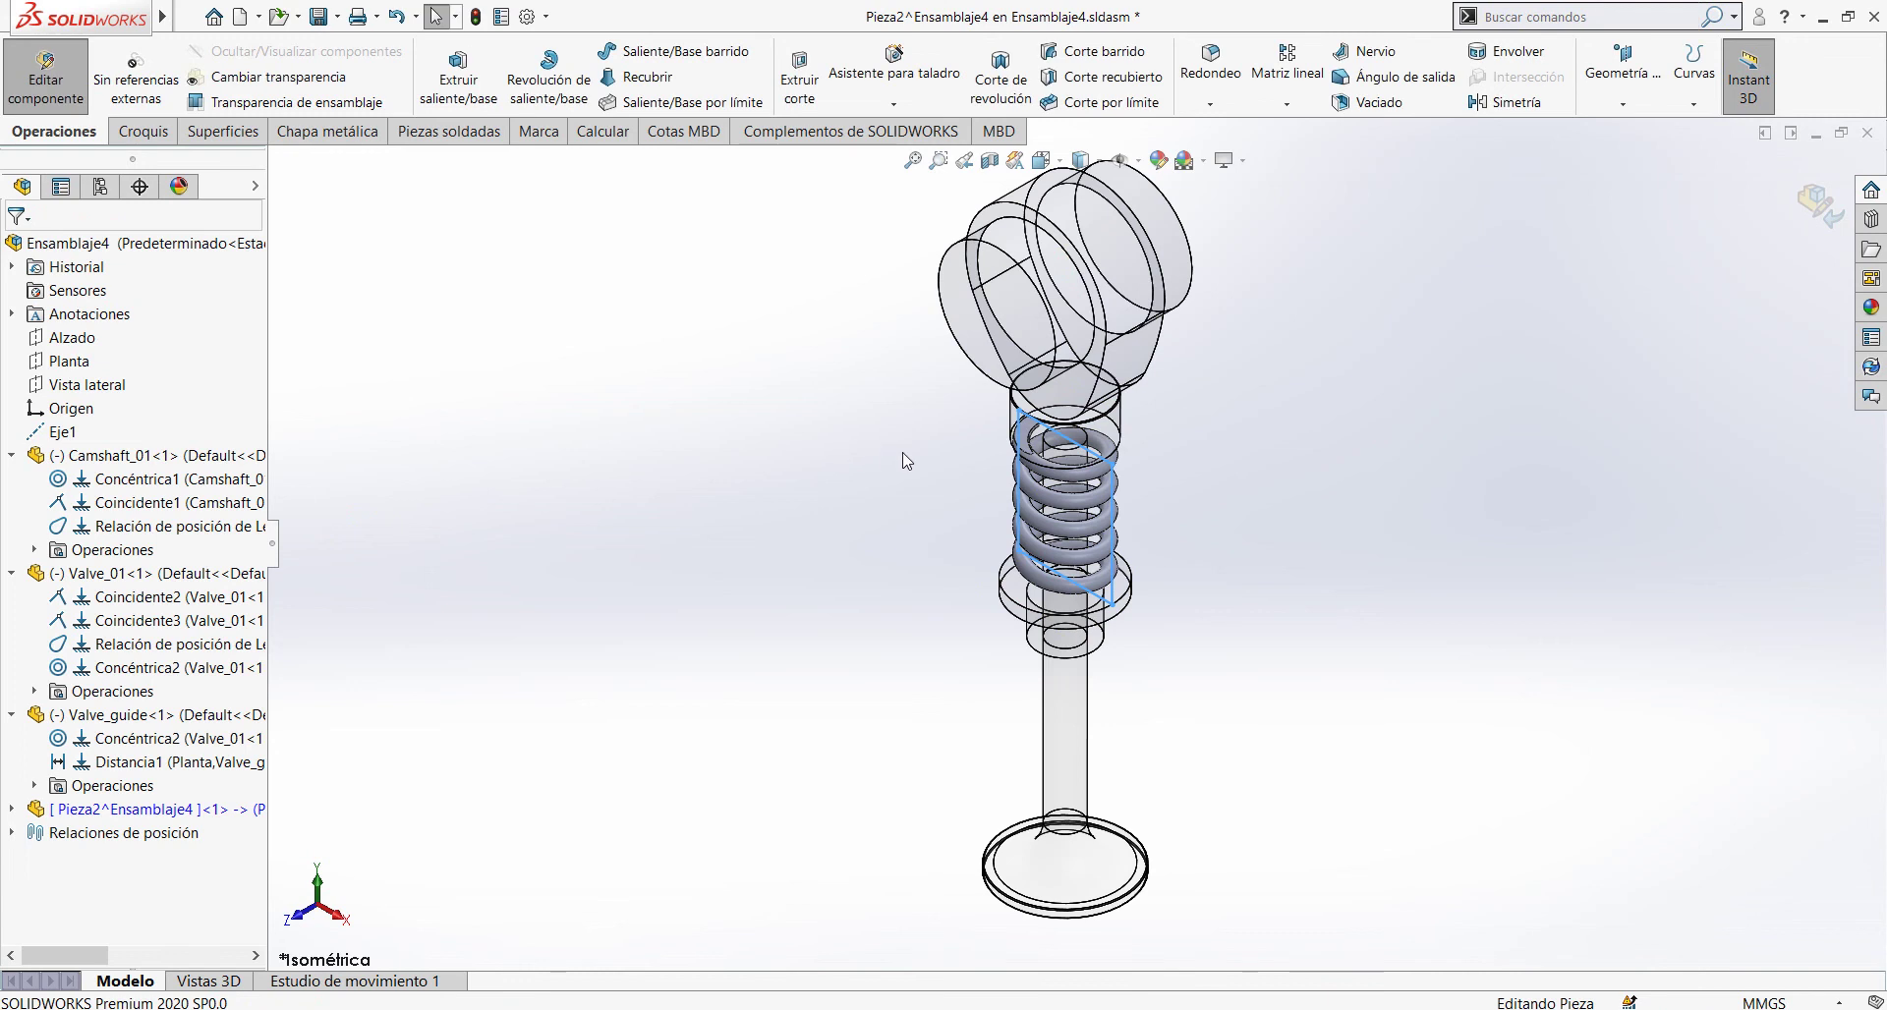
Step: Check the trimmed spring's ends from the front and exit in-context part editing to return to the assembly
key("ctrl+1")
scroll(999, 450, "down", 5)
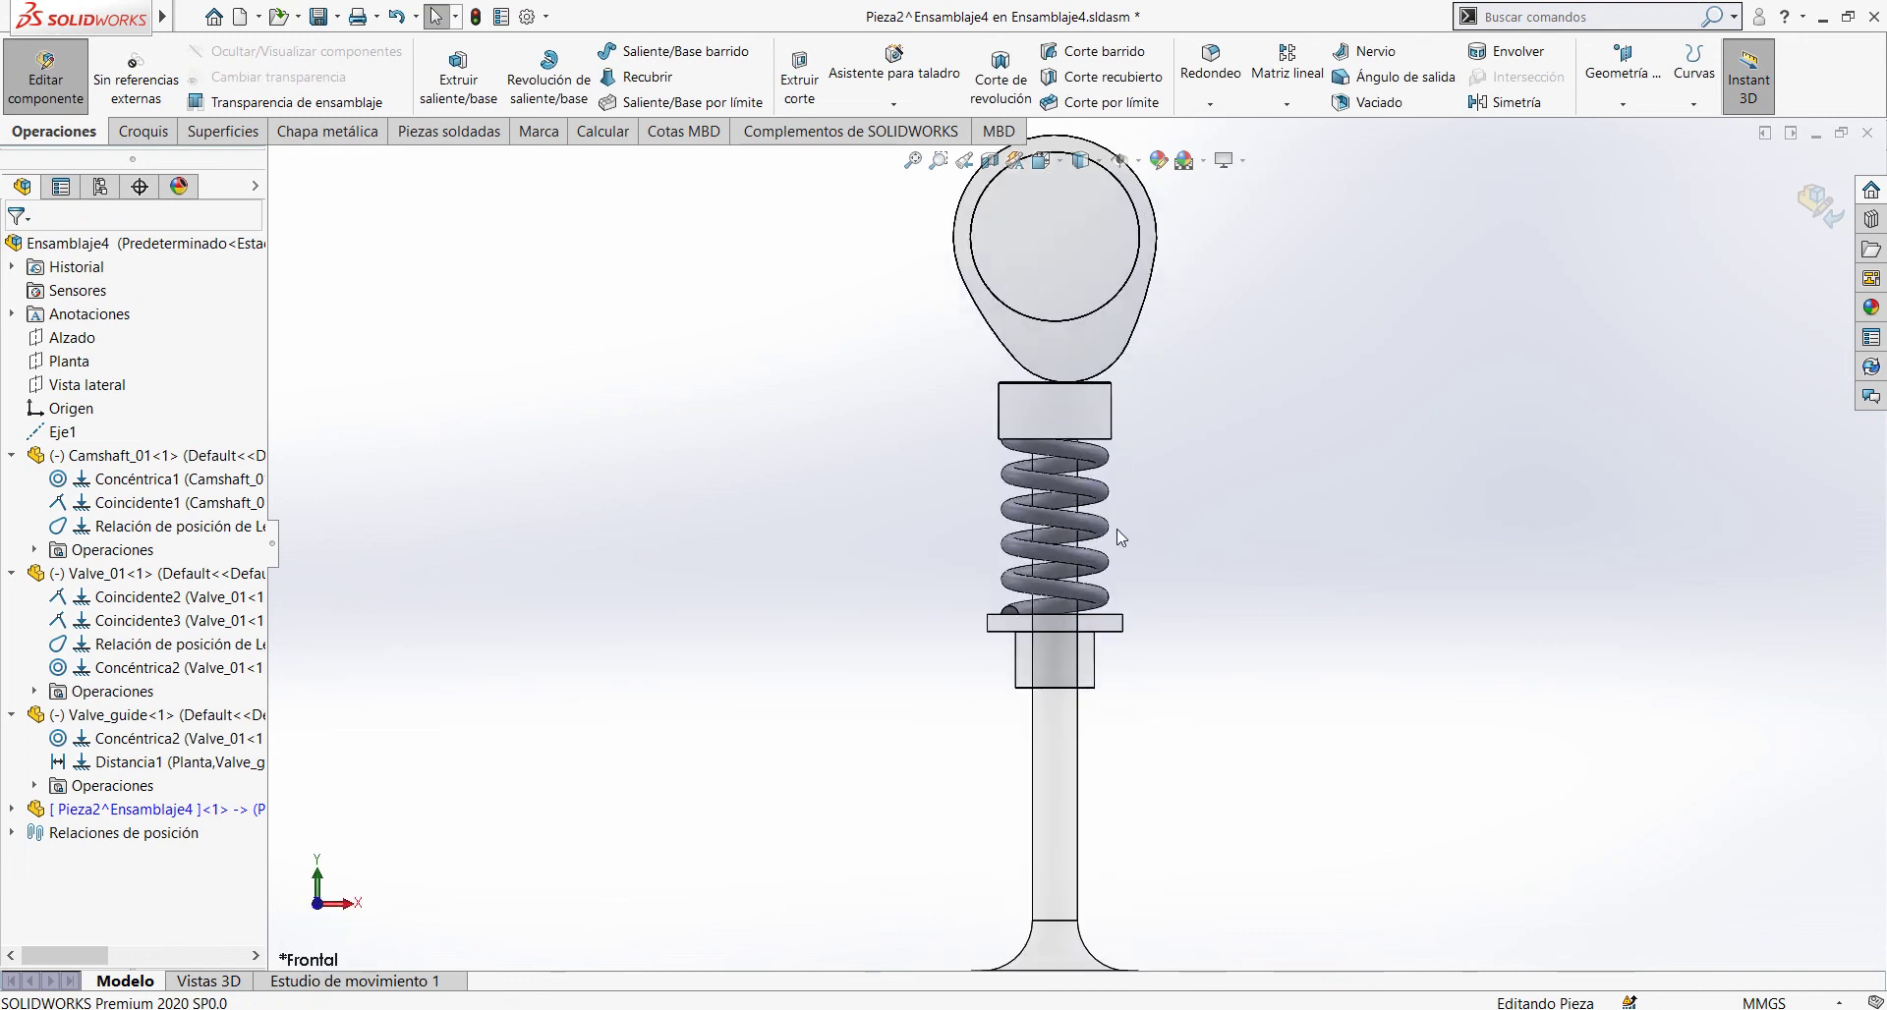
scroll(976, 625, "down", 1)
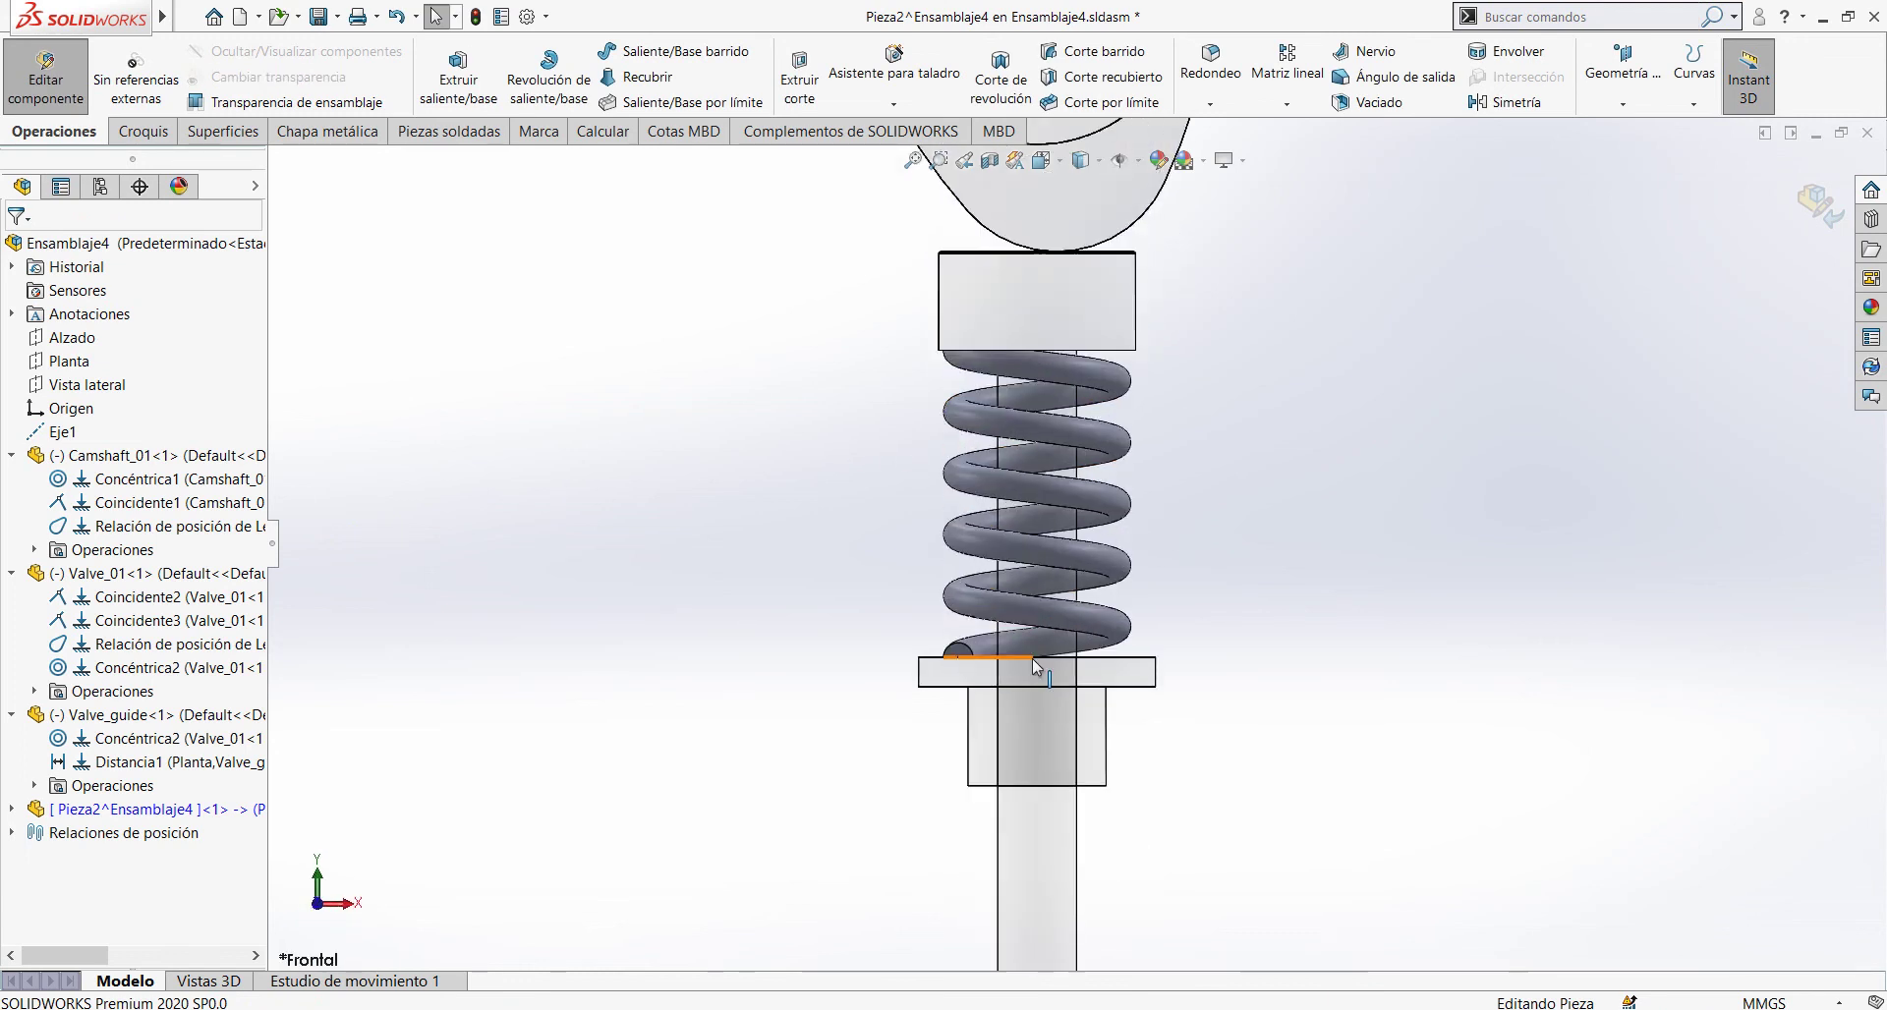
scroll(1131, 516, "up", 5)
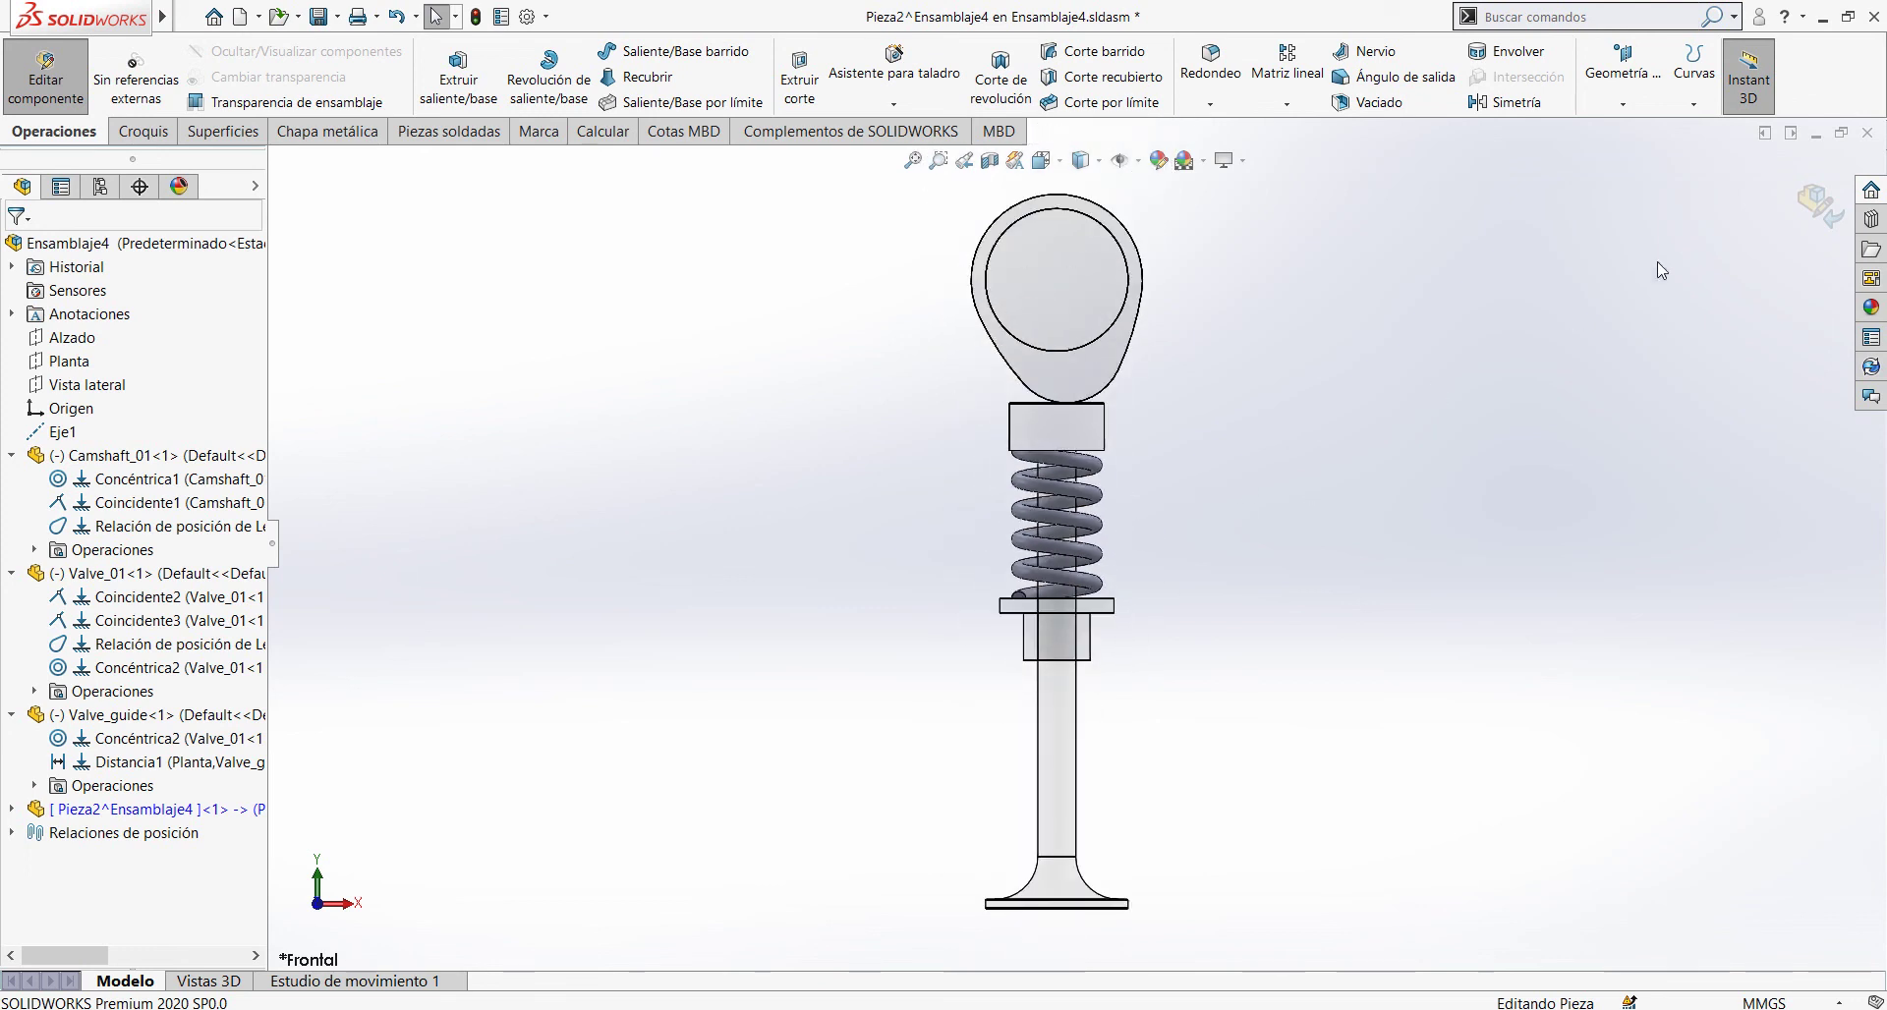
left_click(1820, 204)
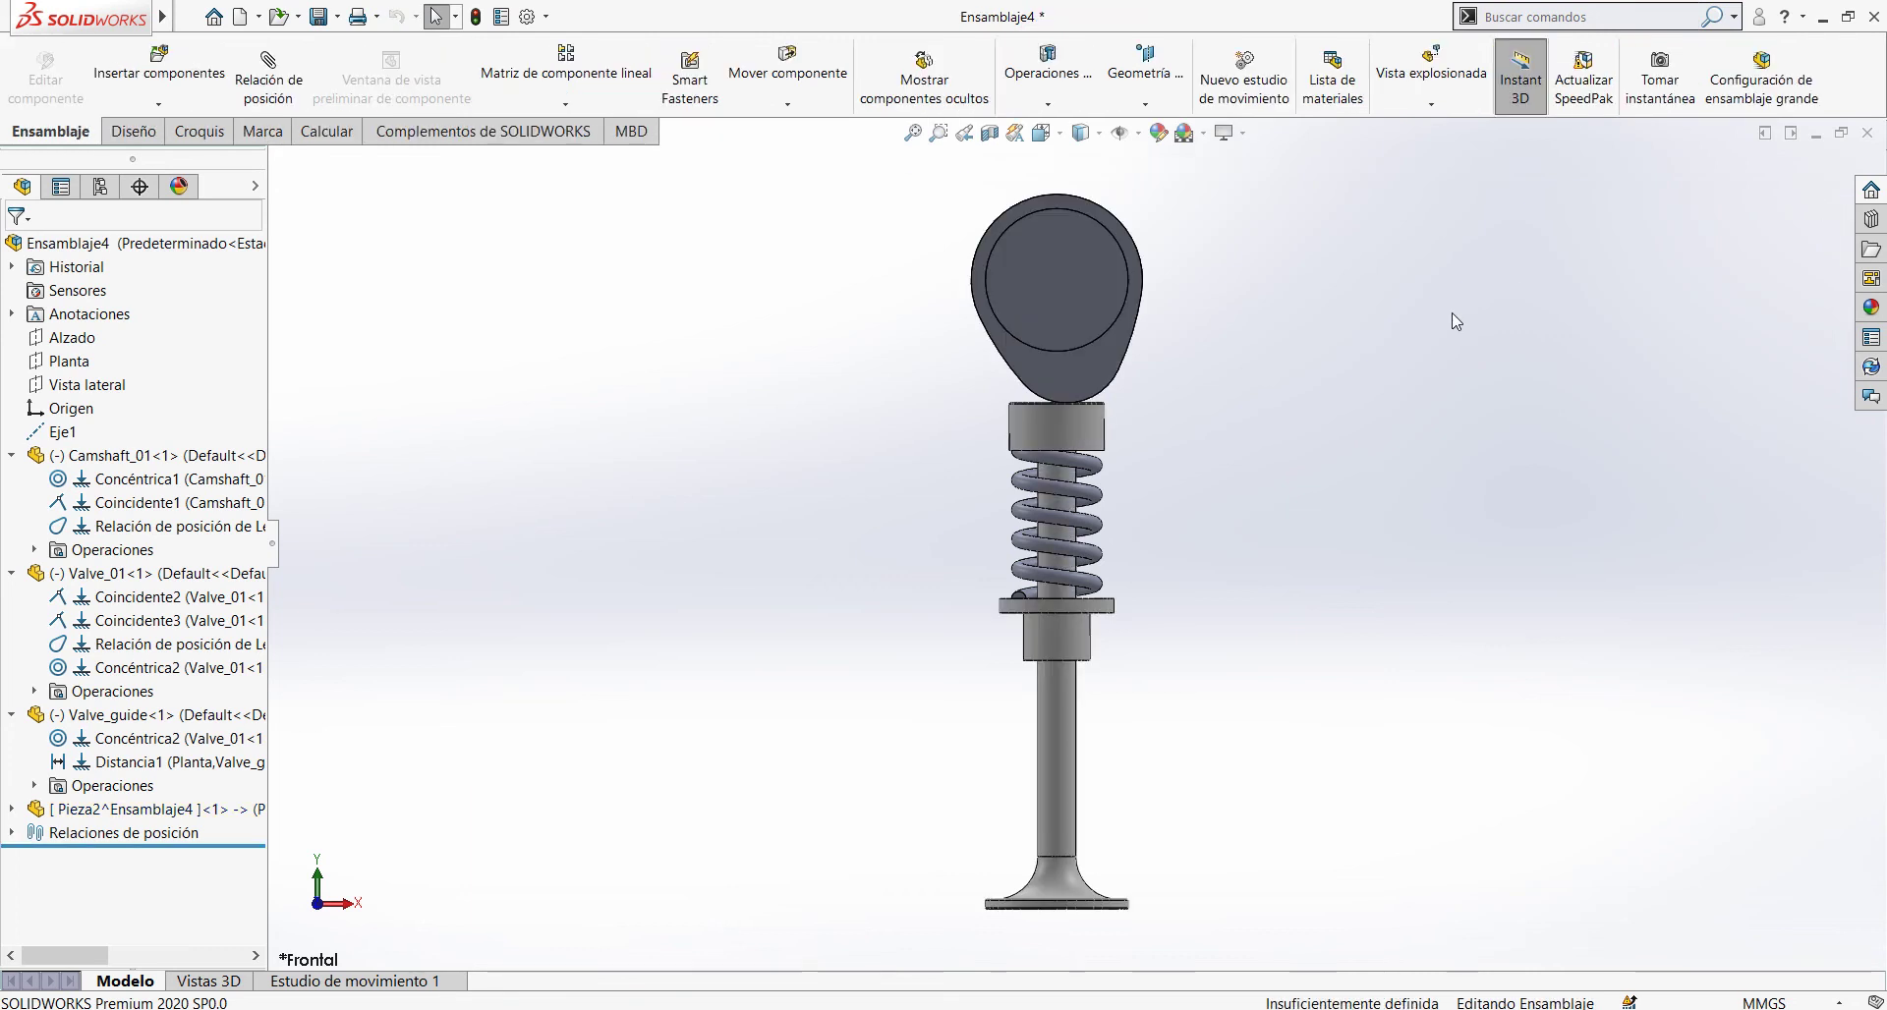
Step: Rotate the camshaft so its lobe points upward away from the valve, and rebuild the assembly to update the spring
left_click_drag(1065, 387, 1034, 177)
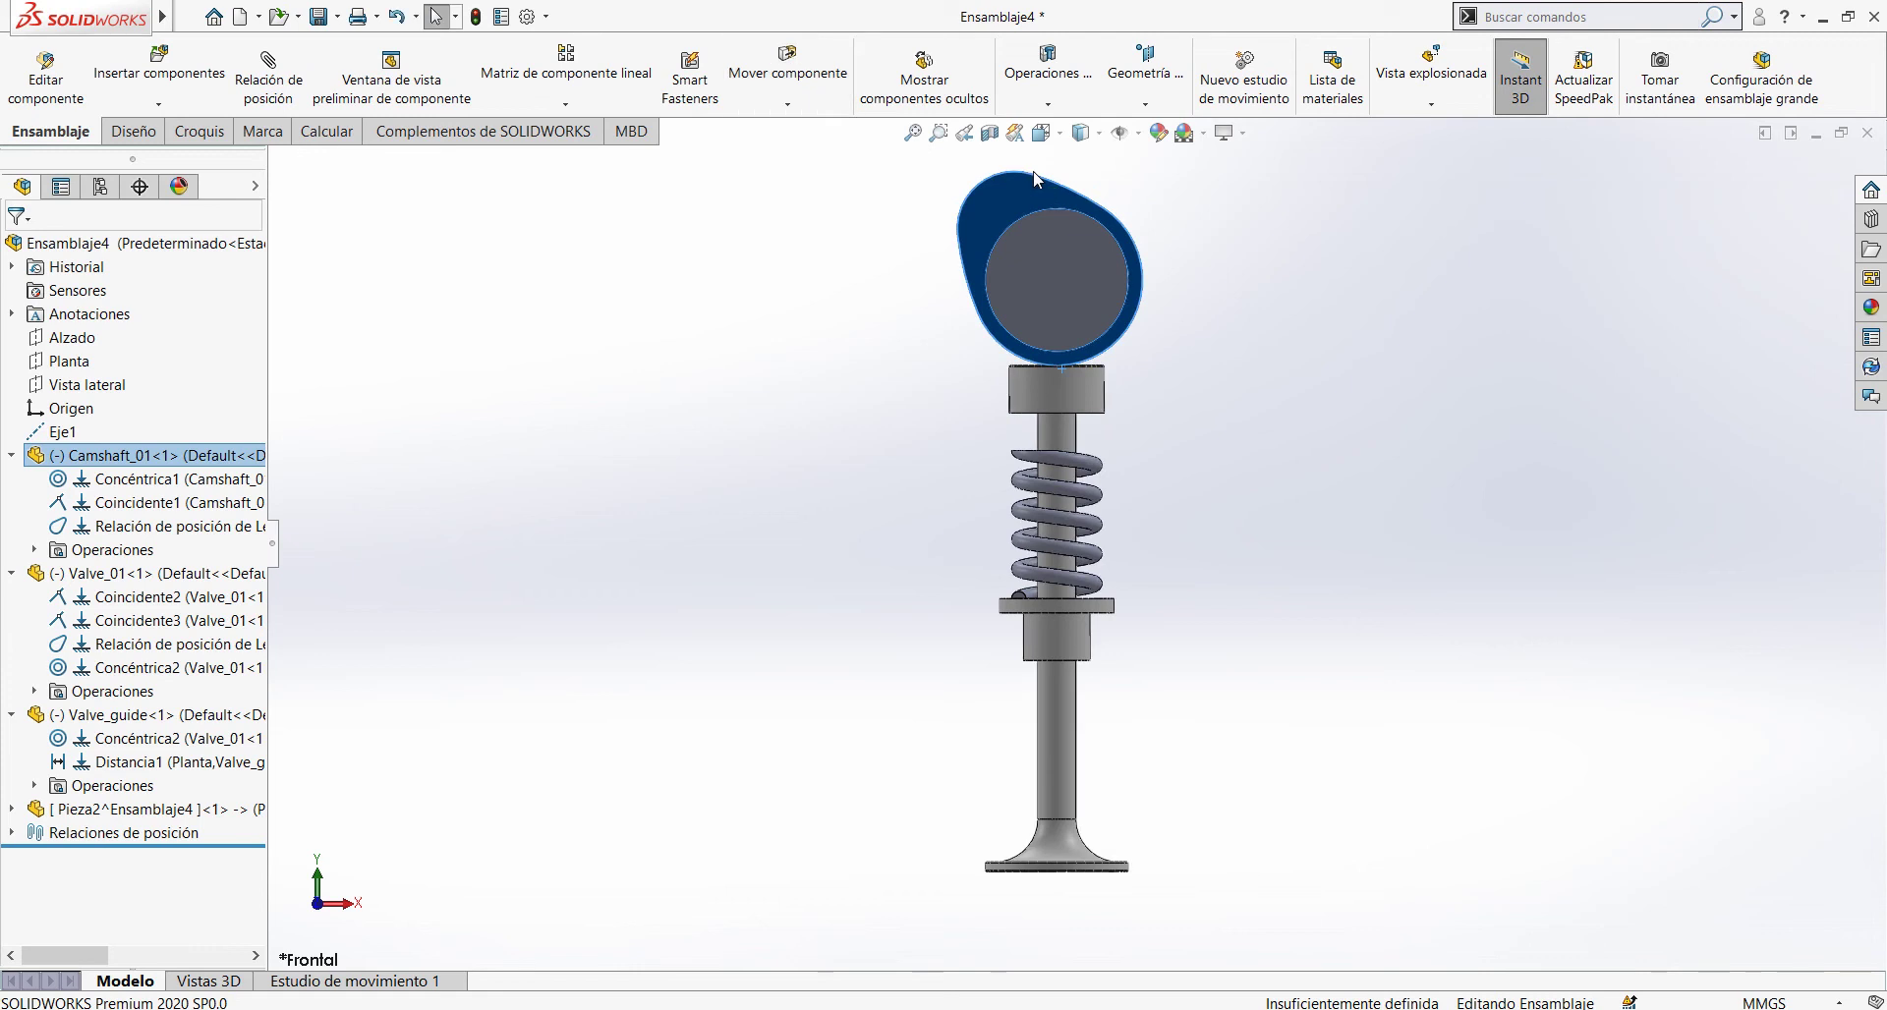
left_click(1289, 247)
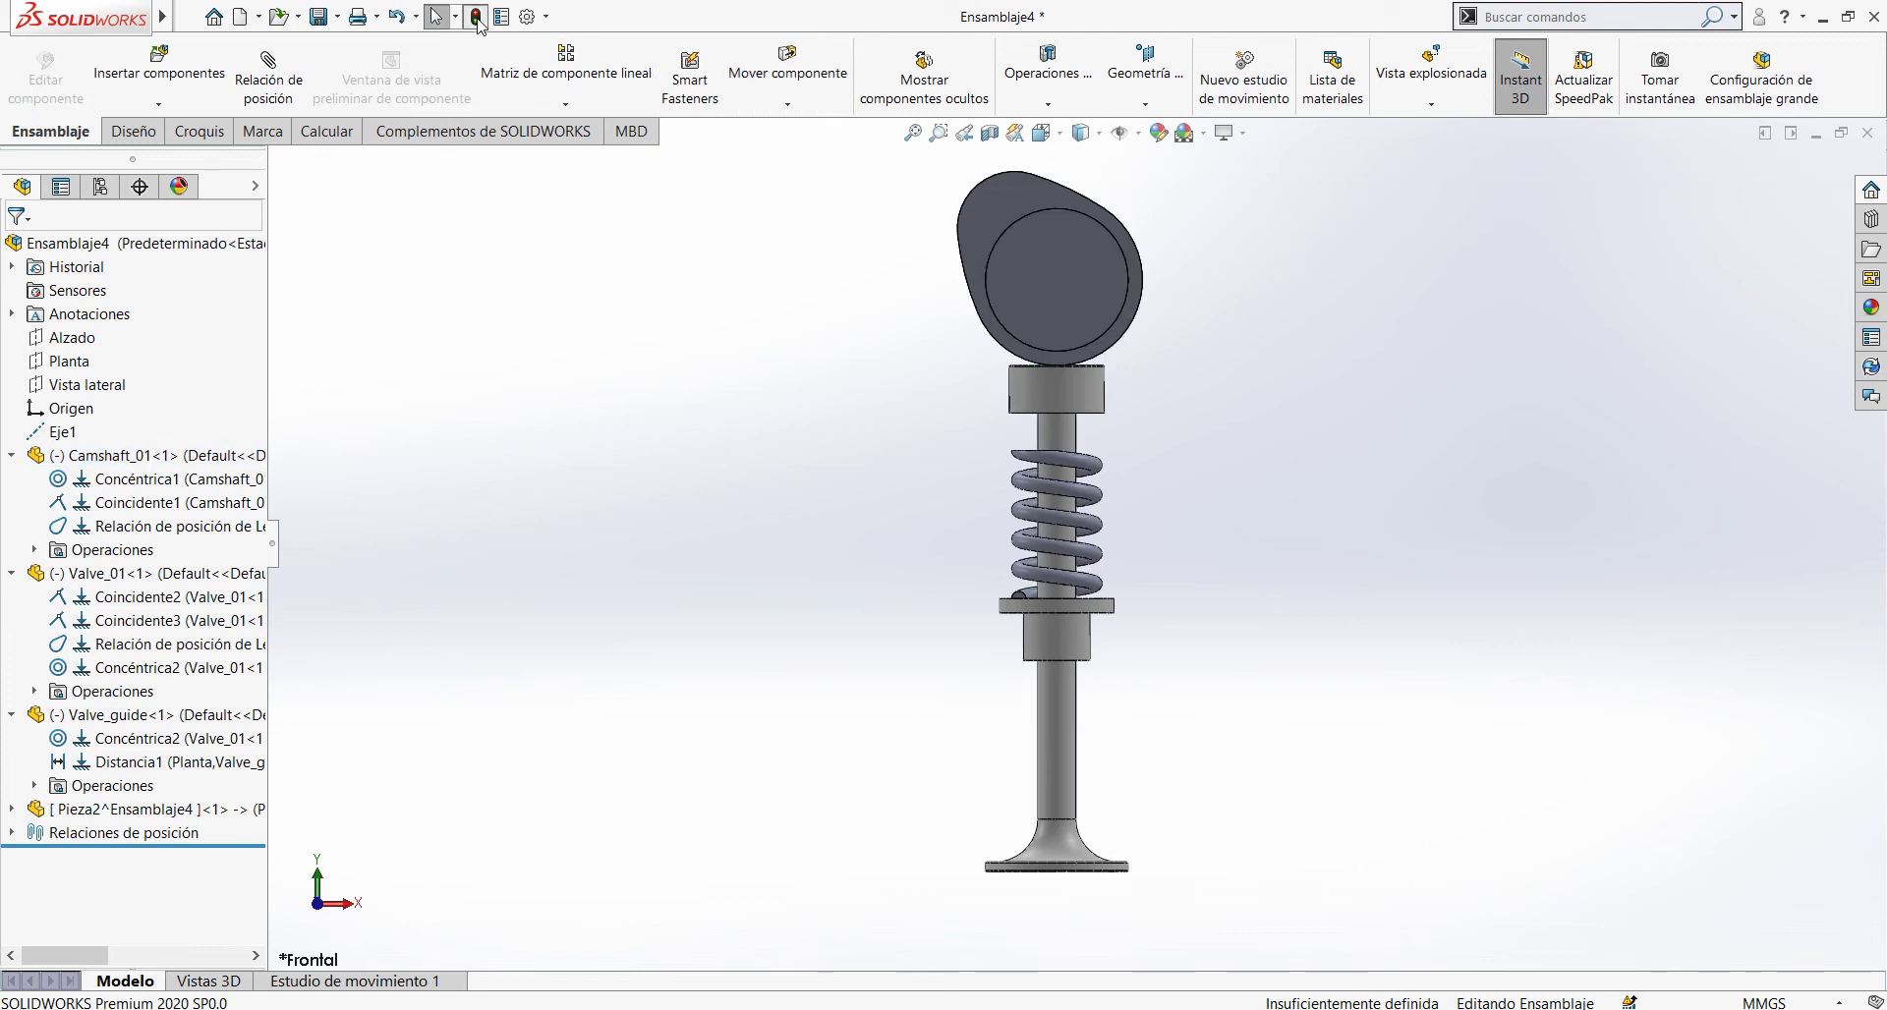
key("ctrl+z")
left_click_drag(1144, 339, 1111, 180)
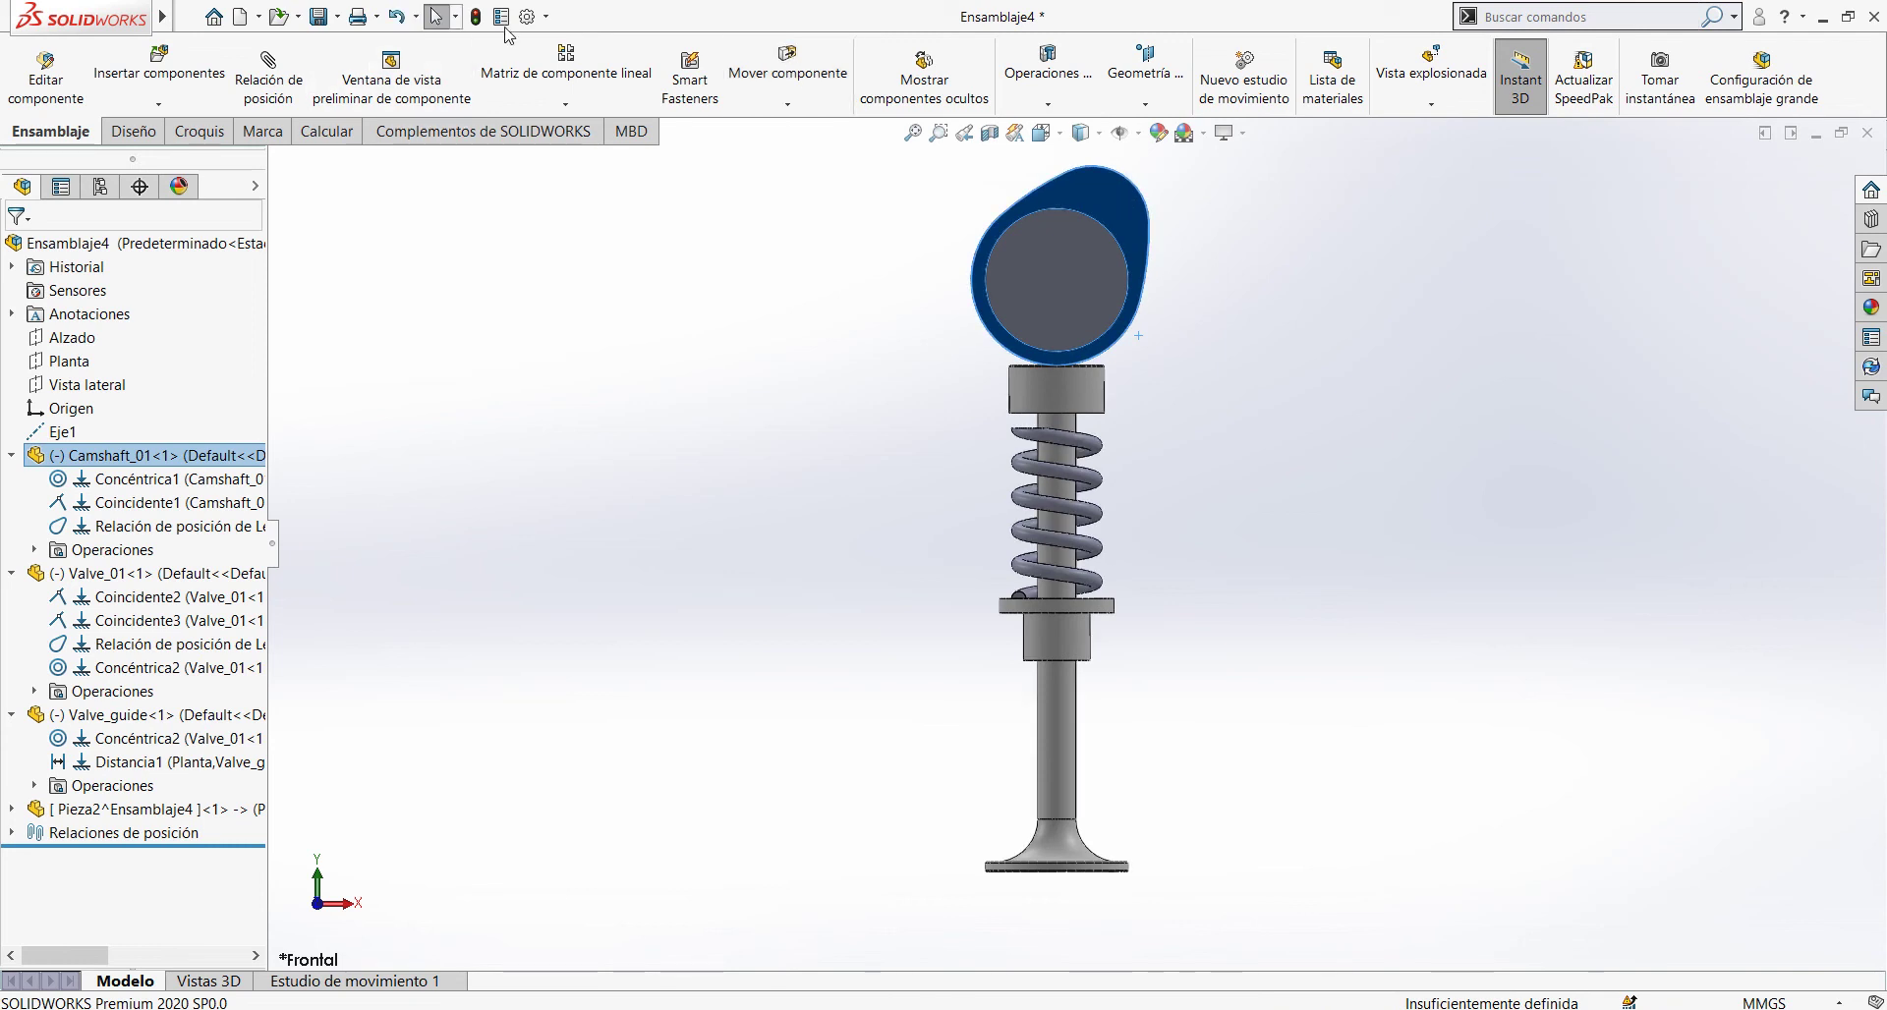
left_click(474, 16)
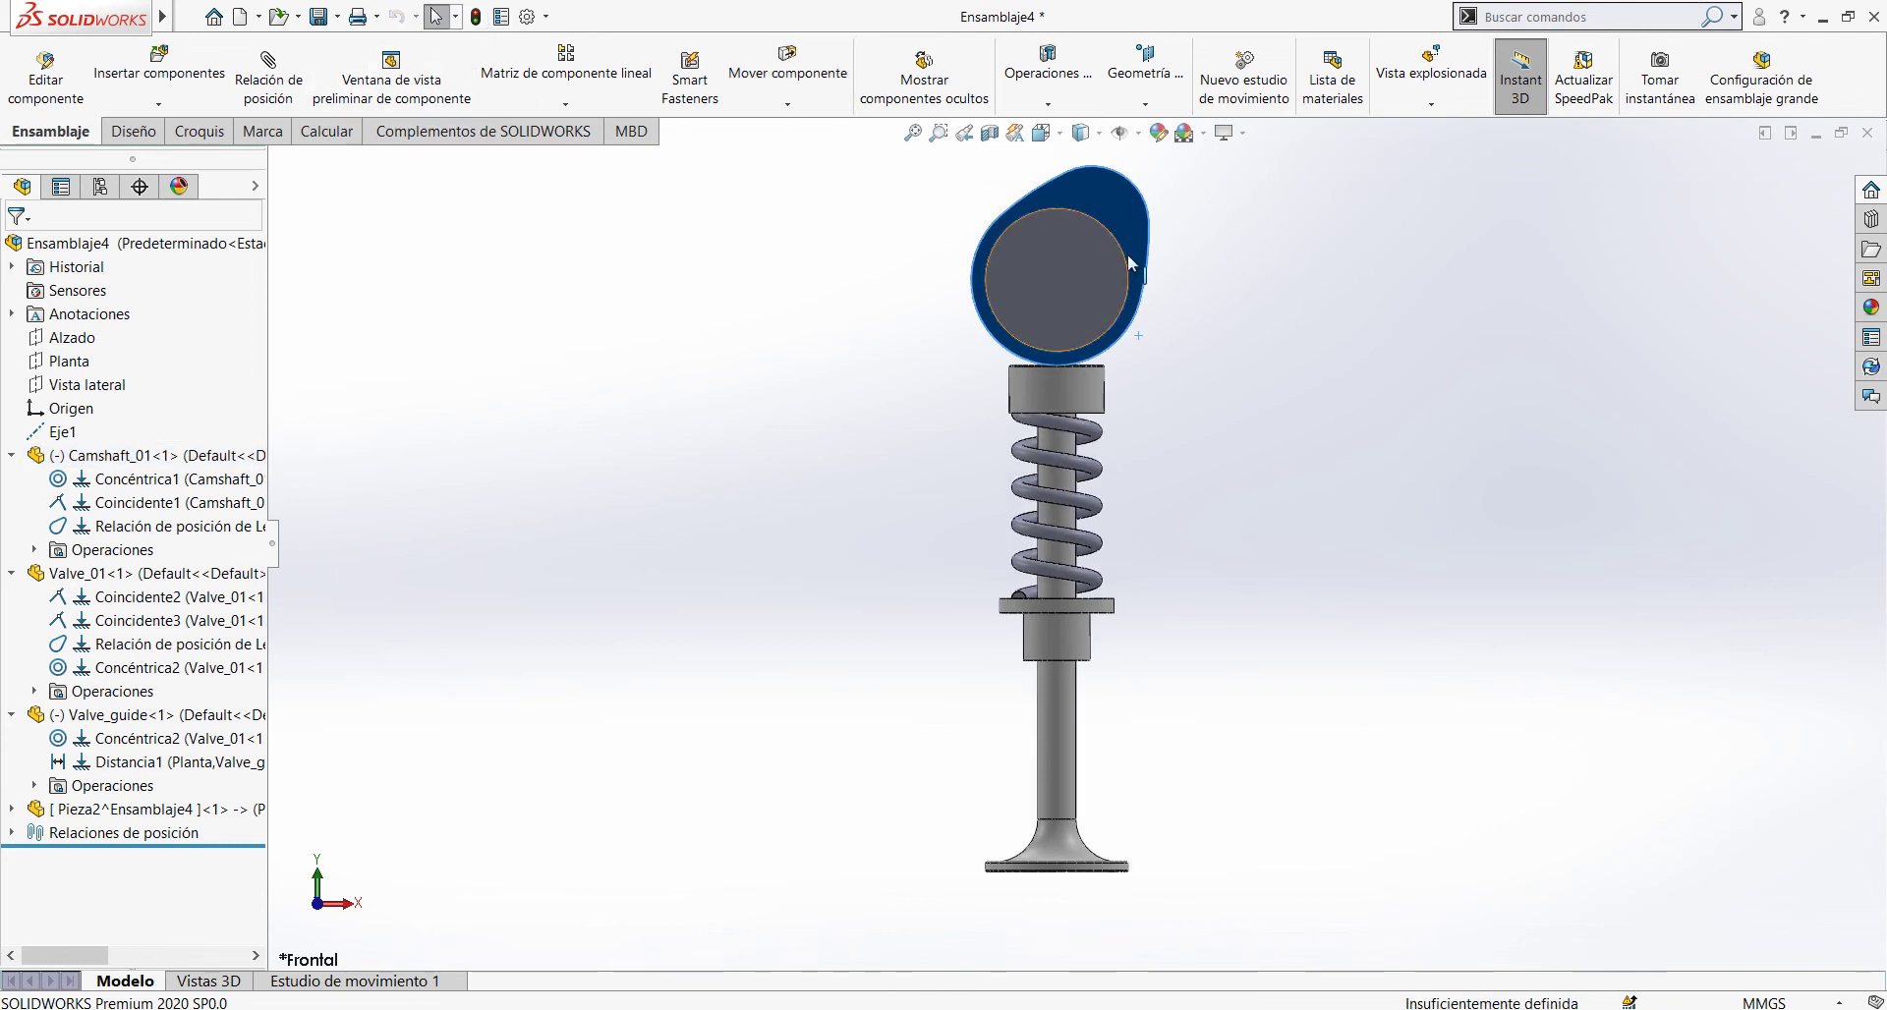
Step: Turn the cam lobe down against the valve head, then bring it back to point straight up
left_click_drag(1130, 218, 1051, 460)
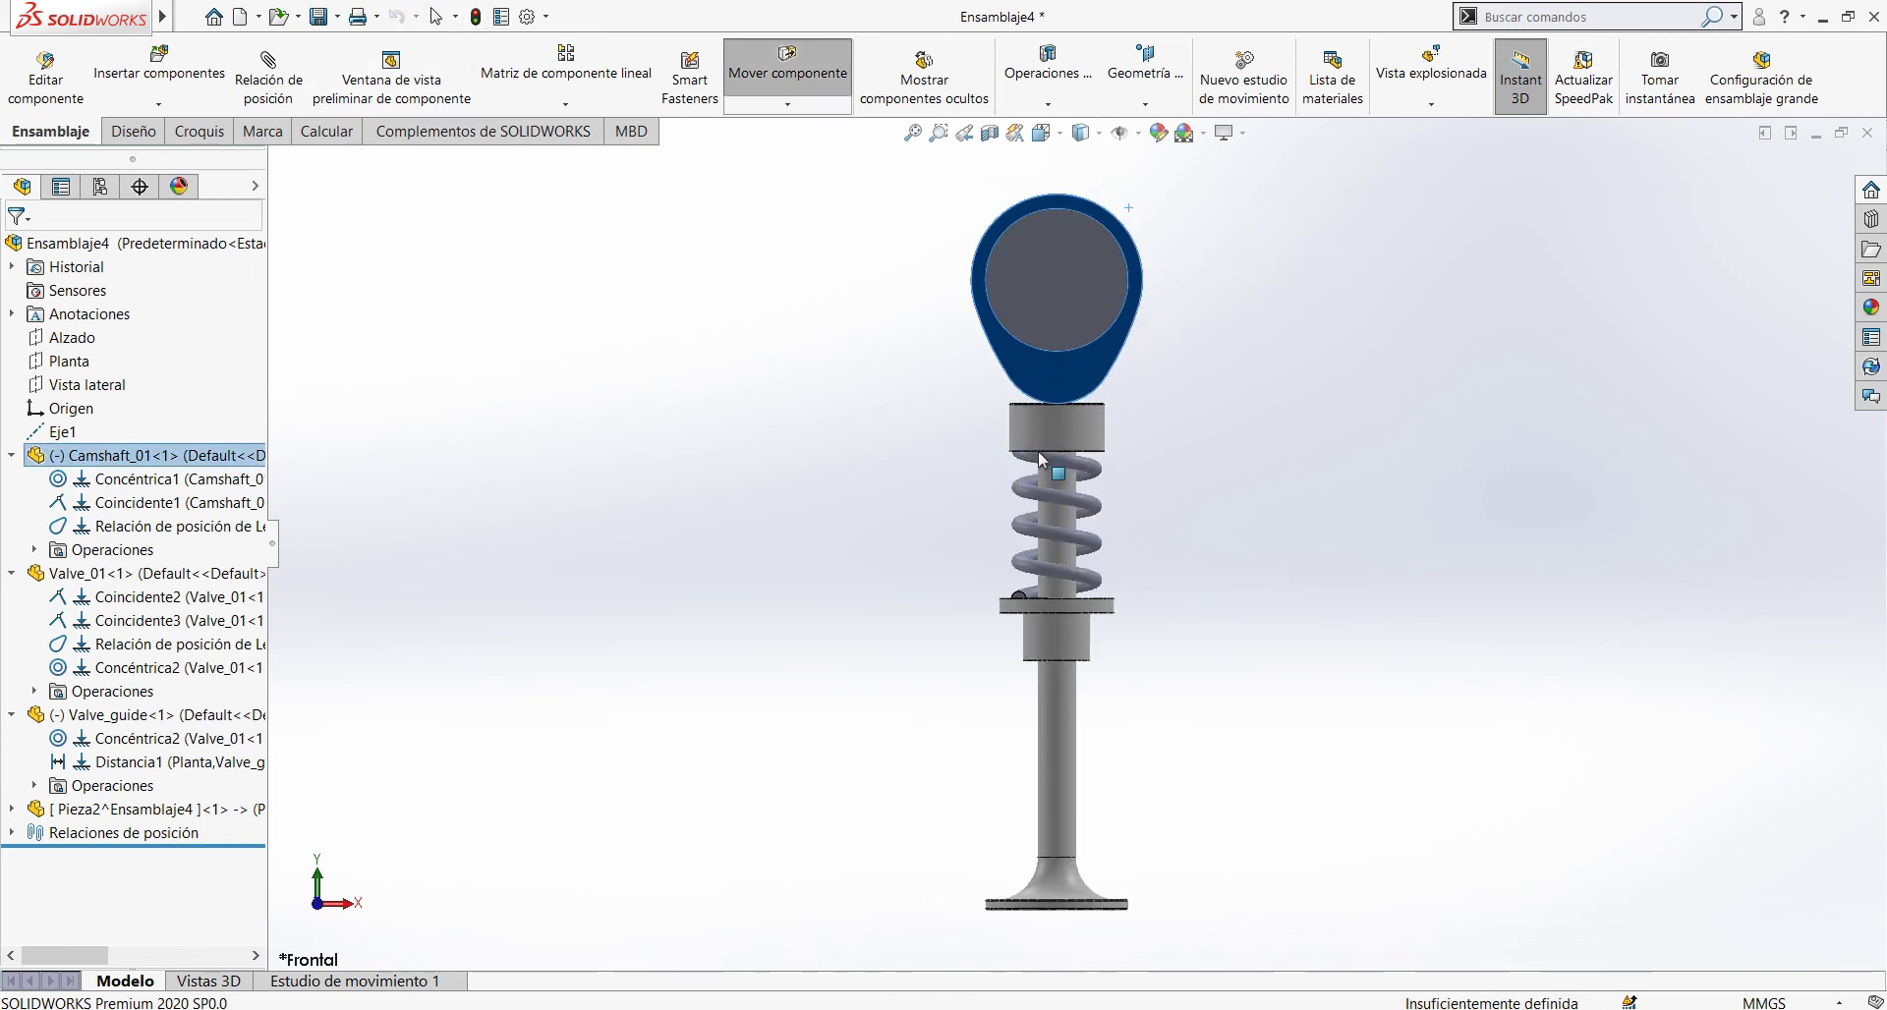
key("ctrl+z")
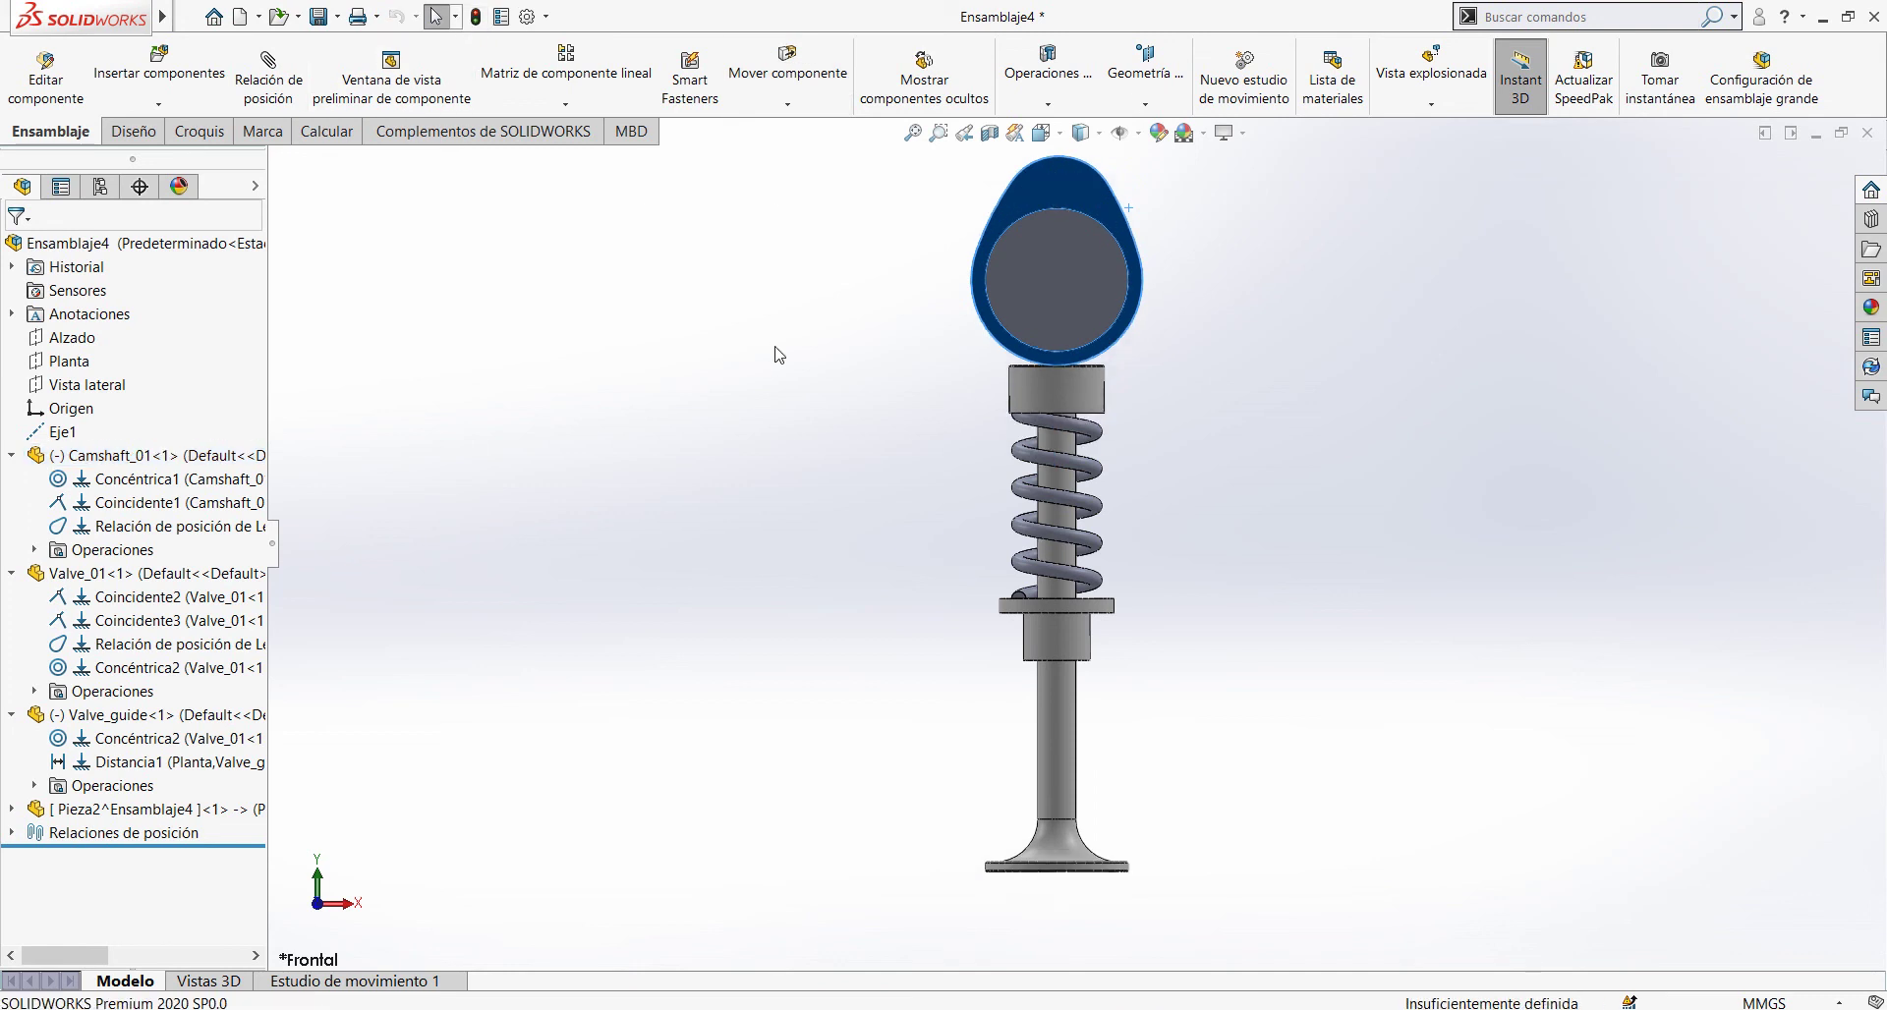
left_click(929, 212)
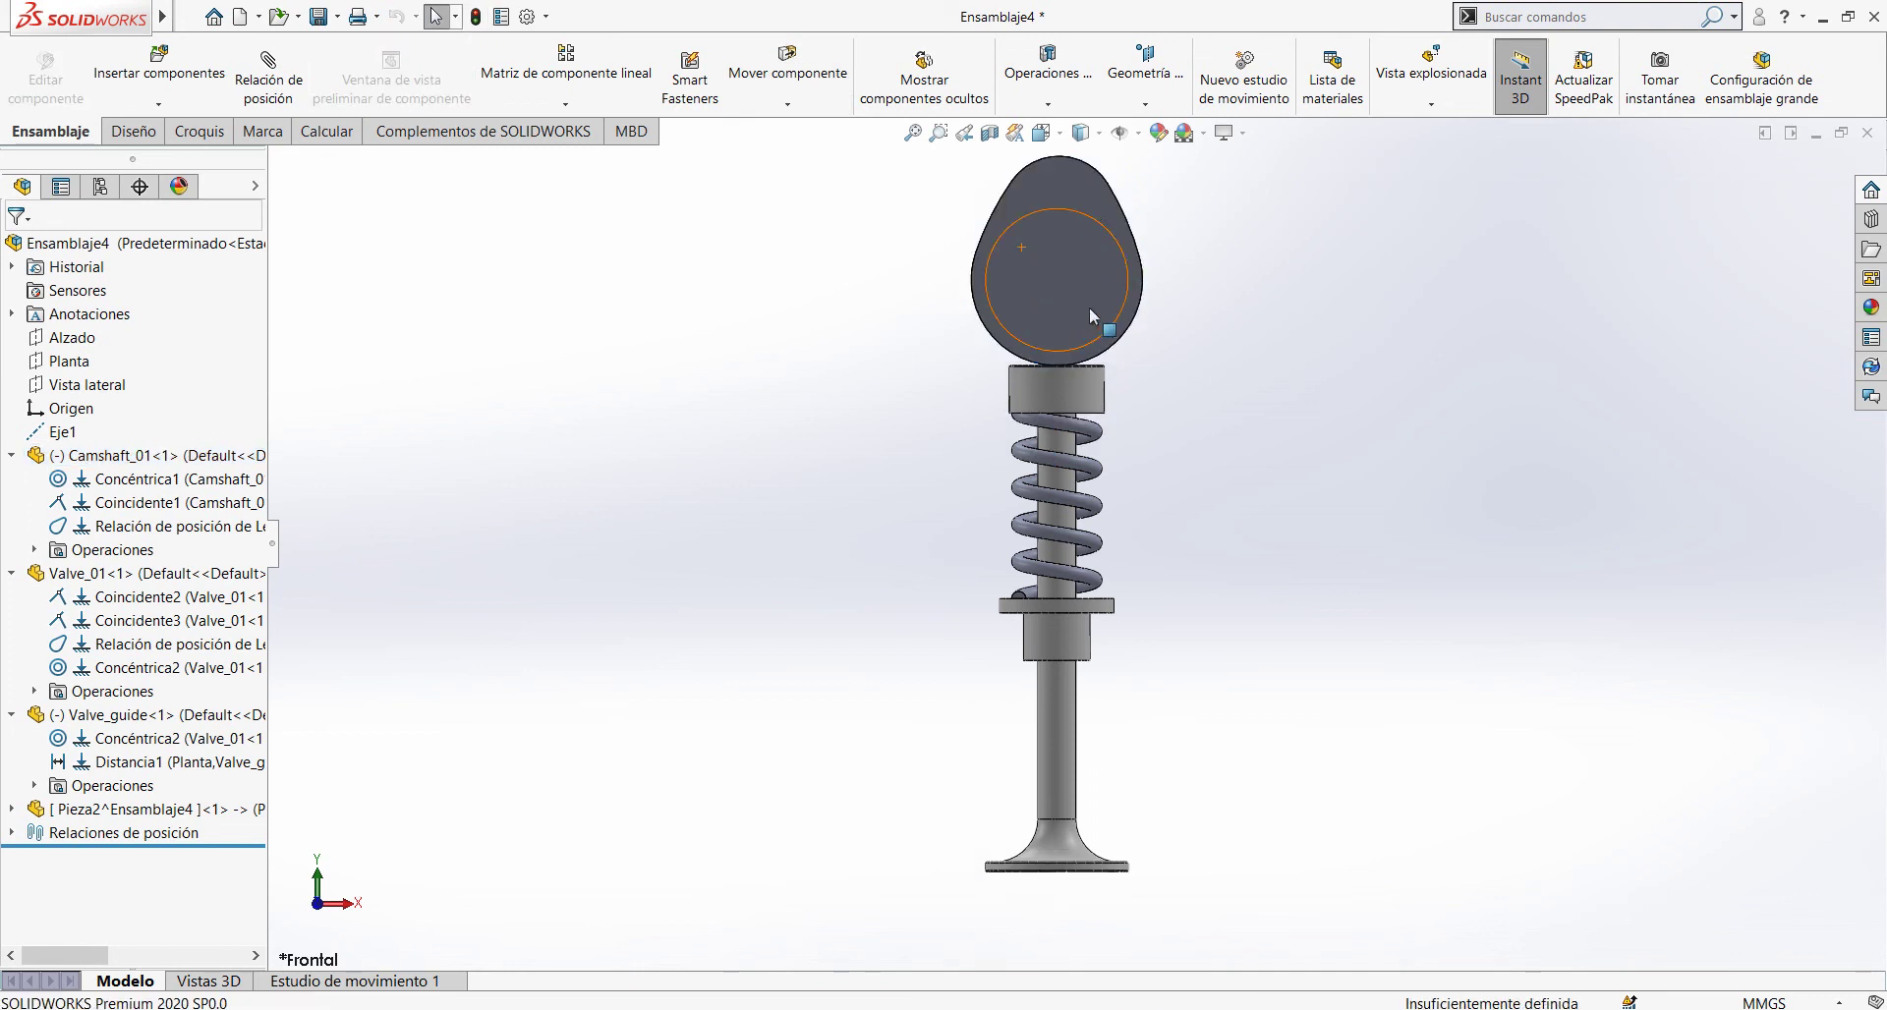
scroll(1087, 456, "up", 1)
scroll(1081, 458, "down", 1)
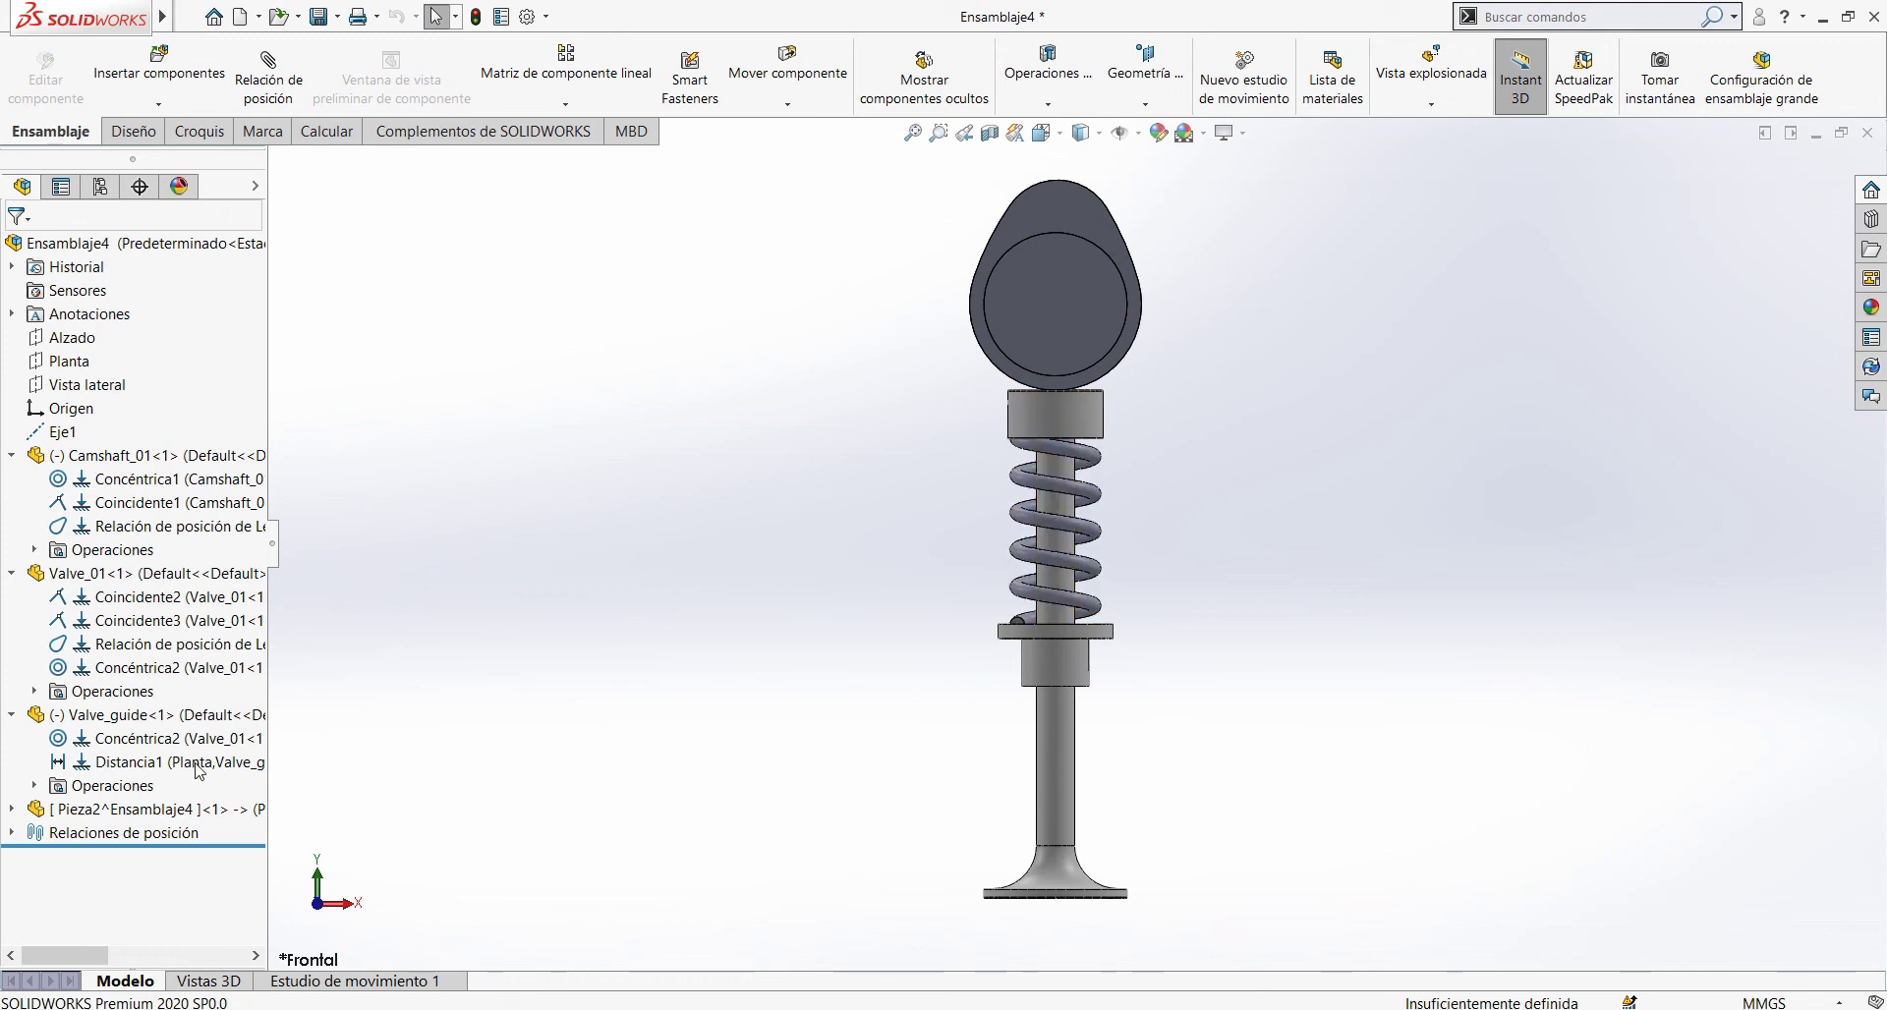
Step: Open Estudio de movimiento 1 and disable playback of view keys for the orientation and camera views
left_click(360, 981)
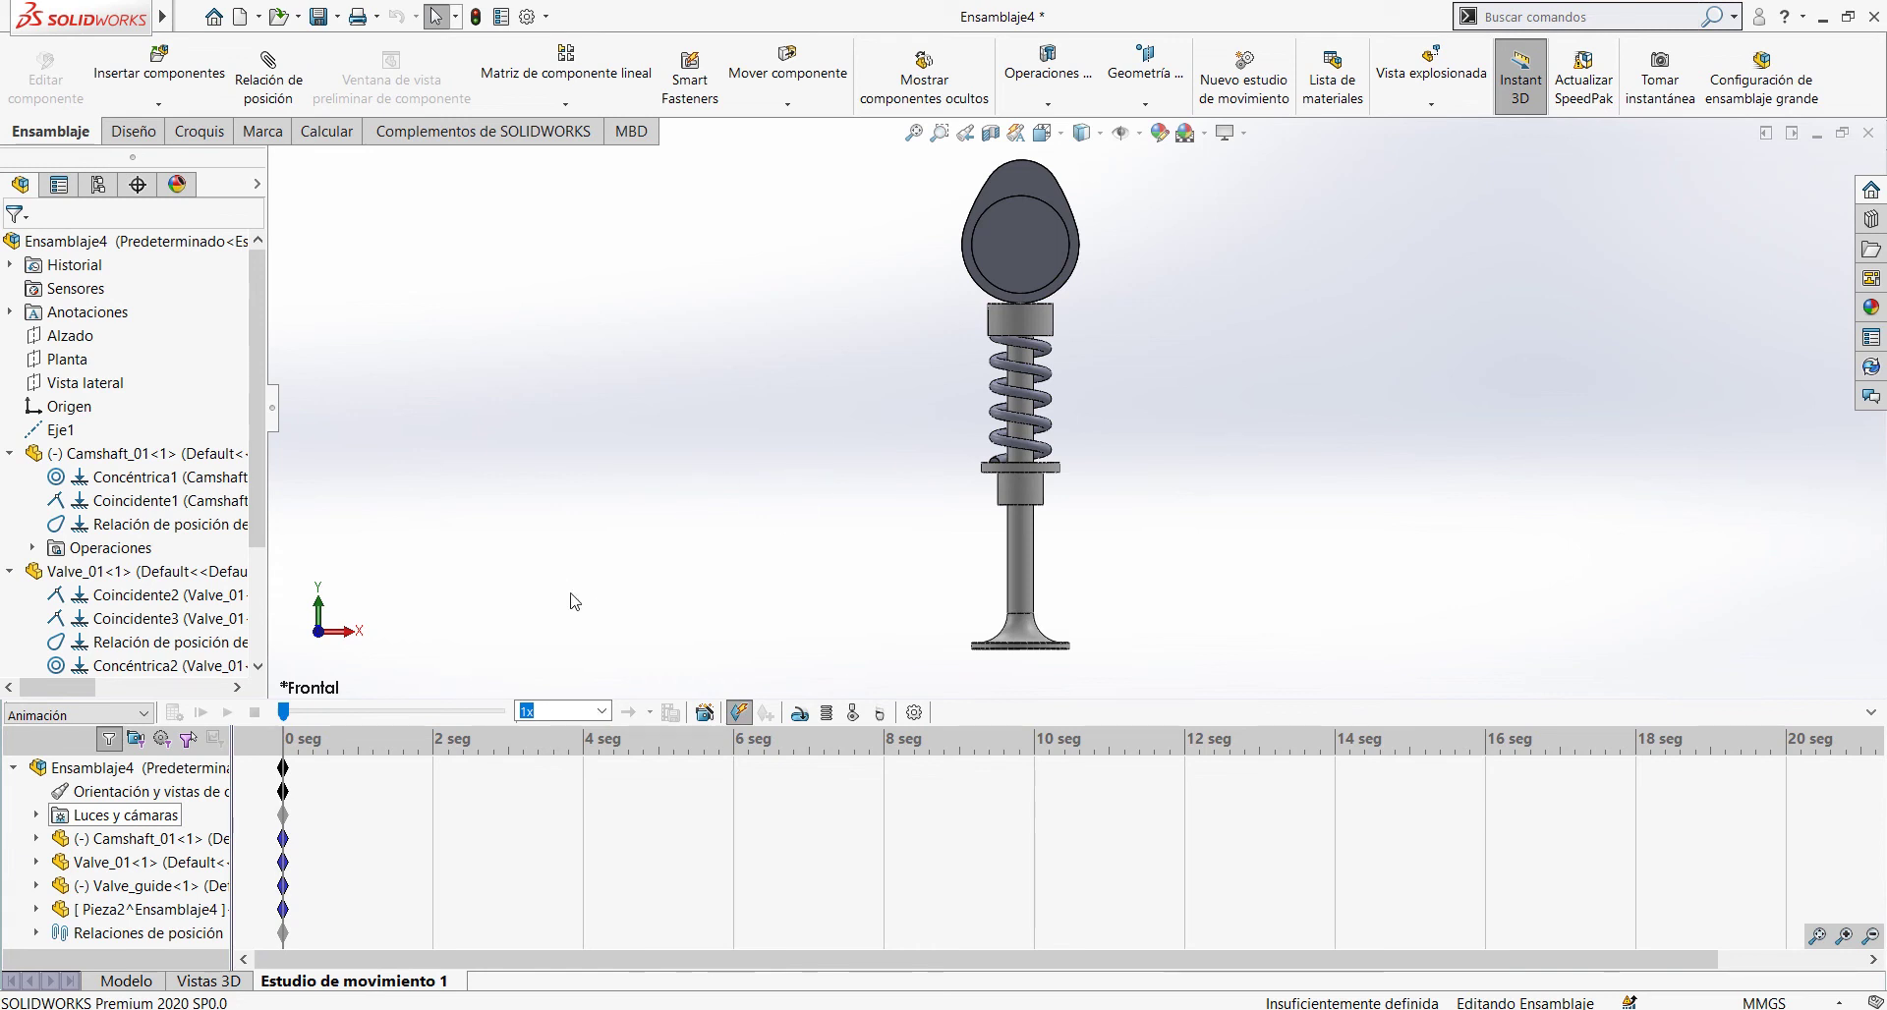
right_click(140, 799)
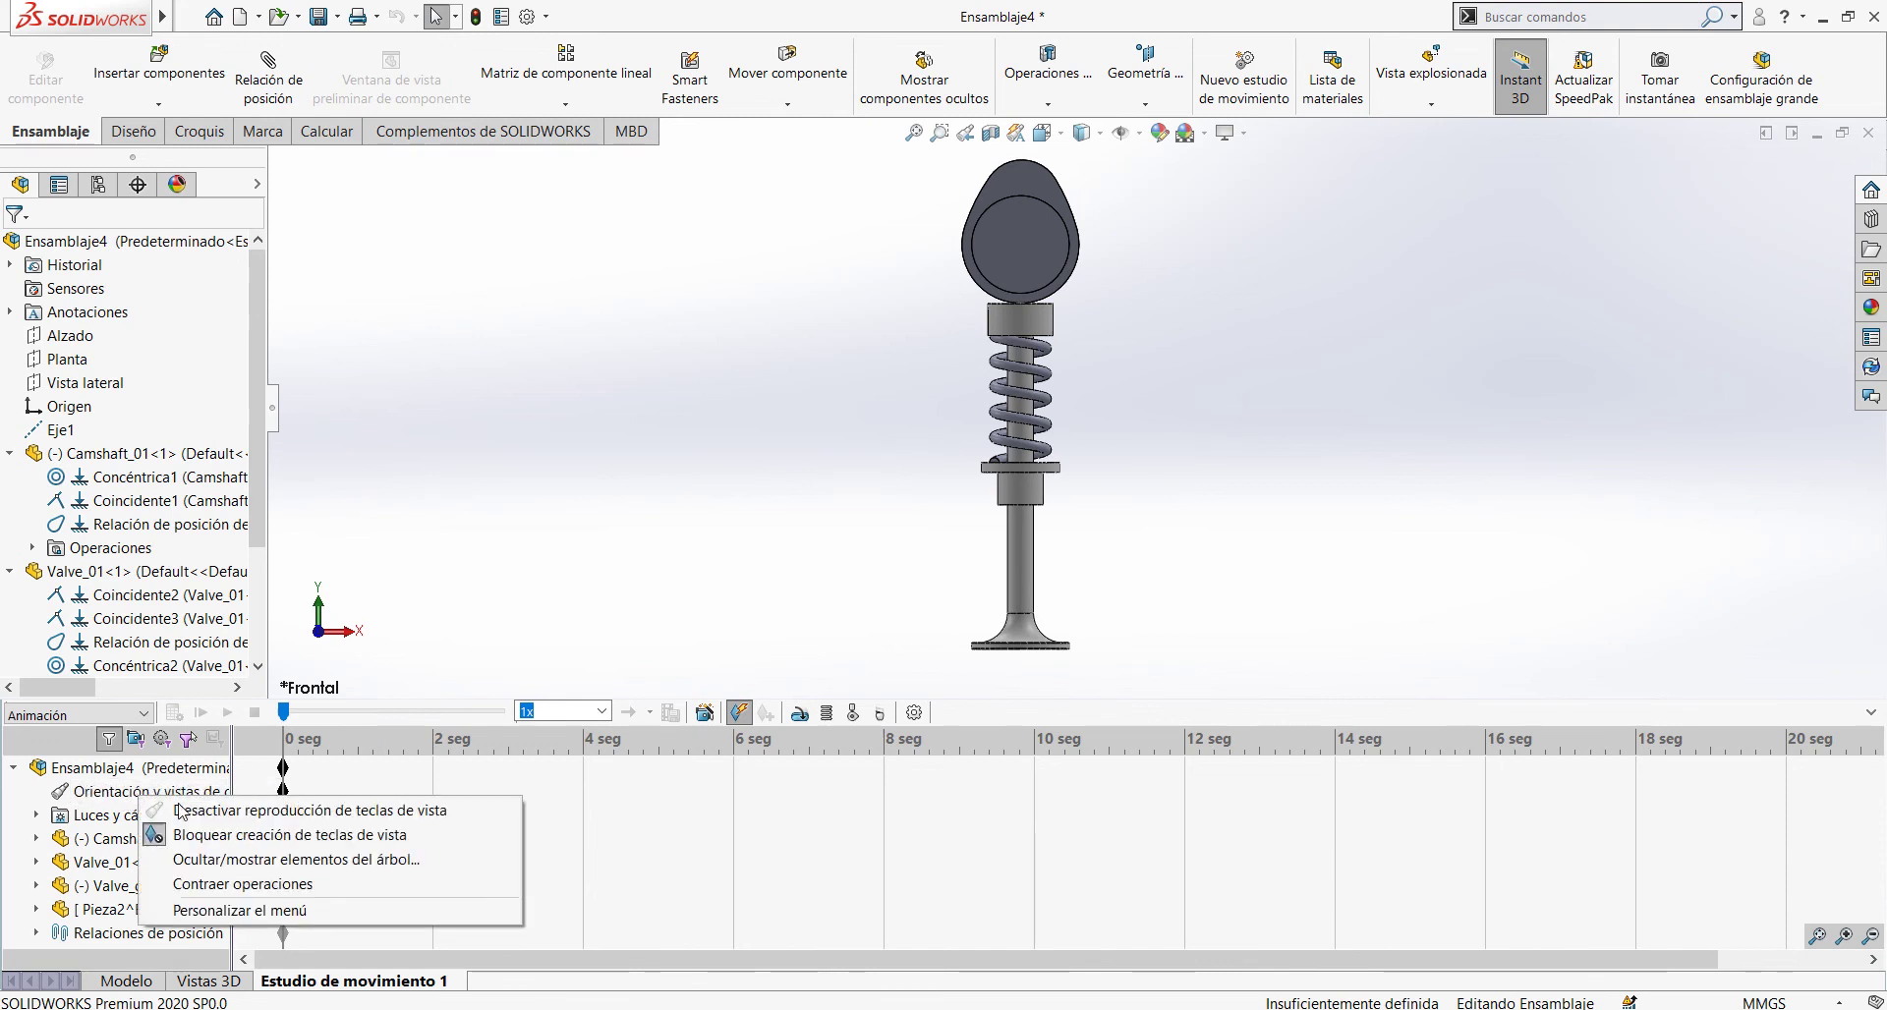
left_click(278, 804)
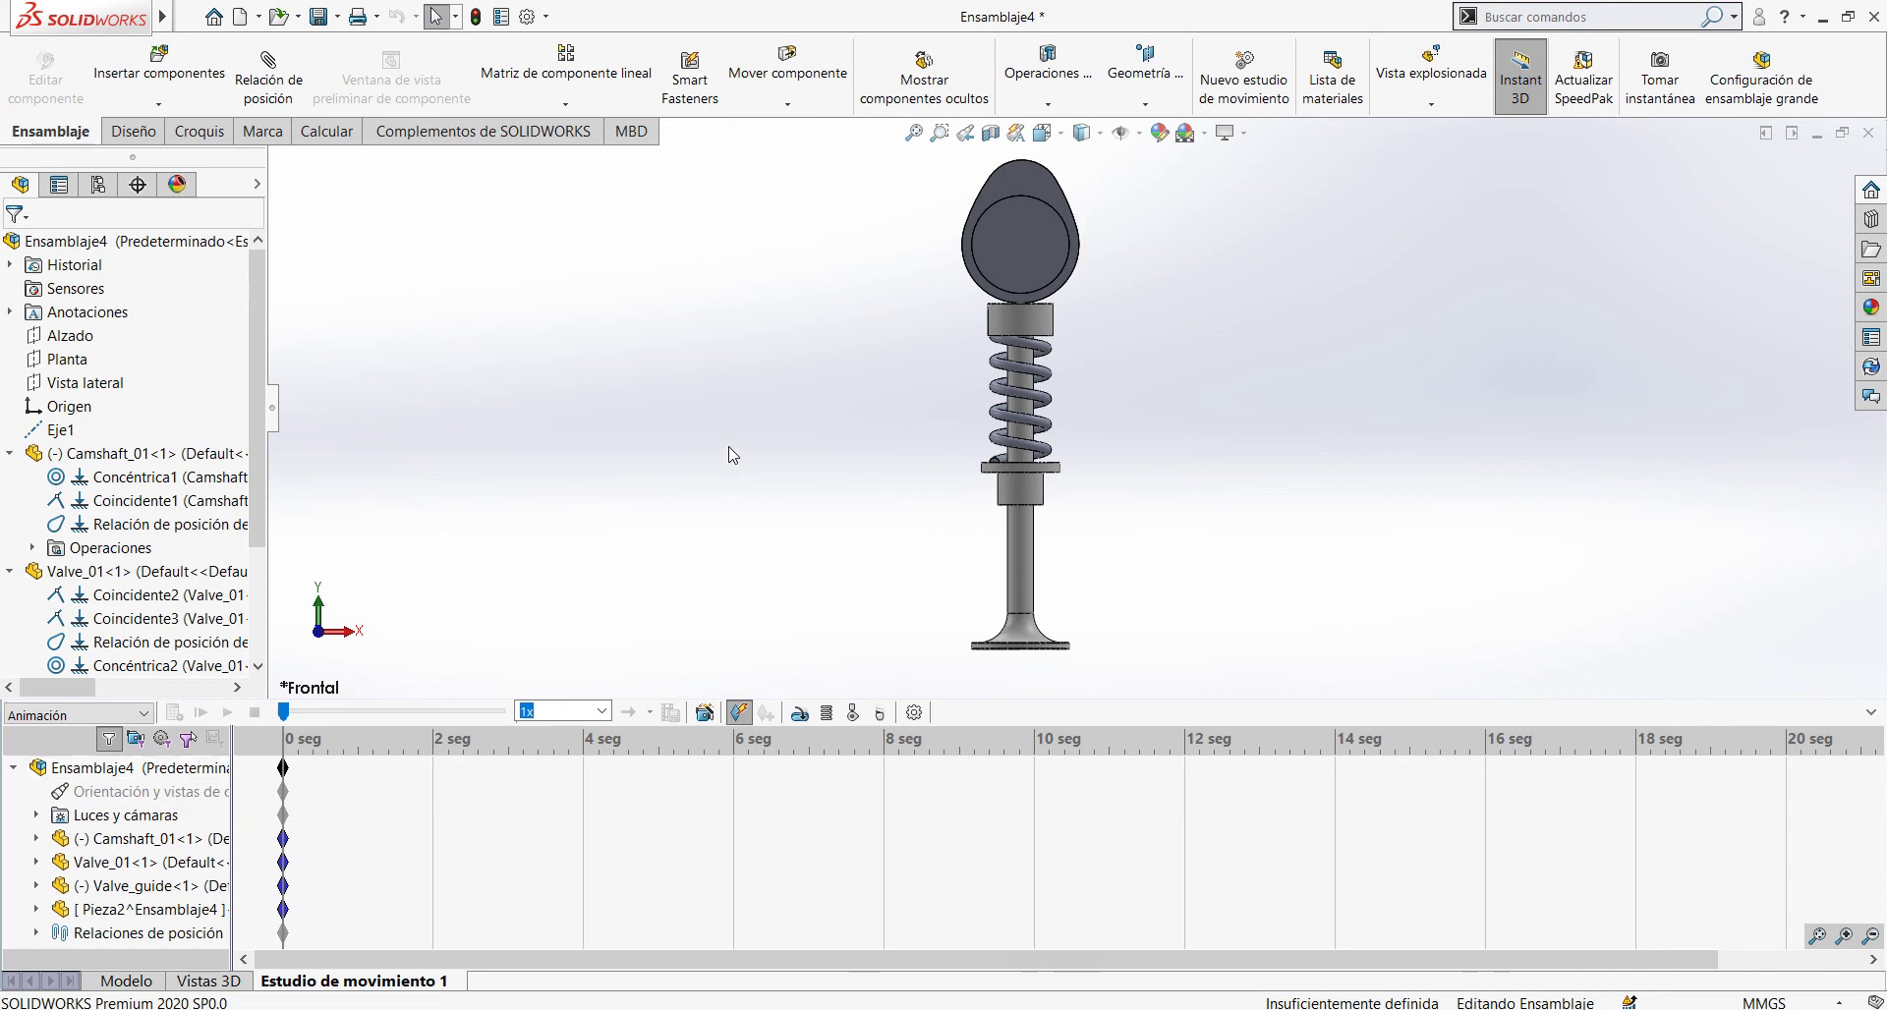
Step: Add a rotary motor on the camshaft's front cylindrical face with a constant speed of 100 RPM
key("ctrl+7")
scroll(1181, 356, "down", 1)
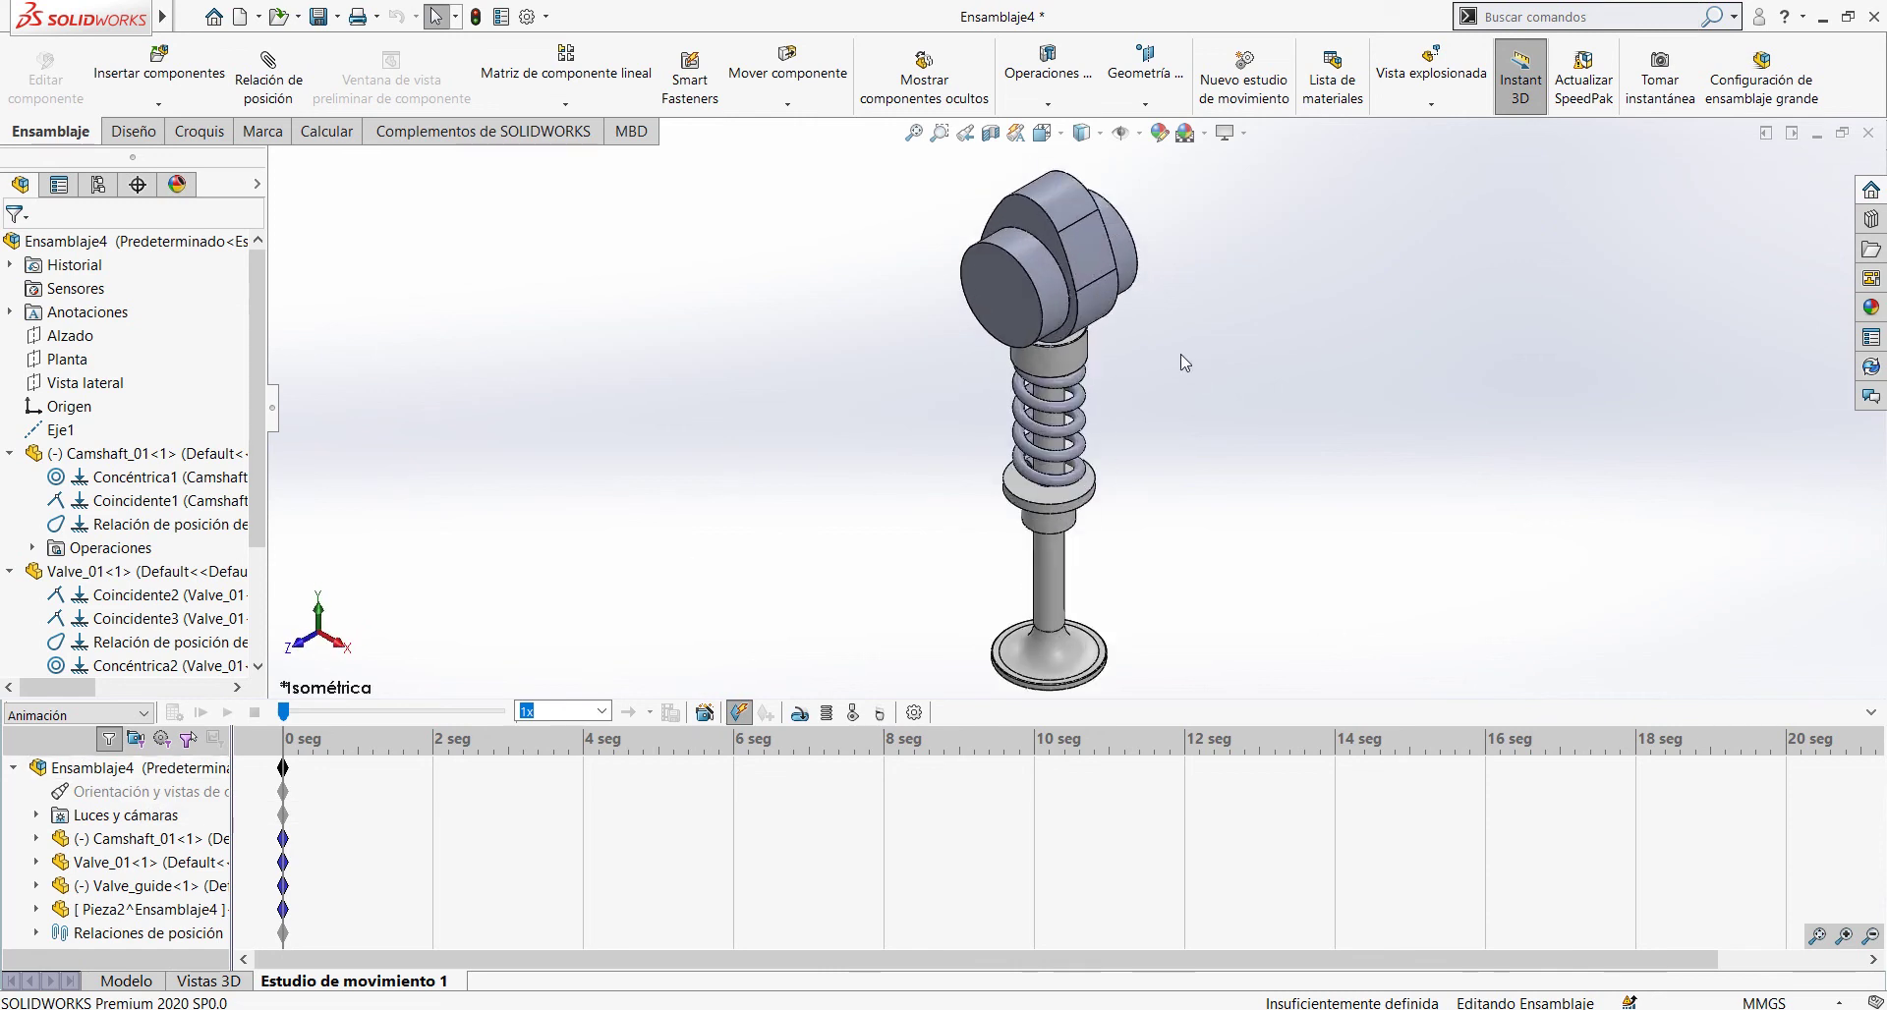
left_click(801, 714)
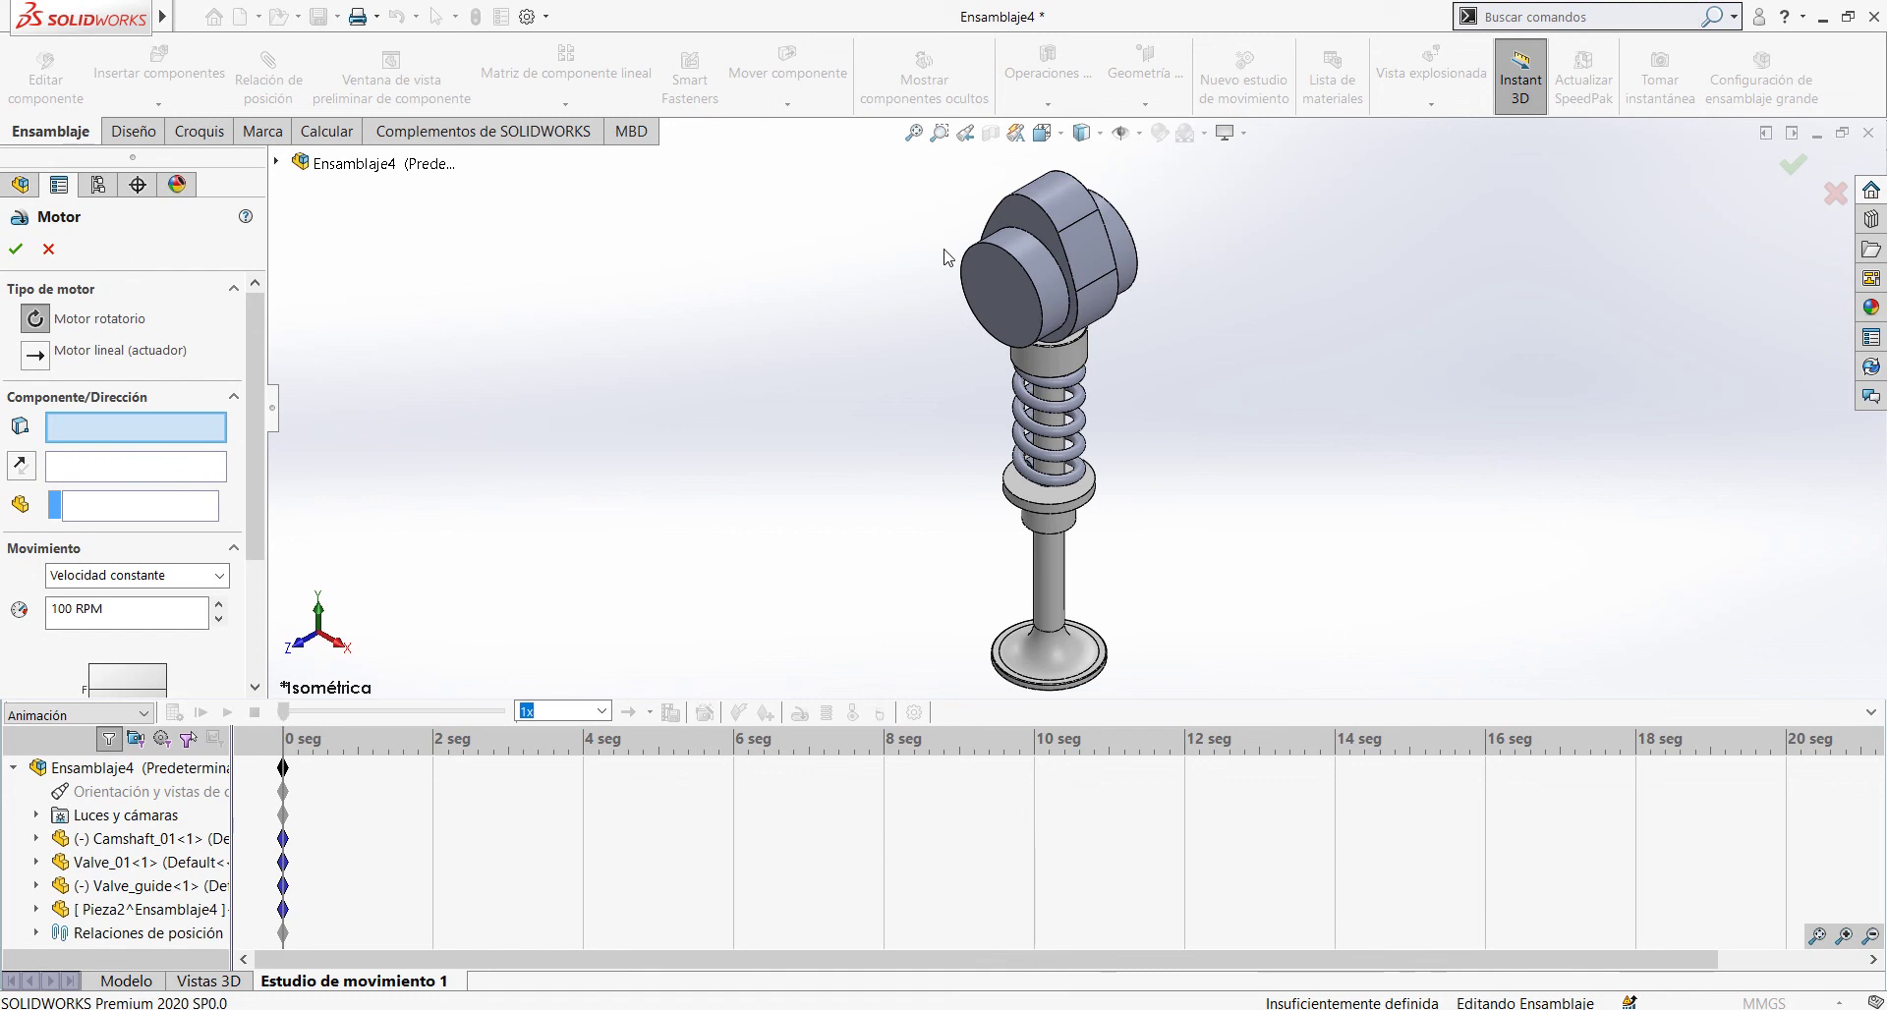
left_click(1032, 259)
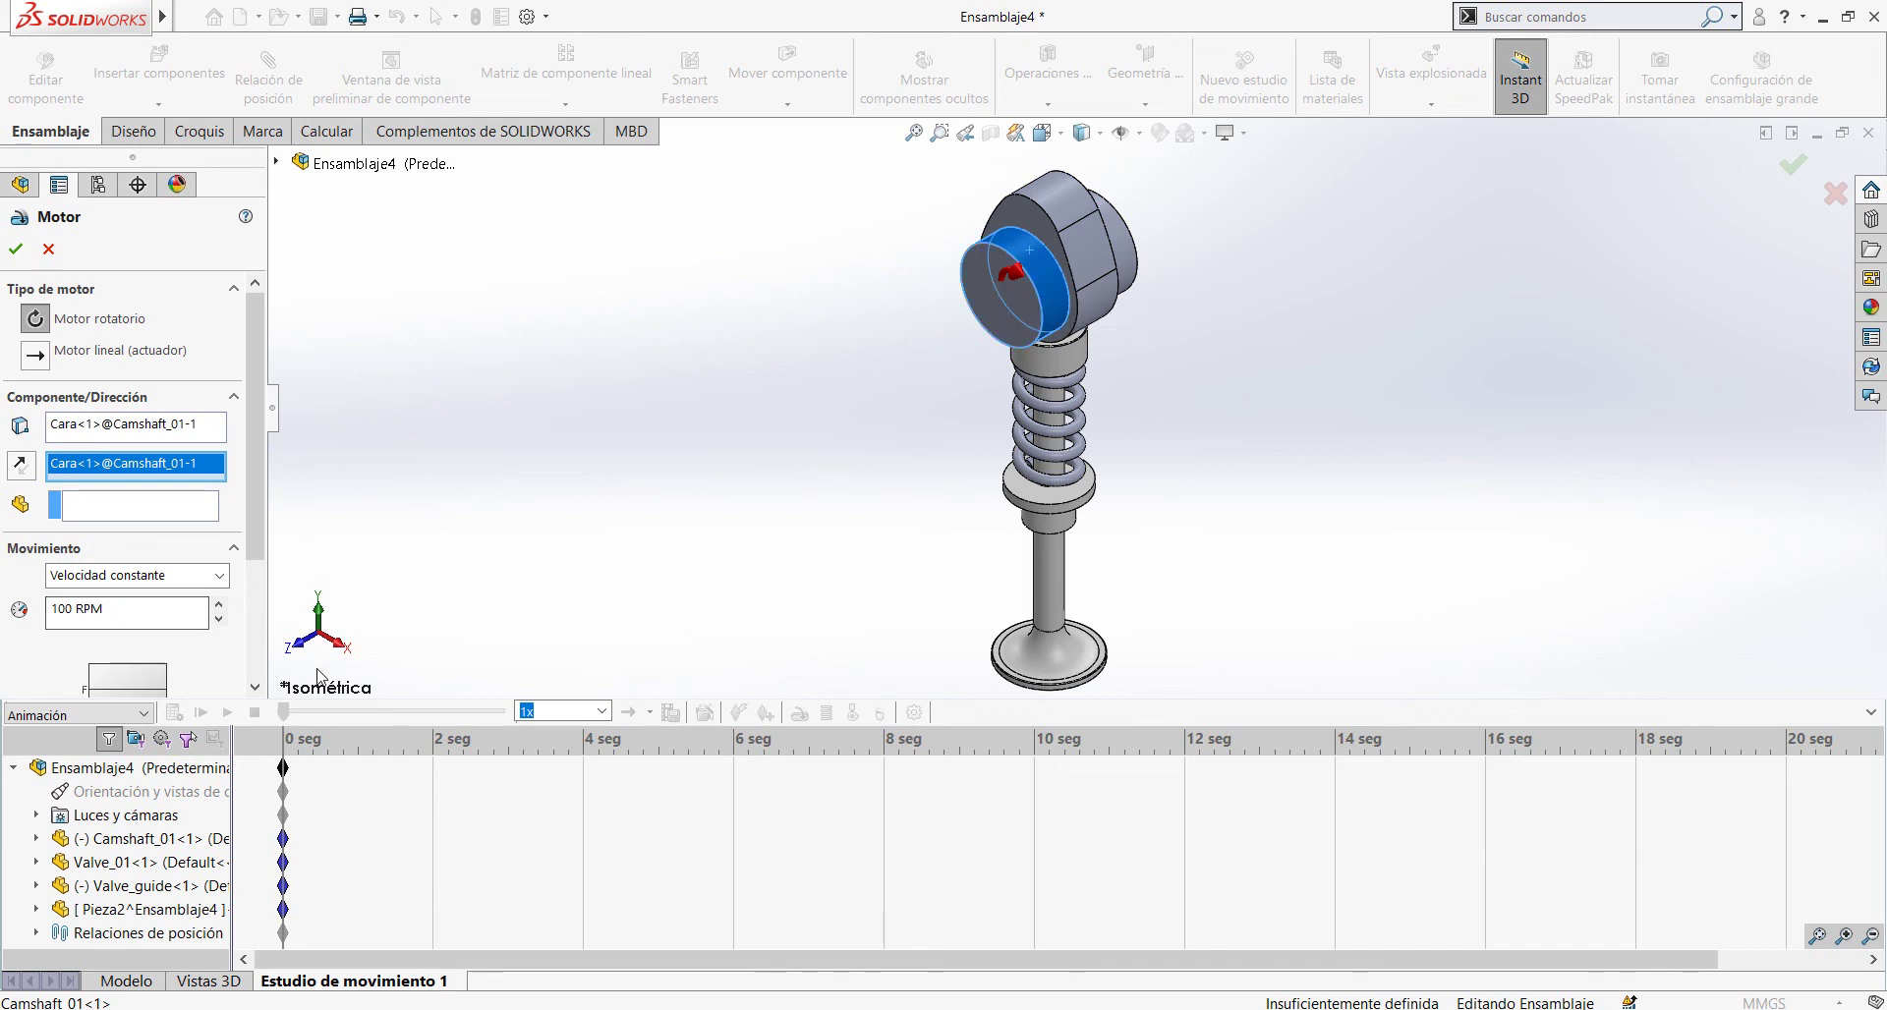
left_click(16, 249)
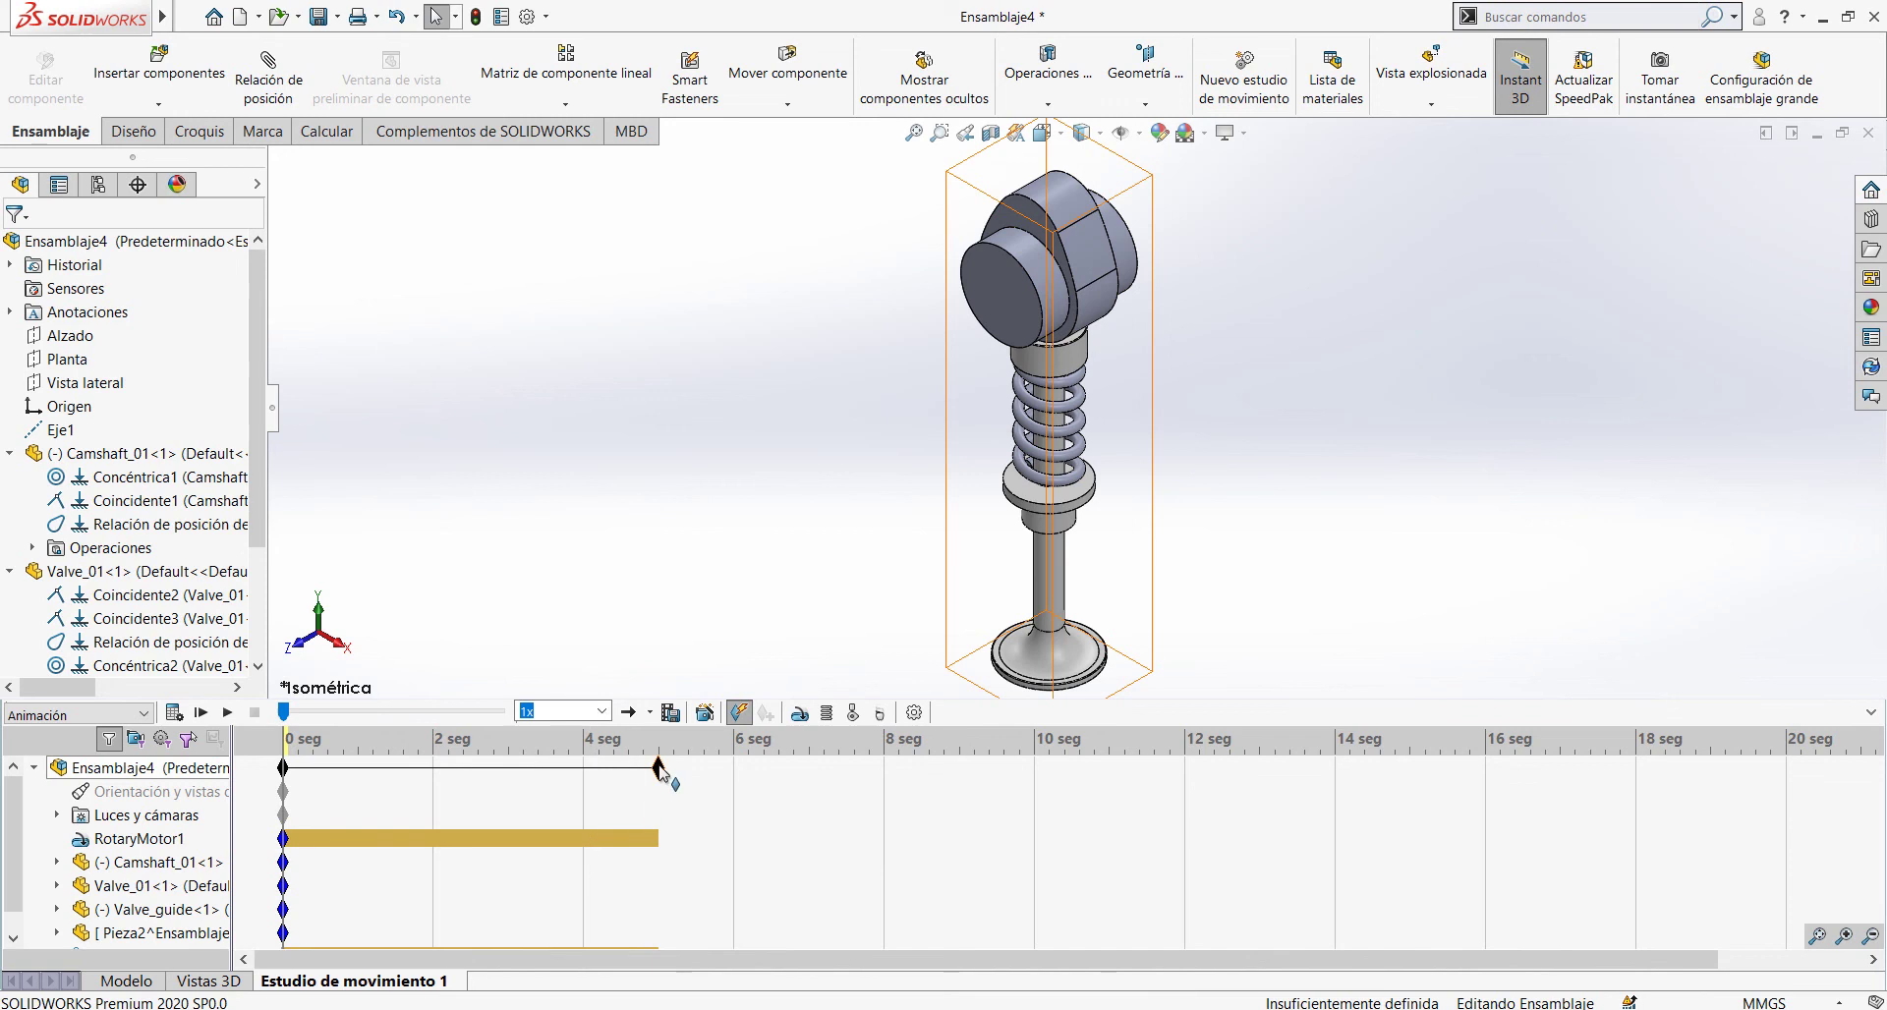
Step: Extend the animation's duration to 10 seconds and calculate the motion study
left_click_drag(660, 770, 1035, 777)
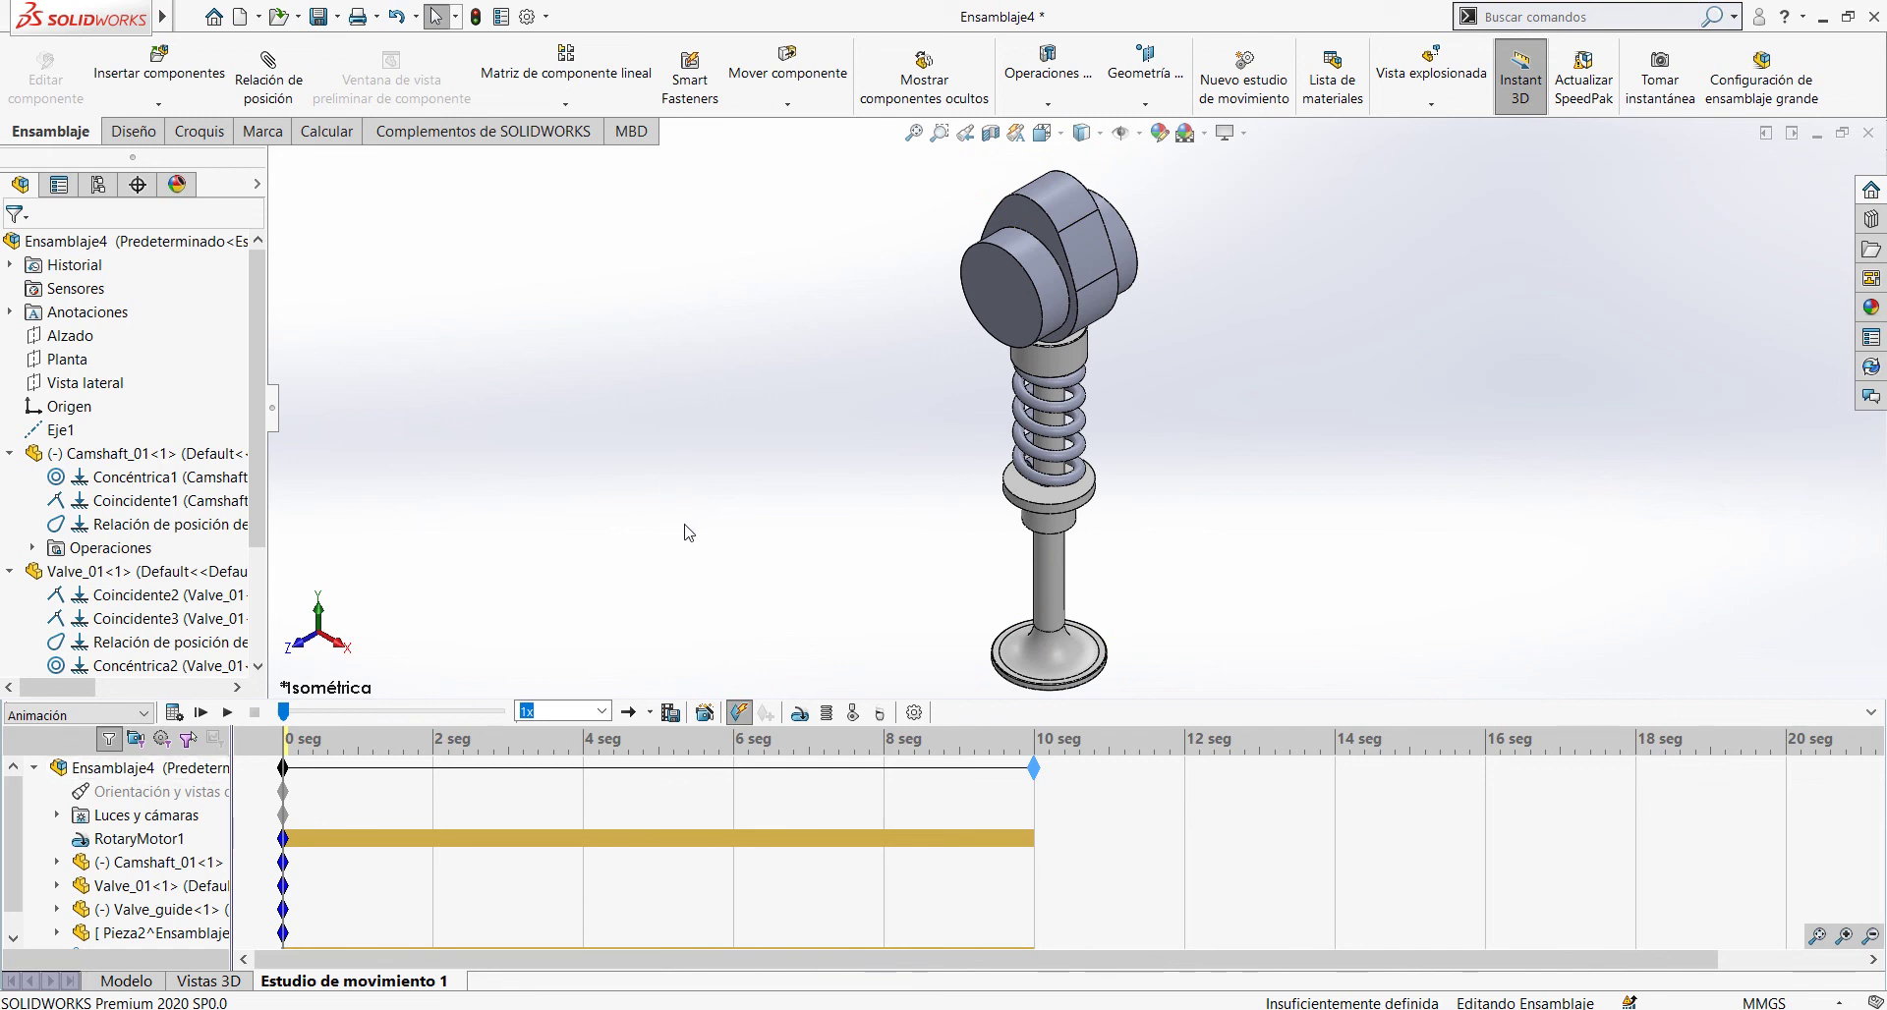
left_click(178, 716)
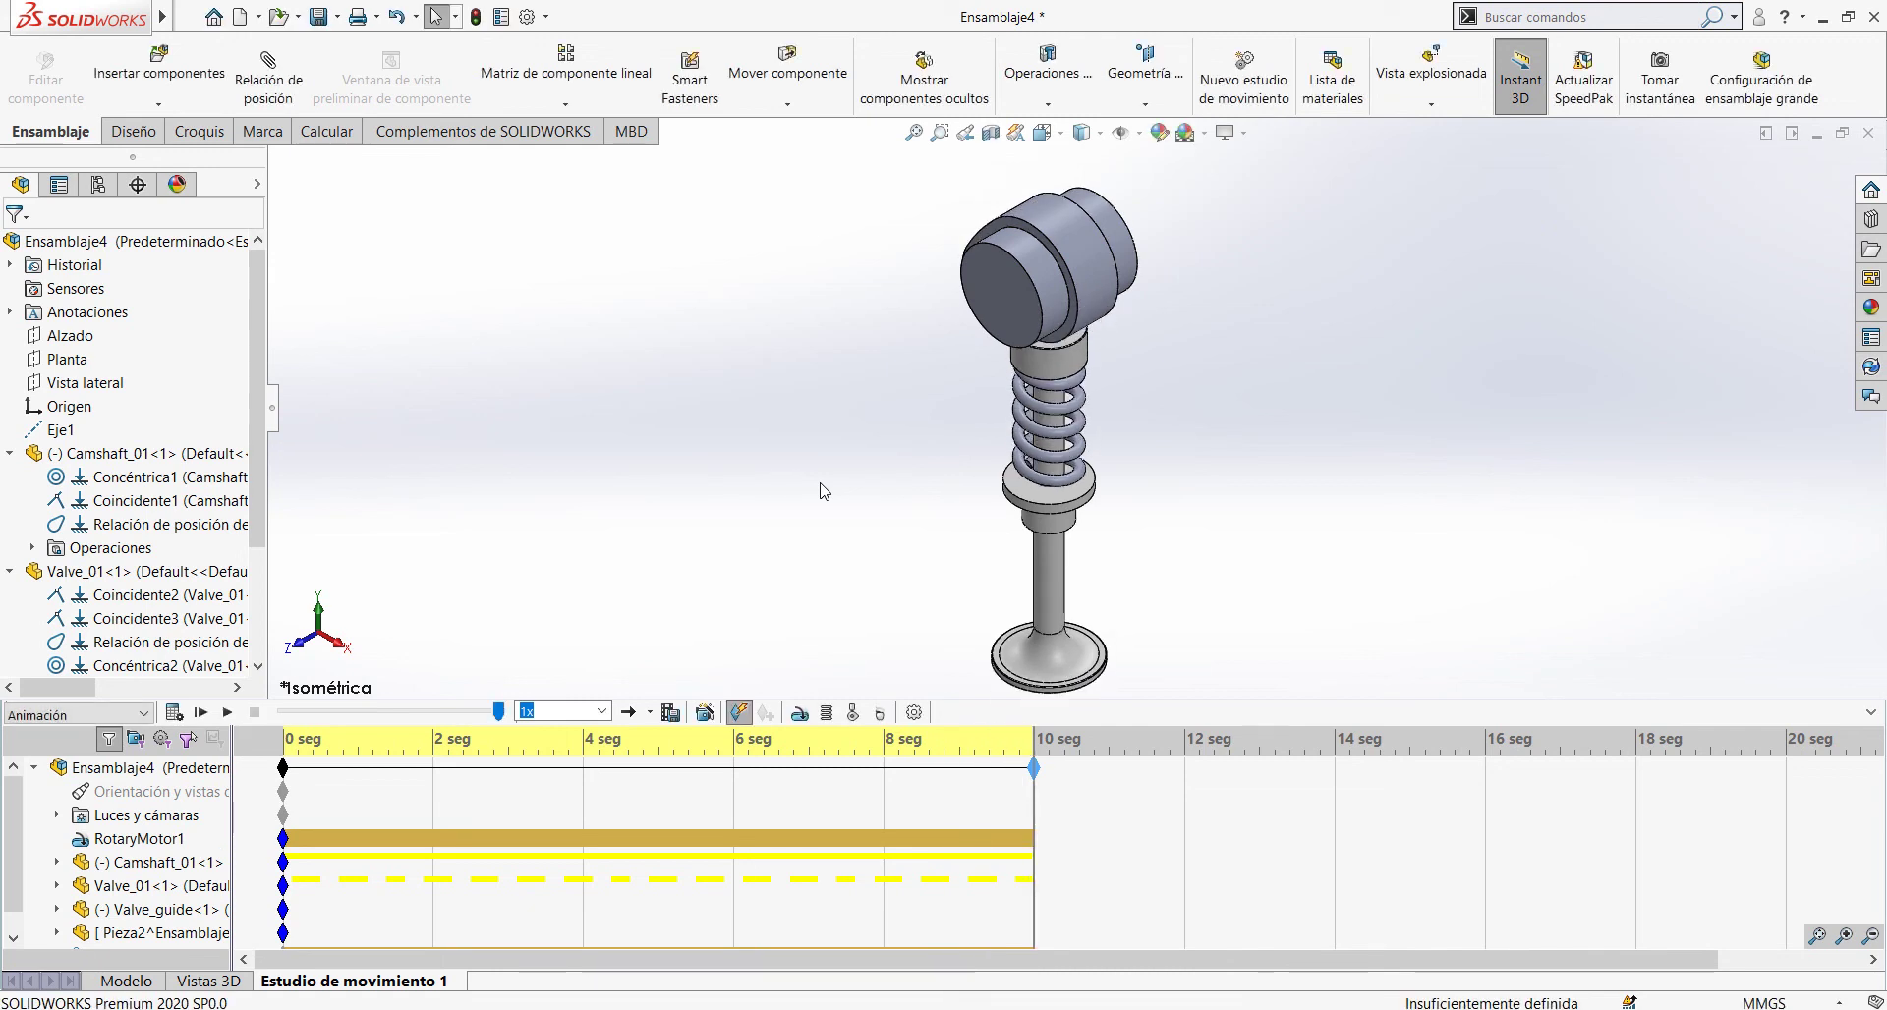
Step: With the assembly in front view, set up an AVI export of the animation named ejemplo with a 16:9 aspect ratio
key("ctrl+1")
scroll(1250, 488, "down", 1)
scroll(1322, 439, "up", 1)
scroll(1328, 426, "down", 1)
scroll(1219, 349, "up", 1)
scroll(1019, 284, "down", 1)
scroll(1019, 284, "up", 1)
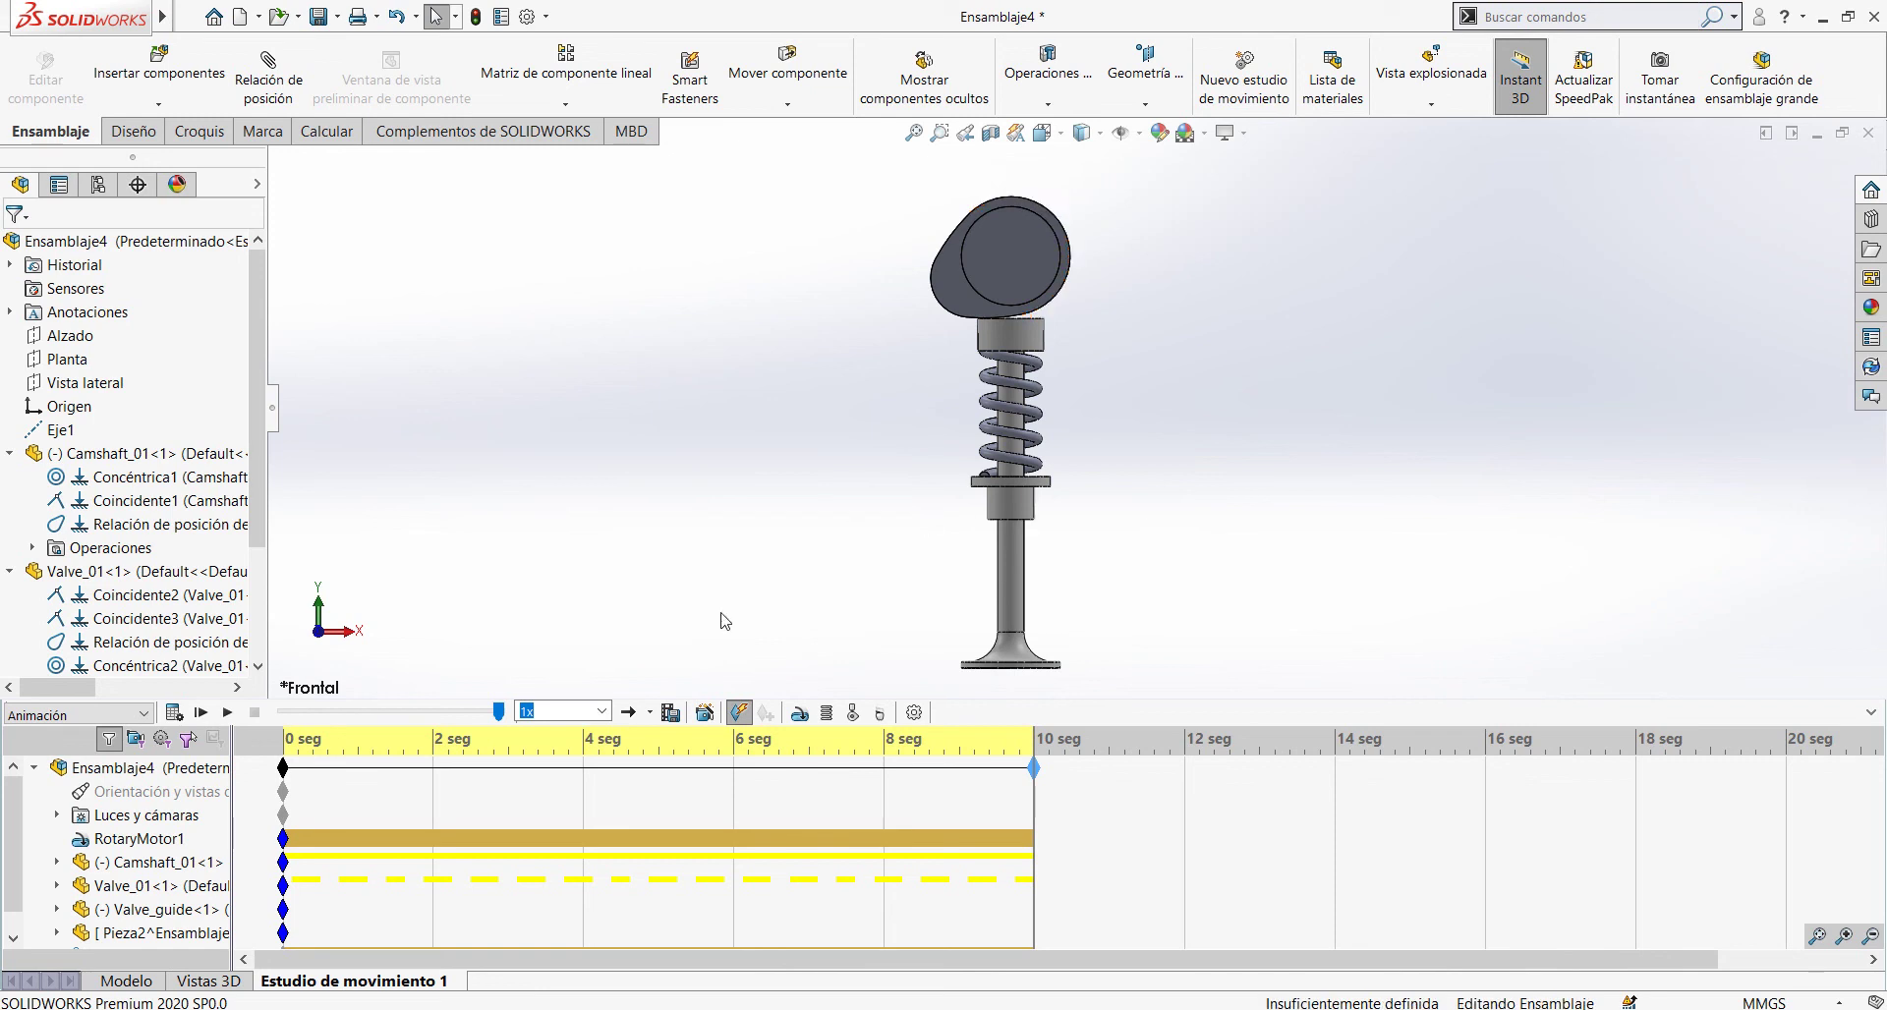
left_click(671, 715)
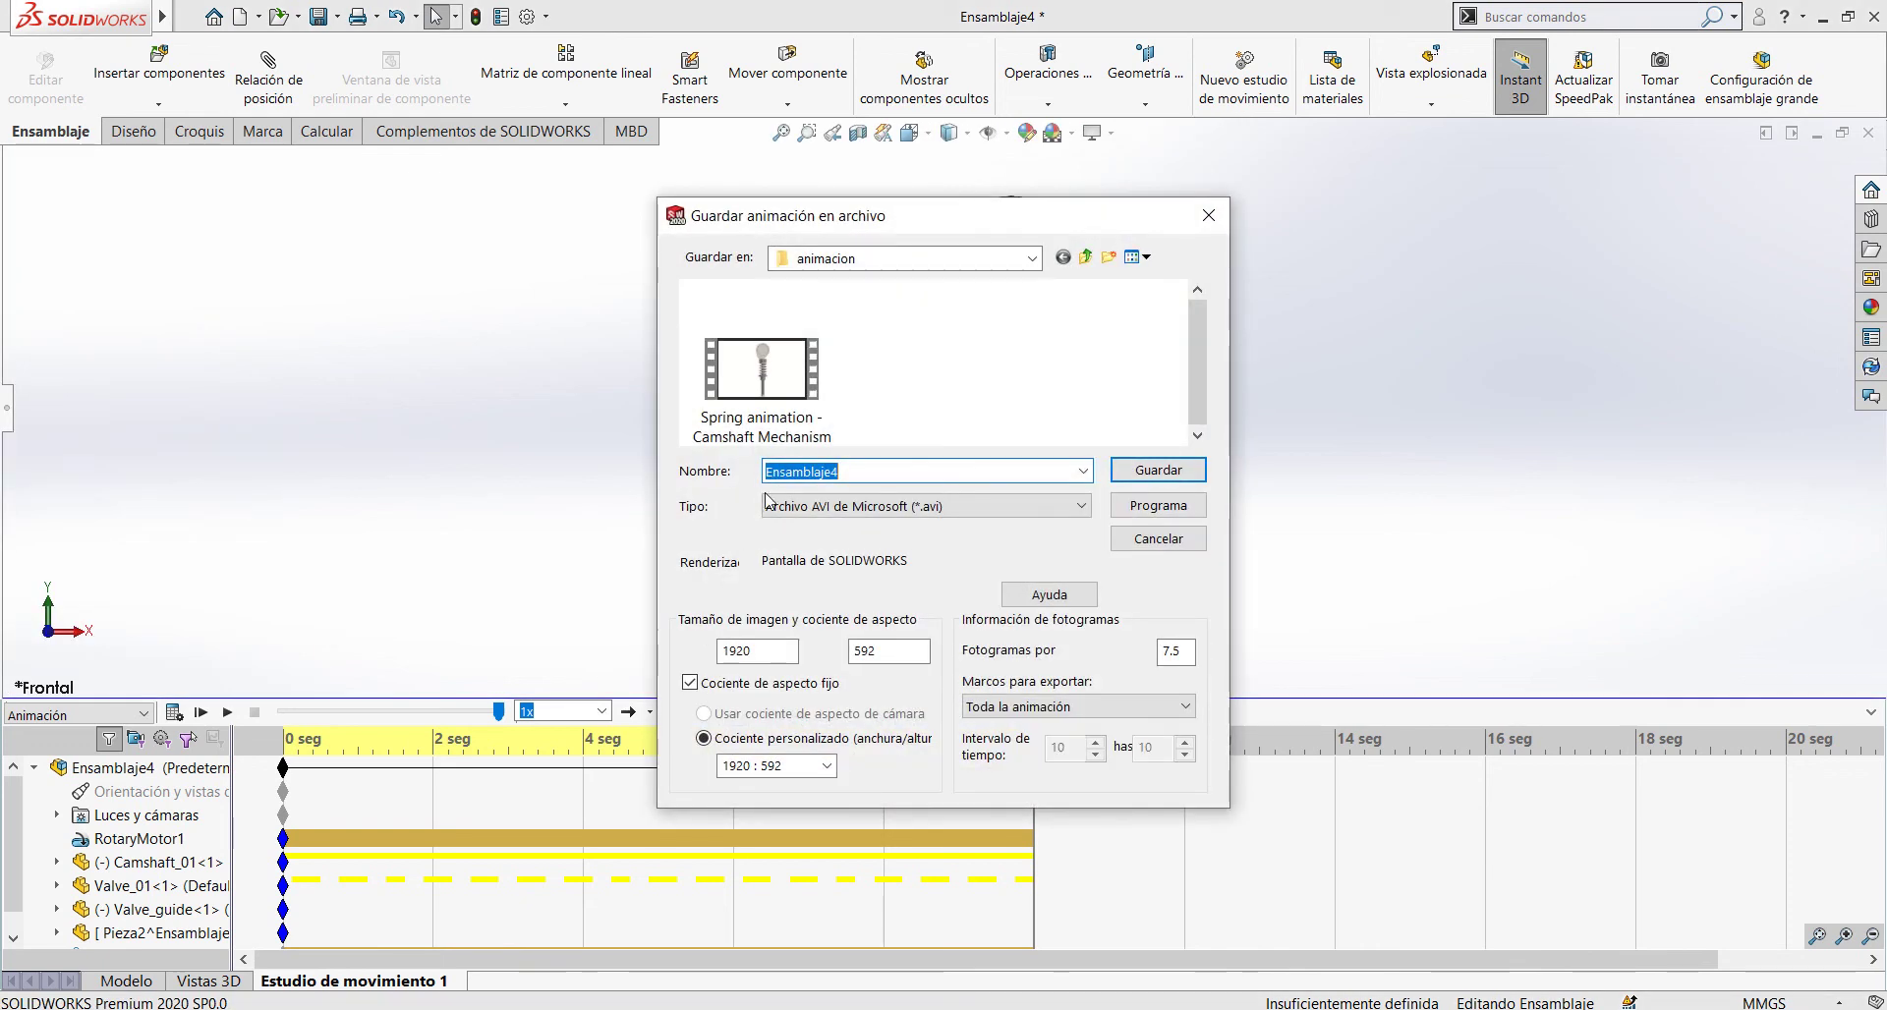
type("ejemplo")
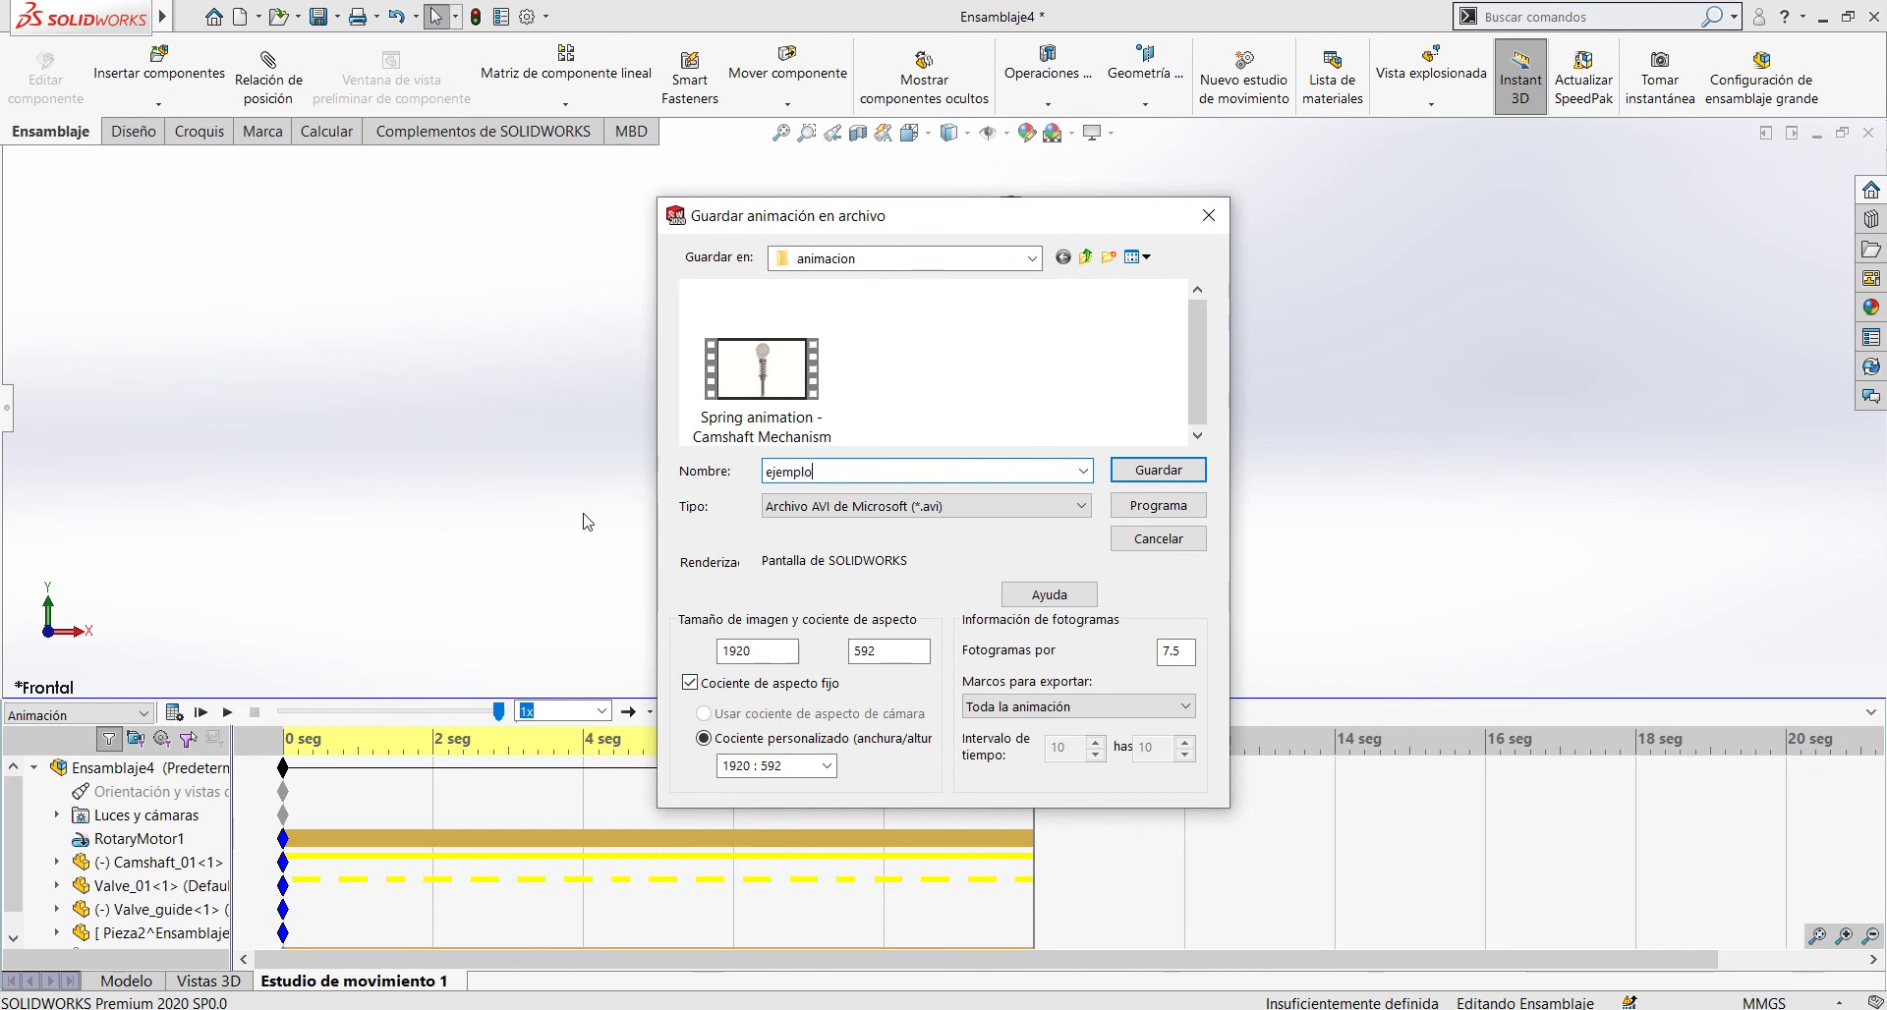
left_click(827, 766)
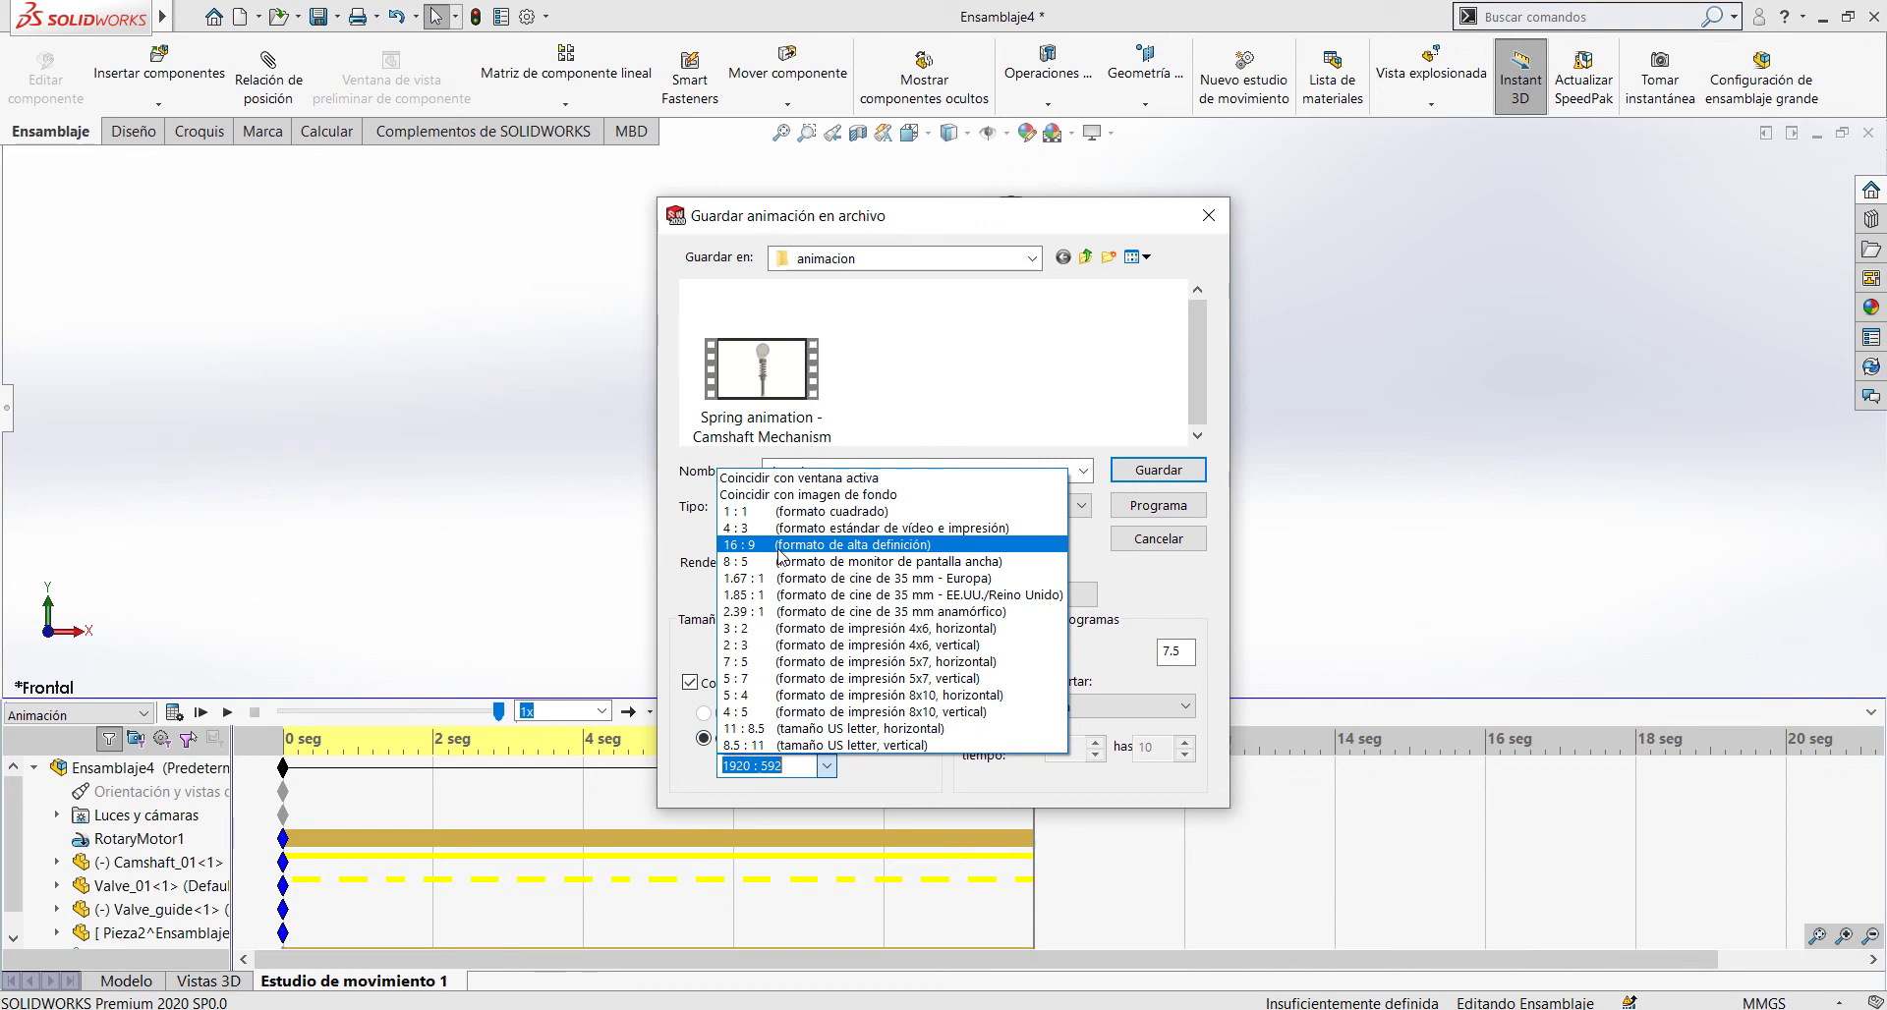
left_click(858, 545)
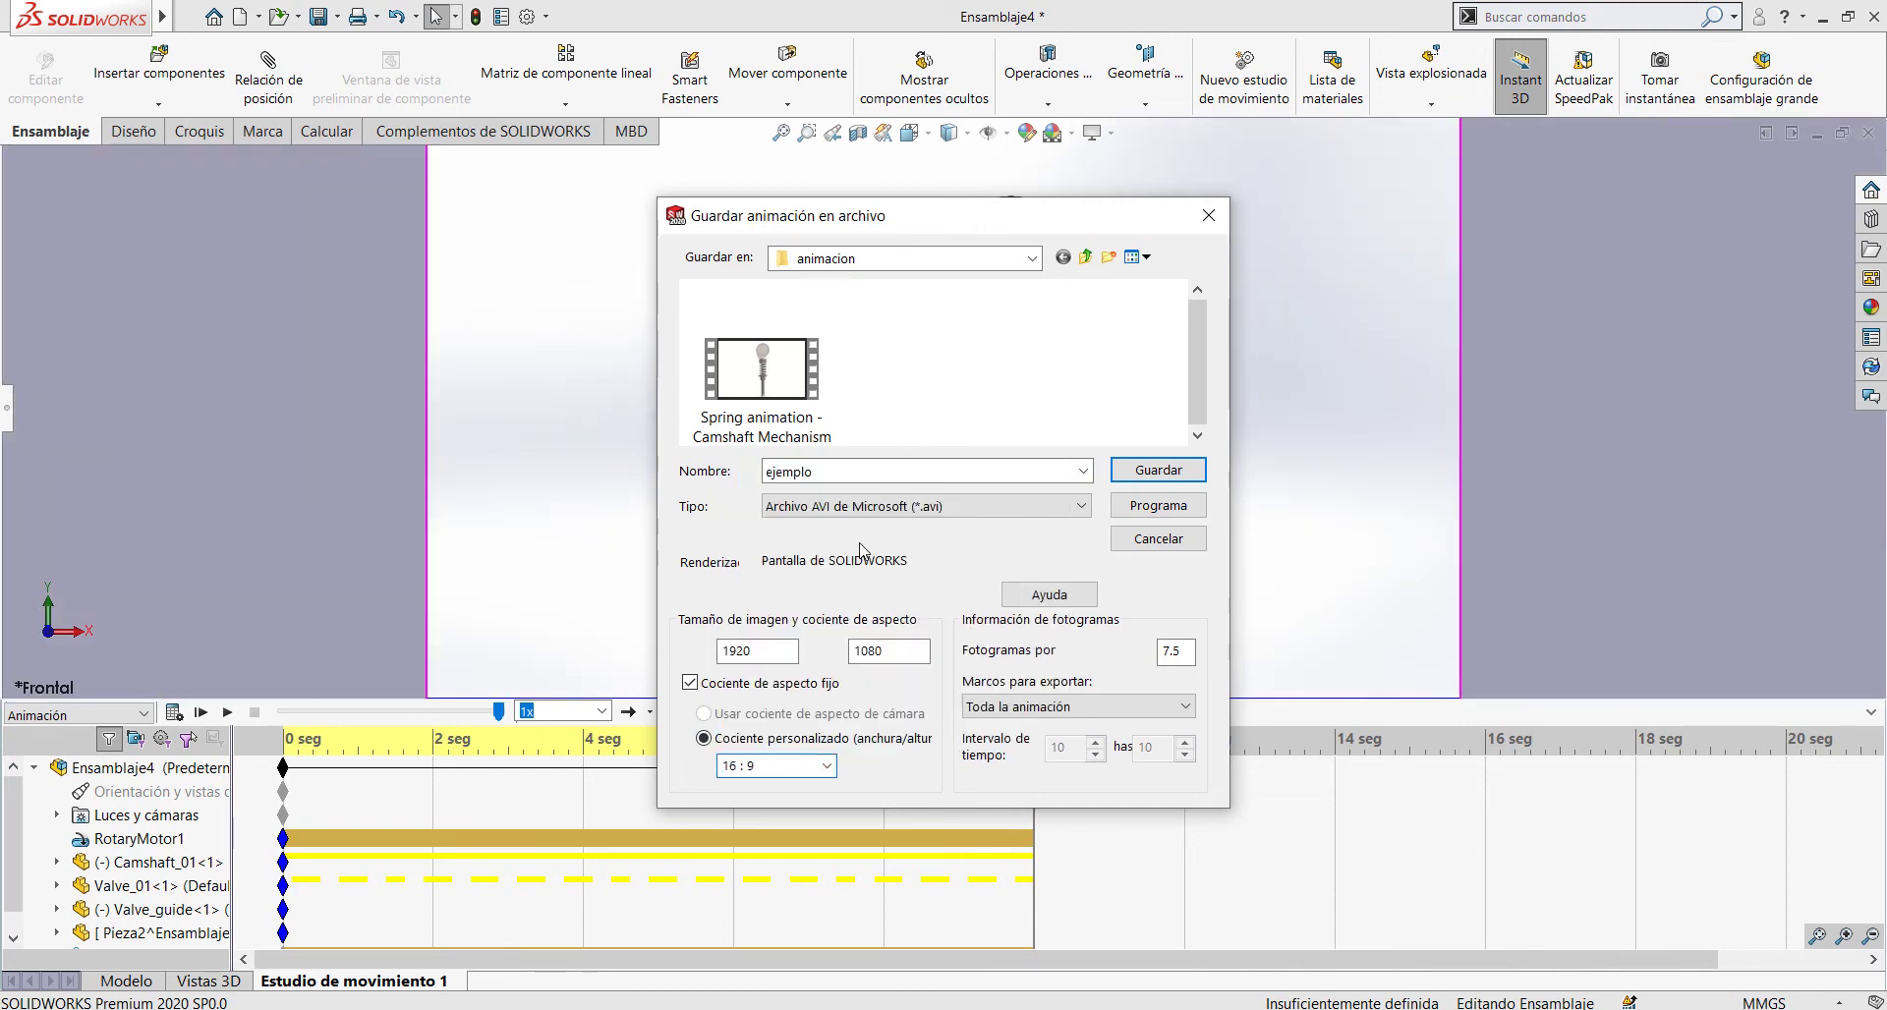
Step: Save the animation with the uncompressed Fotogramas completos compressor, recalculating the motion study before saving
left_click(1150, 470)
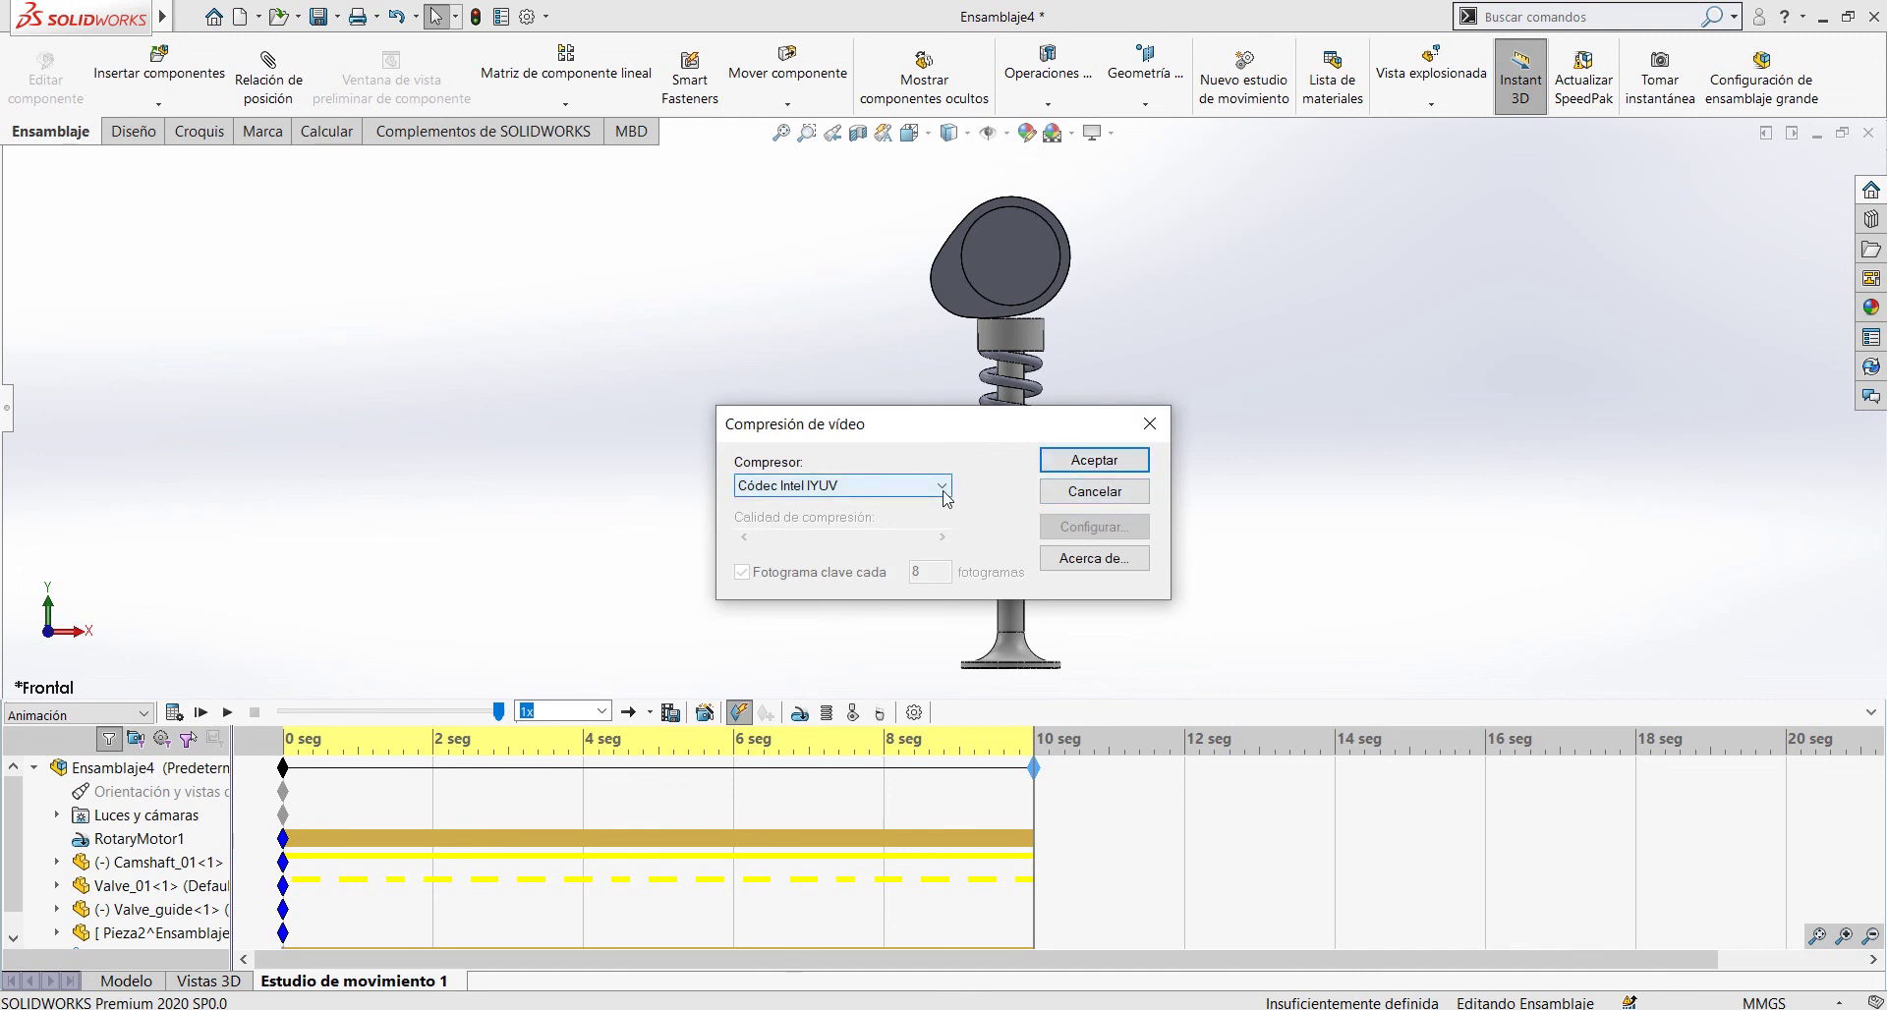
left_click(940, 485)
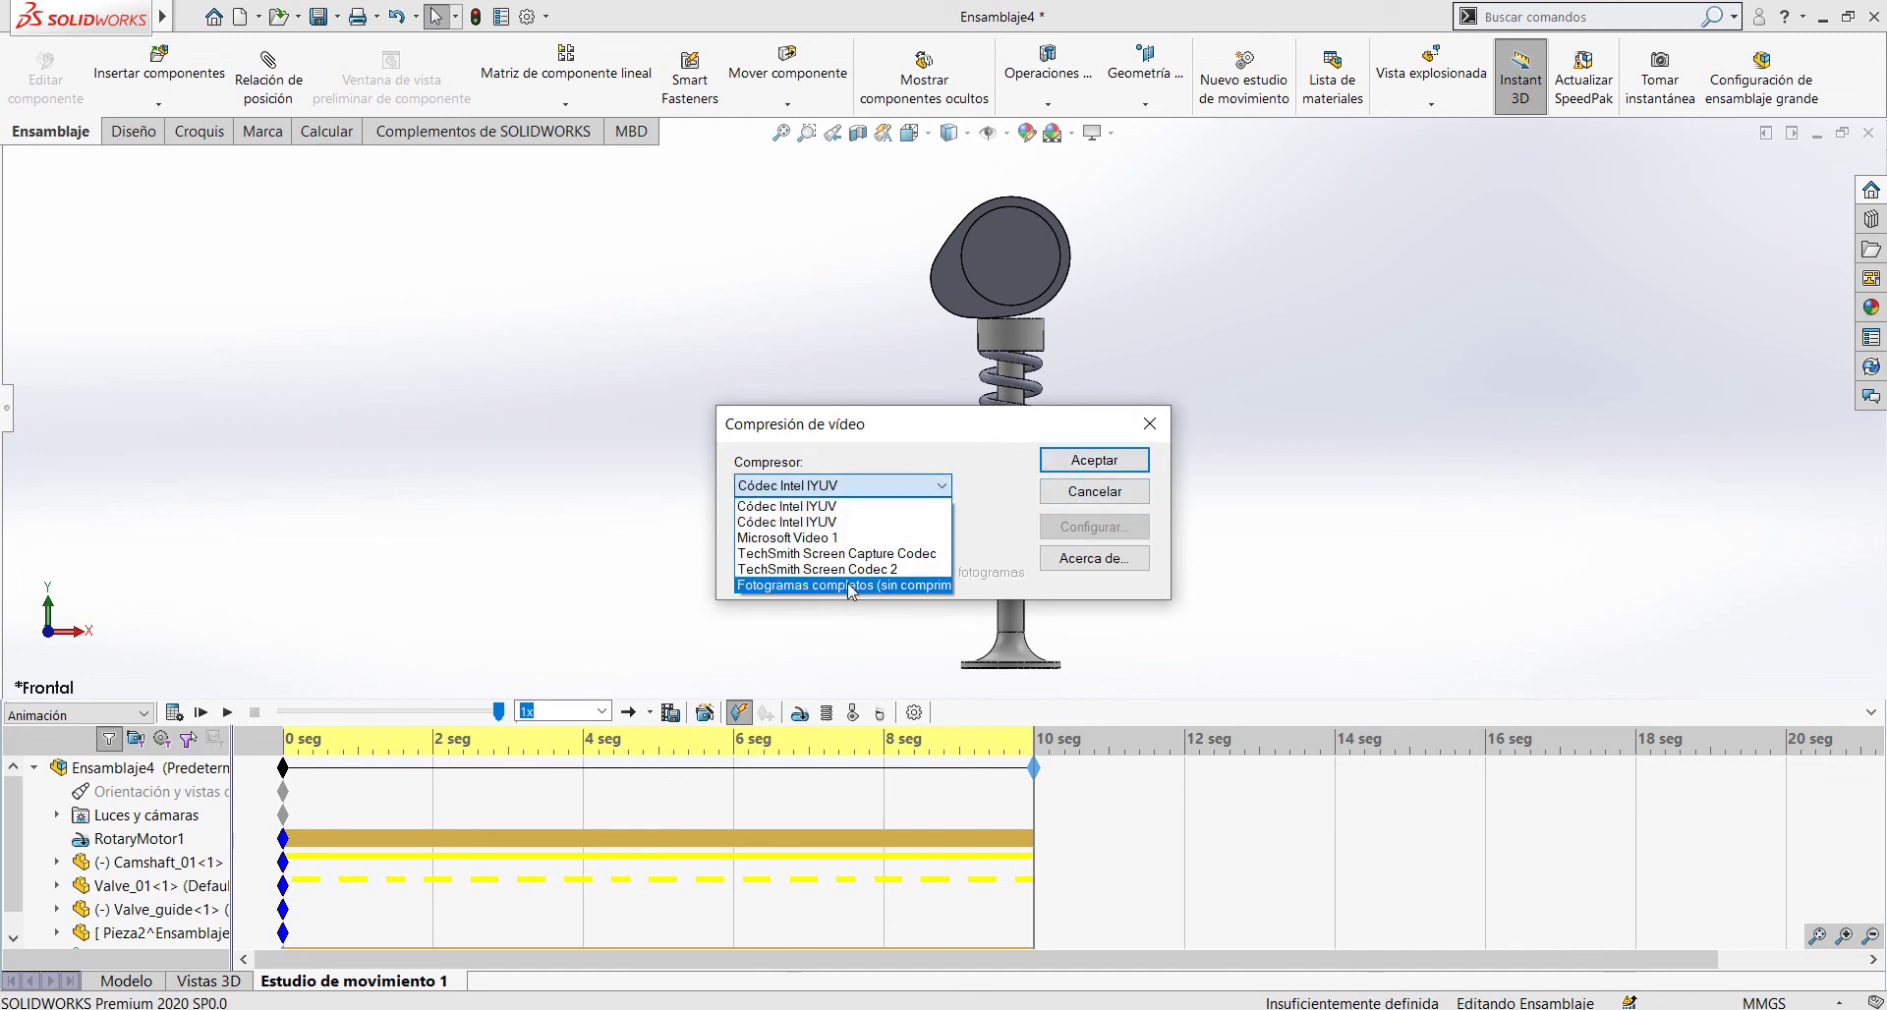
left_click(892, 585)
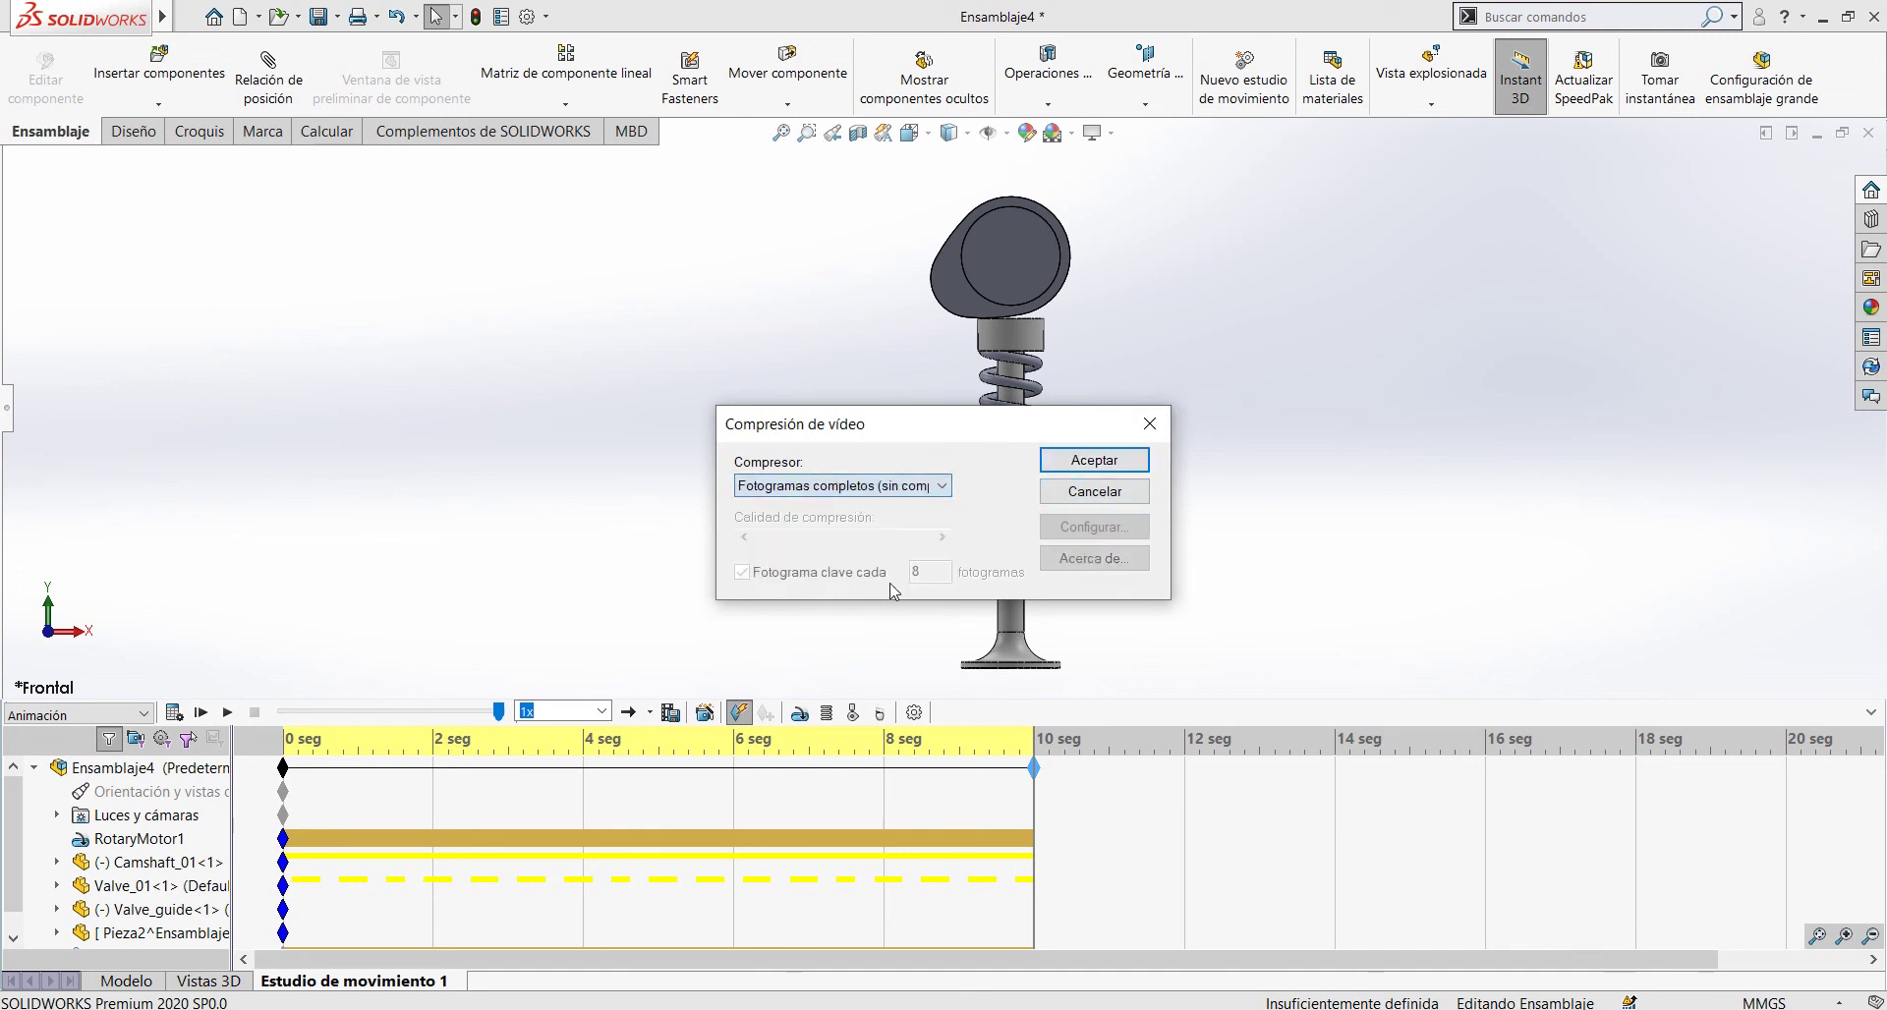
left_click(1081, 460)
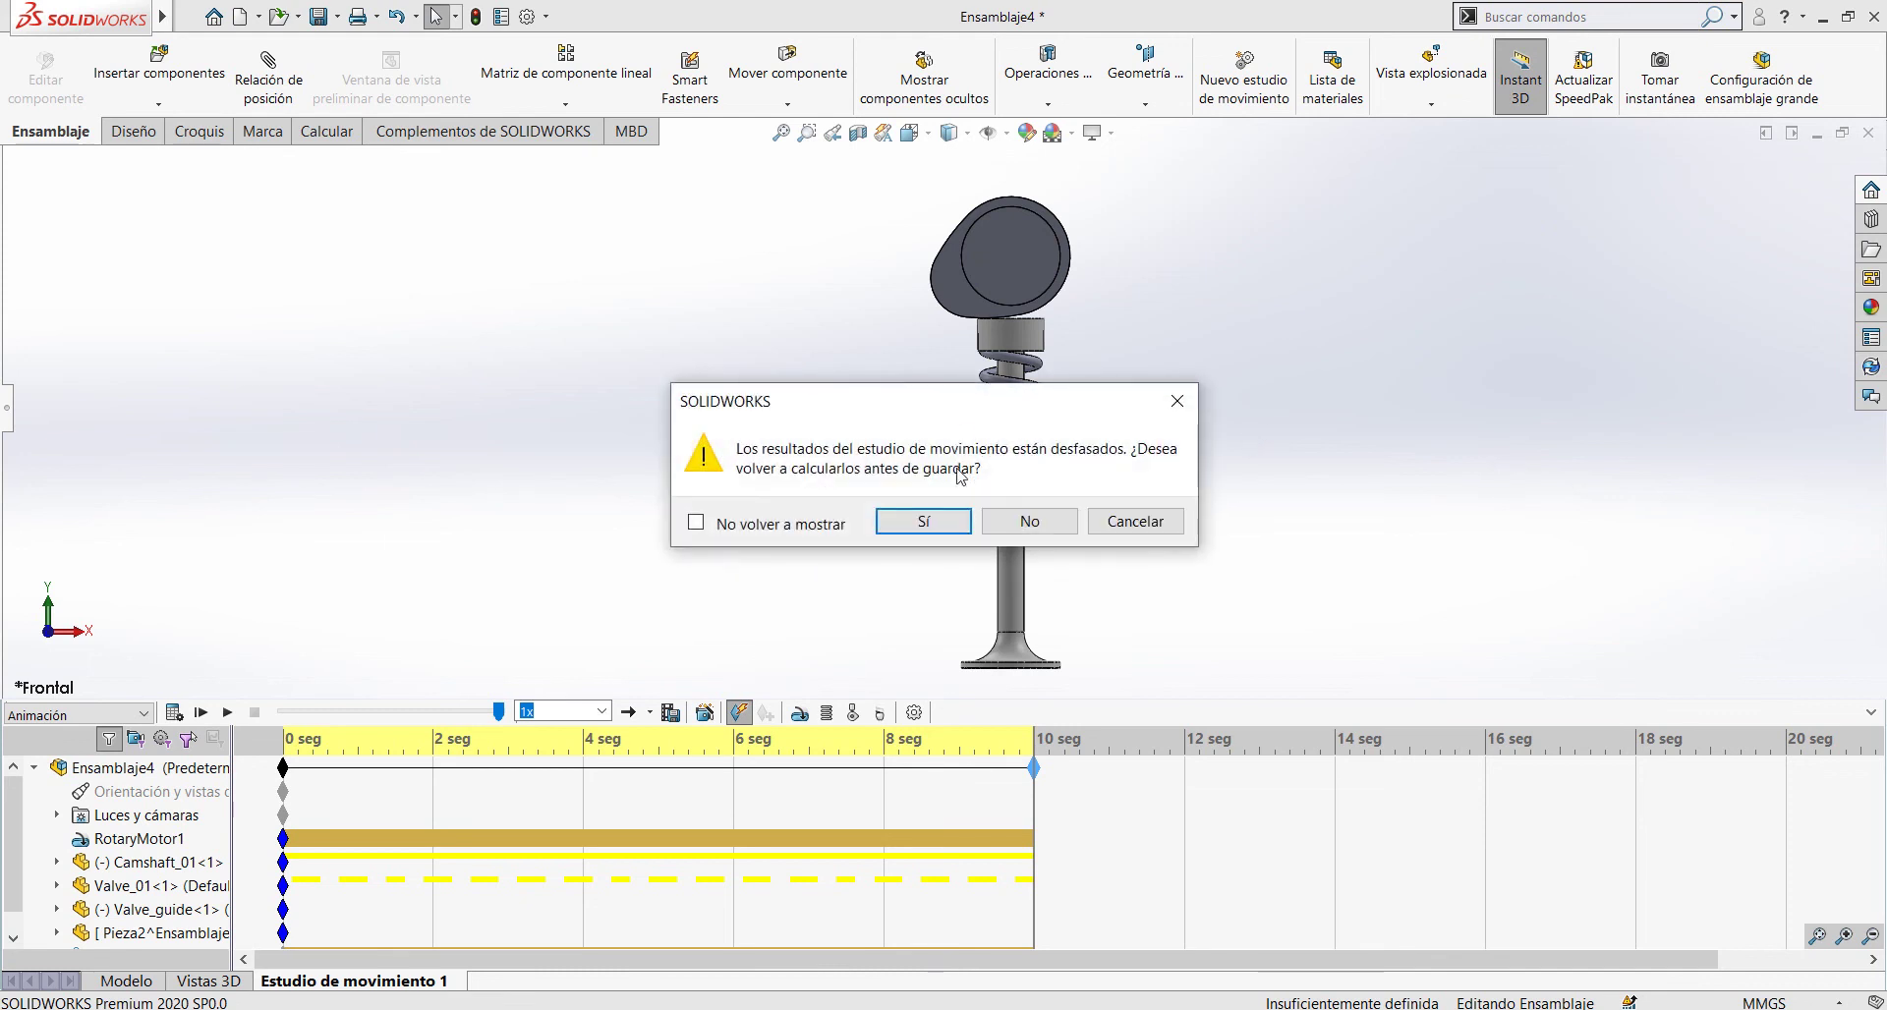
left_click(929, 521)
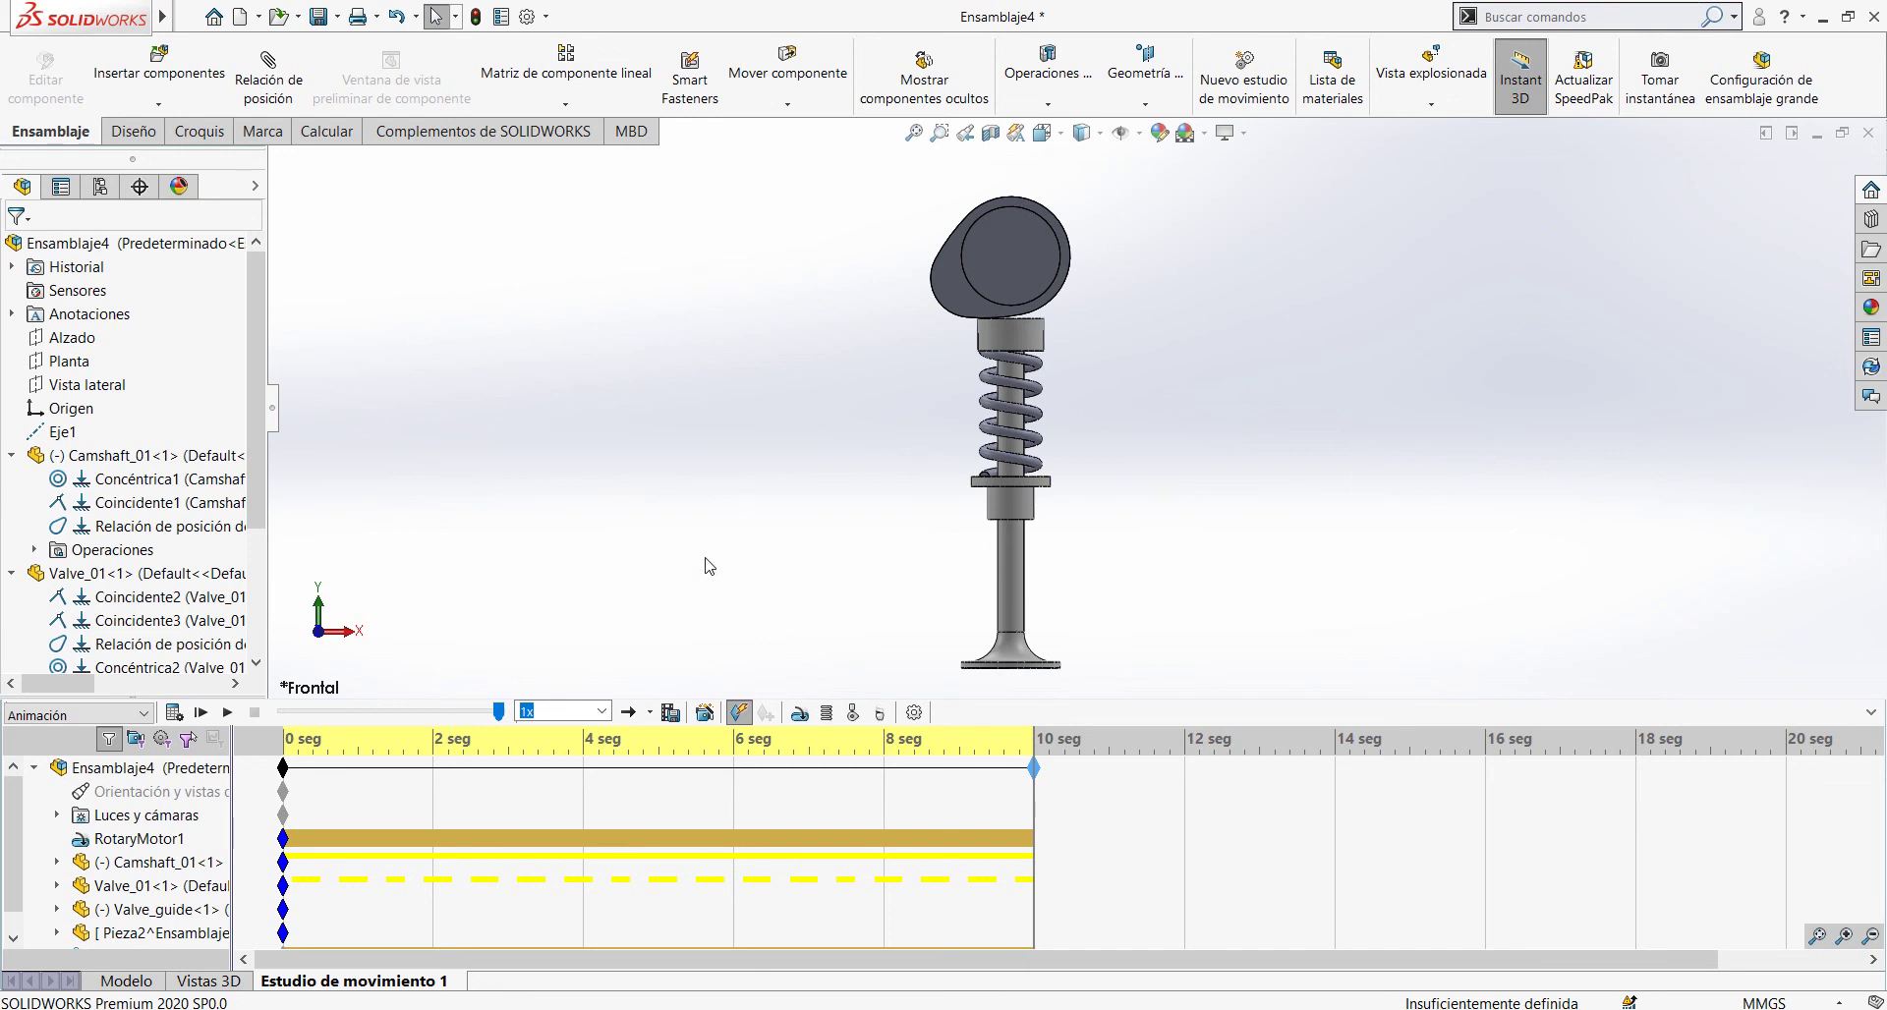
Step: Switch to the animacion folder in File Explorer, play the ejemplo video and close the player
left_click(582, 1009)
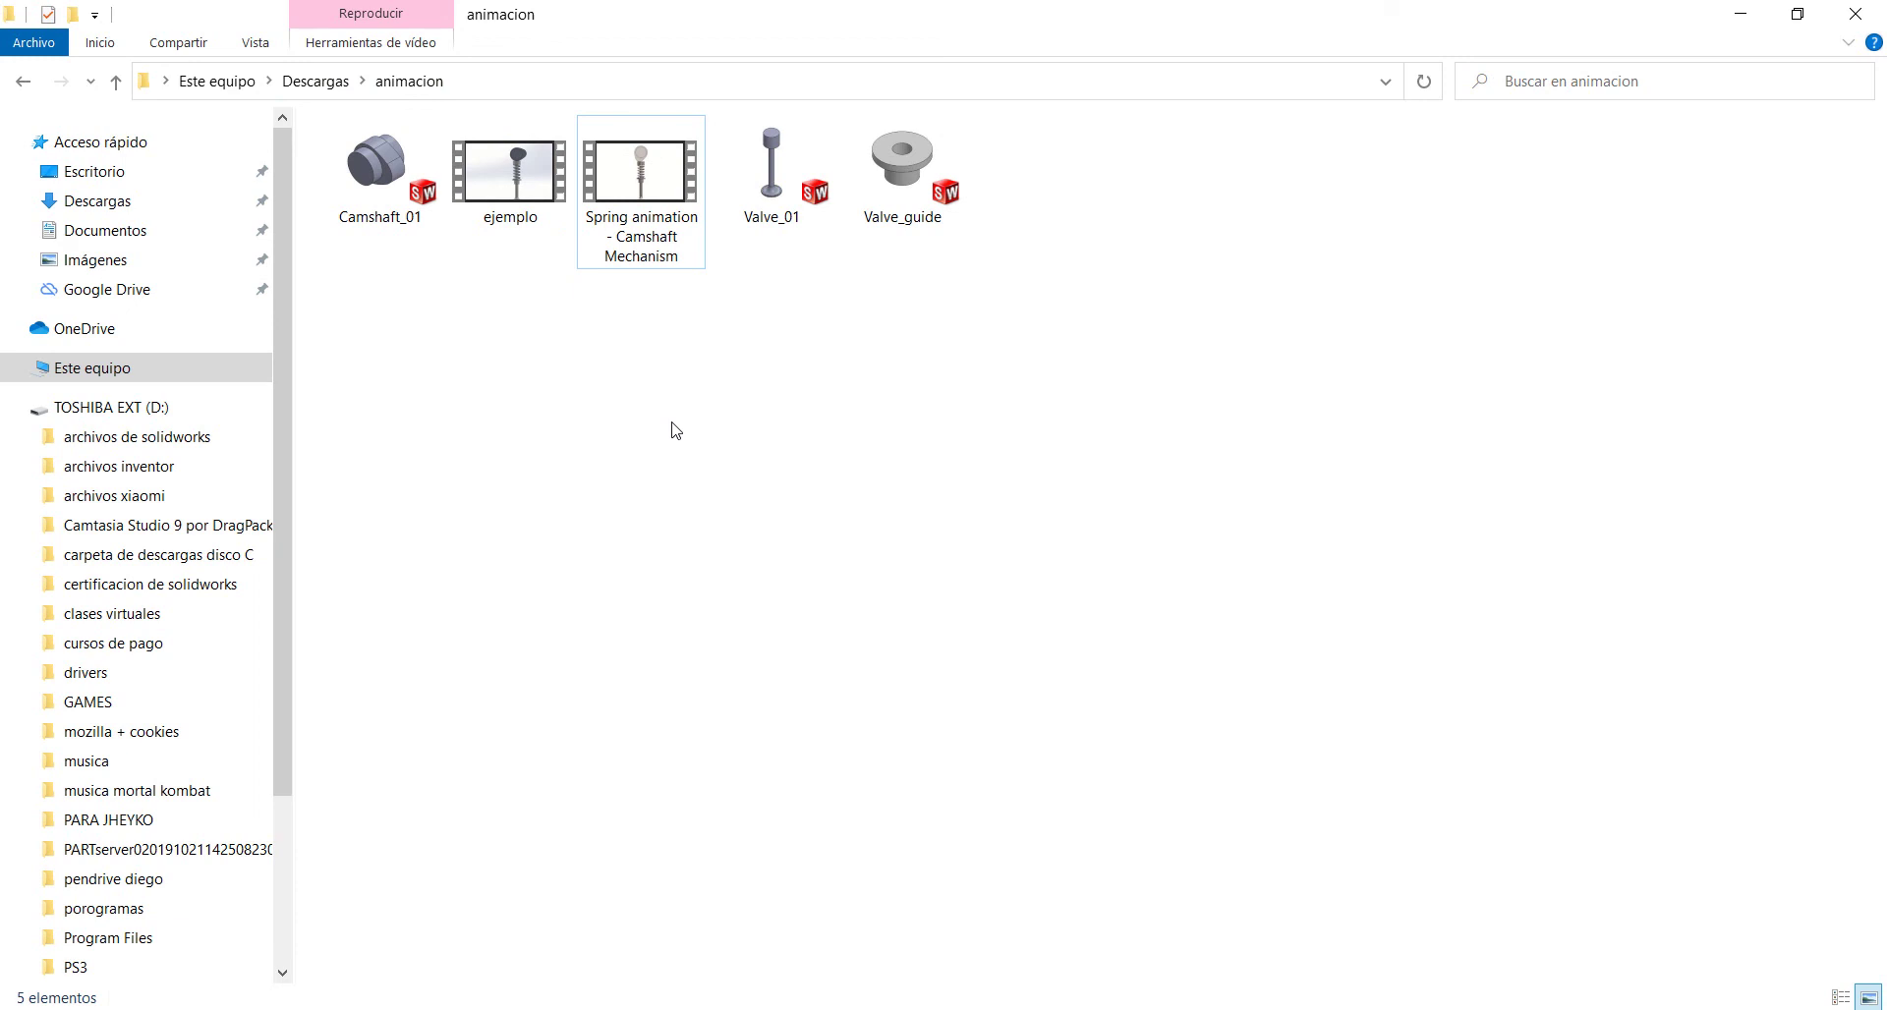
left_click(511, 185)
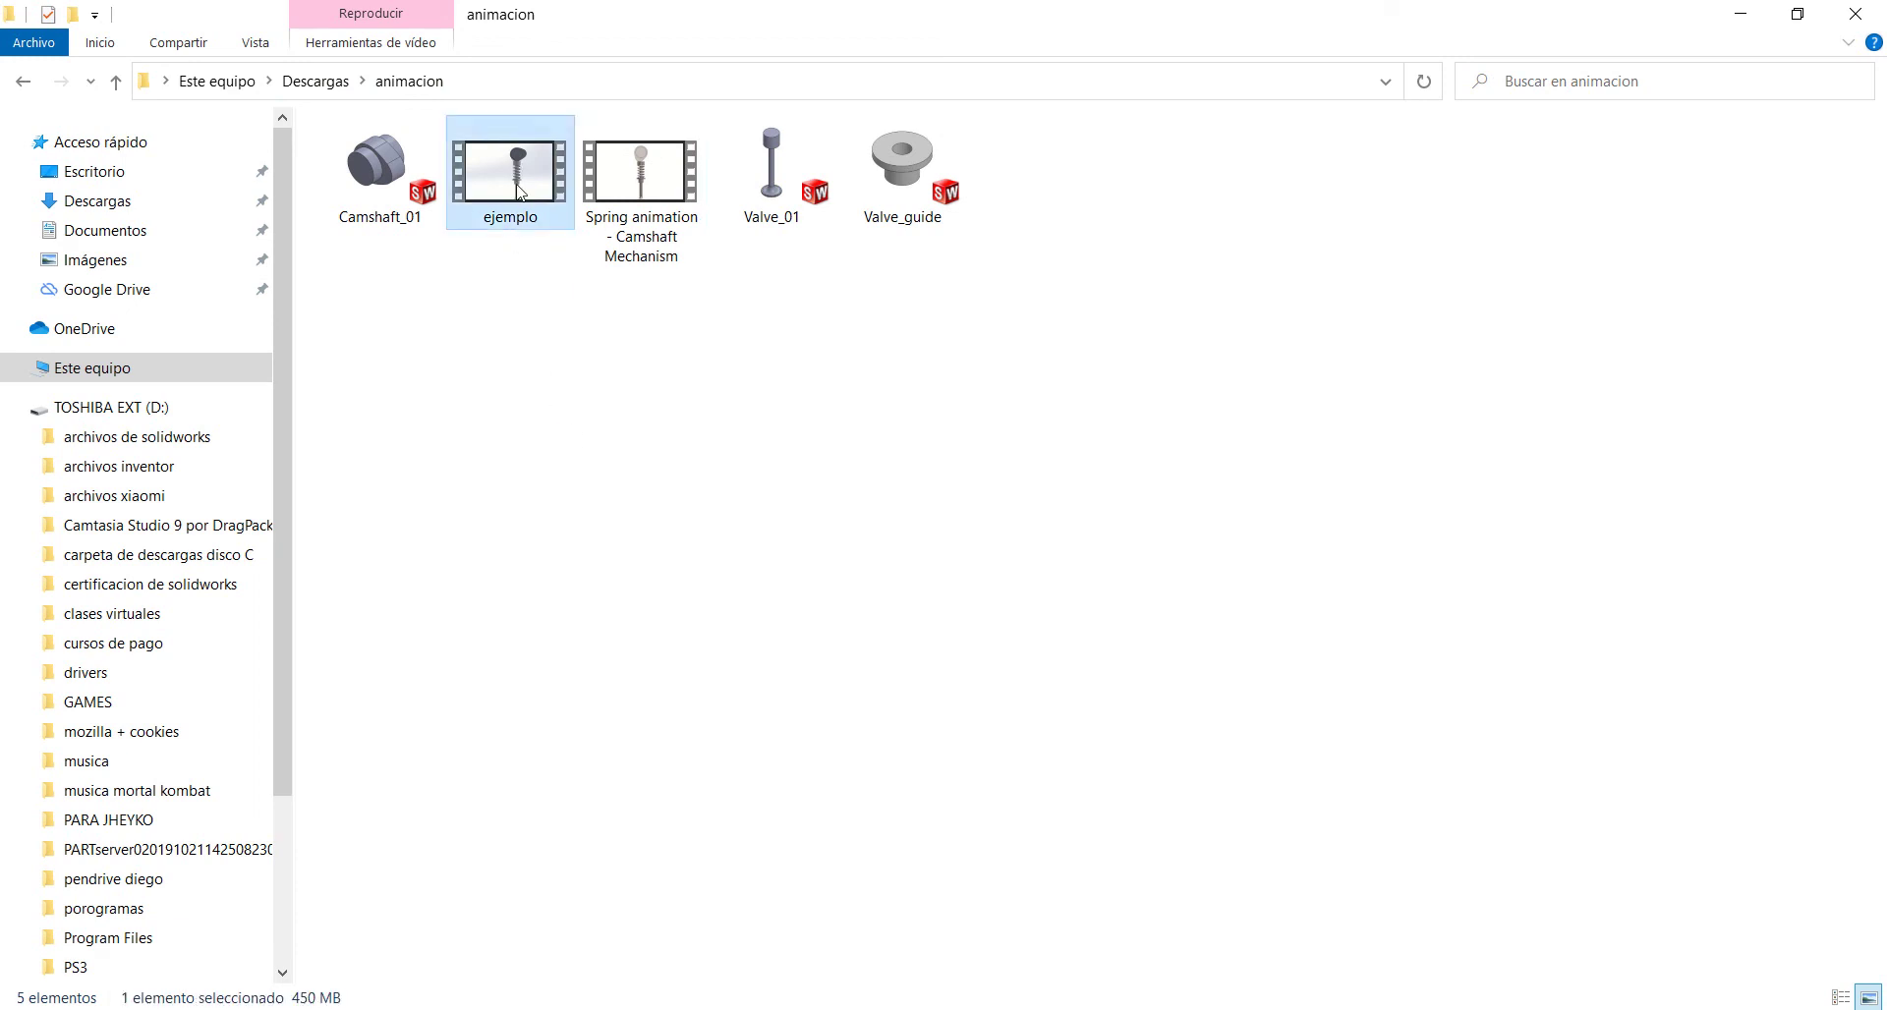
double_click(518, 190)
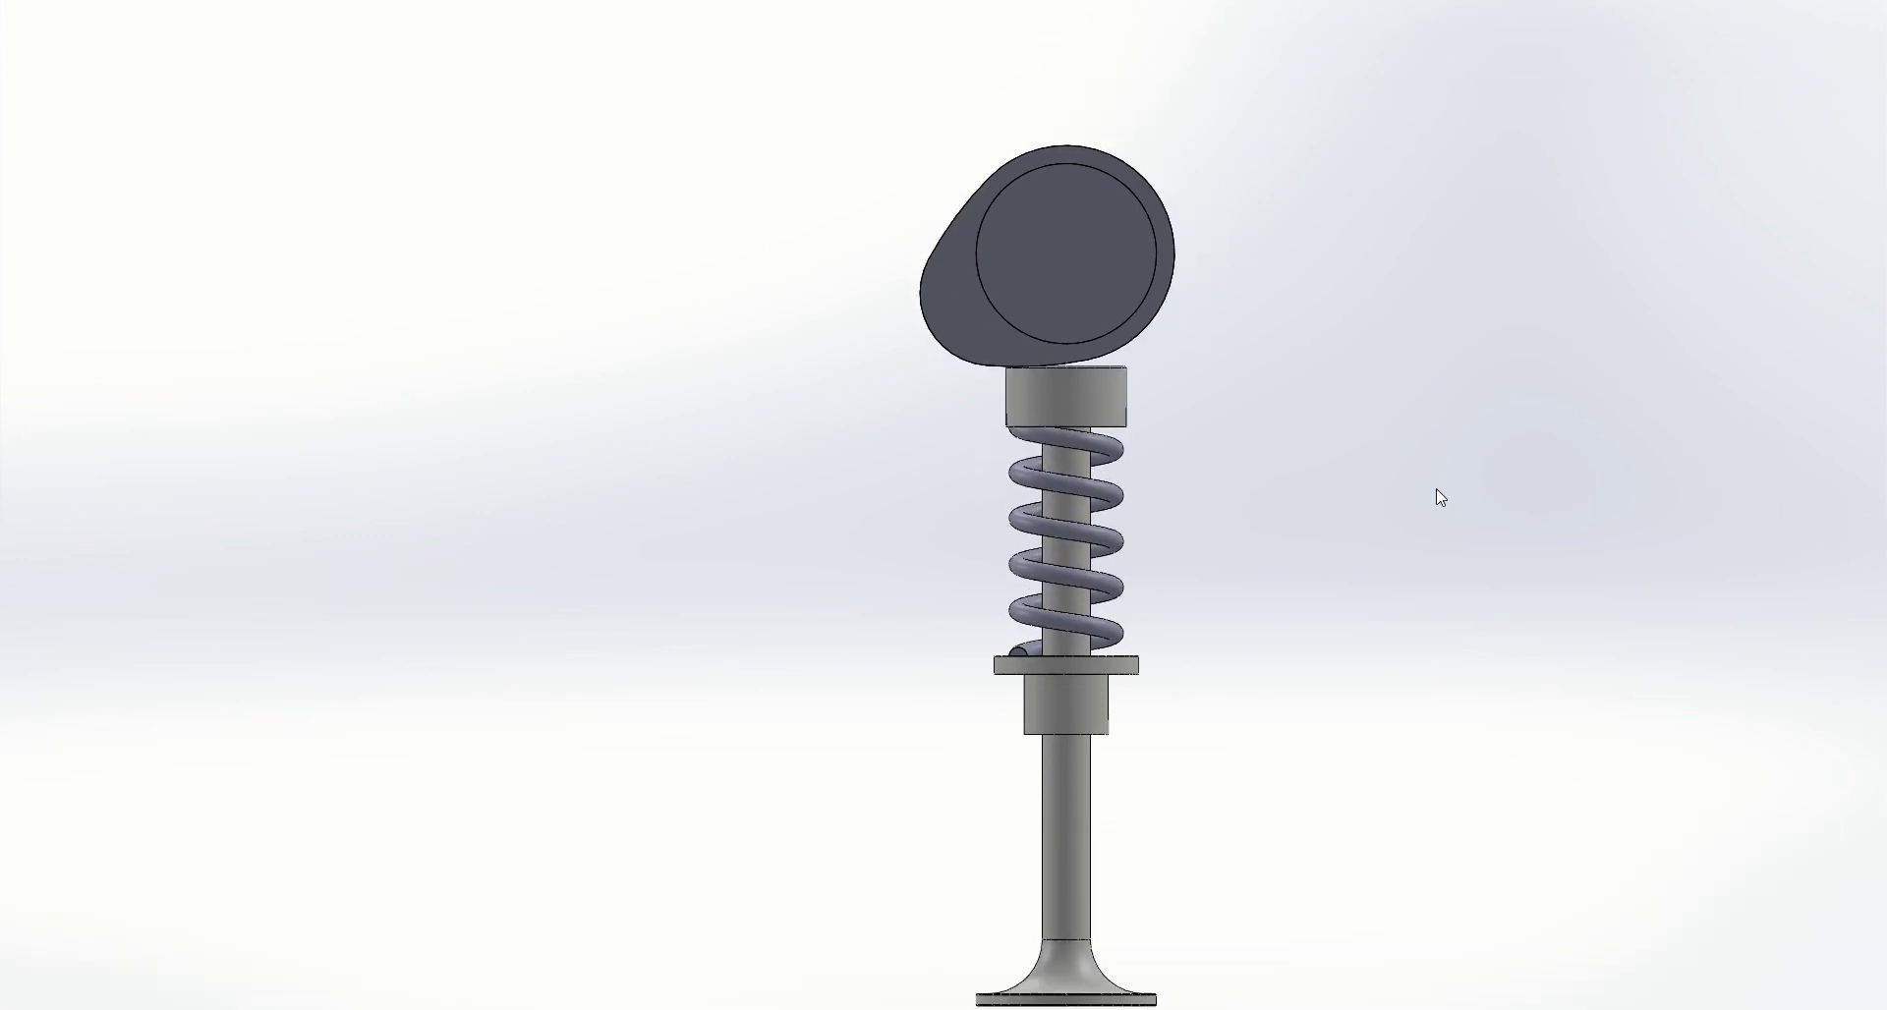
mouse_move(1458, 527)
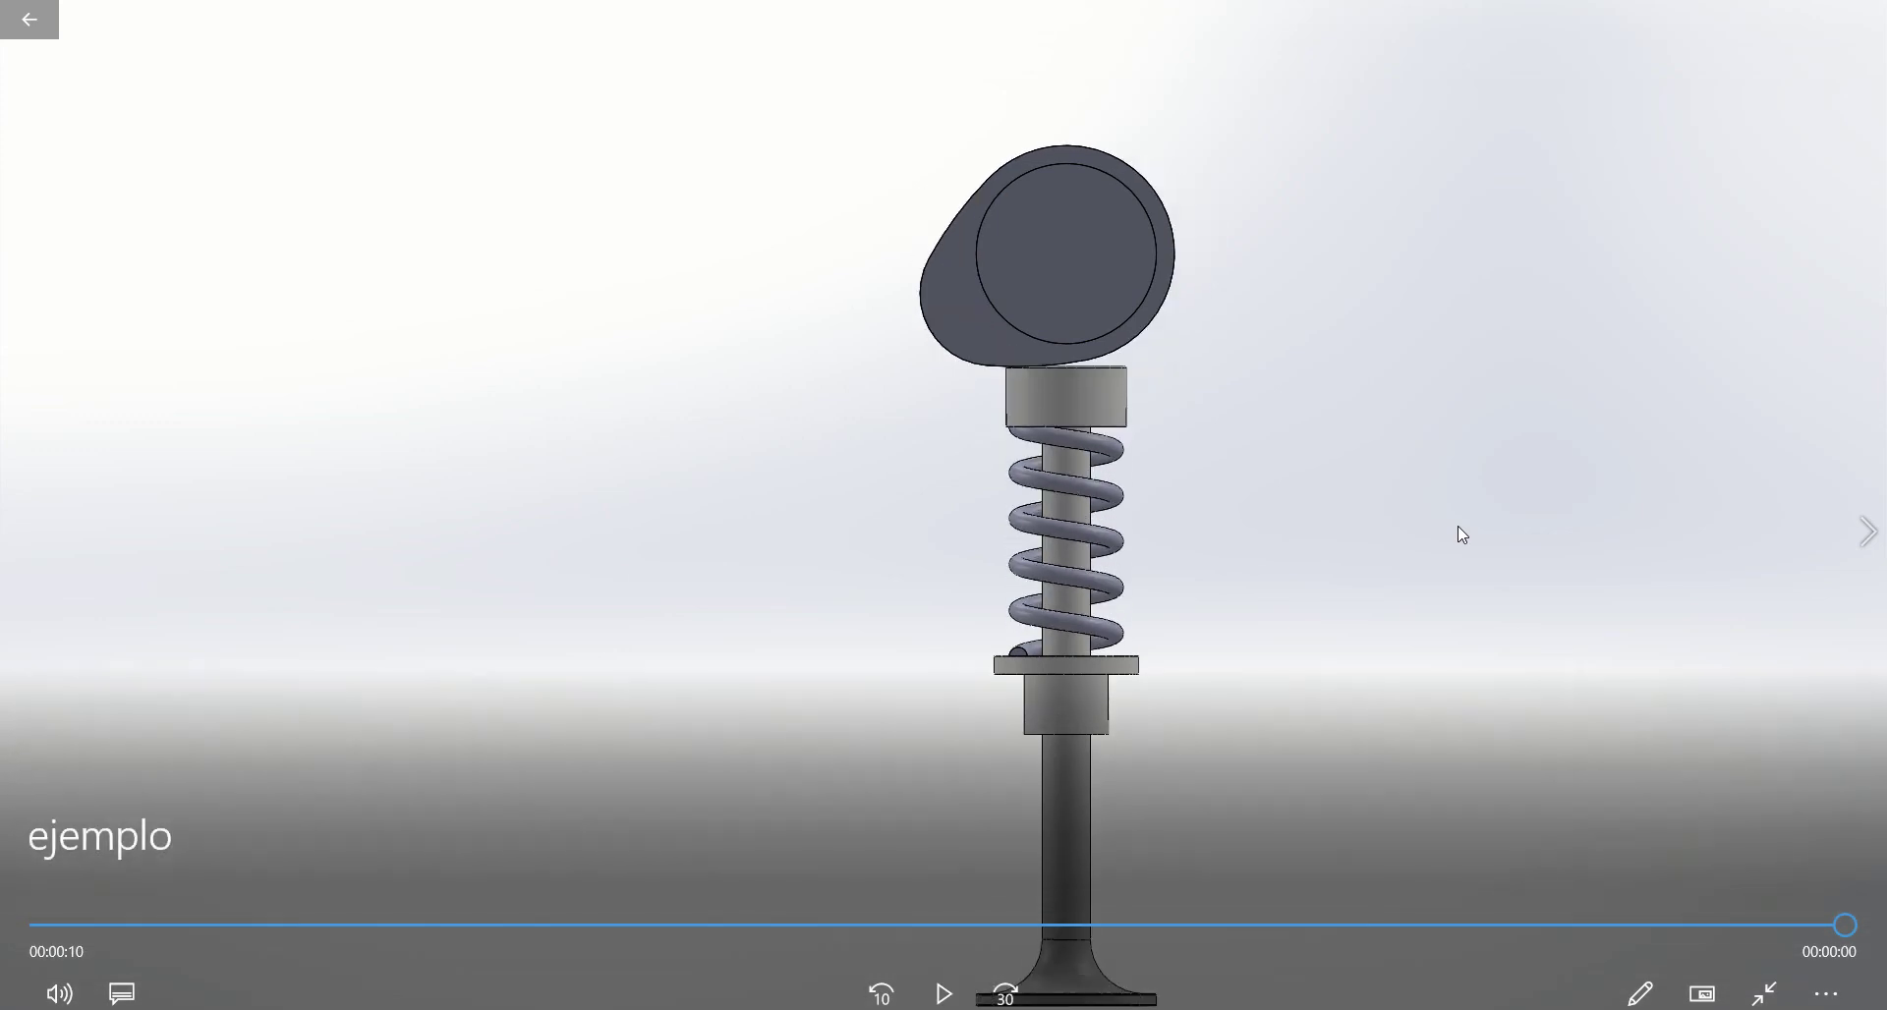
double_click(1162, 524)
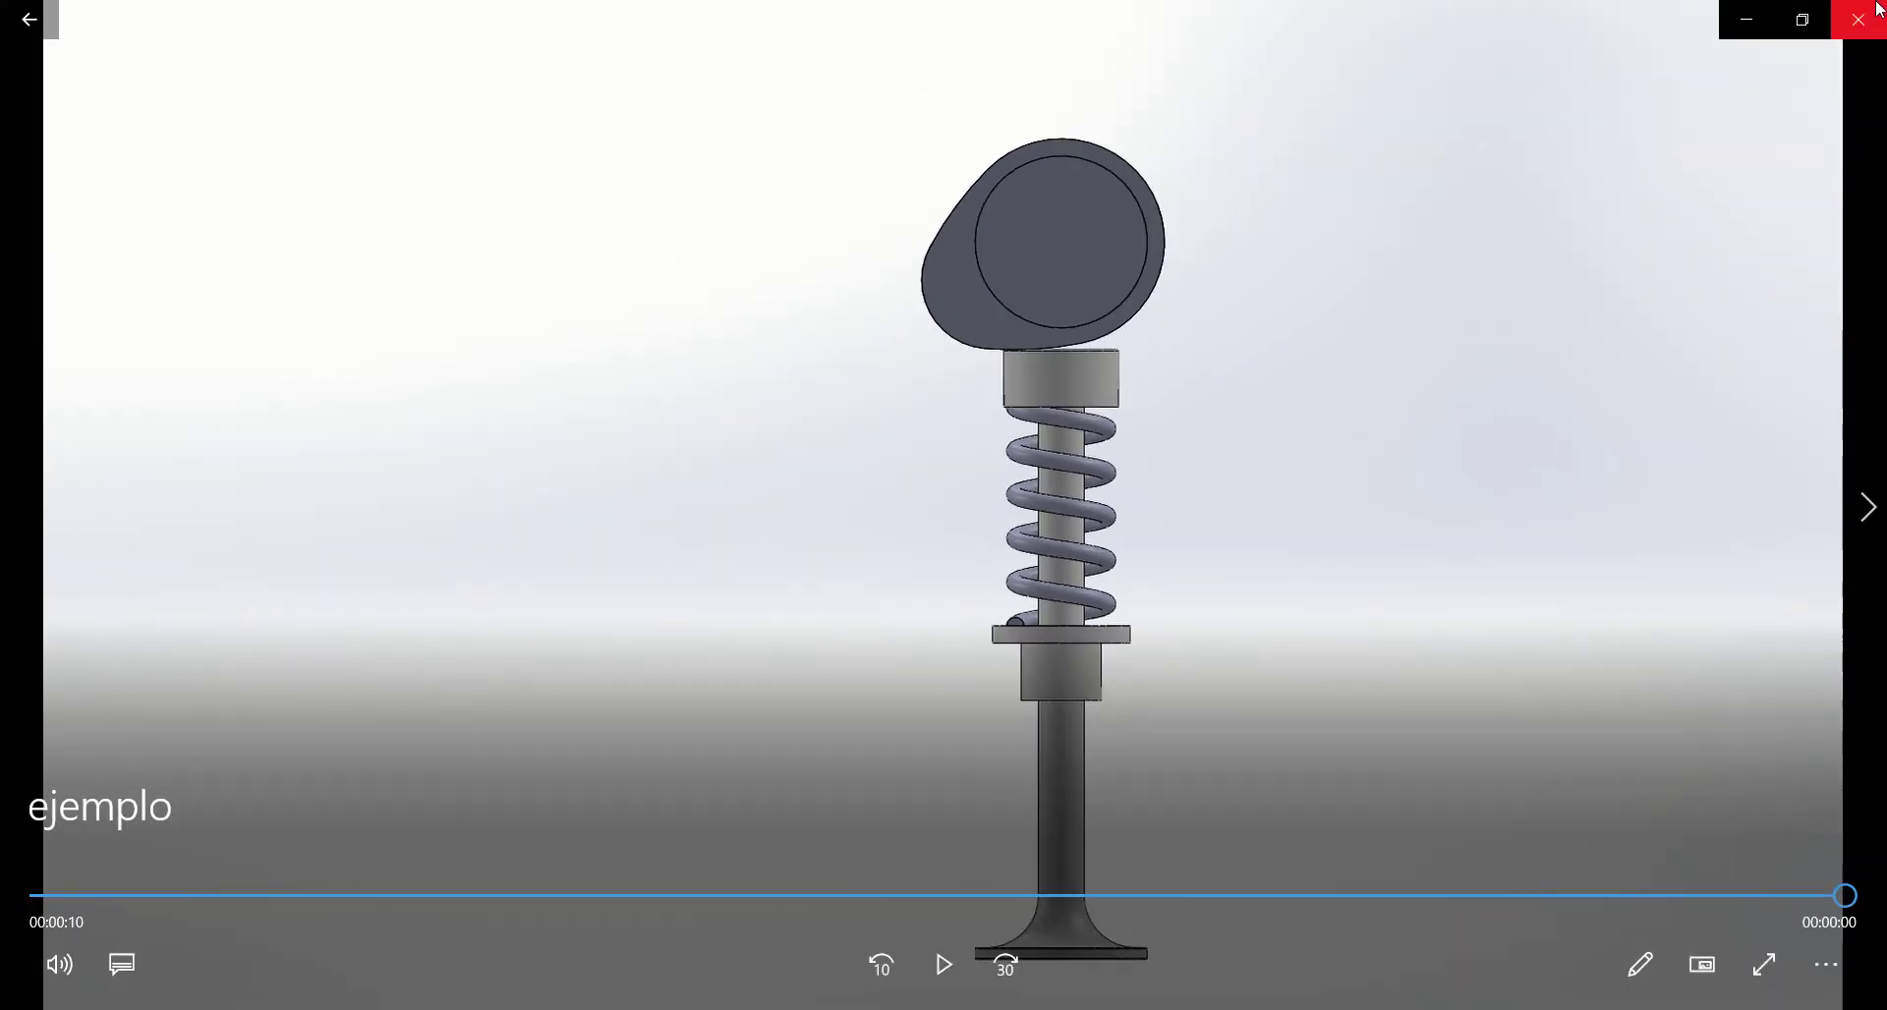
left_click(1879, 9)
Step: Play the Spring animation - Camshaft Mechanism video, close it and return to SOLIDWORKS
double_click(641, 175)
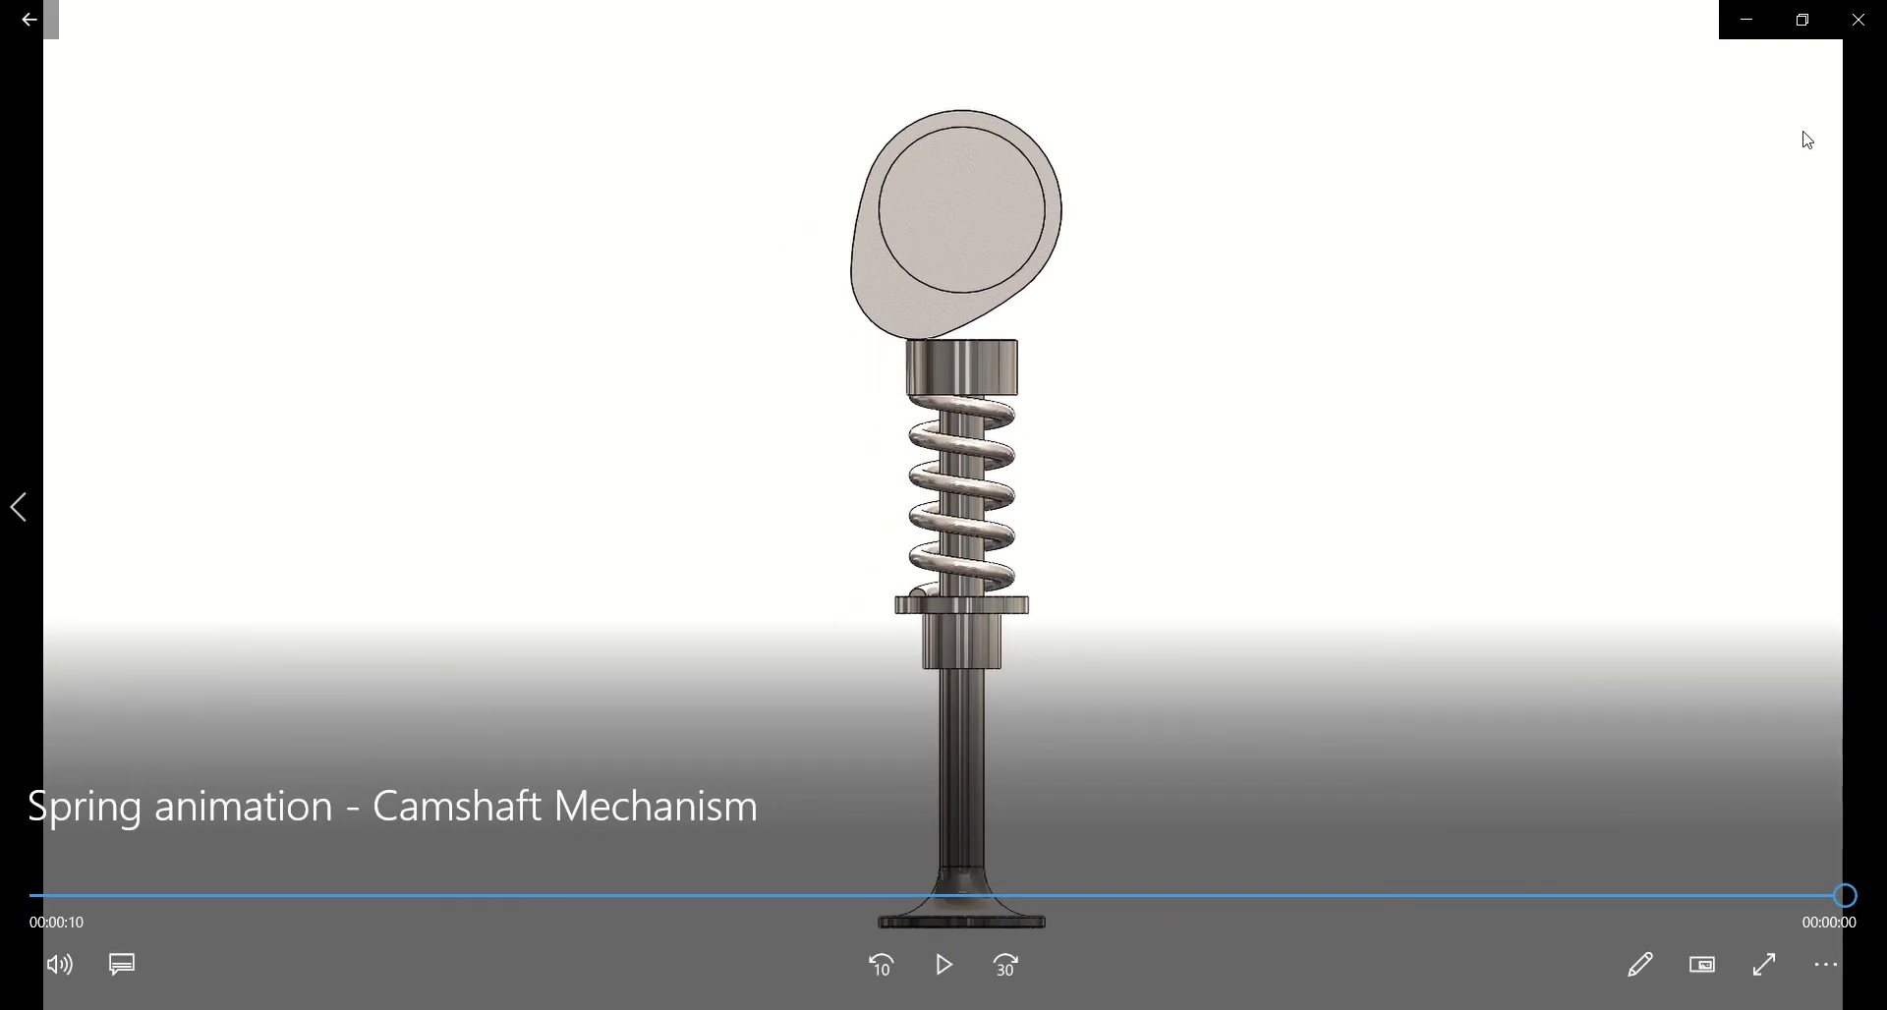
left_click(1858, 20)
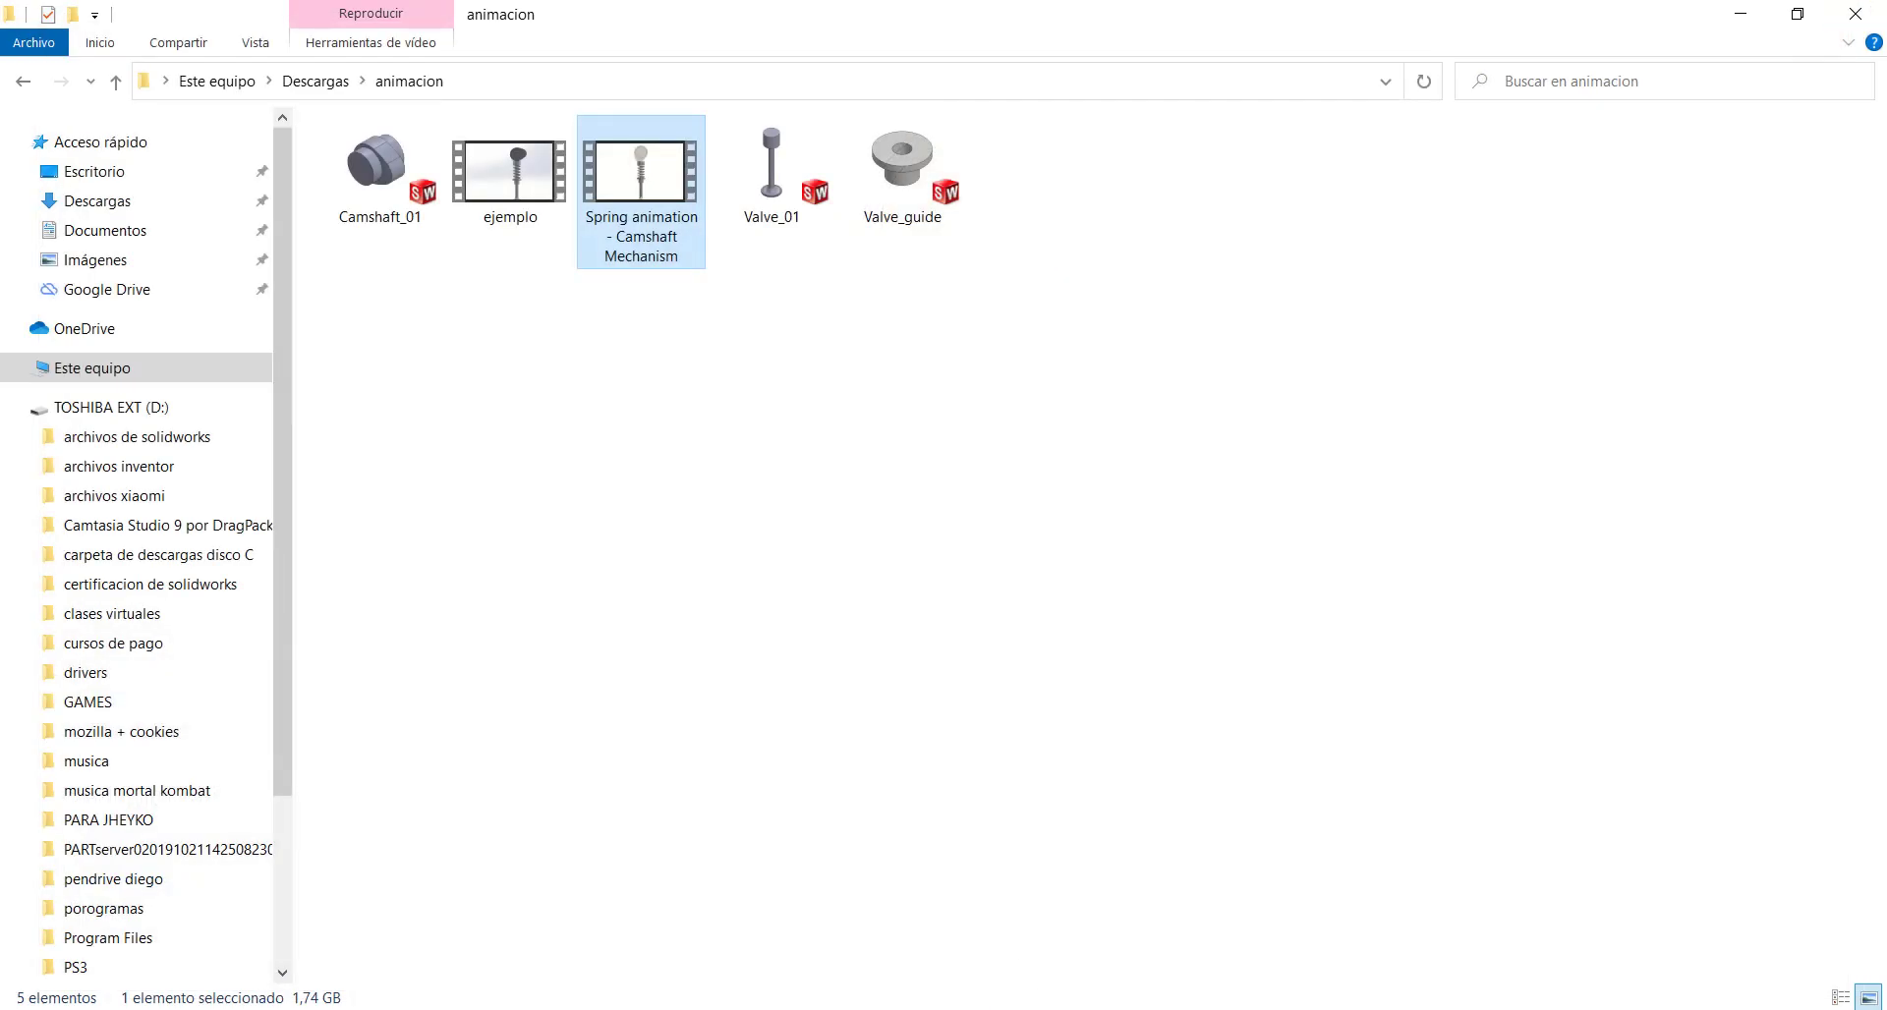
key("alt+Tab")
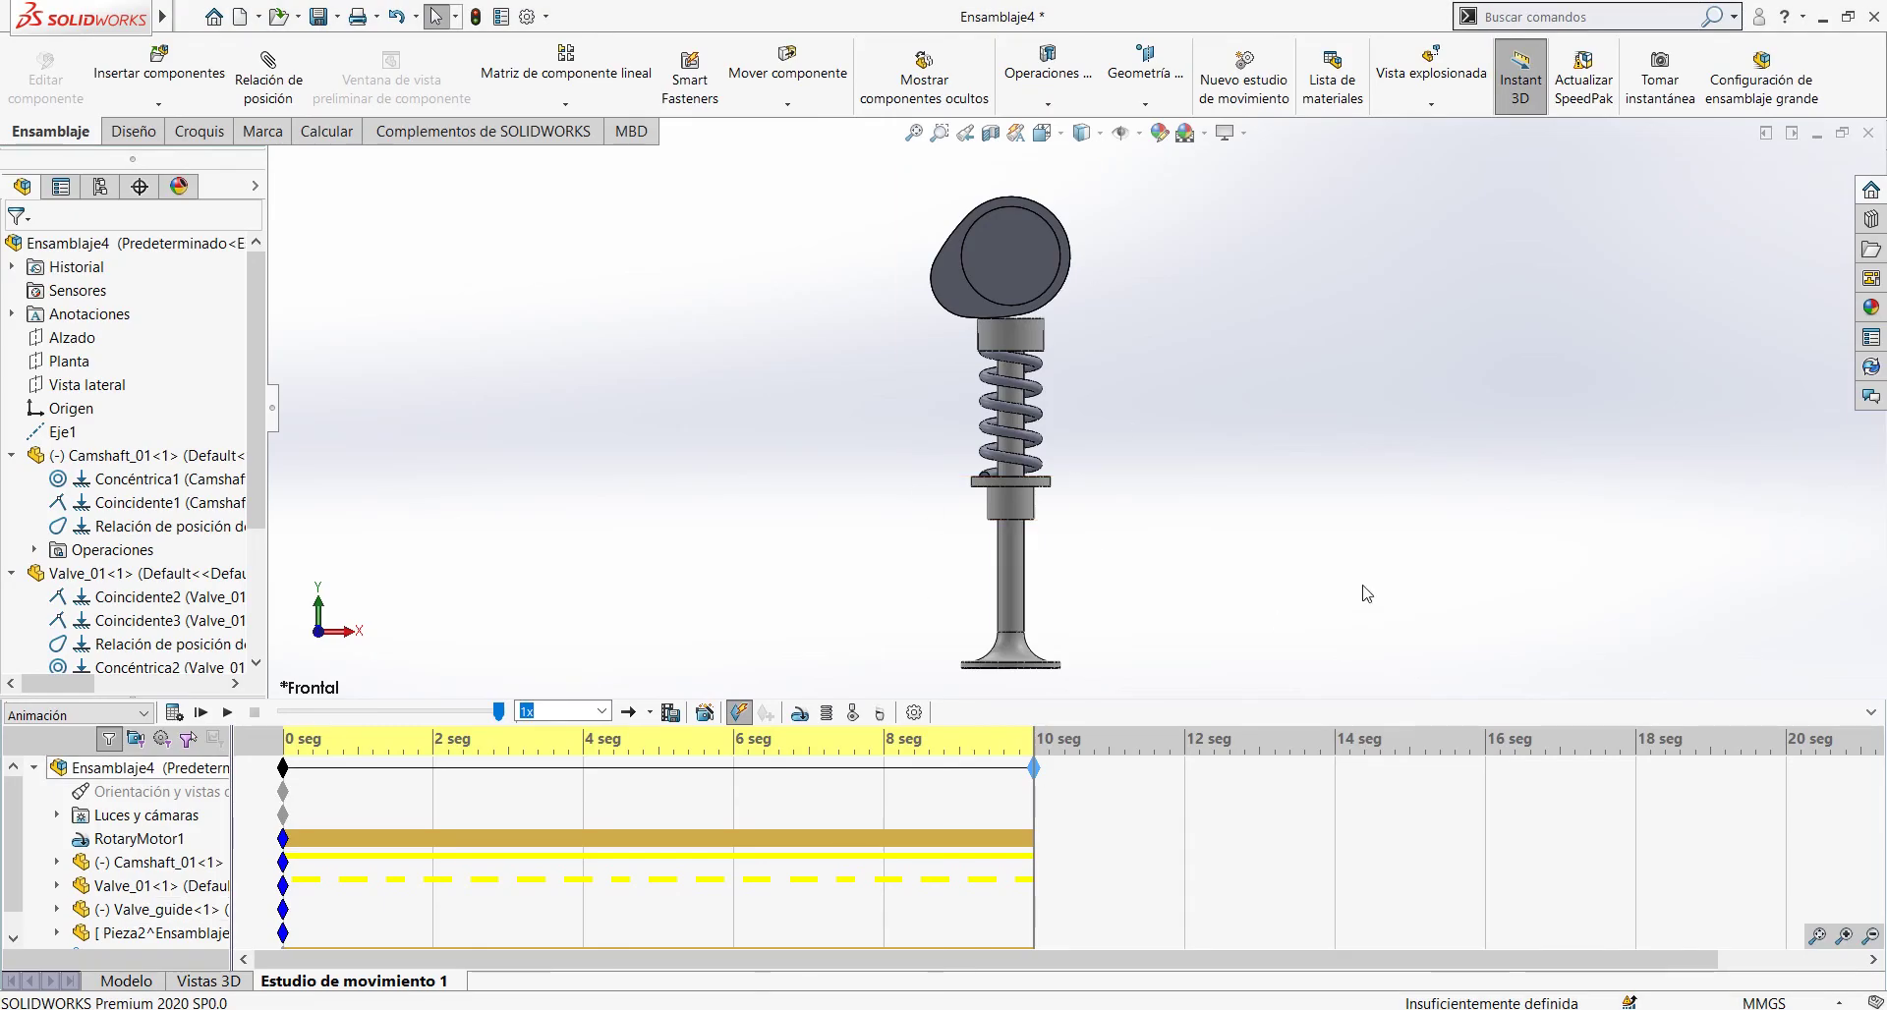